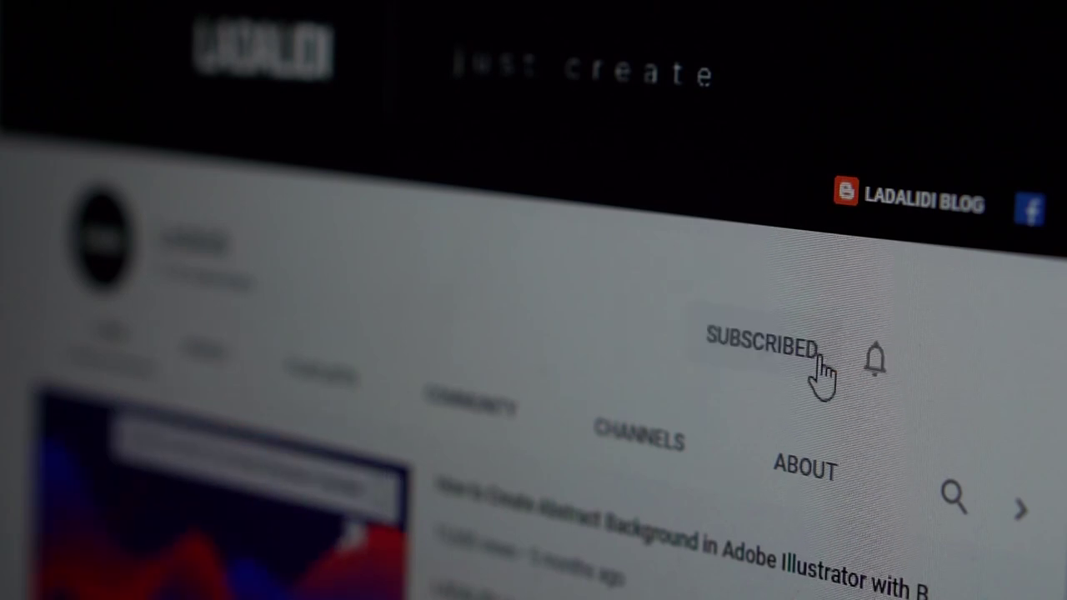
{"action": "left_click", "coordinate": [875, 361]}
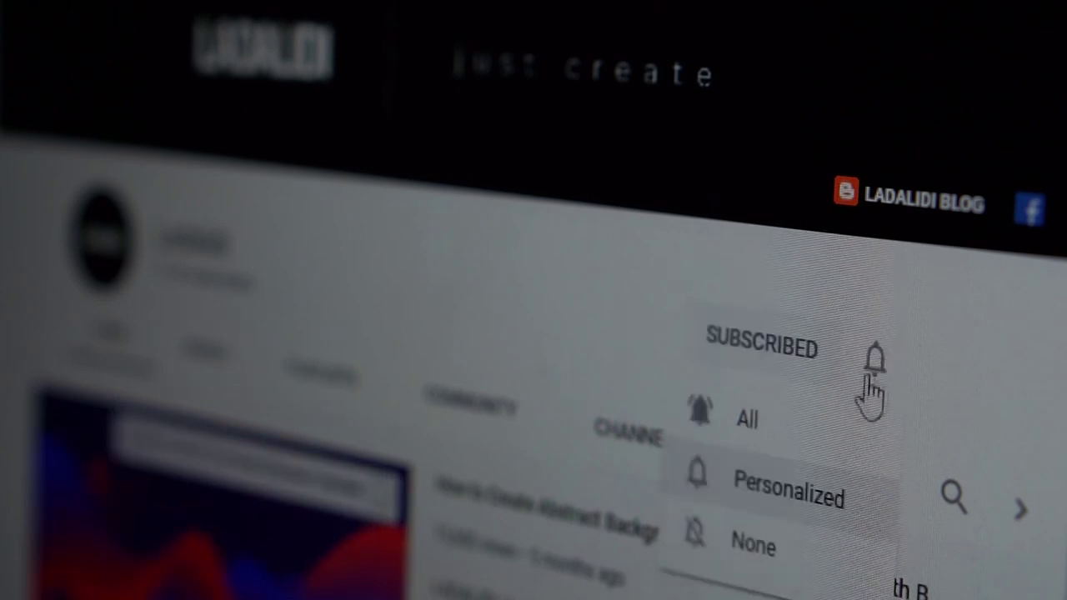
{"action": "left_click", "coordinate": [798, 450]}
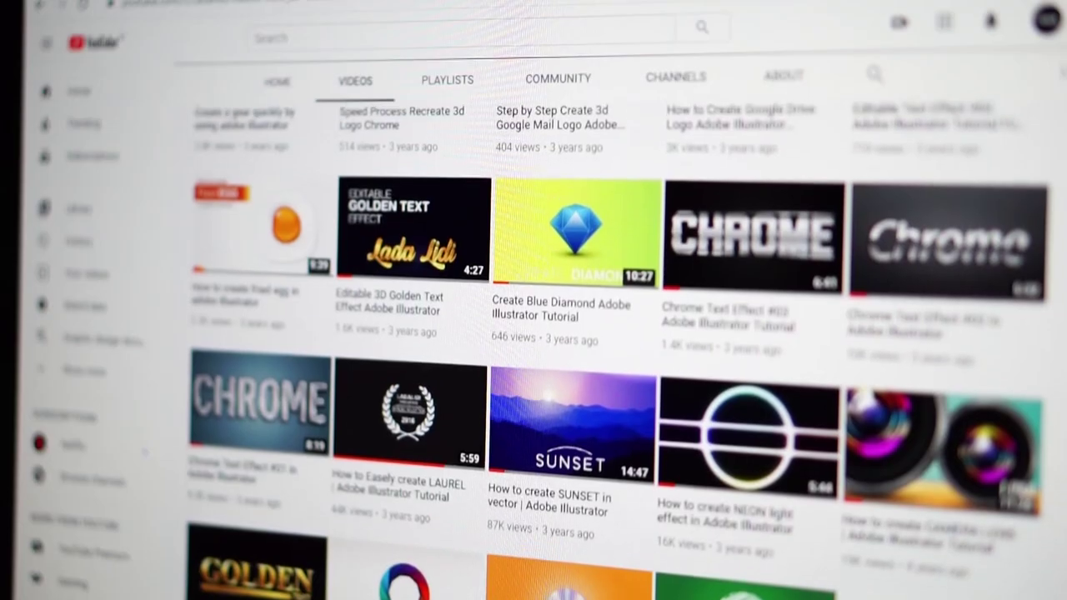
{"action": "scroll", "coordinate": [617, 350], "scroll_direction": "up", "scroll_amount": 3}
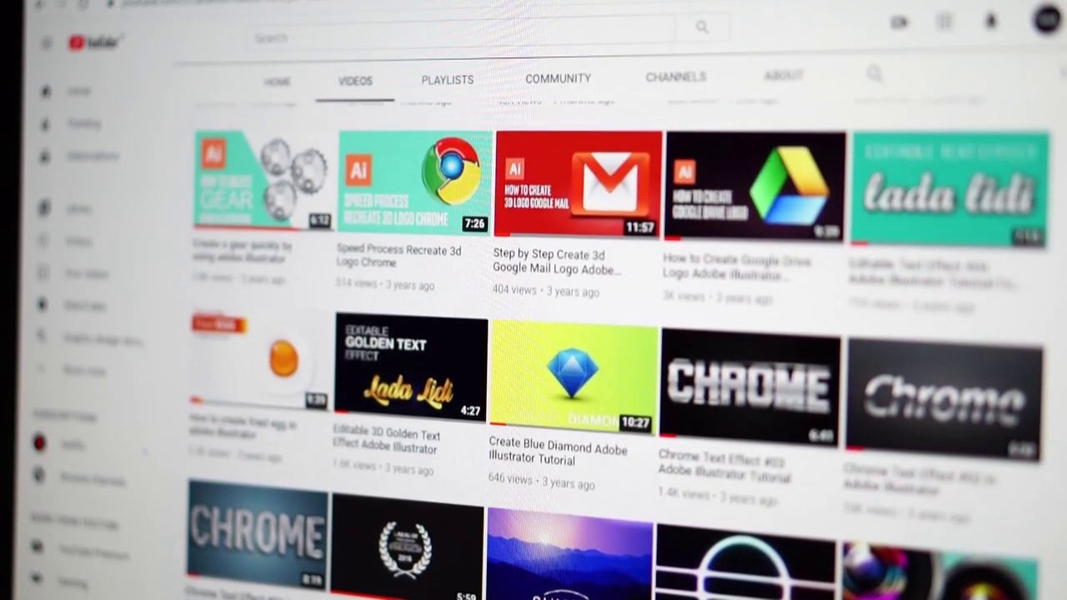
{"action": "scroll", "coordinate": [616, 350], "scroll_direction": "up", "scroll_amount": 2}
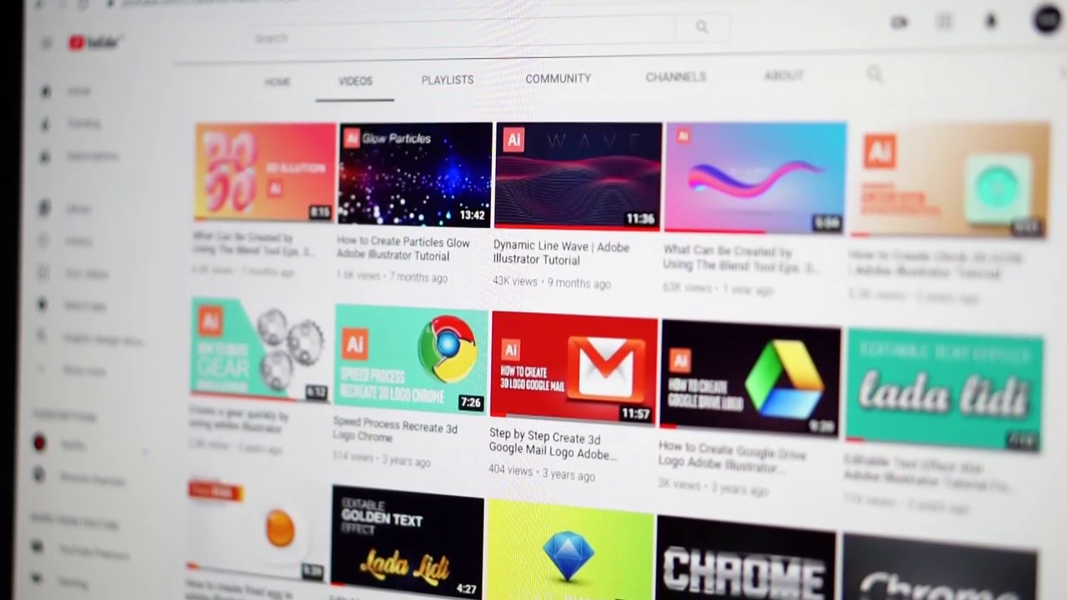
{"action": "scroll", "coordinate": [617, 350], "scroll_direction": "up", "scroll_amount": 2}
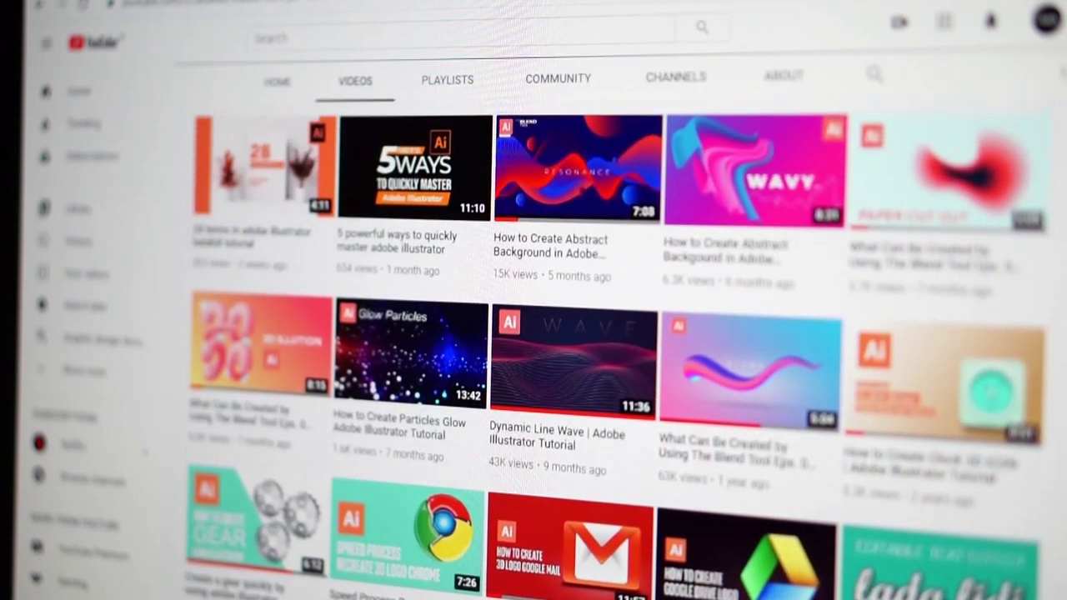
{"action": "scroll", "coordinate": [616, 350], "scroll_direction": "up", "scroll_amount": 3}
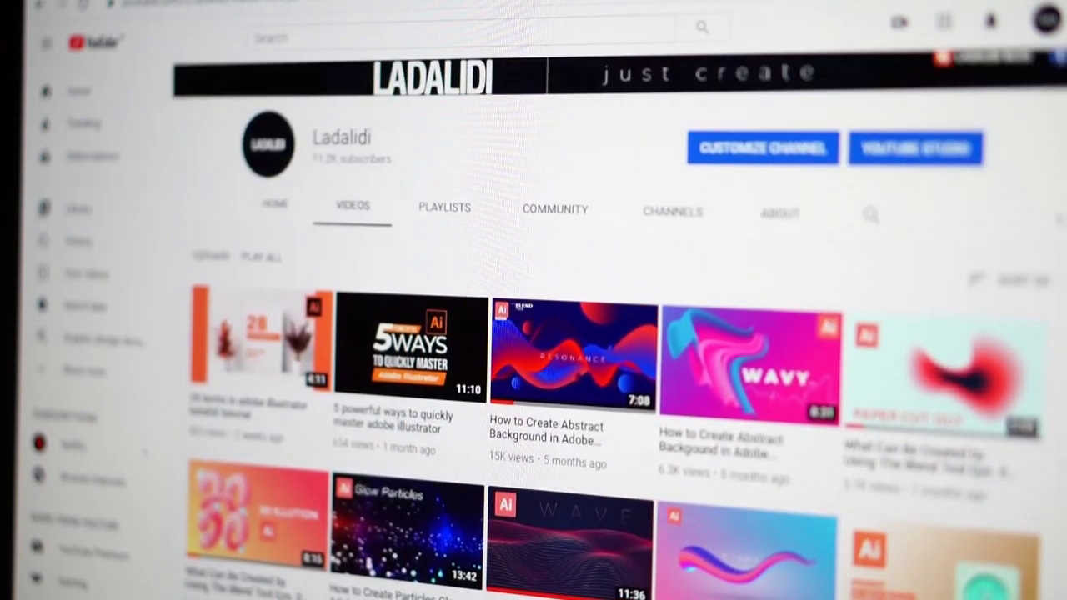
{"action": "scroll", "coordinate": [616, 350], "scroll_direction": "up", "scroll_amount": 3}
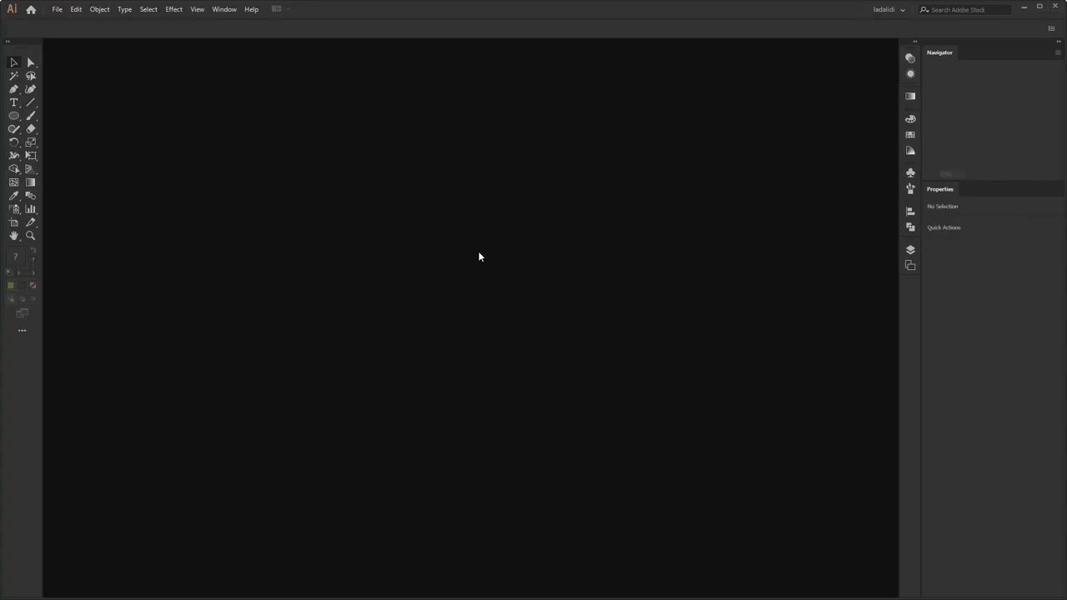
Step: Create a landscape A4 document (841.89 x 595.28) from the recent presets and set its units to pixels
{"action": "left_click", "coordinate": [59, 10]}
{"action": "left_click", "coordinate": [64, 21]}
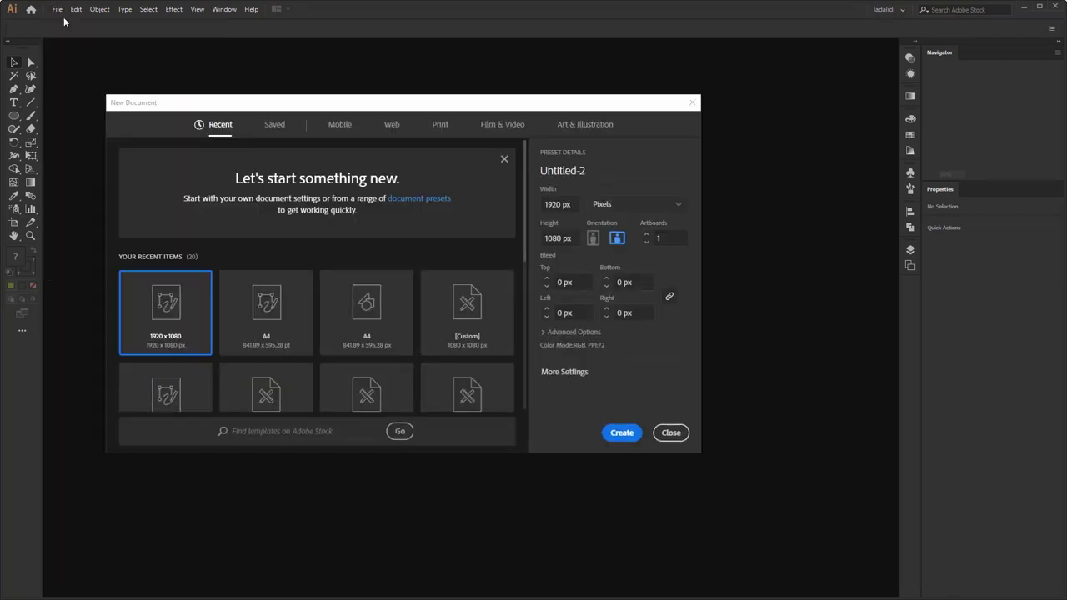
{"action": "left_click", "coordinate": [276, 308]}
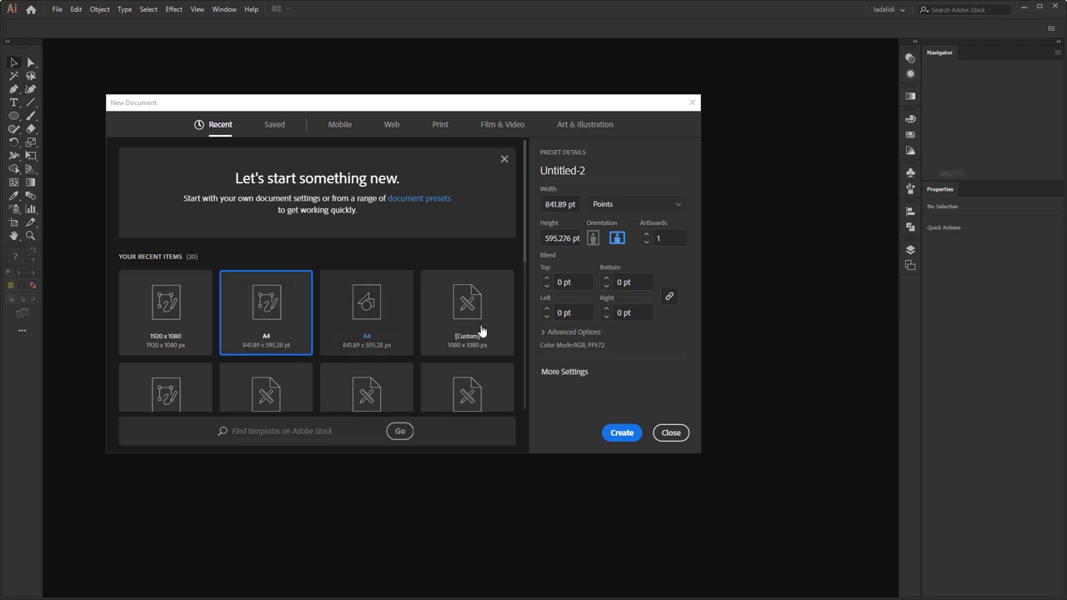
{"action": "left_click", "coordinate": [638, 431]}
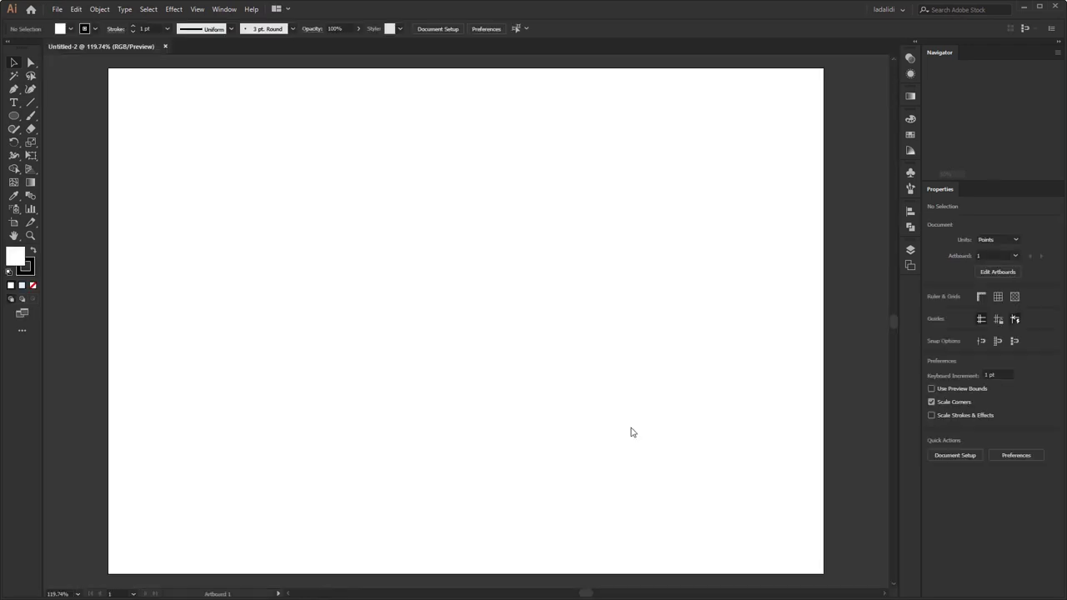
{"action": "left_click", "coordinate": [1010, 238]}
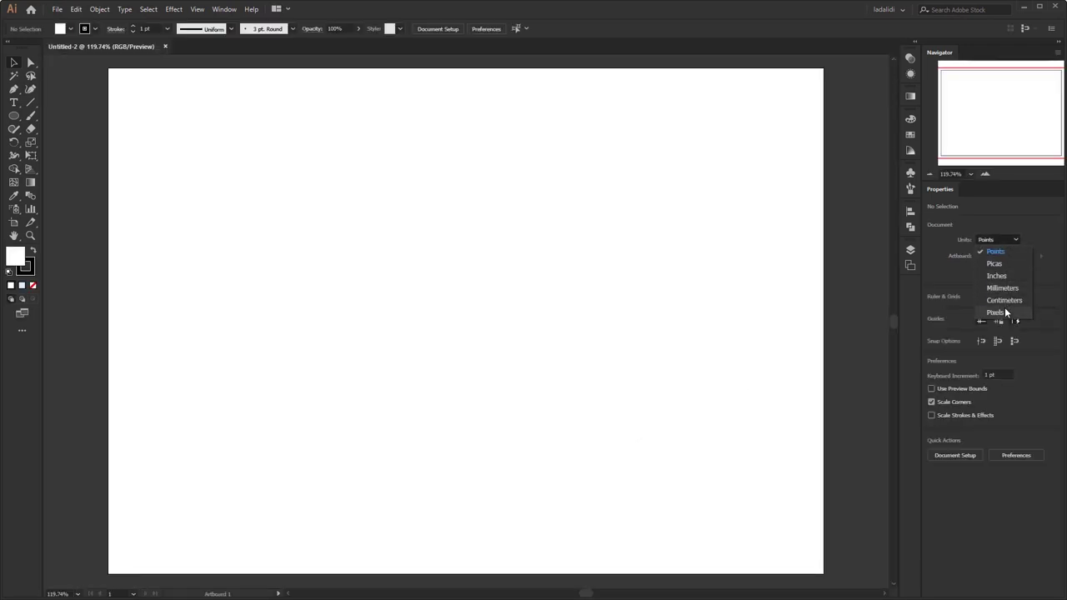
{"action": "left_click", "coordinate": [996, 311]}
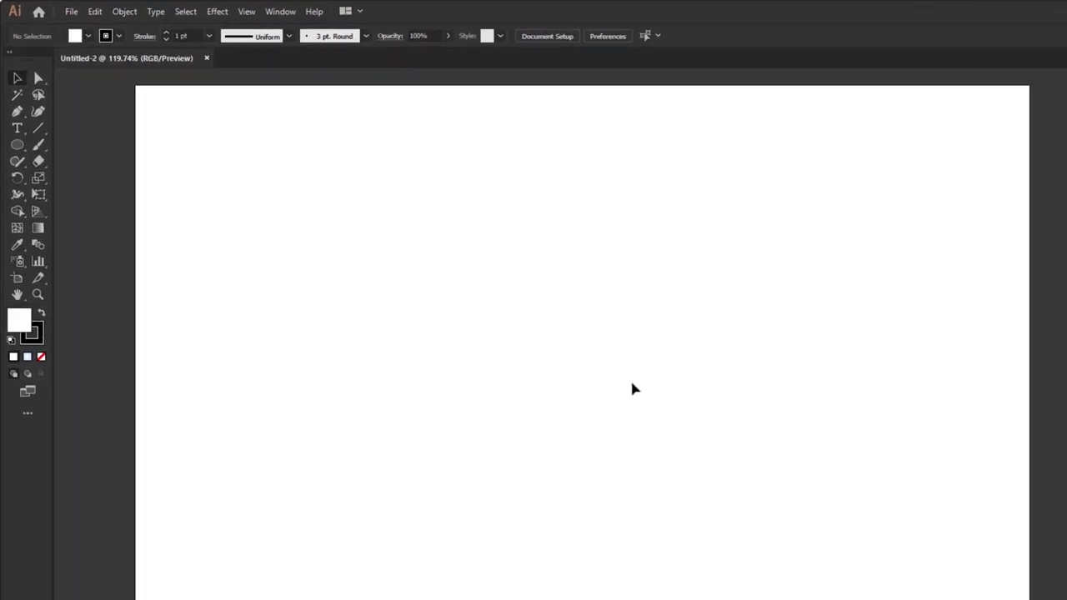
Step: Draw an ellipse with an exact width and height of 360 px on the artboard
{"action": "left_click", "coordinate": [21, 176]}
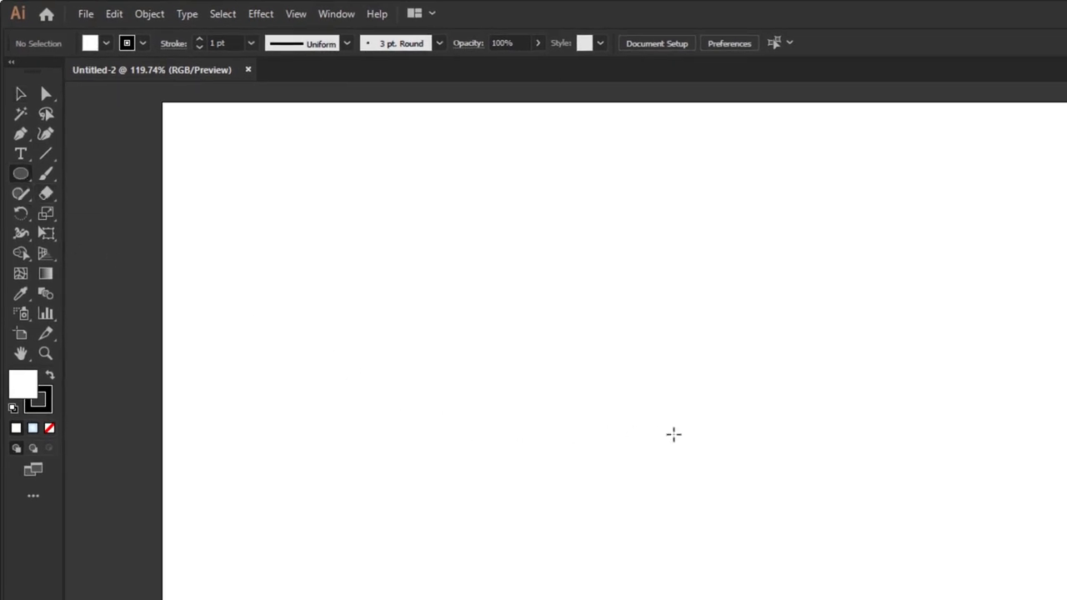
{"action": "left_click", "coordinate": [673, 434]}
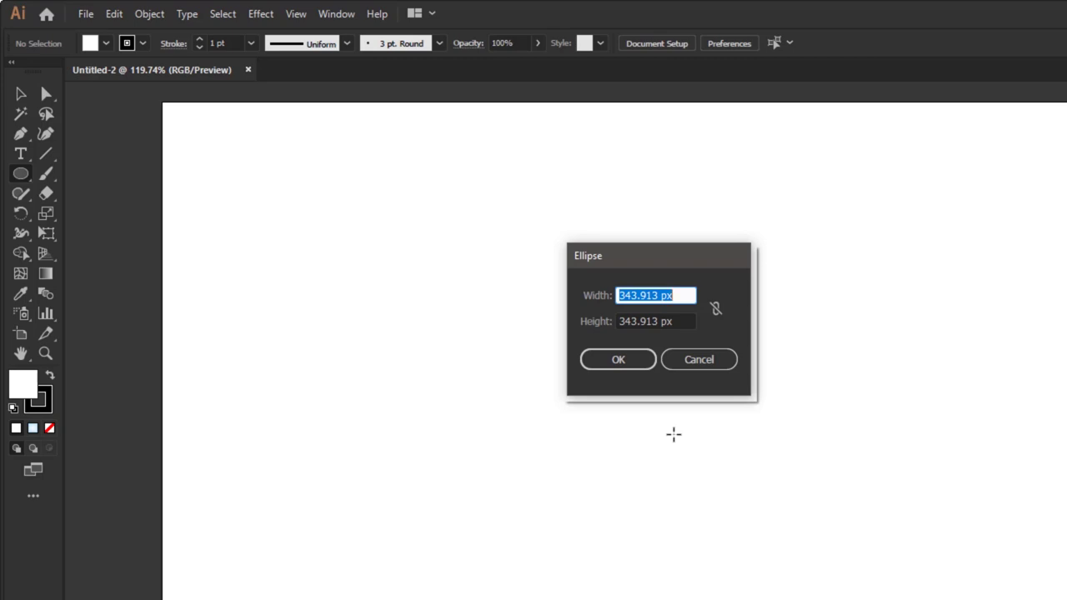
{"action": "type", "text": "300"}
{"action": "key", "text": "BackSpace"}
{"action": "key", "text": "BackSpace"}
{"action": "type", "text": "60"}
{"action": "key", "text": "Tab"}
{"action": "type", "text": "360"}
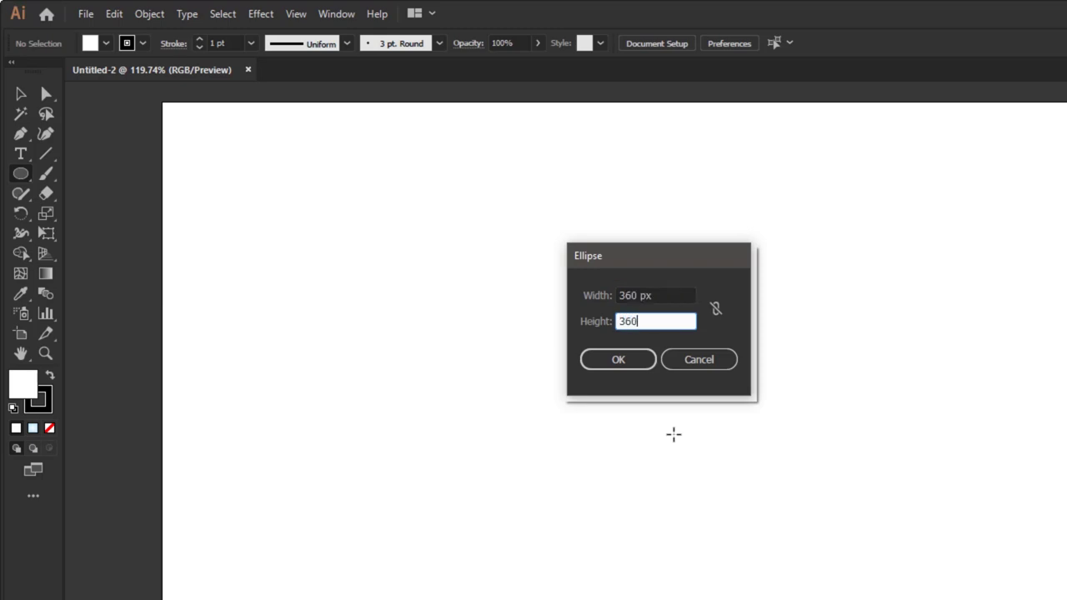
{"action": "left_click", "coordinate": [637, 365]}
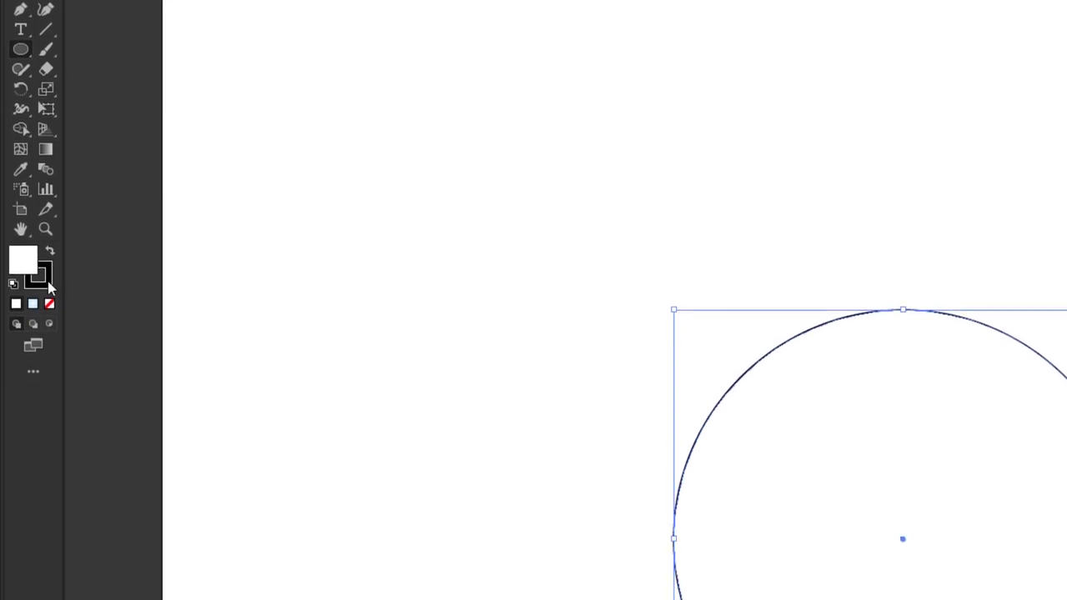
Step: Remove the circle's stroke and set its fill colour to black (000000)
{"action": "left_click", "coordinate": [47, 284]}
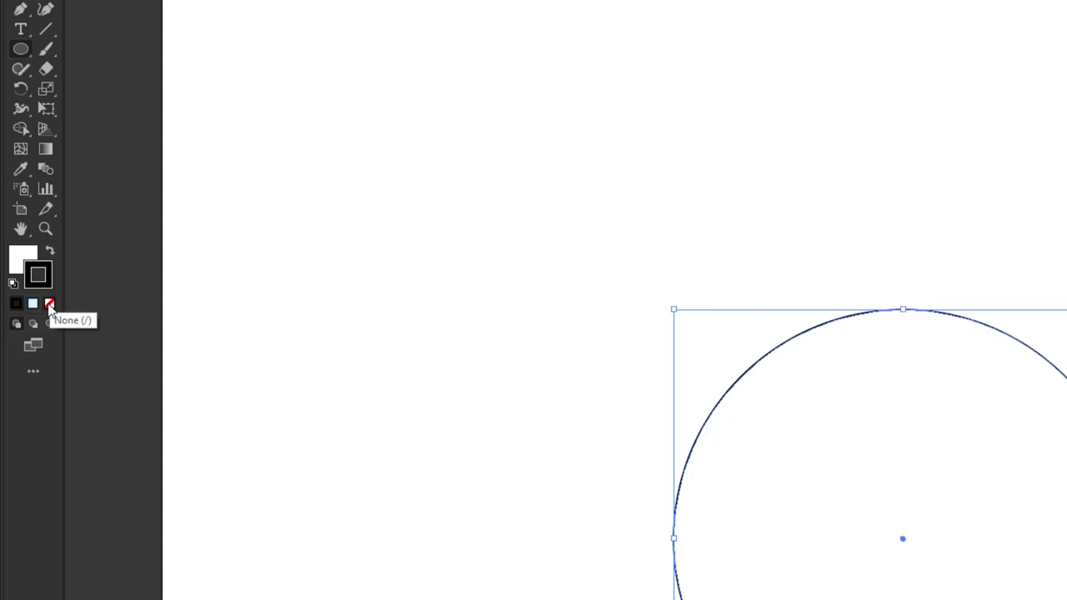
{"action": "left_click", "coordinate": [49, 304]}
{"action": "left_click", "coordinate": [49, 304]}
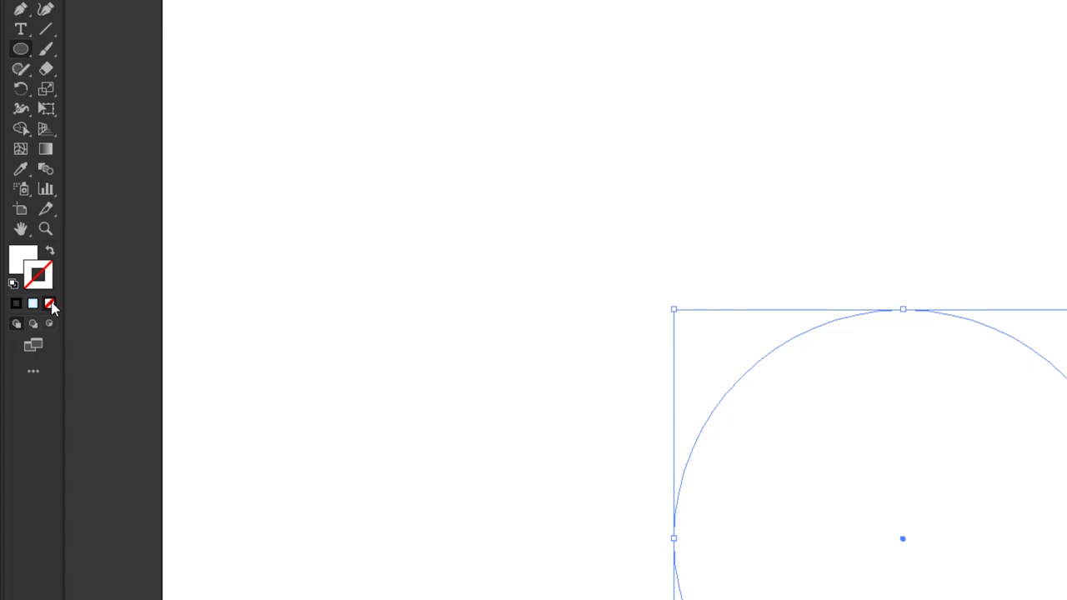
{"action": "left_click", "coordinate": [23, 260]}
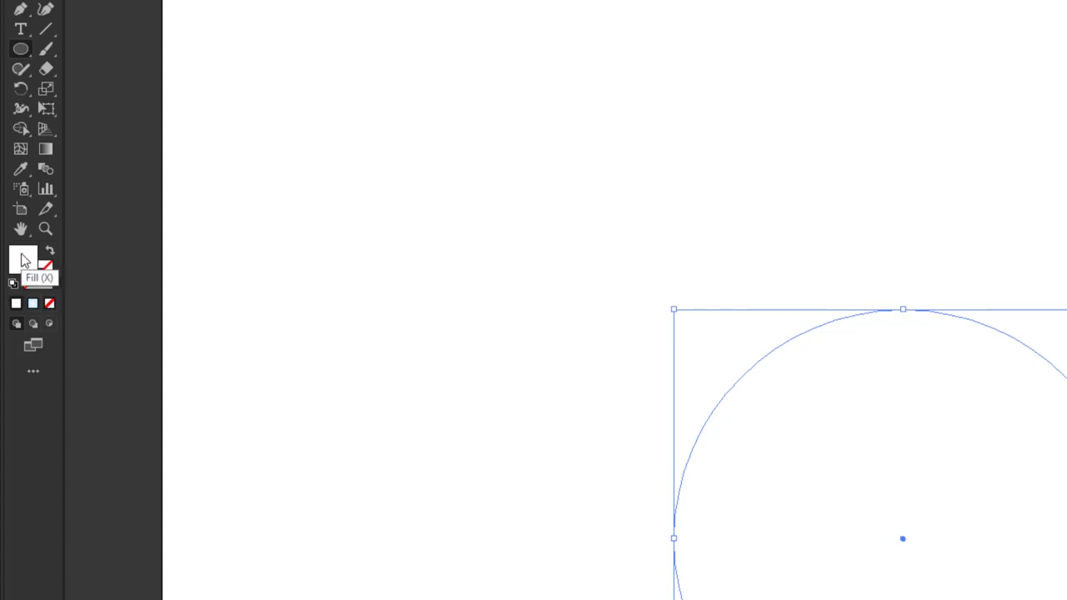
{"action": "double_click", "coordinate": [25, 263]}
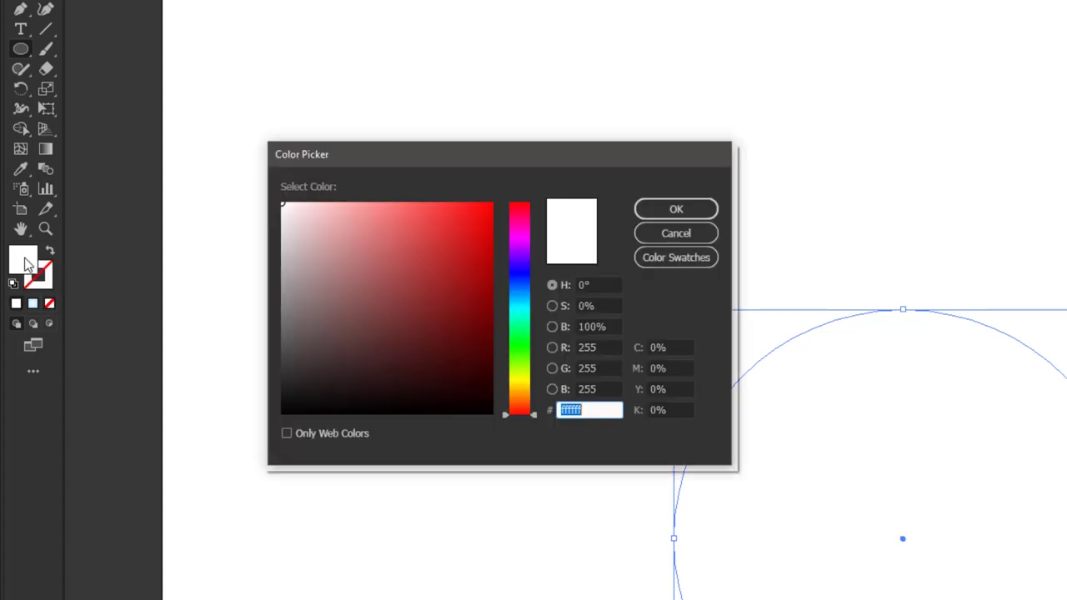
{"action": "left_click_drag", "start_coordinate": [329, 337], "coordinate": [281, 413]}
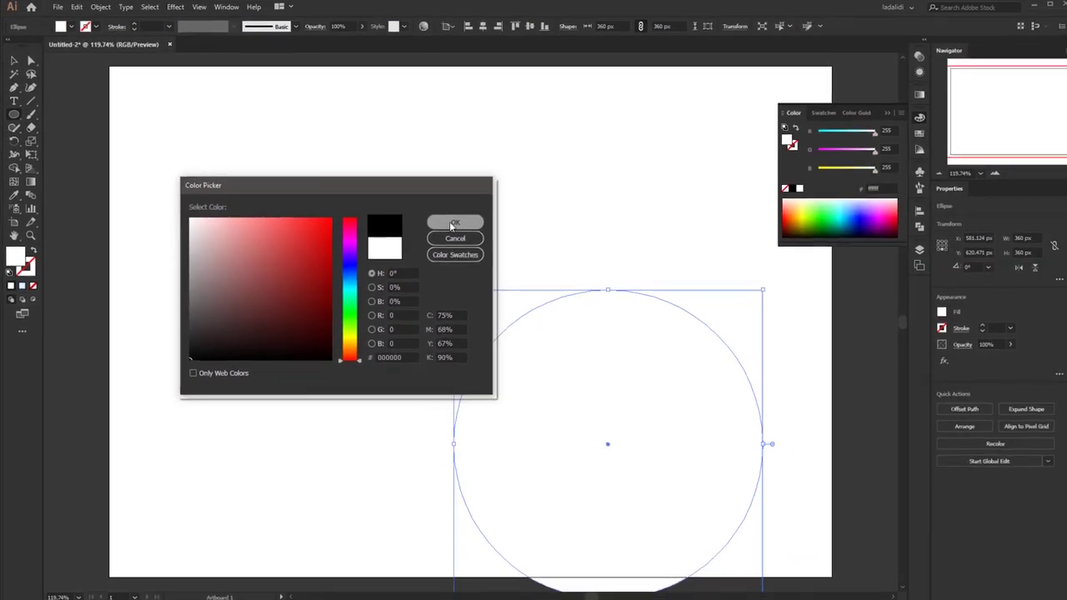
{"action": "left_click", "coordinate": [451, 224]}
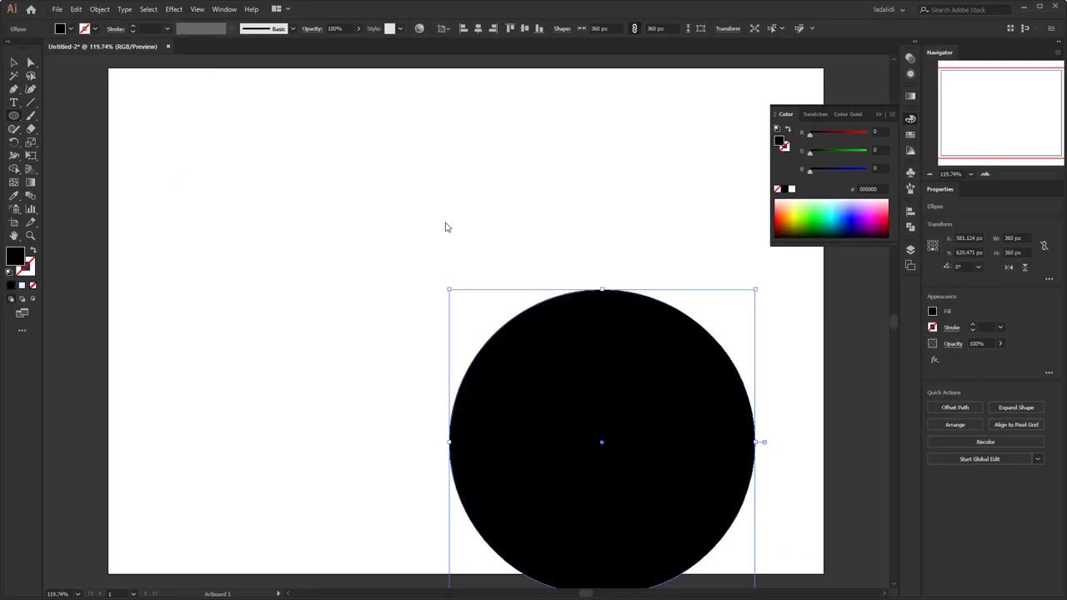
Step: Centre the black circle horizontally and vertically with alignment set to the artboard, and deselect it
{"action": "key", "text": "v"}
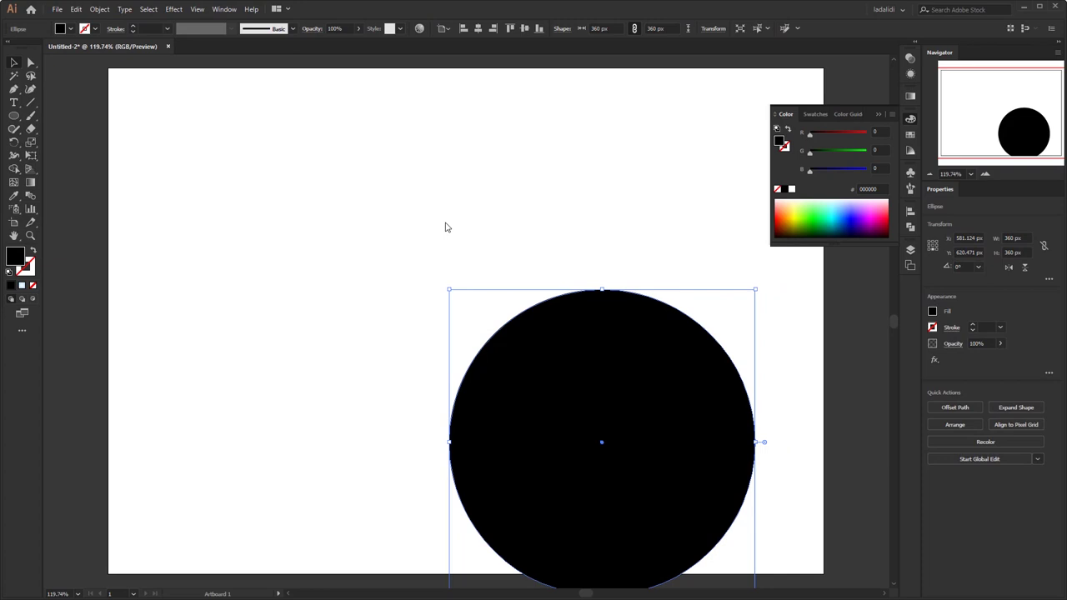
{"action": "left_click", "coordinate": [479, 31]}
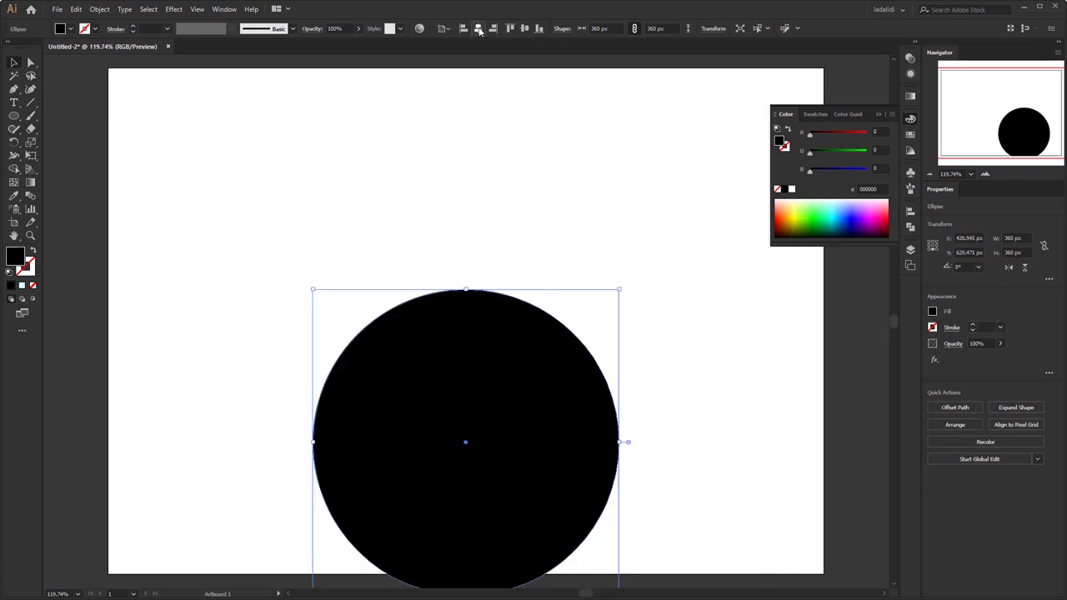
{"action": "left_click", "coordinate": [524, 29]}
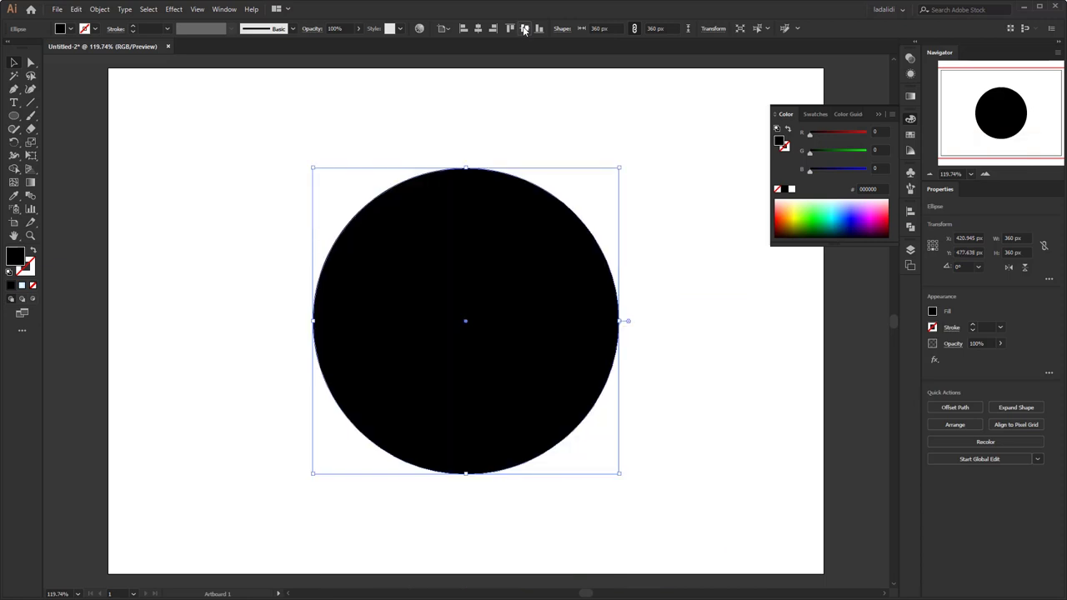
{"action": "left_click", "coordinate": [444, 29]}
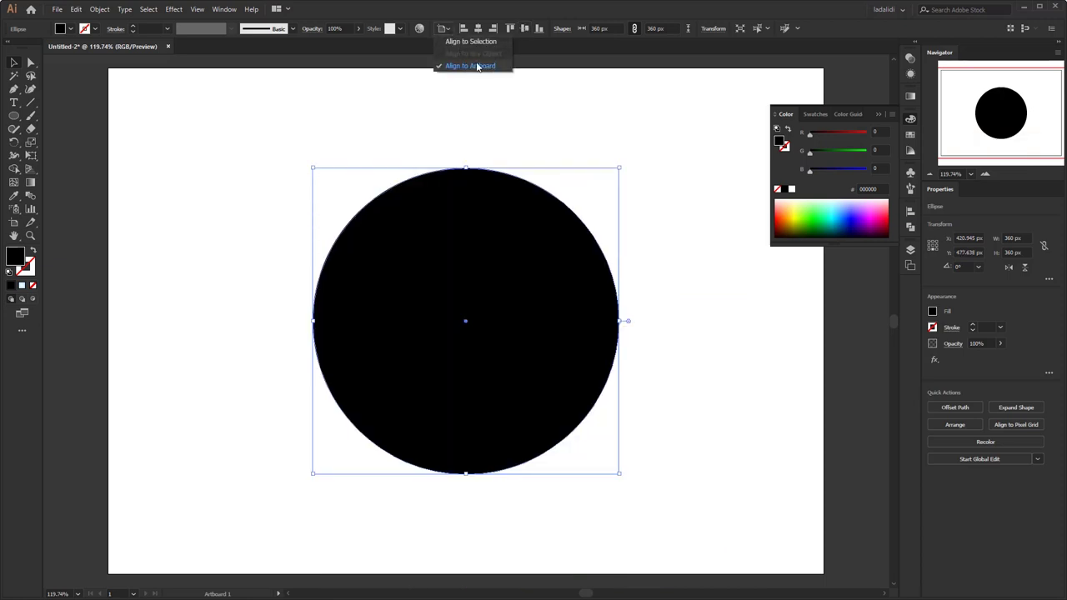
{"action": "left_click", "coordinate": [469, 66]}
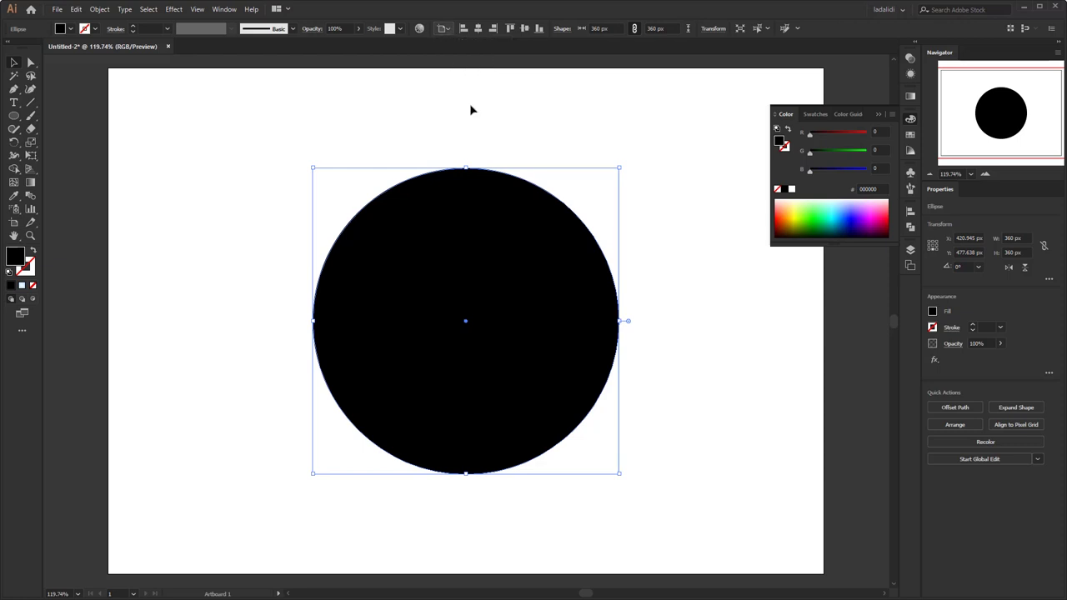
{"action": "left_click", "coordinate": [877, 115]}
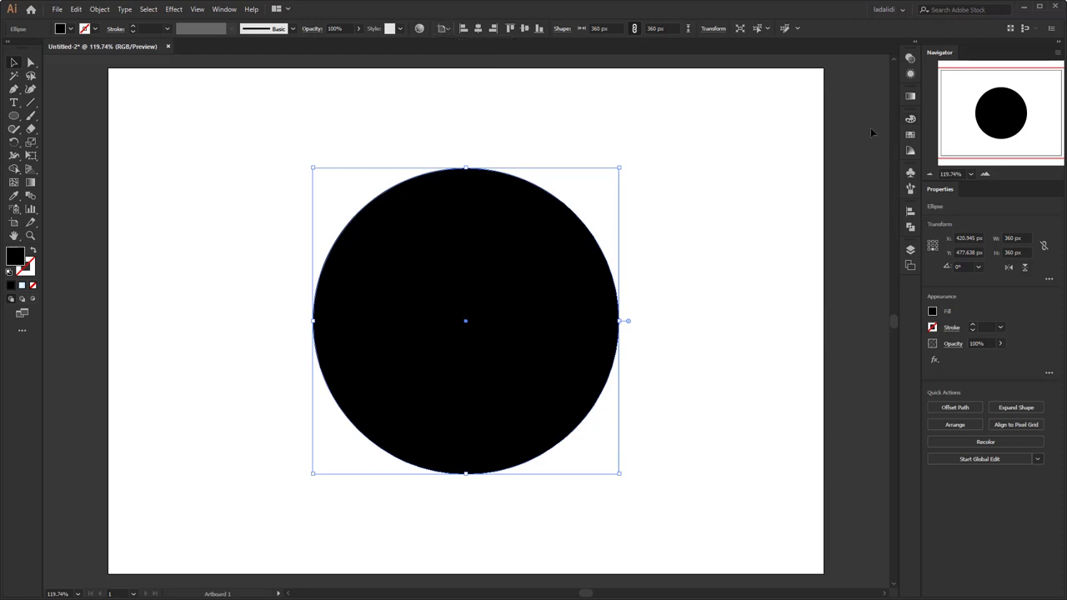
{"action": "left_click", "coordinate": [756, 216]}
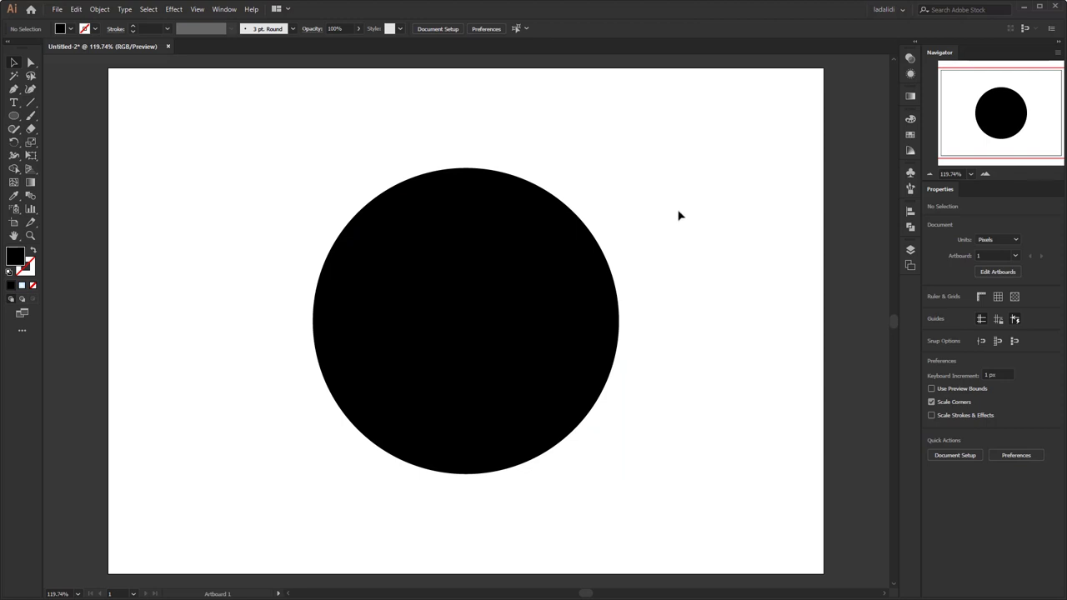
Step: Draw a 120 x 120 px circle over the black circle and centre it horizontally and vertically on the artboard
{"action": "left_click", "coordinate": [15, 117]}
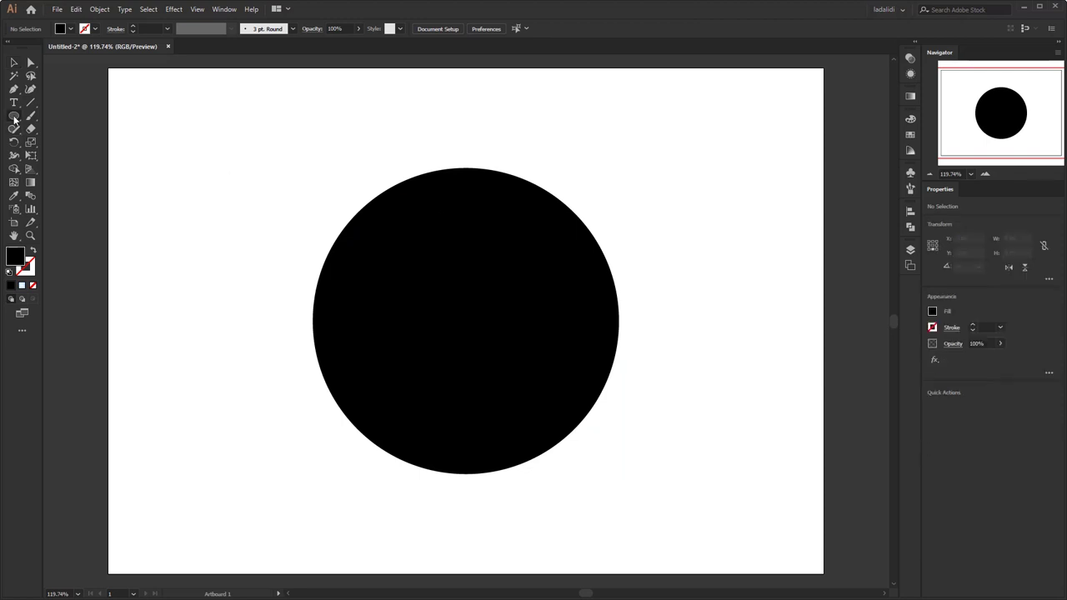
{"action": "left_click", "coordinate": [375, 276]}
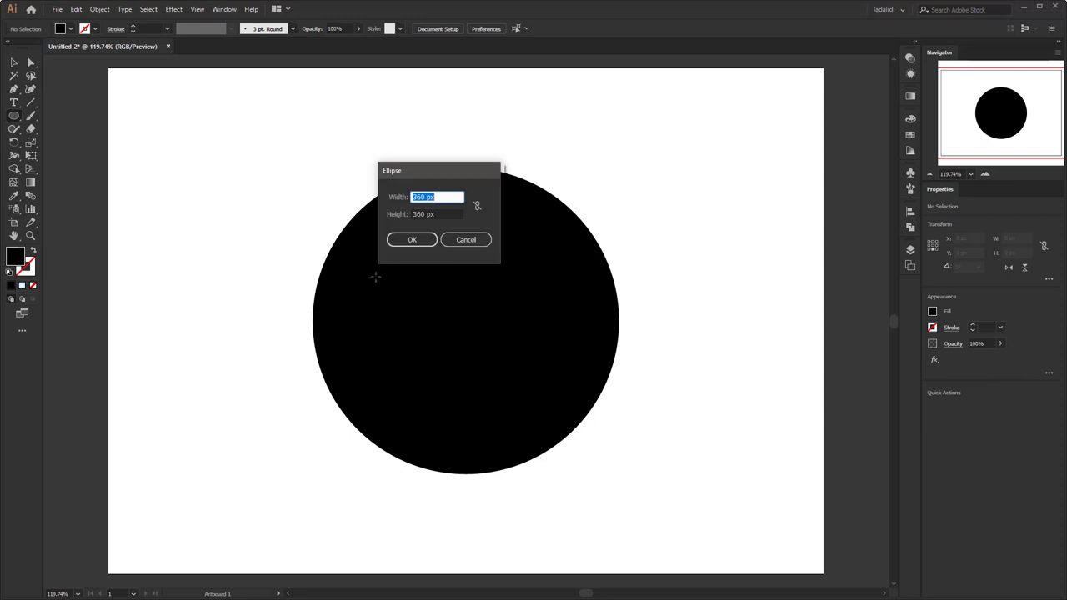
{"action": "type", "text": "120"}
{"action": "key", "text": "Tab"}
{"action": "type", "text": "12"}
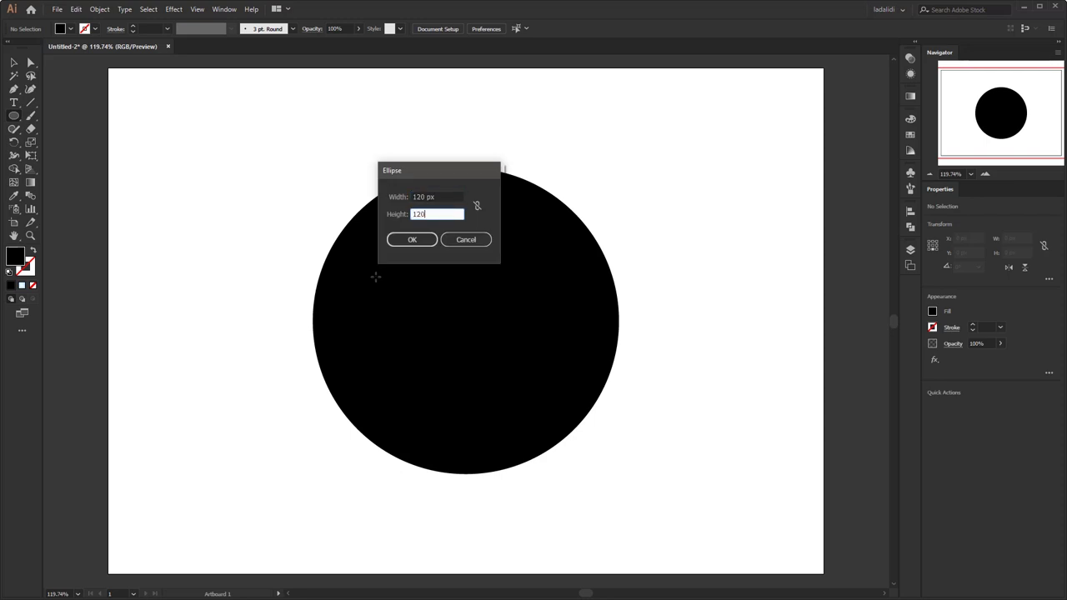
{"action": "key", "text": "Return"}
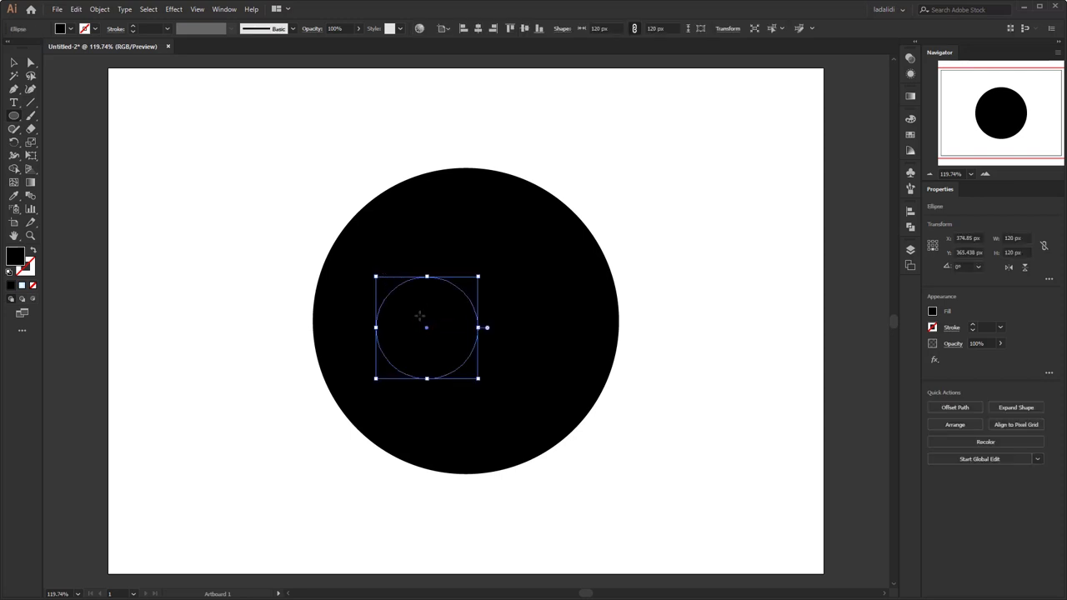
{"action": "left_click", "coordinate": [478, 29]}
{"action": "left_click", "coordinate": [523, 29]}
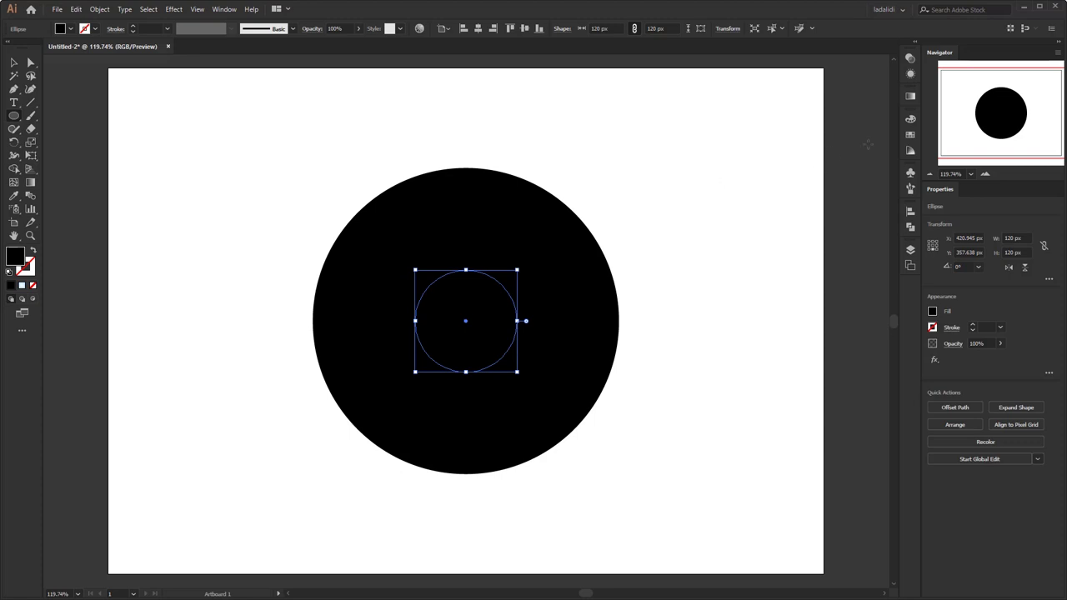
Step: Fill the 120 px circle with the yellow-green swatch and deselect it
{"action": "left_click", "coordinate": [910, 135]}
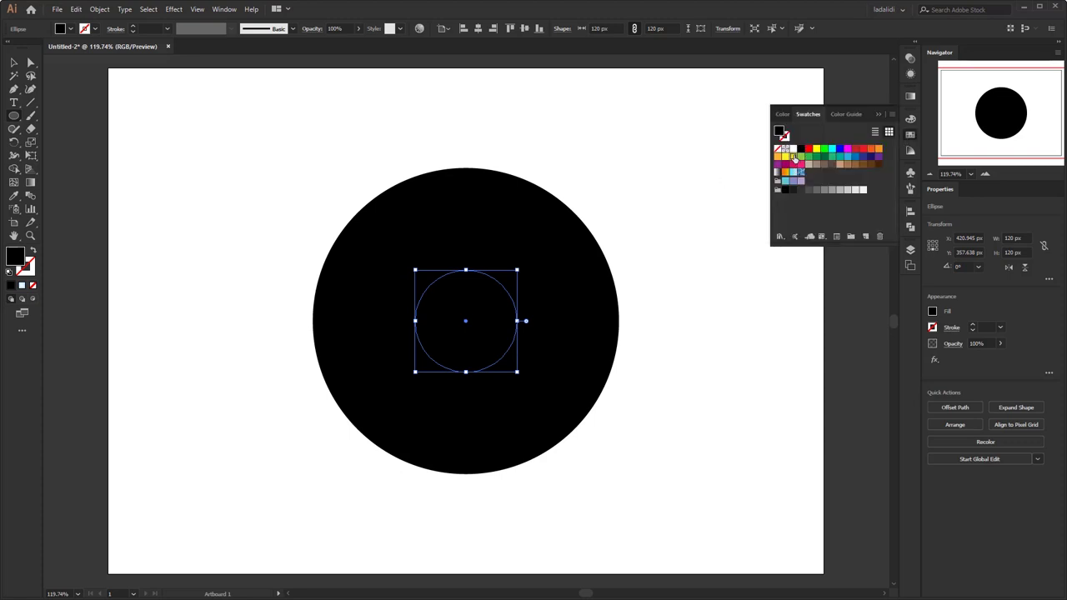
{"action": "left_click", "coordinate": [793, 157]}
{"action": "left_click", "coordinate": [879, 114]}
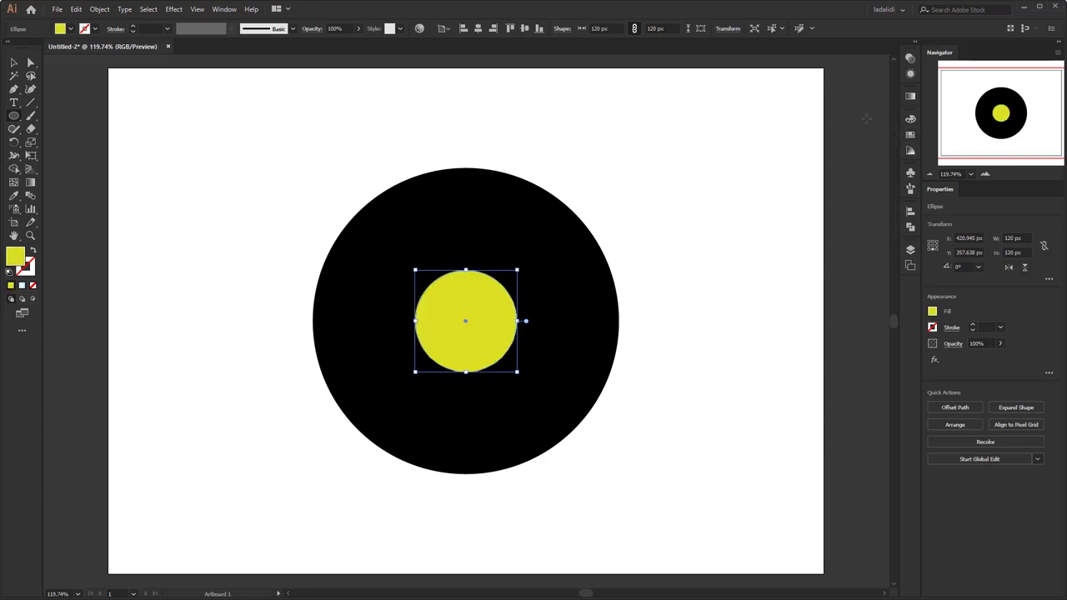
{"action": "left_click", "coordinate": [13, 62]}
{"action": "left_click", "coordinate": [222, 144]}
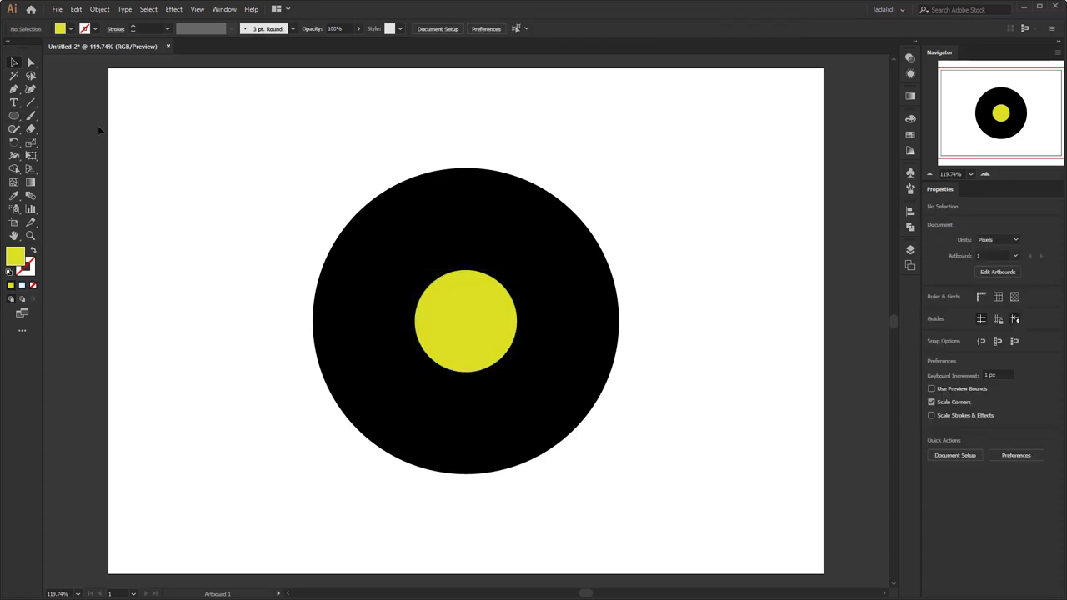
Step: Add the two-line text "THE COVER" on the yellow circle
{"action": "left_click", "coordinate": [13, 102]}
{"action": "left_click", "coordinate": [451, 300]}
{"action": "type", "text": "THE"}
{"action": "key", "text": "Return"}
{"action": "type", "text": "COVER"}
{"action": "key", "text": "Escape"}
Step: Set the text in Bahnschrift with centred paragraph alignment and enlarge it to about 25 pt to fit the yellow circle
{"action": "left_click", "coordinate": [595, 29]}
{"action": "left_click", "coordinate": [444, 28]}
{"action": "left_click", "coordinate": [369, 136]}
{"action": "left_click", "coordinate": [589, 28]}
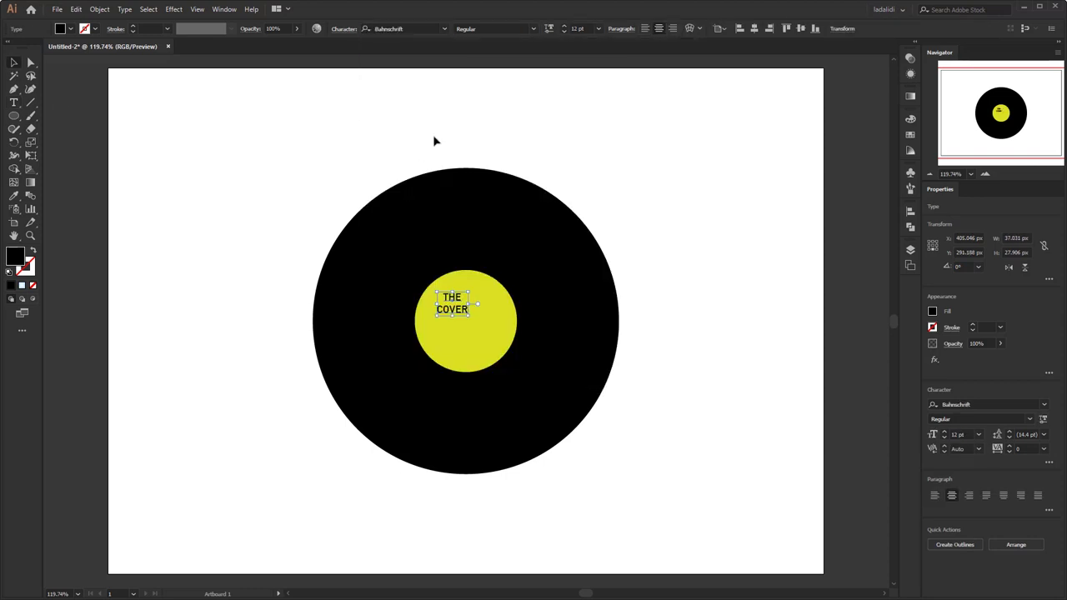
{"action": "left_click", "coordinate": [612, 198]}
{"action": "left_click_drag", "start_coordinate": [495, 342], "coordinate": [502, 348]}
Step: Tighten the text's leading to 21.16 pt and fill the lettering with white
{"action": "left_click", "coordinate": [344, 28]}
{"action": "left_click", "coordinate": [341, 85]}
{"action": "left_click", "coordinate": [364, 244]}
{"action": "left_click", "coordinate": [910, 135]}
{"action": "left_click", "coordinate": [792, 148]}
{"action": "key", "text": "ctrl+shift+a"}
Step: Raise the font weight of the "THE COVER" text to its maximum and deselect it
{"action": "left_click", "coordinate": [511, 336]}
{"action": "left_click", "coordinate": [549, 28]}
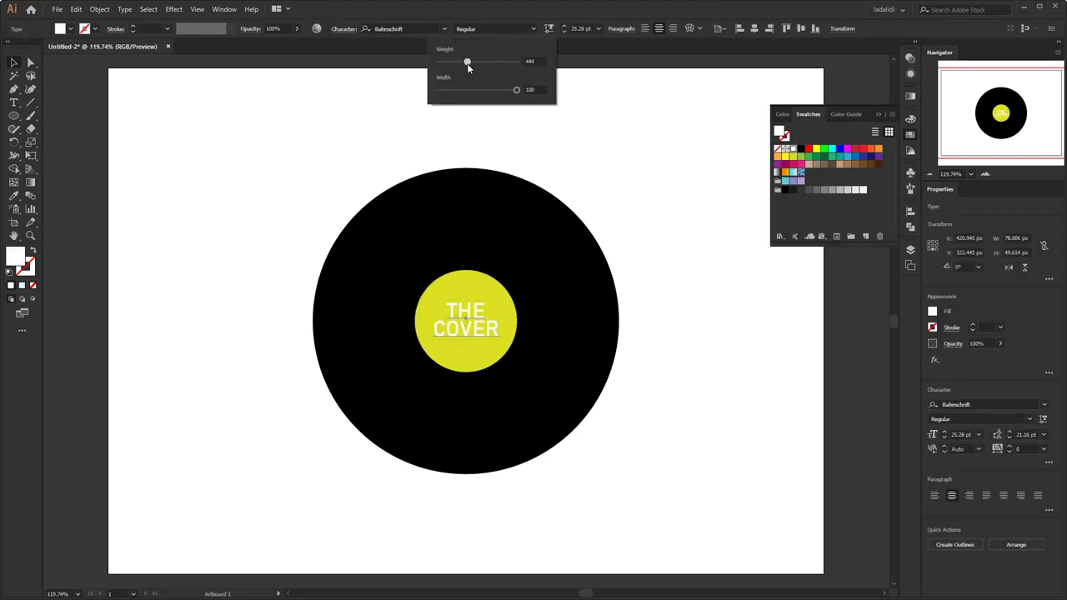
{"action": "left_click_drag", "start_coordinate": [466, 62], "coordinate": [517, 64]}
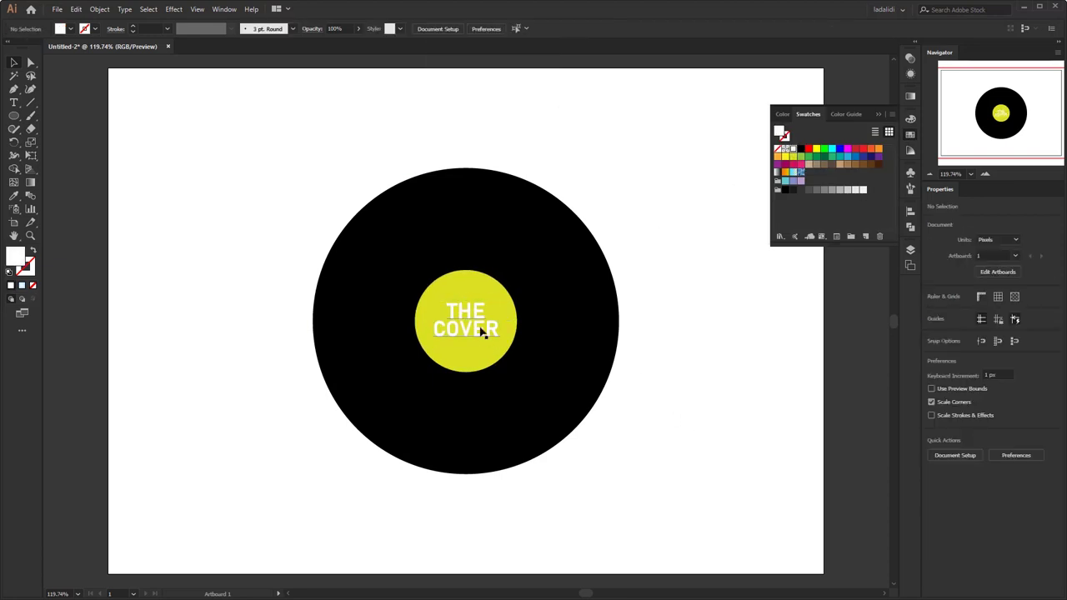
{"action": "left_click", "coordinate": [737, 260]}
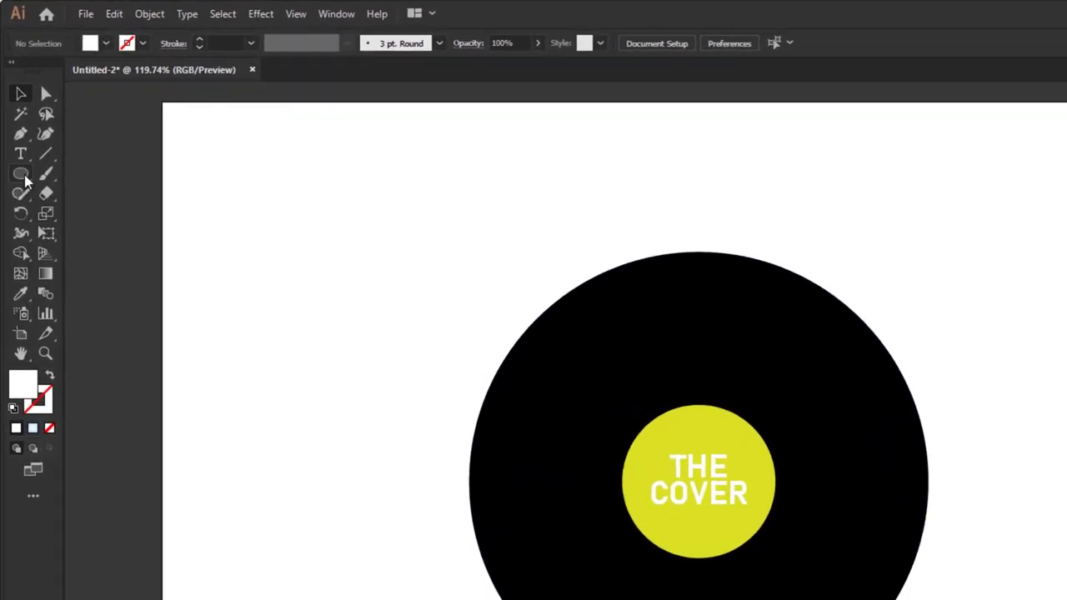
Step: Draw a slightly smaller concentric circle inside the yellow circle, with no fill and a white stroke
{"action": "left_click", "coordinate": [21, 173]}
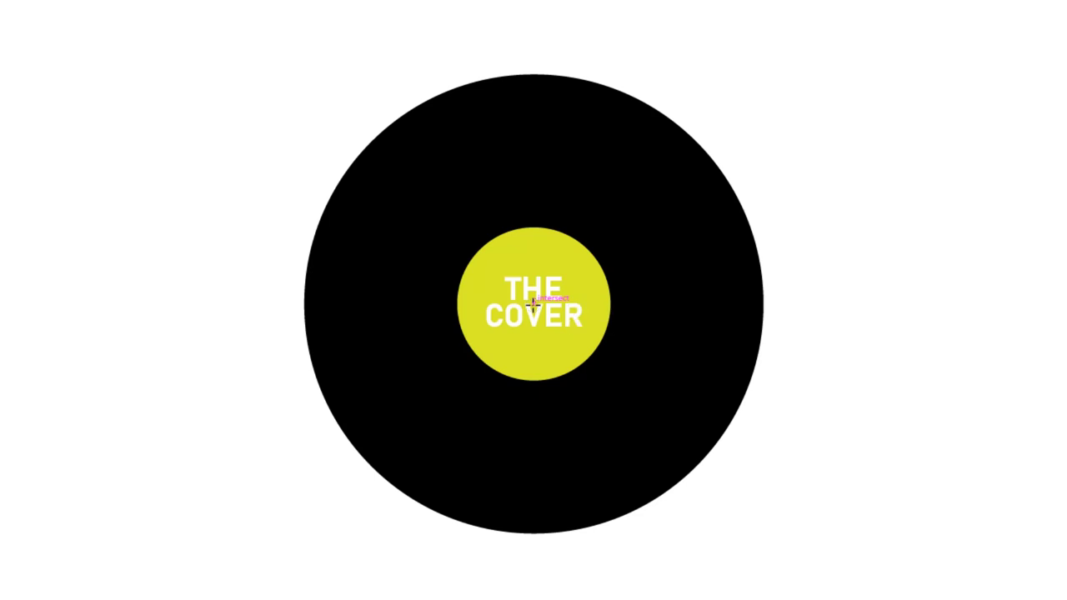
{"action": "left_click_drag", "start_coordinate": [533, 304], "coordinate": [602, 363]}
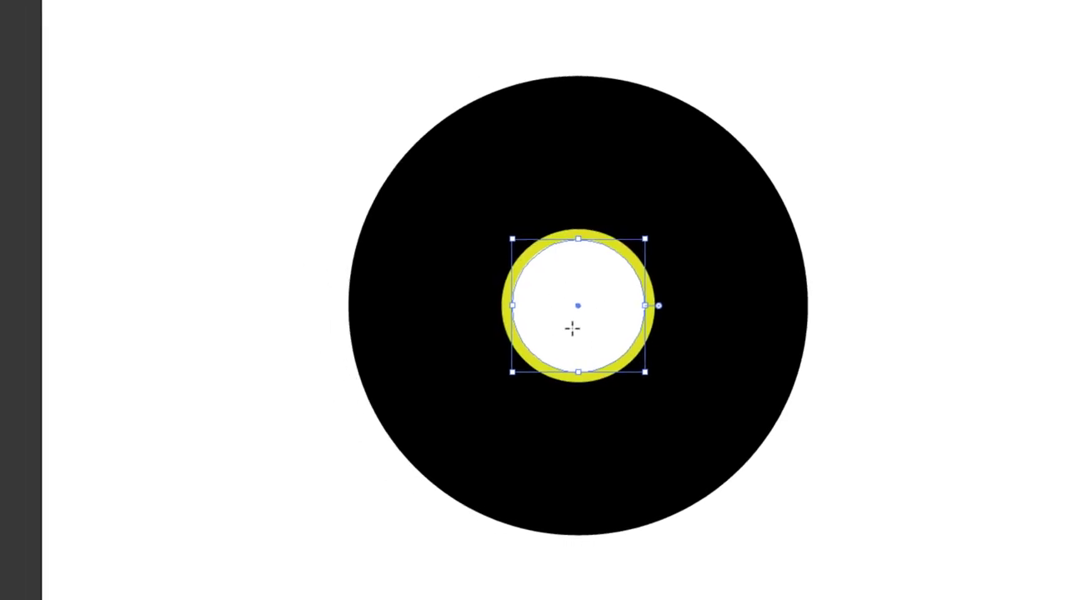
{"action": "left_click", "coordinate": [50, 257]}
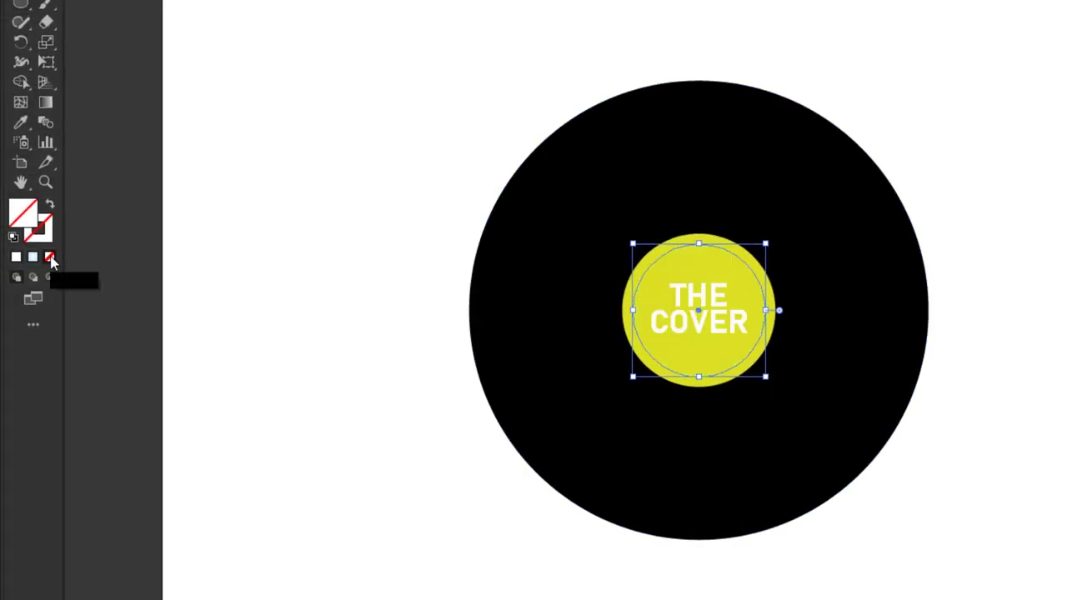
{"action": "left_click", "coordinate": [45, 240]}
{"action": "left_click", "coordinate": [16, 258]}
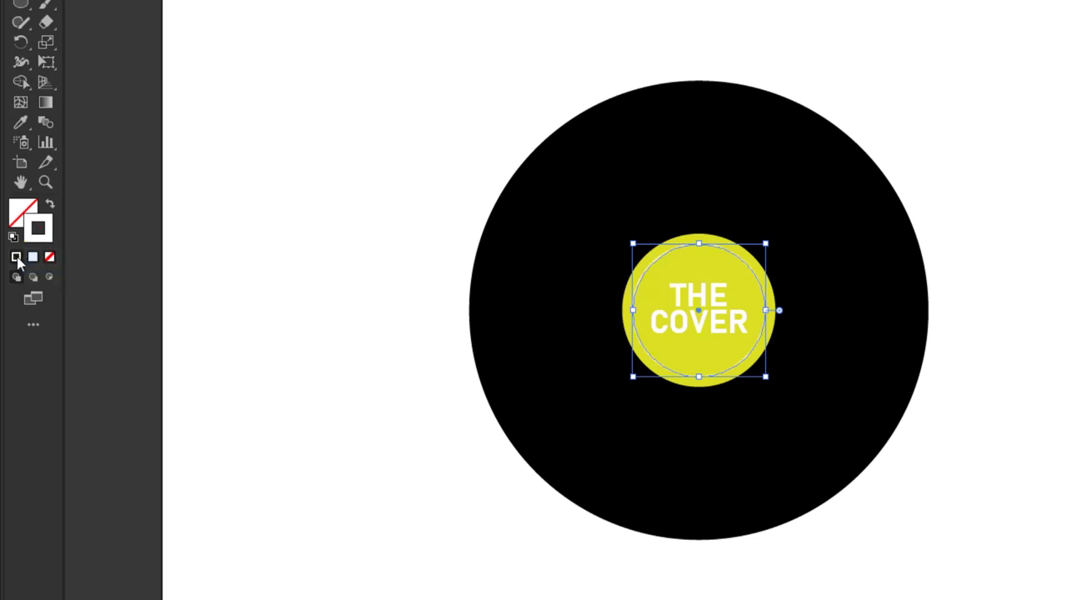
{"action": "left_click", "coordinate": [466, 202]}
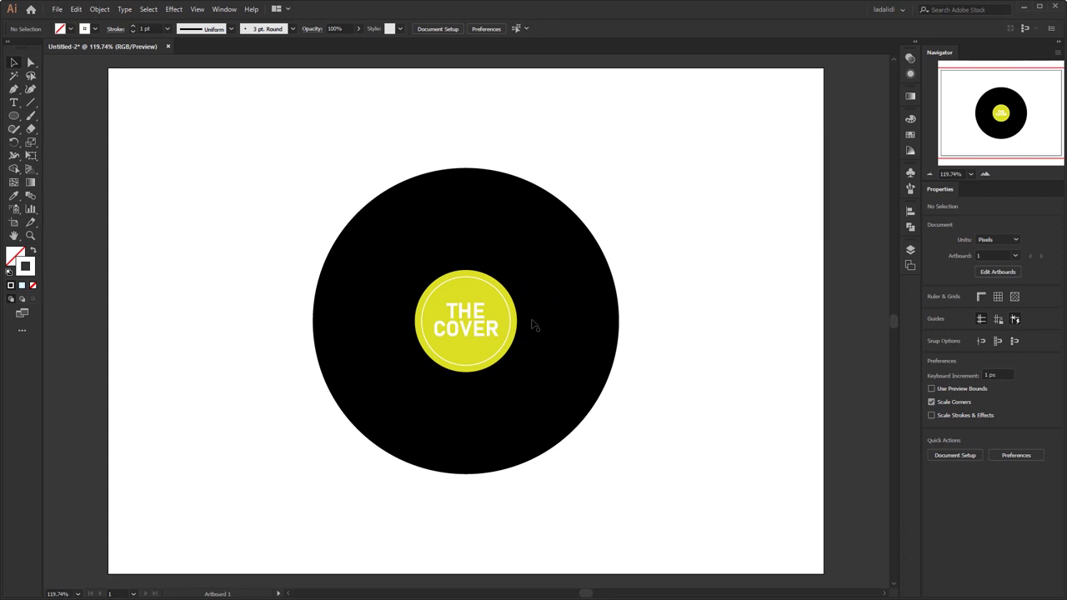
Step: Draw a concentric circle about 134 px wide just outside the yellow circle and set its stroke to 0.5 pt
{"action": "left_click_drag", "start_coordinate": [13, 116], "coordinate": [50, 146]}
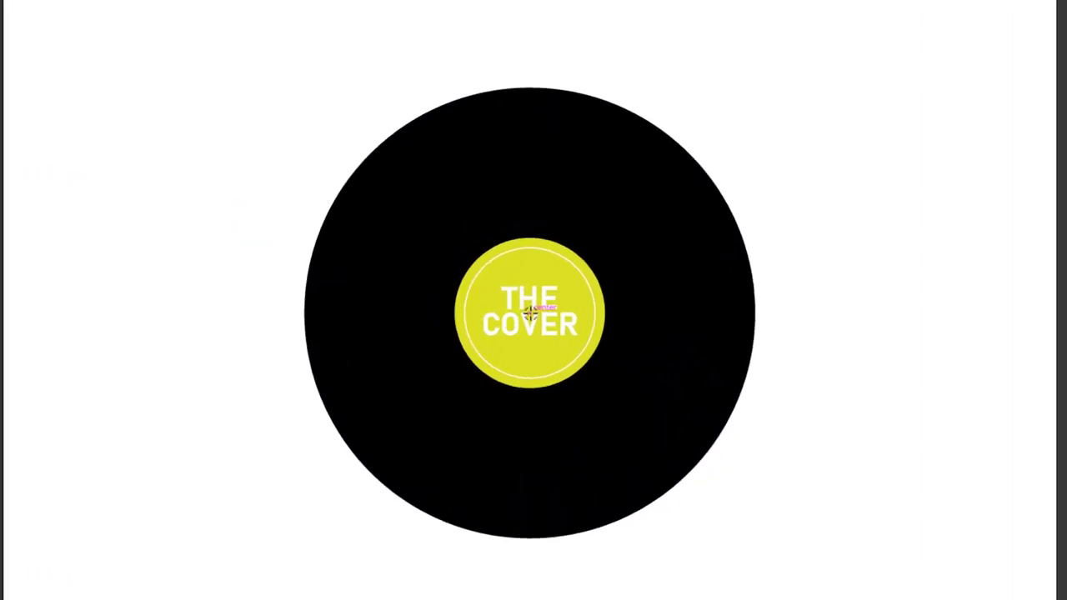
{"action": "left_click_drag", "start_coordinate": [530, 311], "coordinate": [624, 385]}
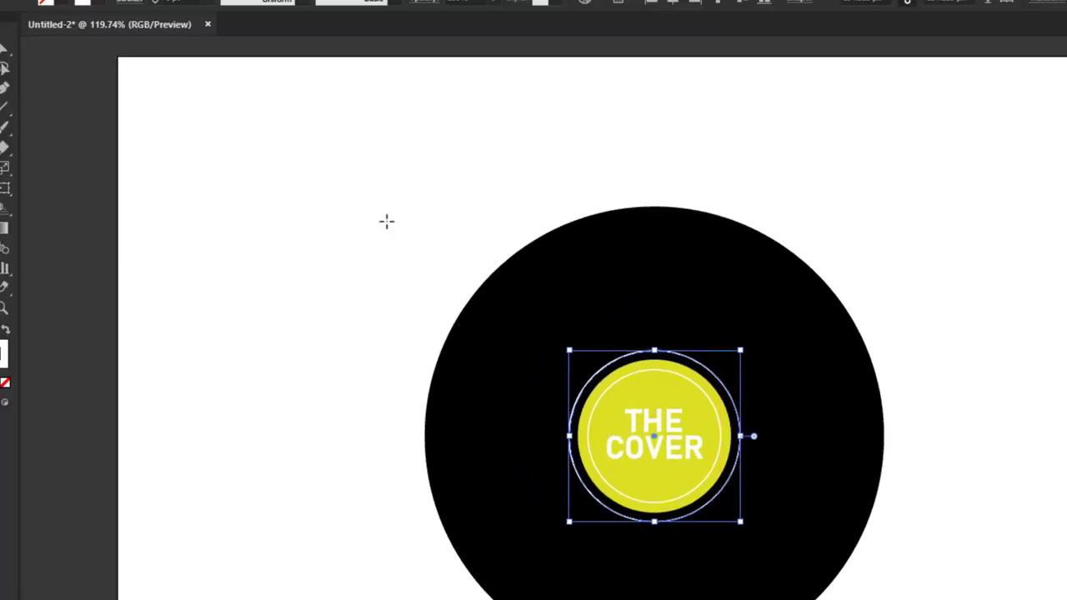
{"action": "left_click", "coordinate": [250, 43]}
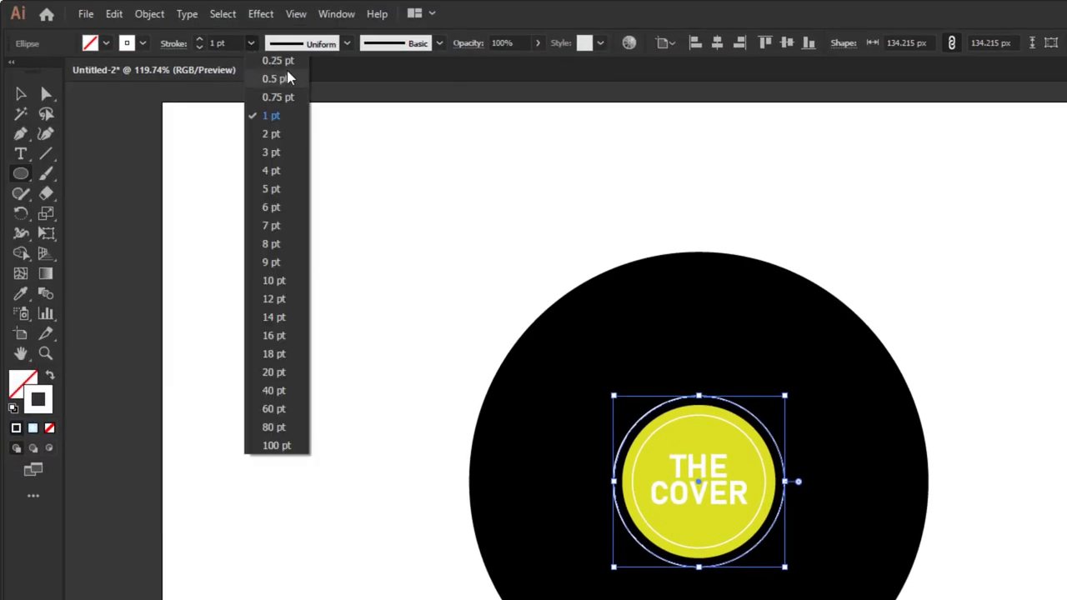
{"action": "left_click", "coordinate": [282, 78]}
{"action": "left_click", "coordinate": [21, 93]}
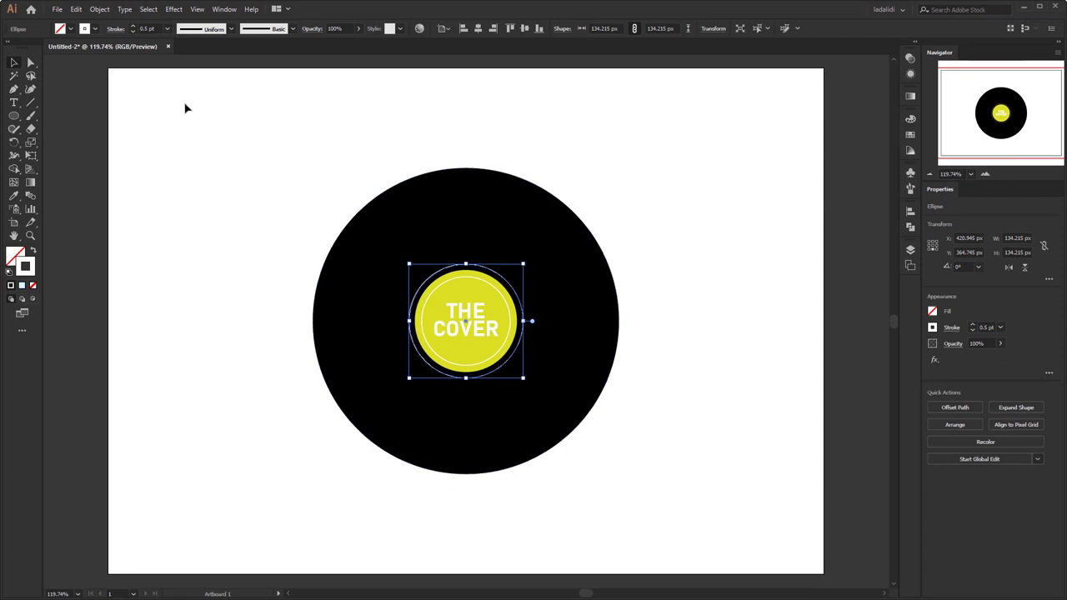
Step: Apply a Transform effect to the outer ring with 101% horizontal and vertical scale and 100 copies, with preview enabled
{"action": "left_click", "coordinate": [173, 10]}
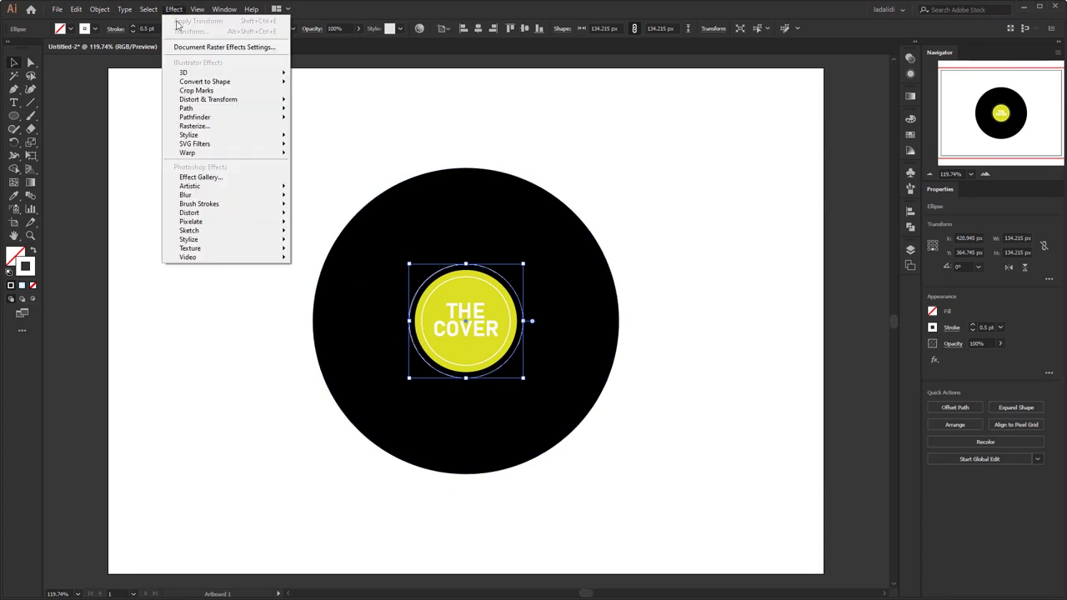
{"action": "mouse_move", "coordinate": [216, 100]}
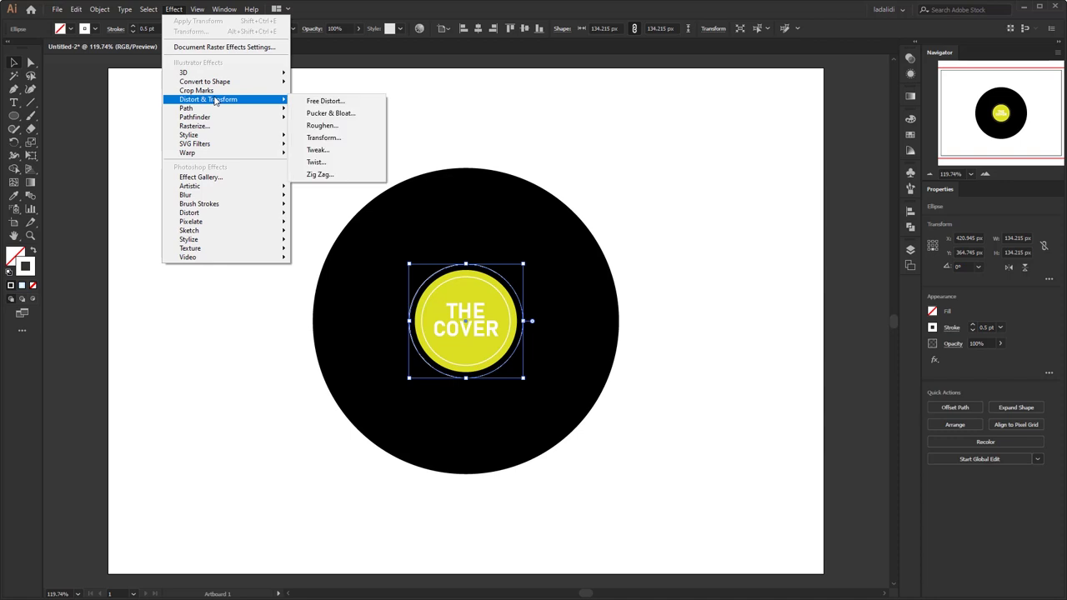
{"action": "left_click", "coordinate": [358, 139]}
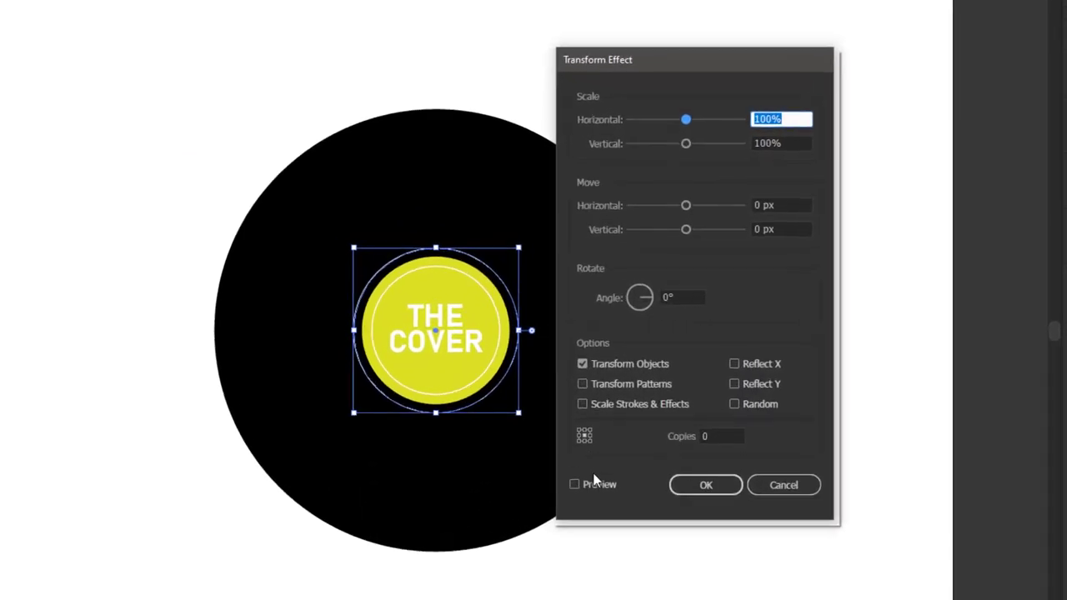
{"action": "left_click", "coordinate": [576, 429]}
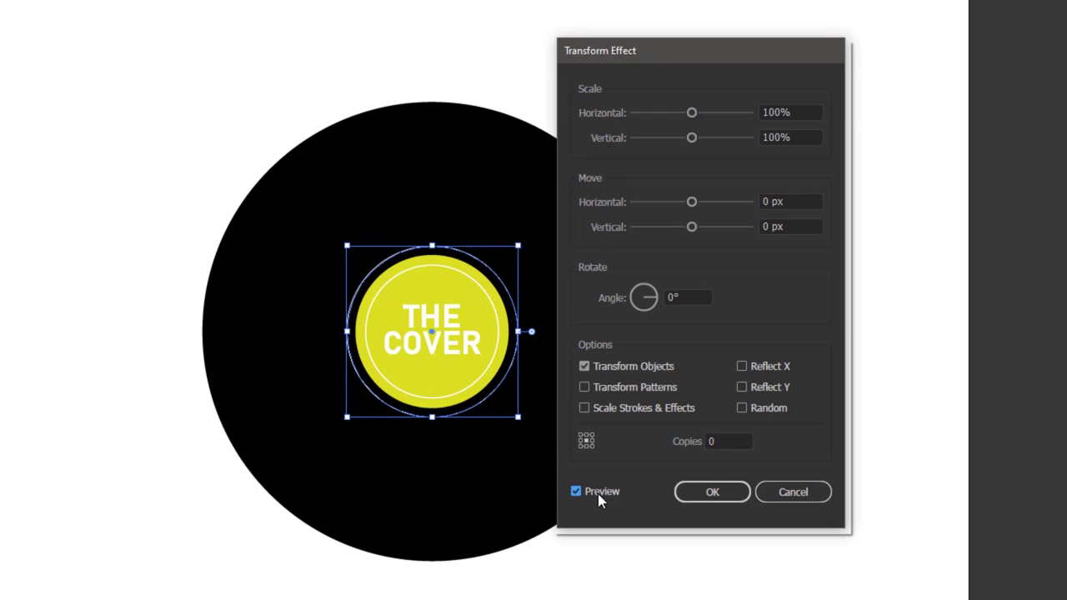
{"action": "double_click", "coordinate": [799, 108]}
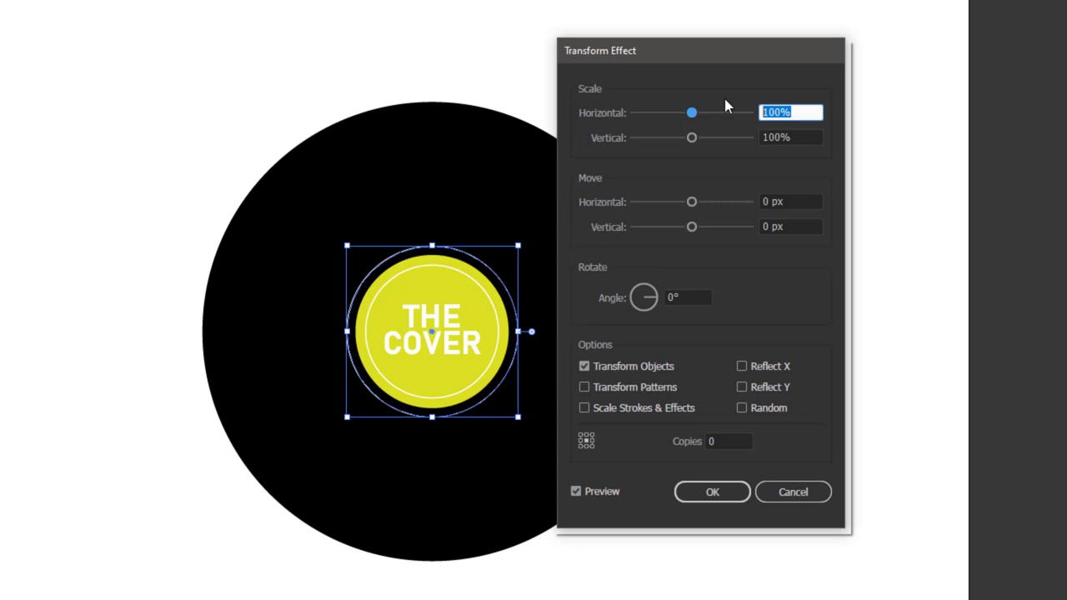
{"action": "type", "text": "101"}
{"action": "key", "text": "Tab"}
{"action": "type", "text": "101"}
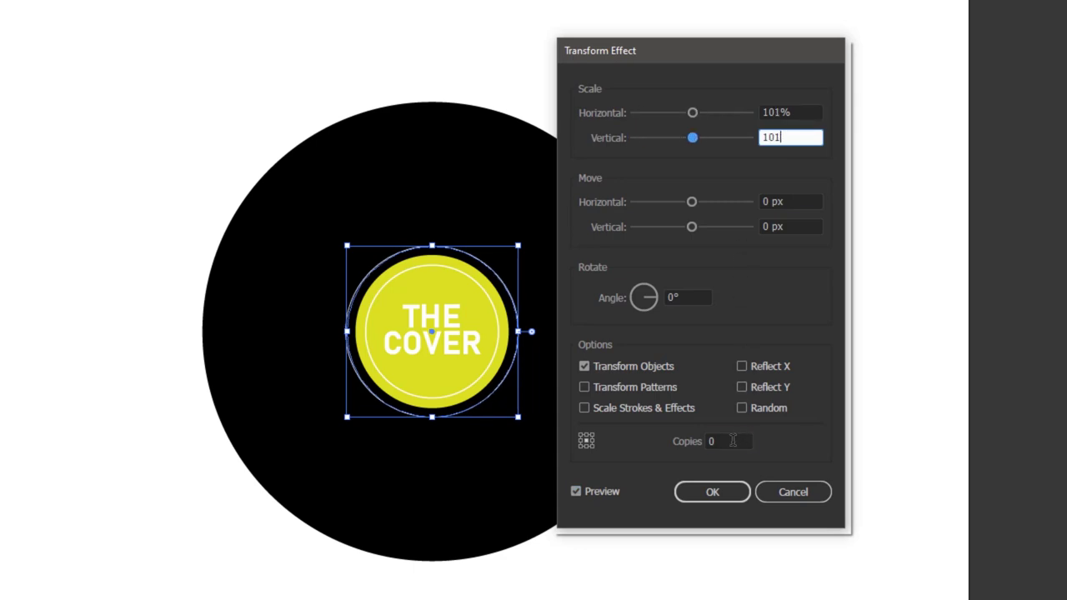
{"action": "left_click", "coordinate": [682, 437]}
{"action": "type", "text": "100"}
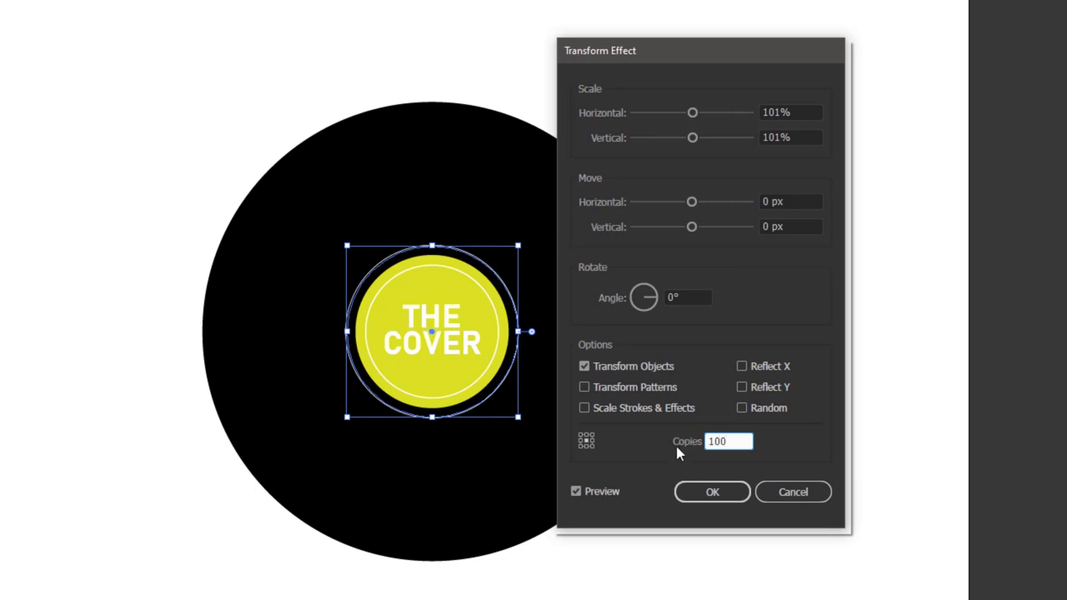
{"action": "left_click", "coordinate": [692, 493]}
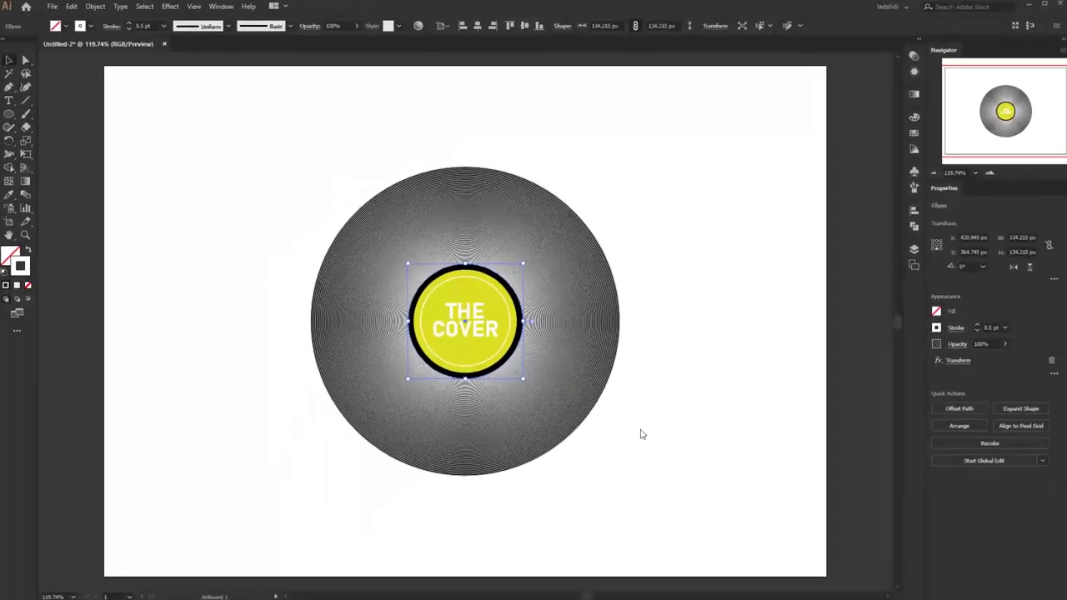
Step: Shrink the repeated ring to about 129 px so its copies fit inside the black disc, and deselect it
{"action": "left_click_drag", "start_coordinate": [523, 378], "coordinate": [520, 379]}
{"action": "left_click", "coordinate": [651, 425]}
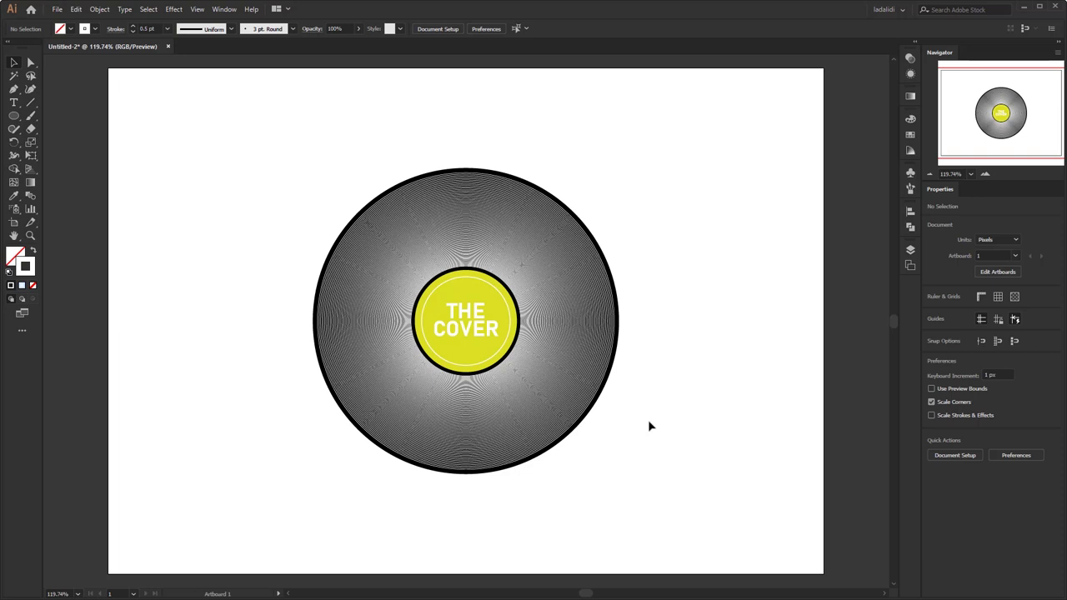
Step: Apply the white-to-black gradient swatch to the stroke of the repeated ring
{"action": "left_click", "coordinate": [518, 268]}
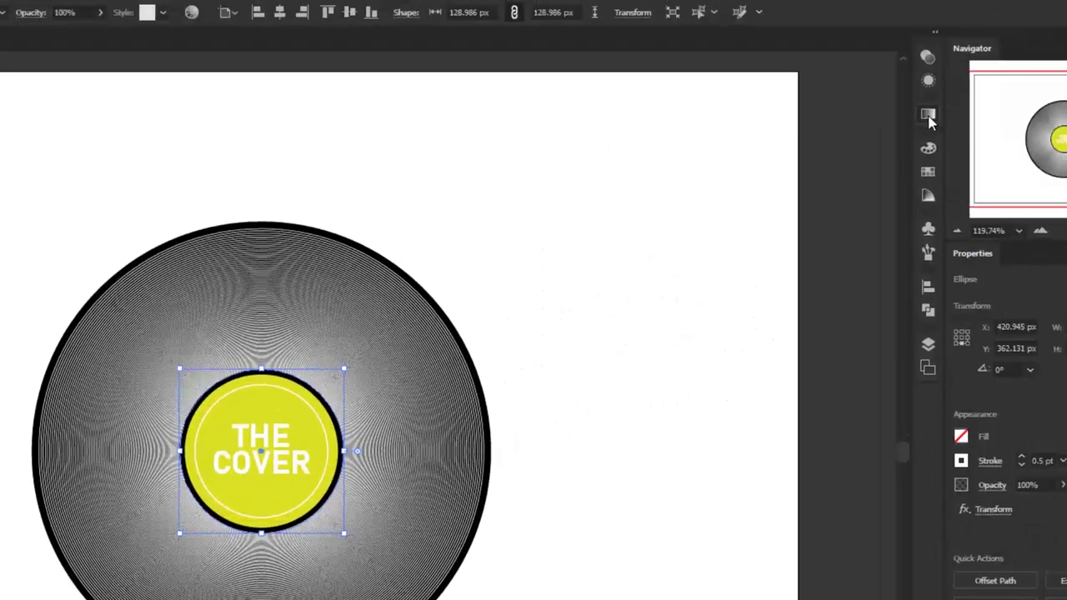
{"action": "left_click", "coordinate": [929, 117]}
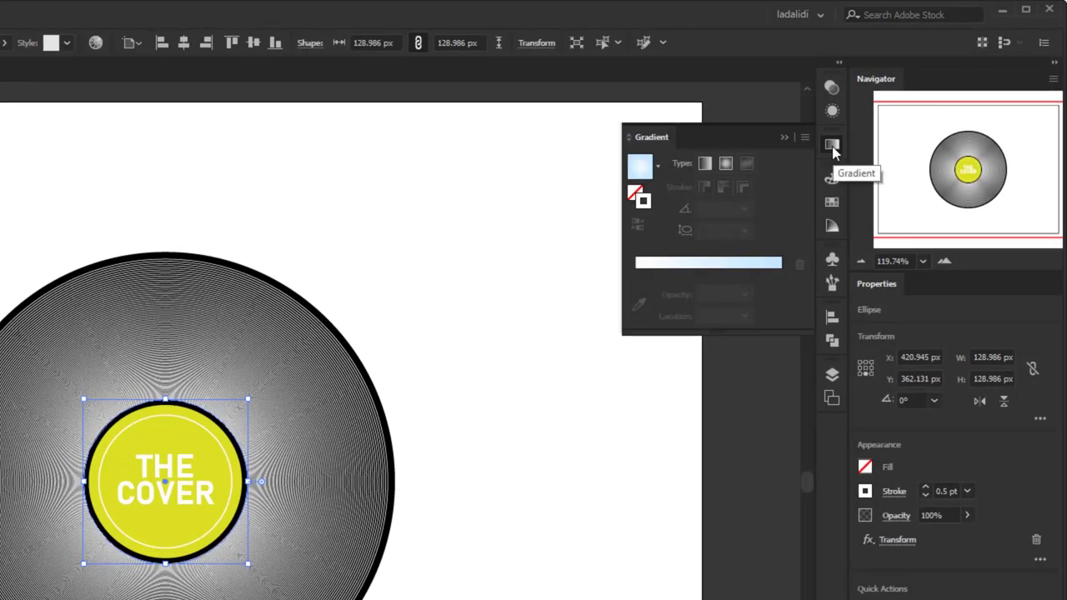
{"action": "left_click", "coordinate": [831, 203]}
{"action": "left_click", "coordinate": [632, 257]}
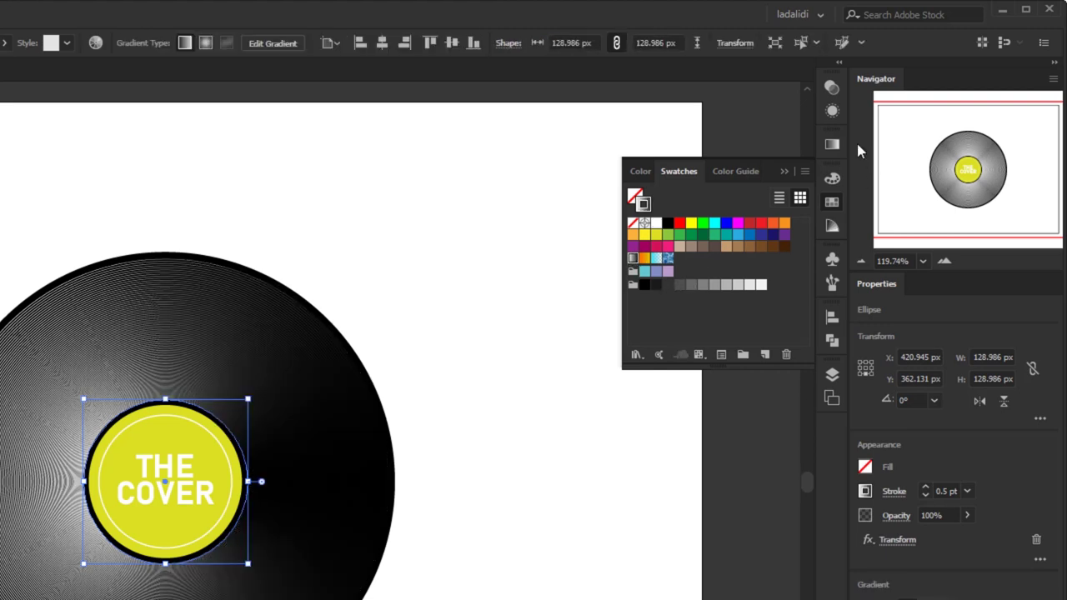
Step: Change the black end stop of the stroke gradient to the very dark grey swatch next to black
{"action": "left_click", "coordinate": [833, 145]}
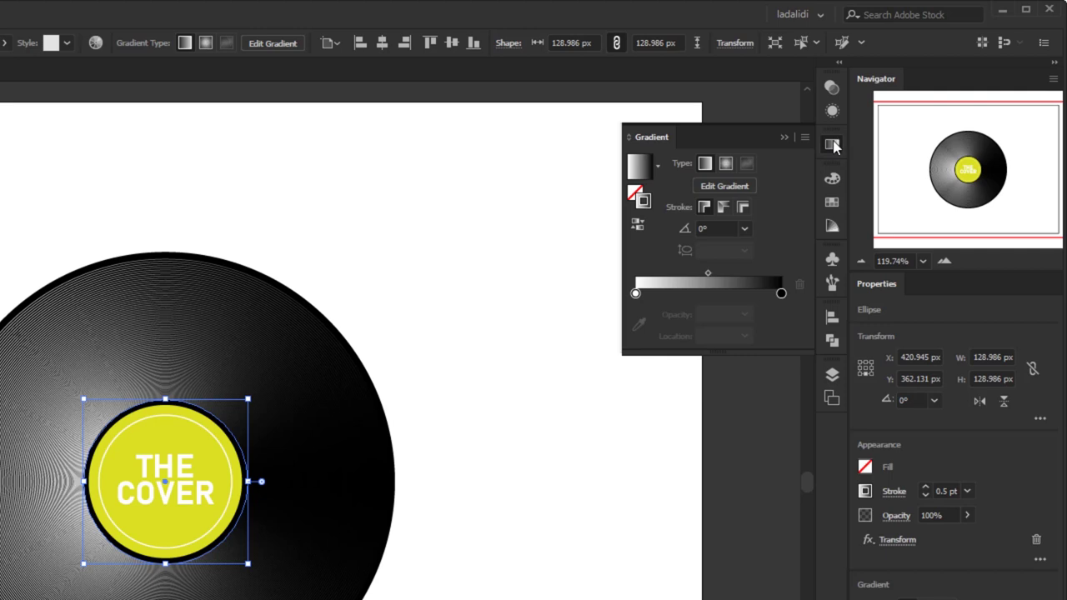
{"action": "left_click", "coordinate": [779, 294]}
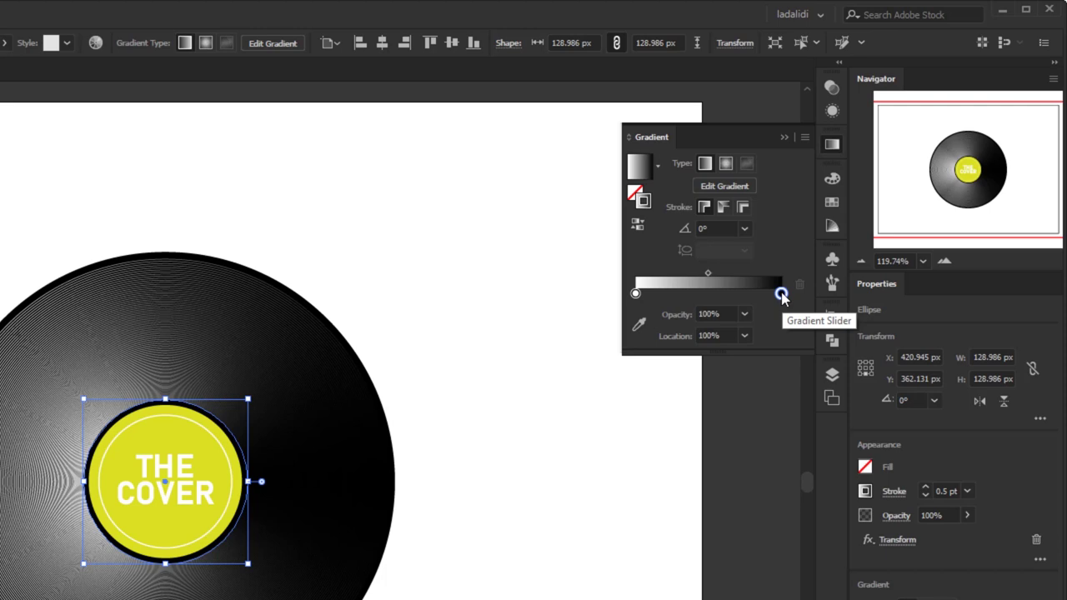
{"action": "double_click", "coordinate": [780, 294]}
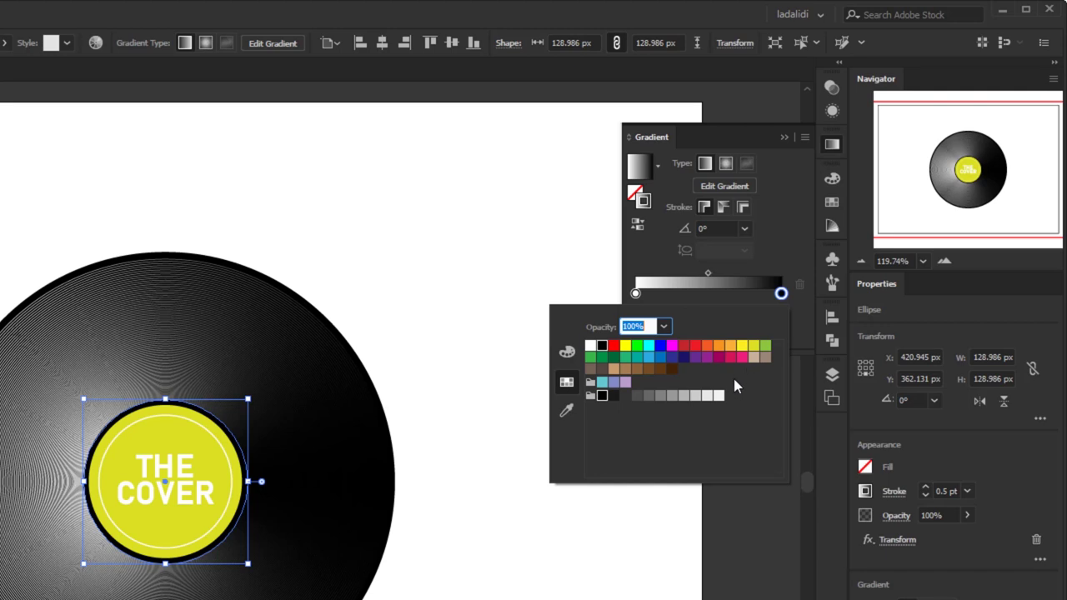
{"action": "left_click", "coordinate": [567, 354]}
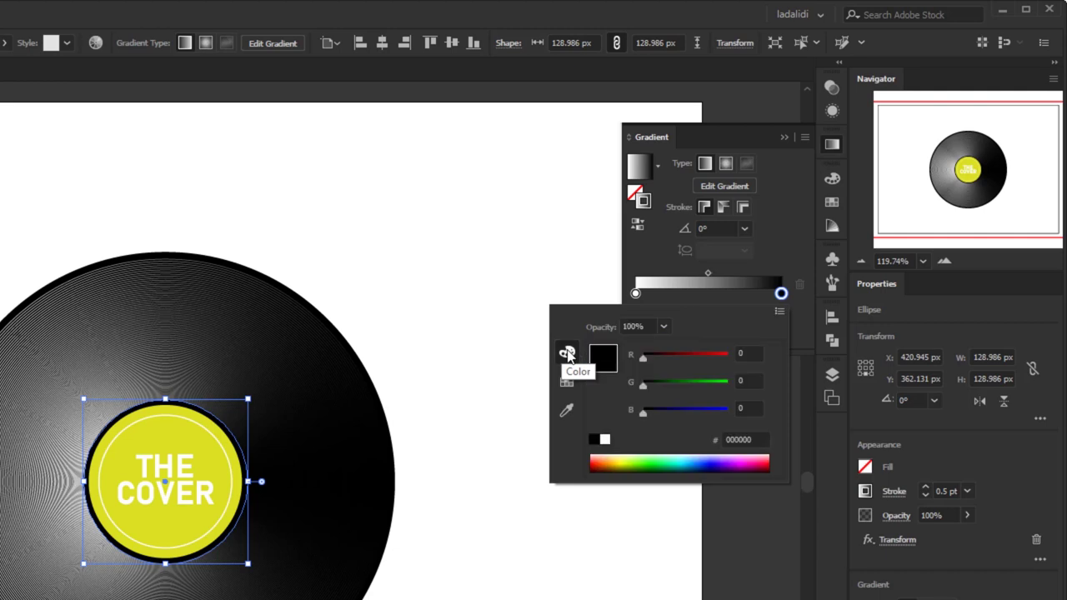
{"action": "left_click", "coordinate": [778, 312]}
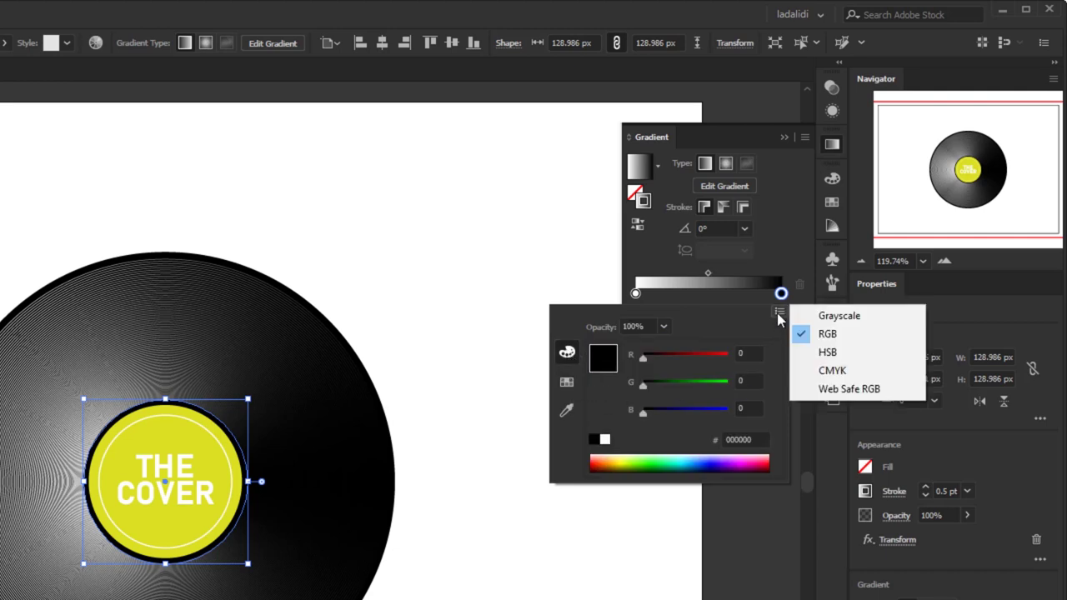
{"action": "left_click", "coordinate": [726, 322]}
{"action": "left_click", "coordinate": [569, 385]}
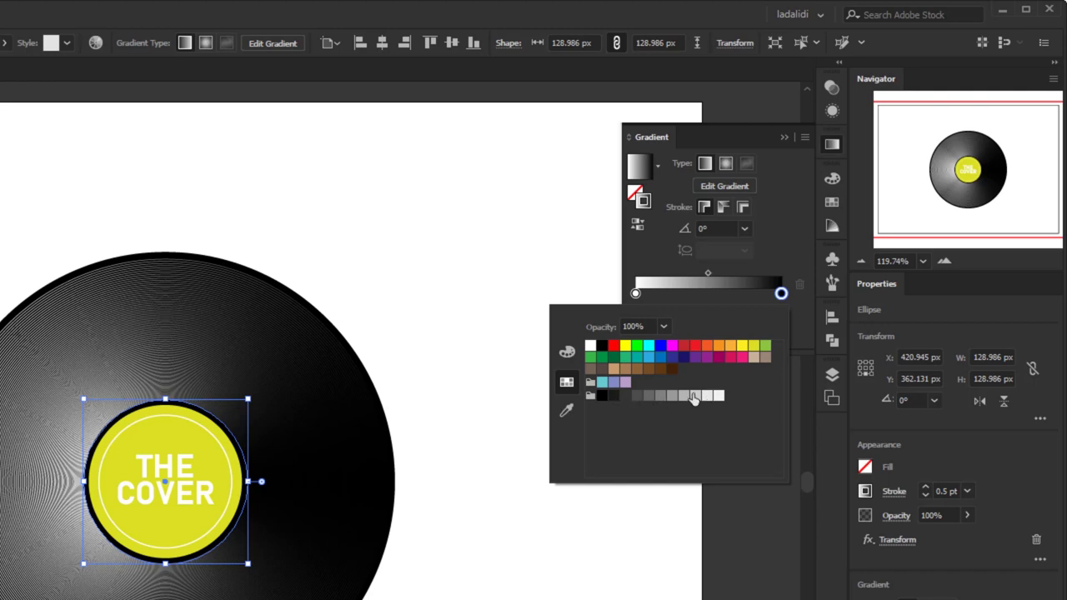
{"action": "left_click", "coordinate": [613, 401]}
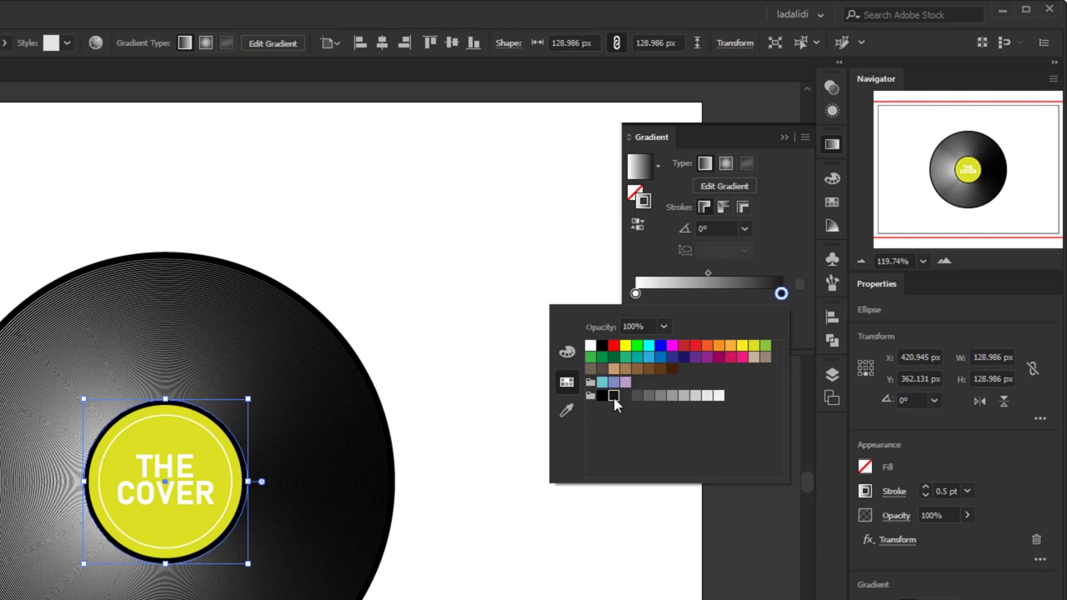
Step: Change the white start stop of the stroke gradient to a mid-grey swatch and move it to about the 51% location
{"action": "left_click", "coordinate": [635, 294]}
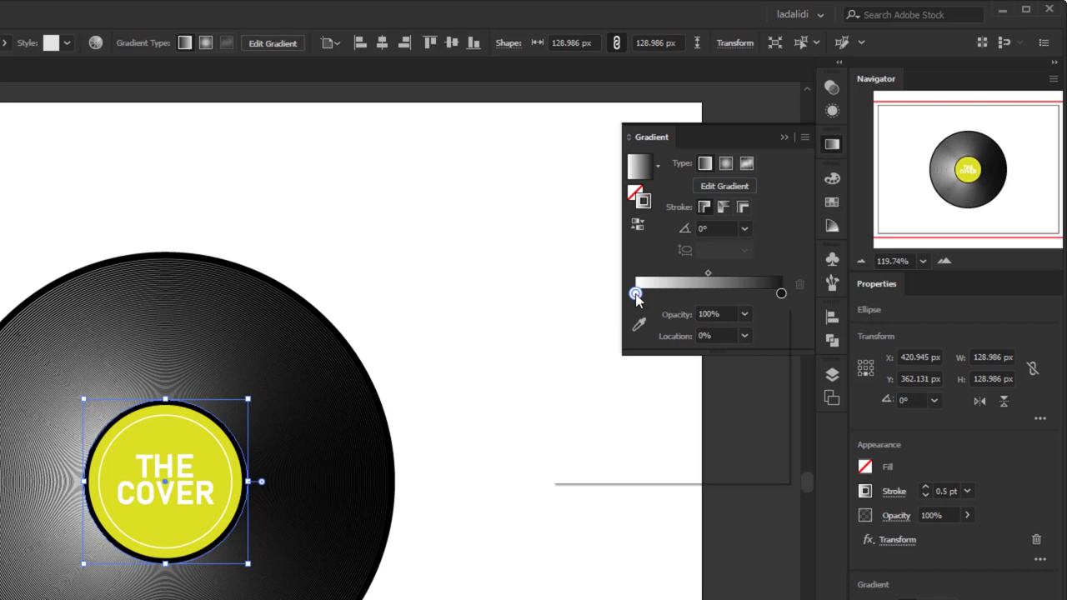
{"action": "double_click", "coordinate": [635, 293]}
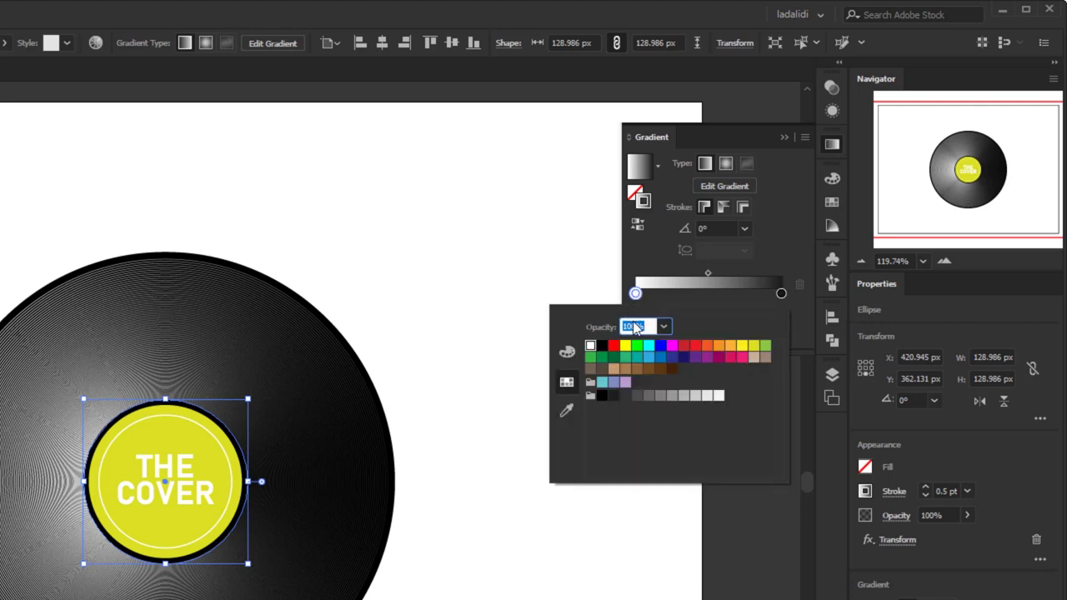
{"action": "left_click", "coordinate": [660, 396]}
{"action": "left_click", "coordinate": [670, 396]}
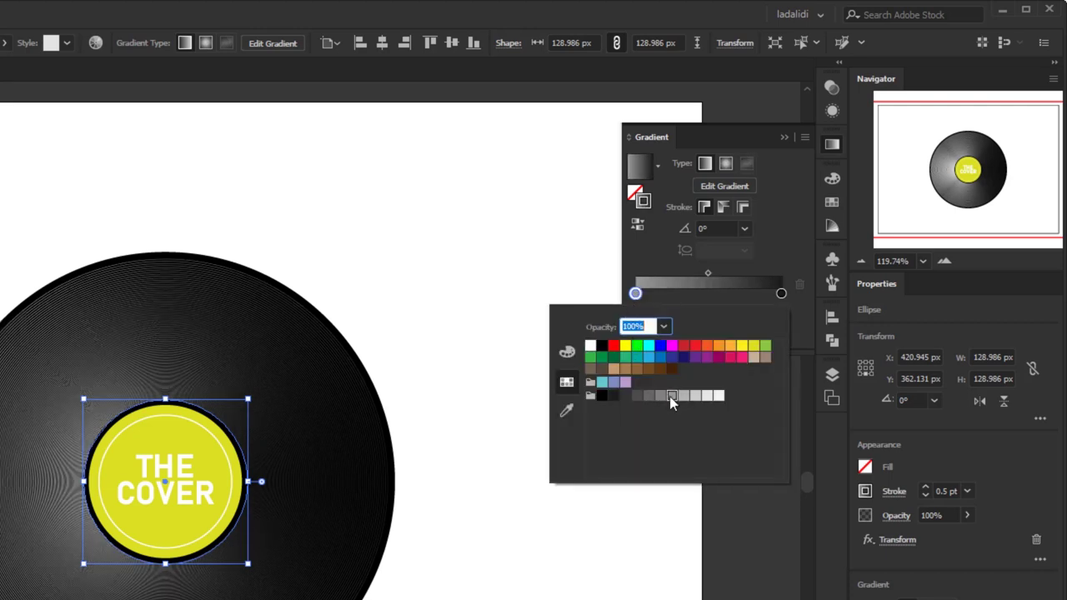
{"action": "left_click", "coordinate": [660, 396]}
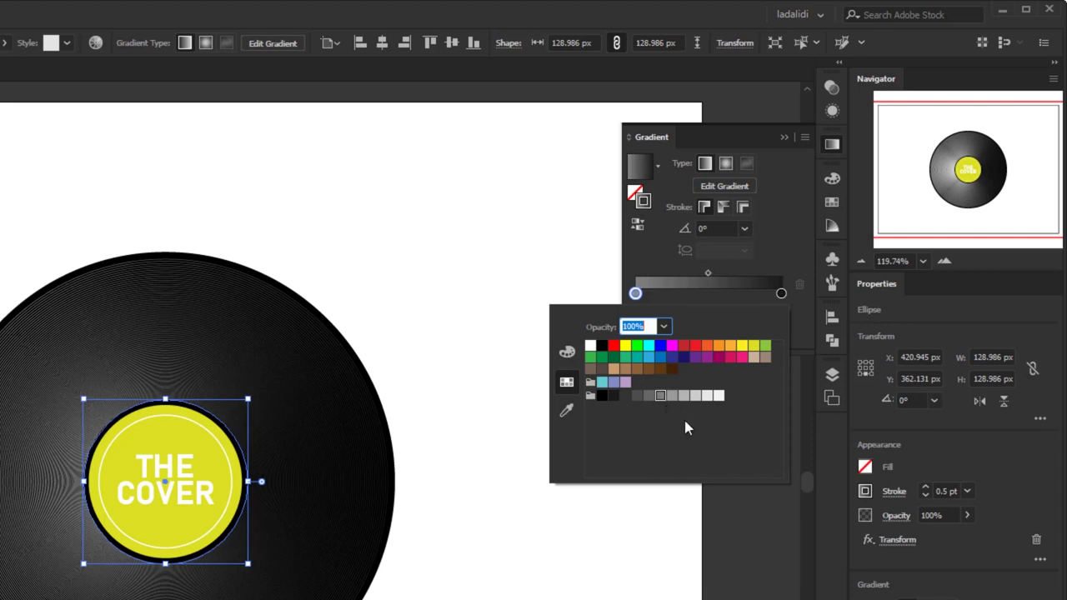
{"action": "left_click", "coordinate": [636, 293]}
{"action": "left_click_drag", "start_coordinate": [636, 293], "coordinate": [709, 298]}
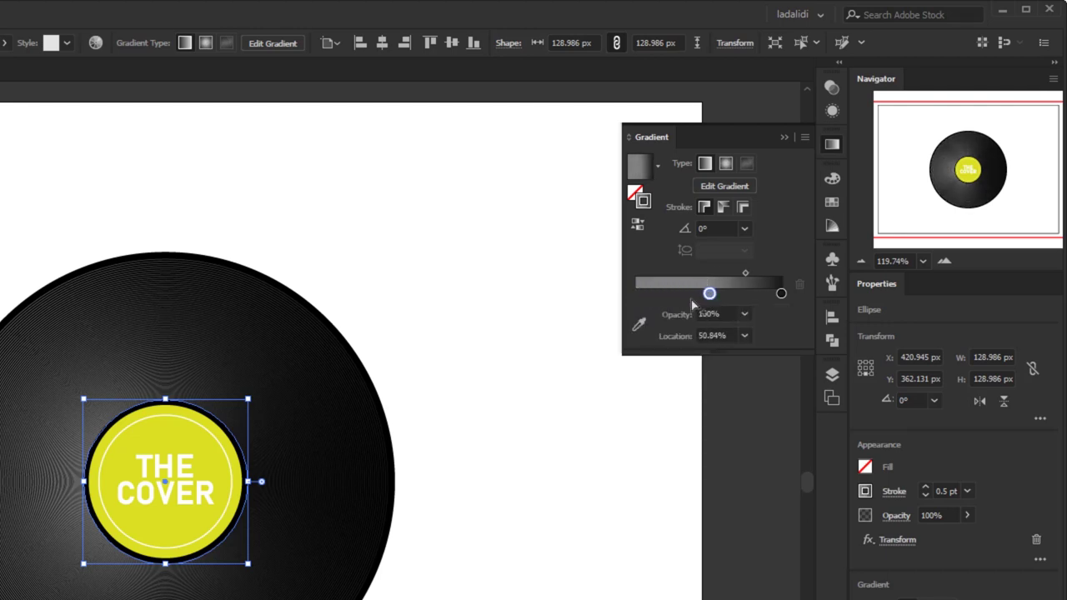
{"action": "left_click", "coordinate": [645, 296]}
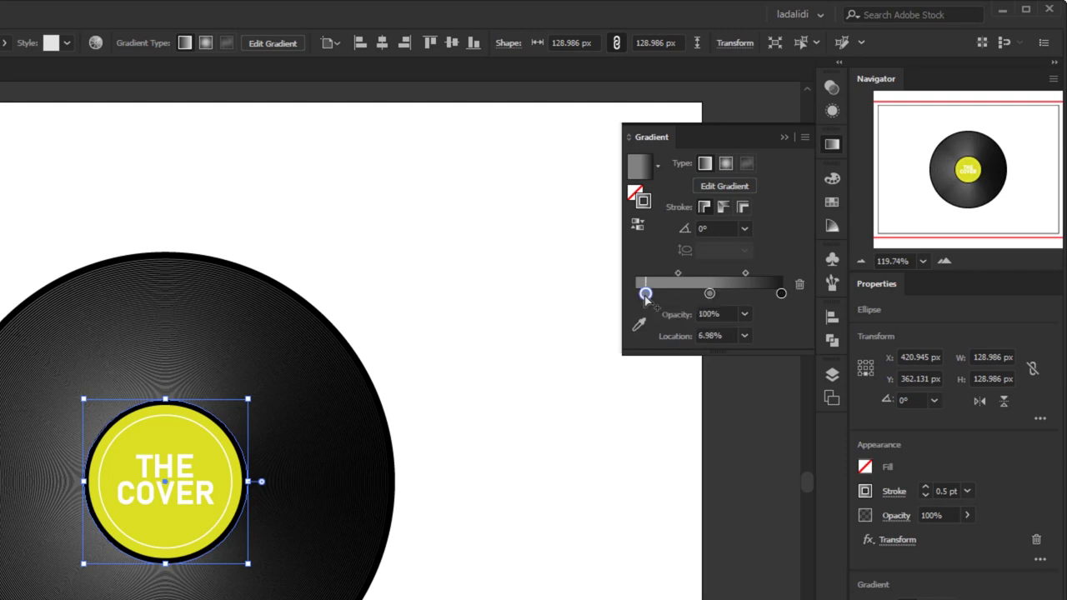
{"action": "left_click_drag", "start_coordinate": [646, 301], "coordinate": [645, 310]}
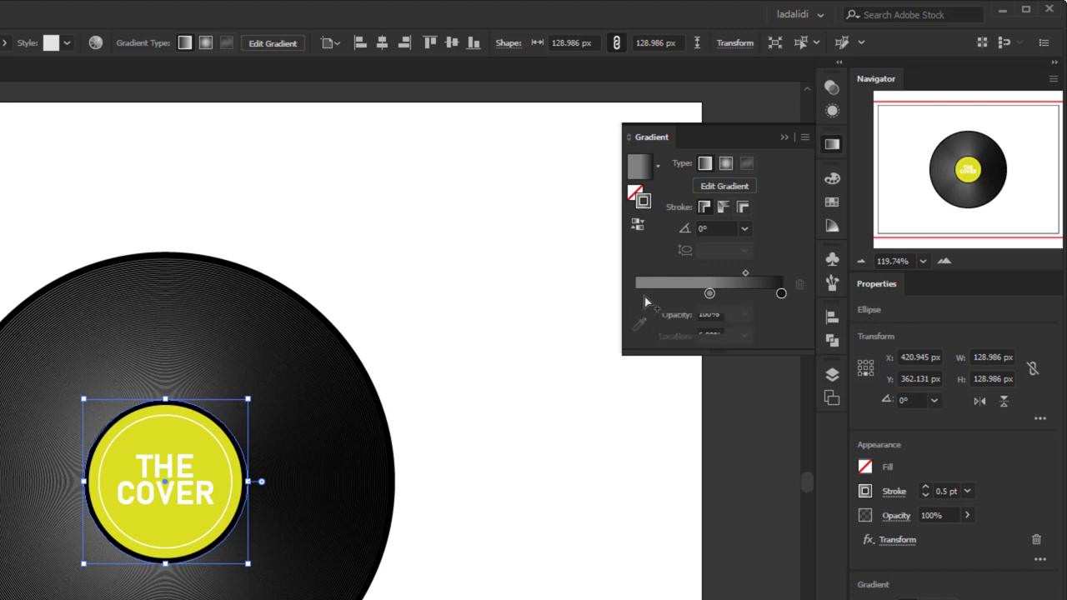
{"action": "left_click", "coordinate": [646, 299]}
{"action": "left_click_drag", "start_coordinate": [646, 298], "coordinate": [646, 313]}
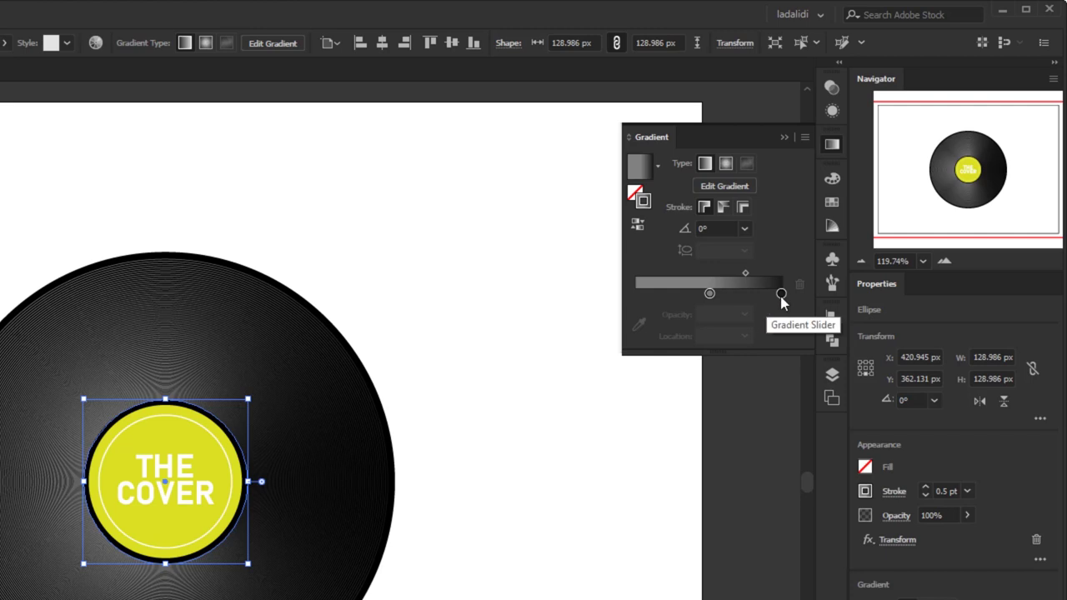
Step: Duplicate the dark end stop onto the other side of the gradient and move both dark stops inward, the duplicate to about 22%
{"action": "left_click_drag", "start_coordinate": [782, 296], "coordinate": [639, 298]}
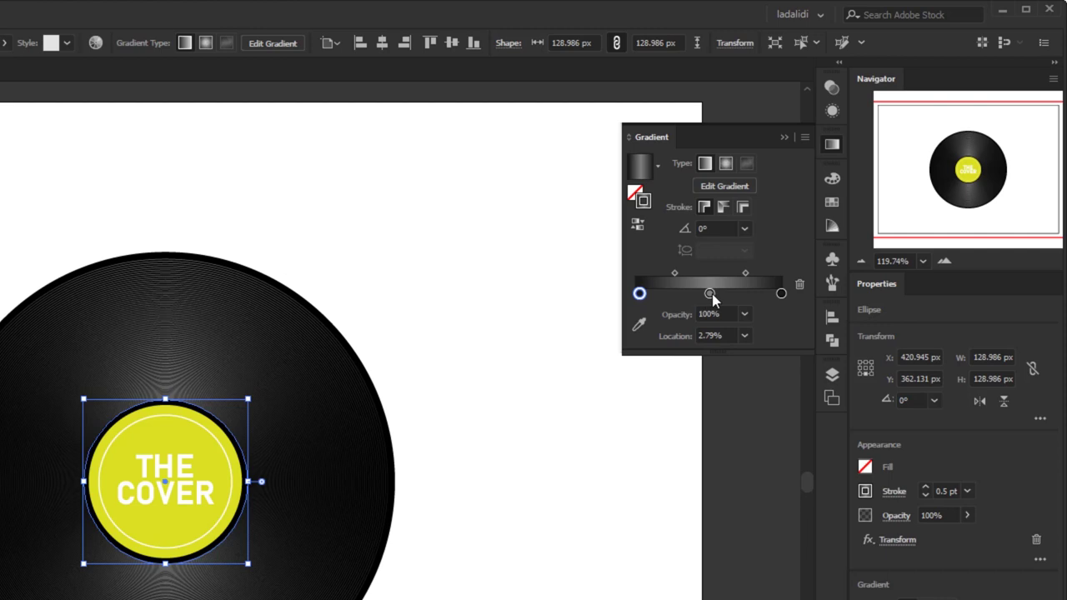
{"action": "left_click_drag", "start_coordinate": [639, 294], "coordinate": [672, 294]}
{"action": "left_click_drag", "start_coordinate": [776, 300], "coordinate": [750, 300]}
{"action": "left_click_drag", "start_coordinate": [675, 297], "coordinate": [671, 300]}
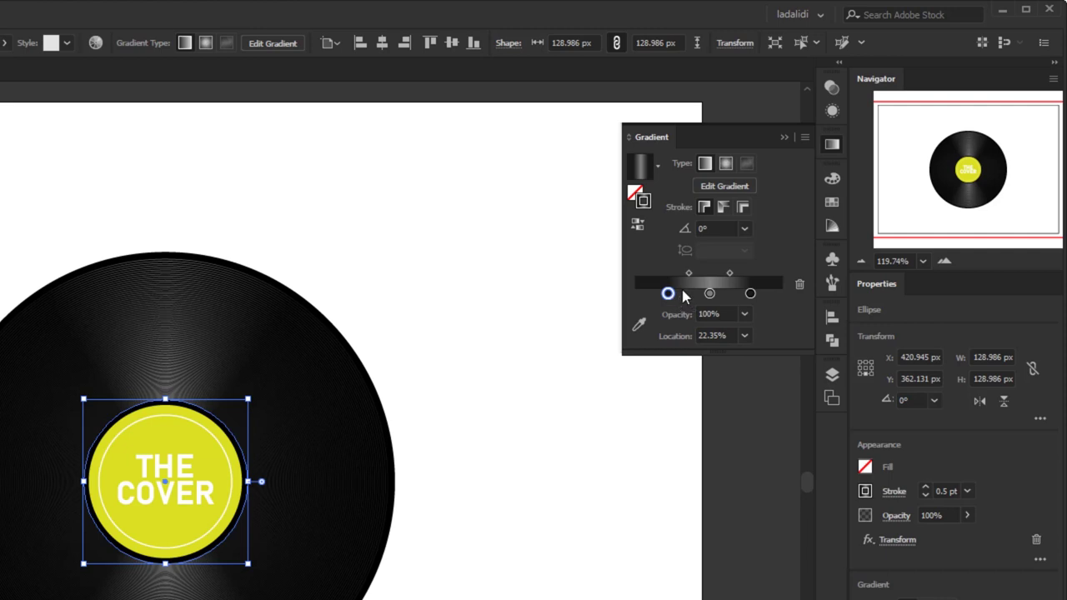
Step: Set the stroke gradient's angle to 45° and deselect the repeated ring
{"action": "left_click", "coordinate": [744, 228]}
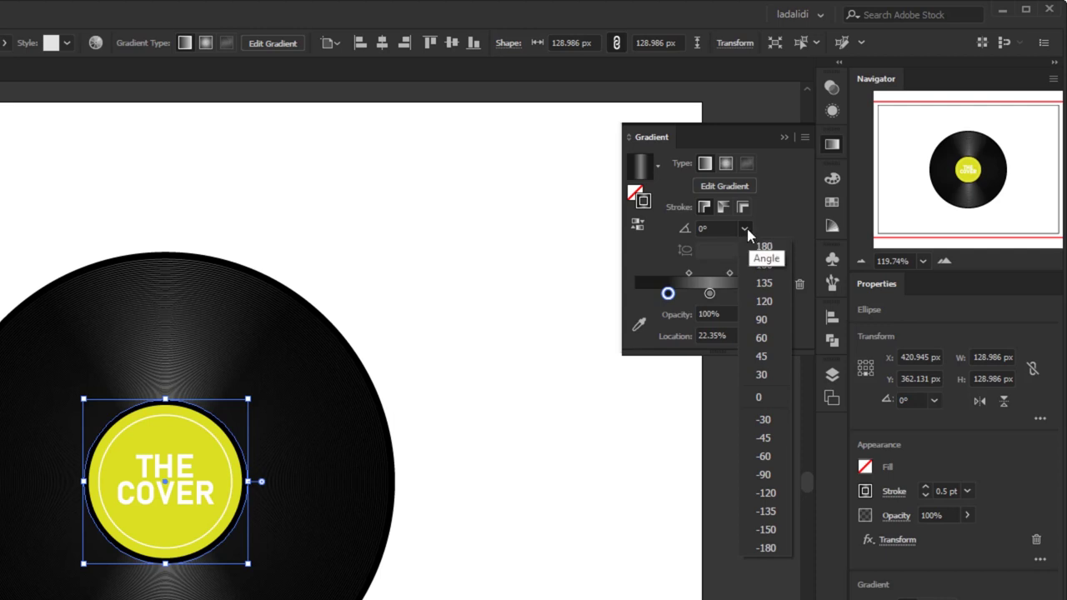
{"action": "left_click", "coordinate": [745, 230]}
{"action": "key", "text": "Down"}
{"action": "key", "text": "Down"}
{"action": "key", "text": "Down"}
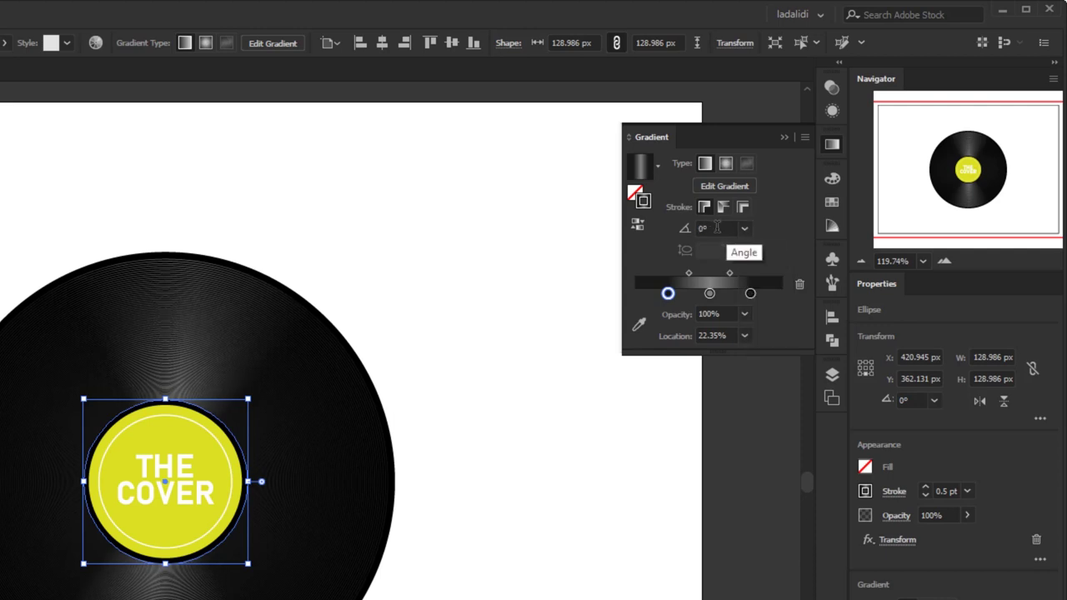
{"action": "scroll", "coordinate": [717, 227], "scroll_direction": "up", "scroll_amount": 20}
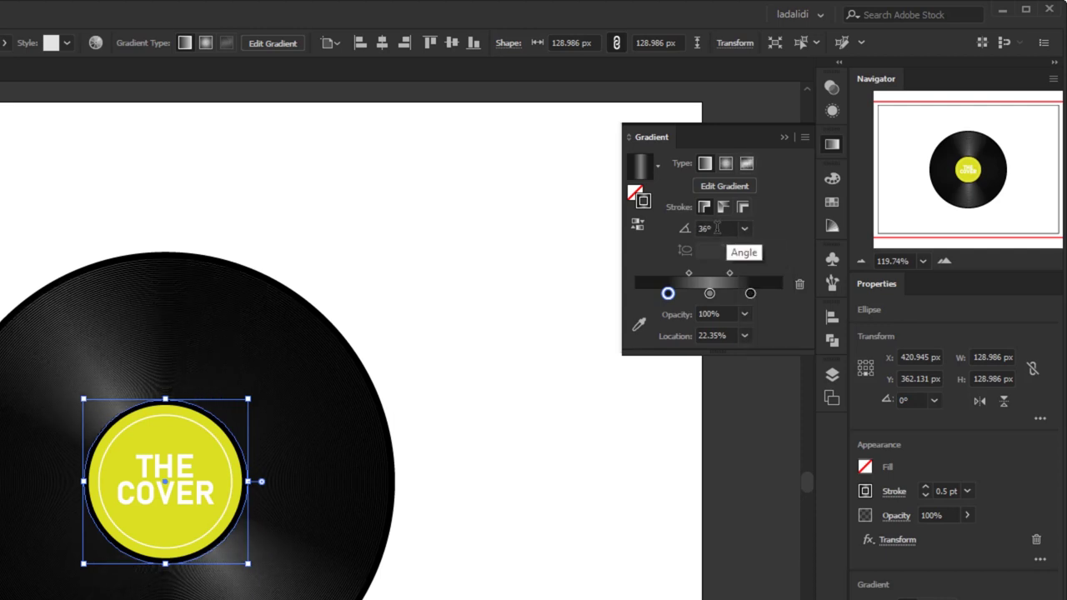
{"action": "left_click", "coordinate": [745, 229]}
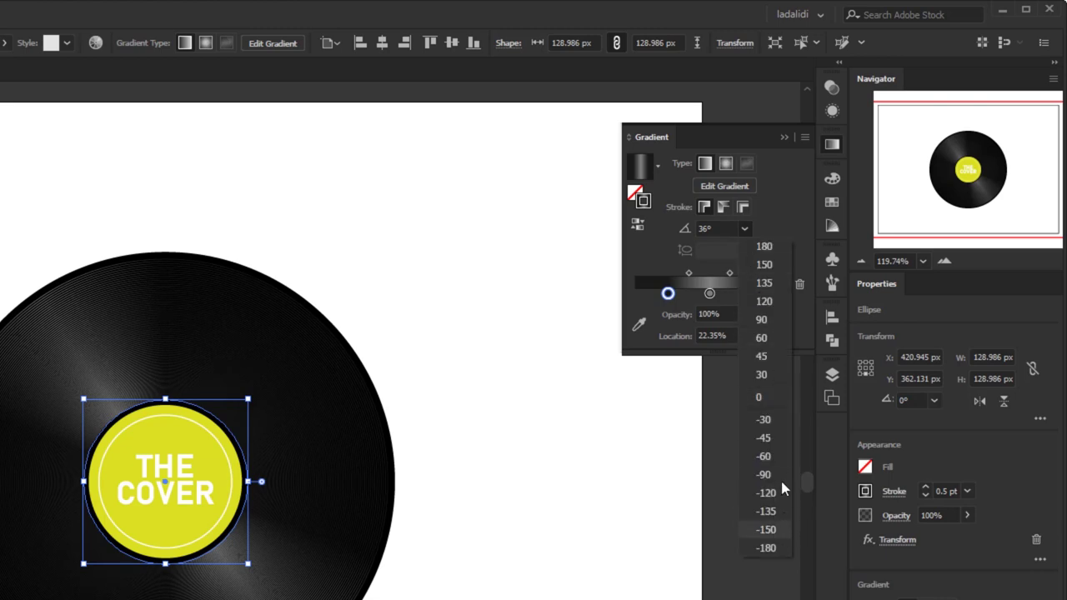
{"action": "left_click", "coordinate": [766, 358]}
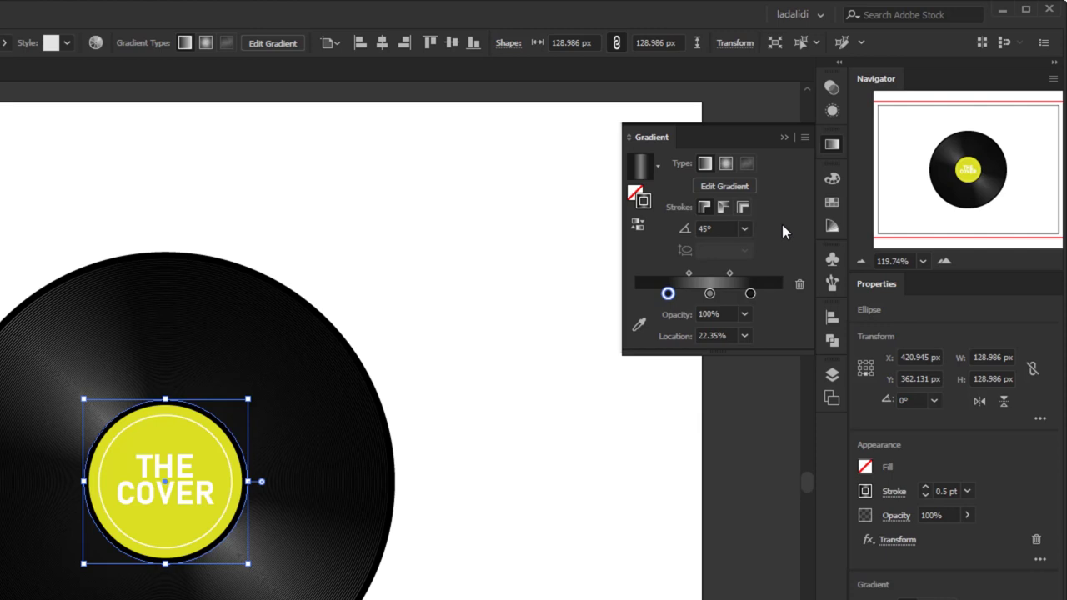
{"action": "left_click", "coordinate": [784, 136]}
{"action": "left_click", "coordinate": [542, 461]}
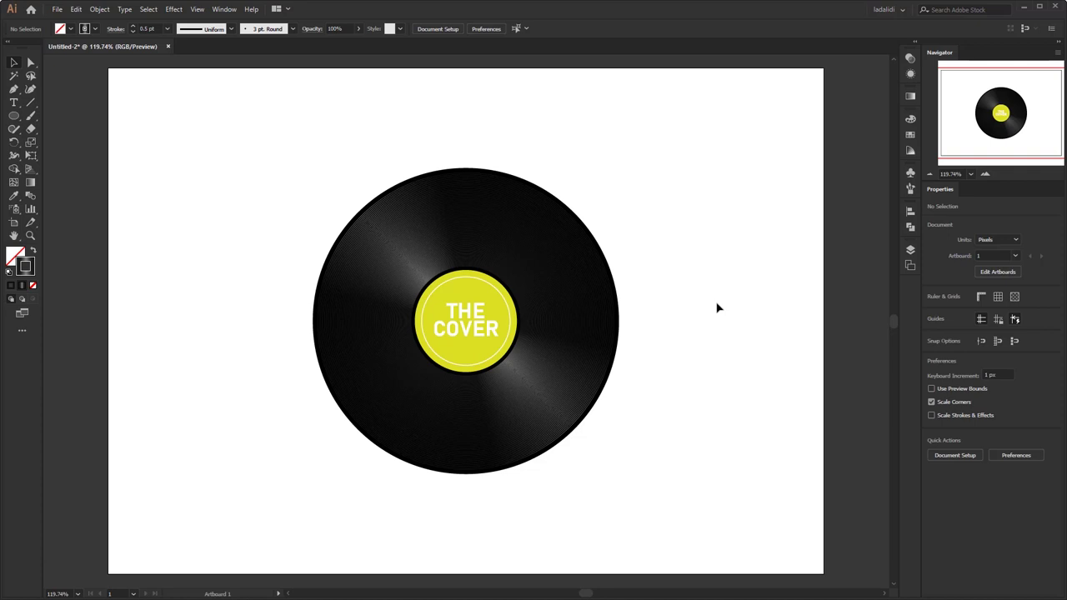
Step: Draw a circle about 168 px wide from the record's centre around the label, with a solid-colour stroke
{"action": "left_click", "coordinate": [15, 118]}
{"action": "left_click", "coordinate": [70, 142]}
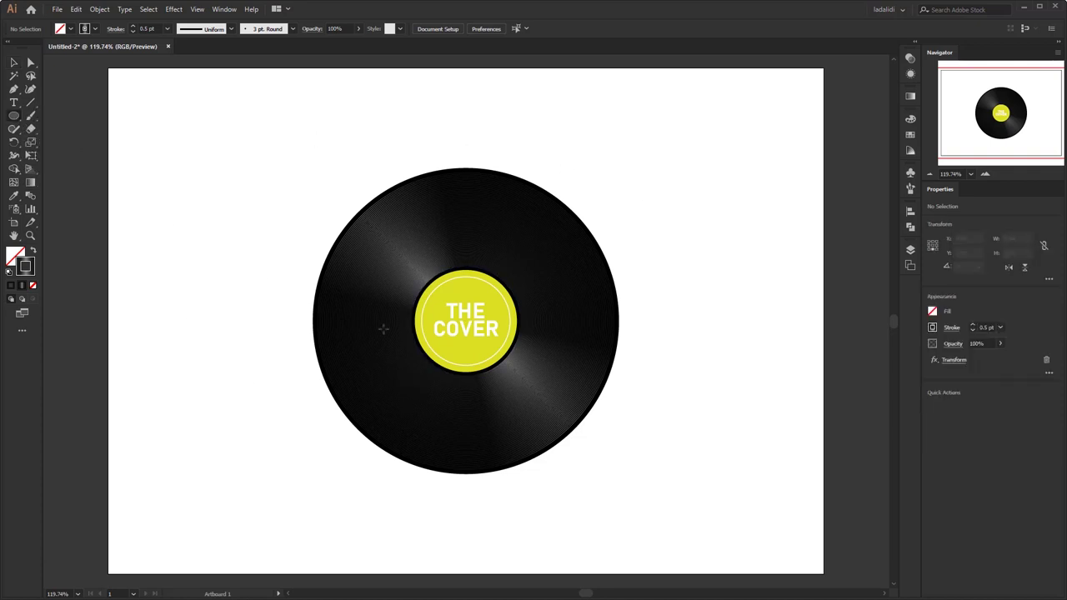
{"action": "left_click_drag", "start_coordinate": [464, 319], "coordinate": [538, 390]}
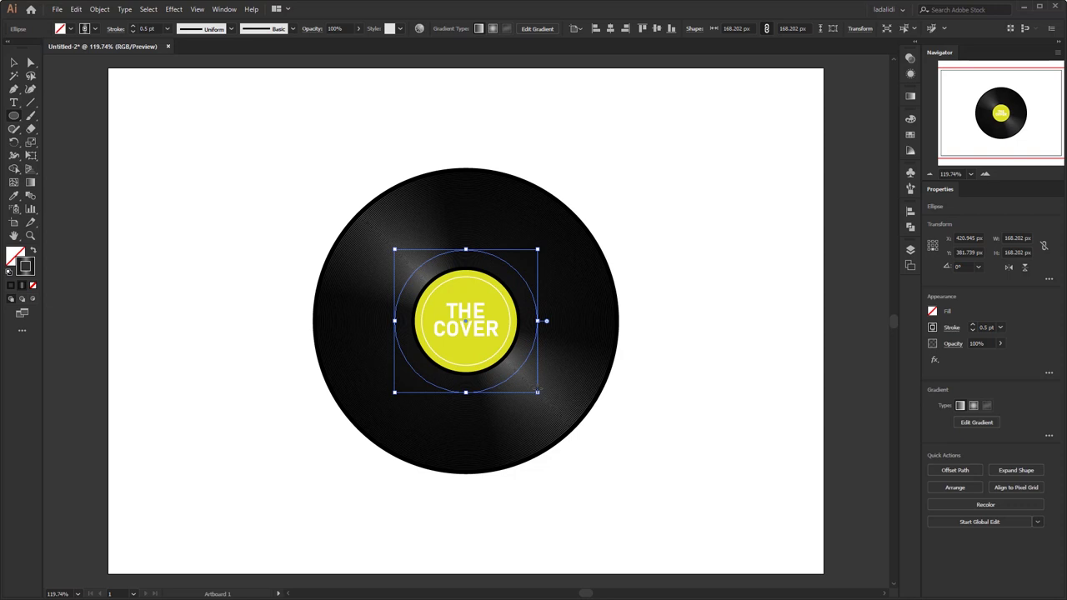
{"action": "left_click", "coordinate": [10, 287]}
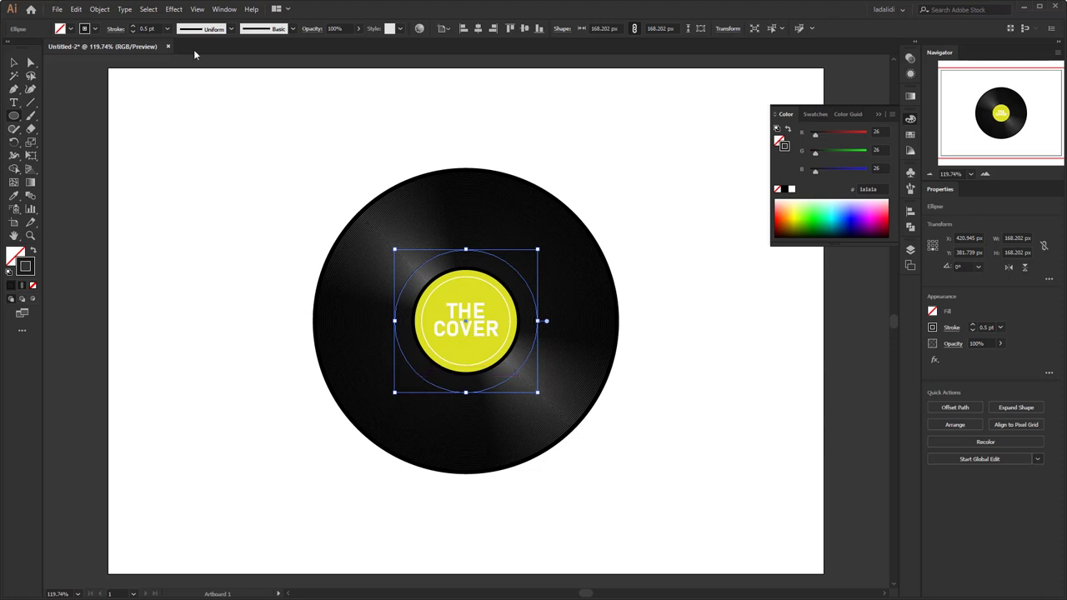
Step: Apply a Transform effect to the new circle with 125% horizontal and vertical scale and three copies
{"action": "left_click", "coordinate": [174, 9]}
{"action": "mouse_move", "coordinate": [238, 100]}
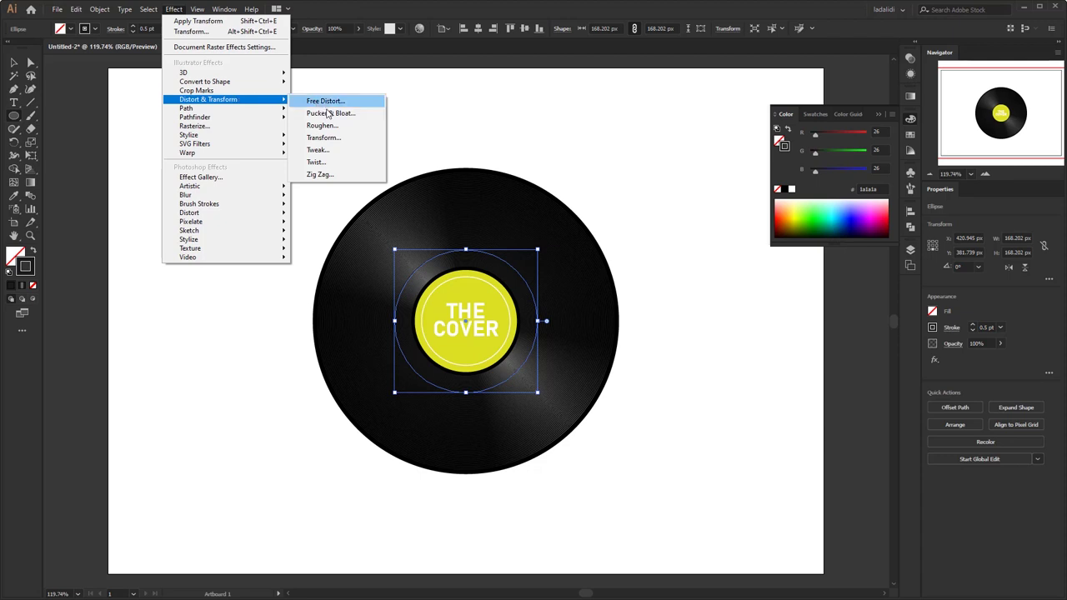
{"action": "left_click", "coordinate": [323, 138]}
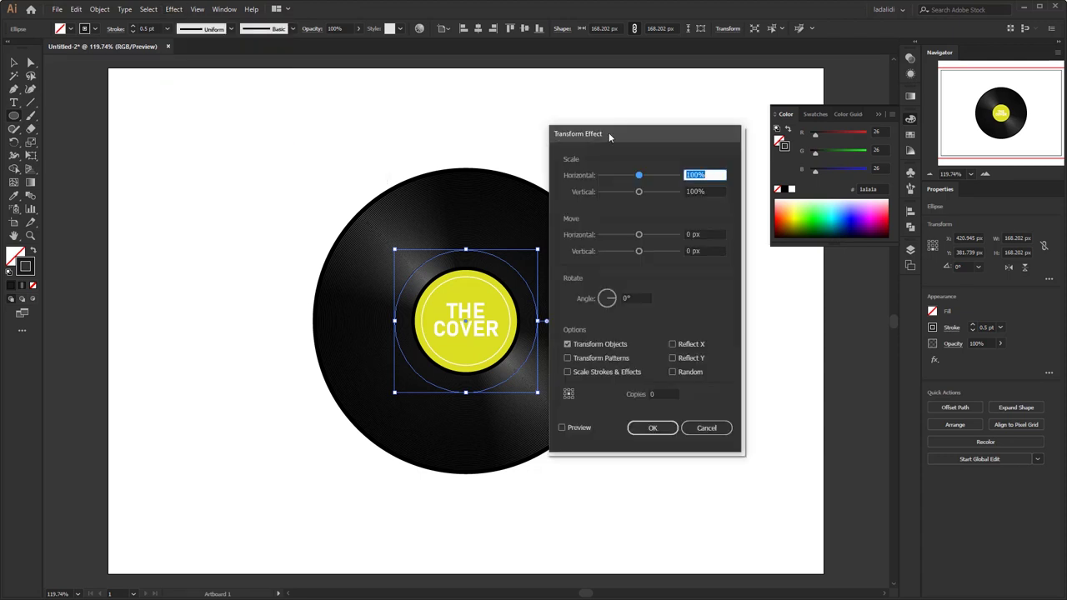
{"action": "left_click_drag", "start_coordinate": [608, 133], "coordinate": [645, 133]}
{"action": "type", "text": "125"}
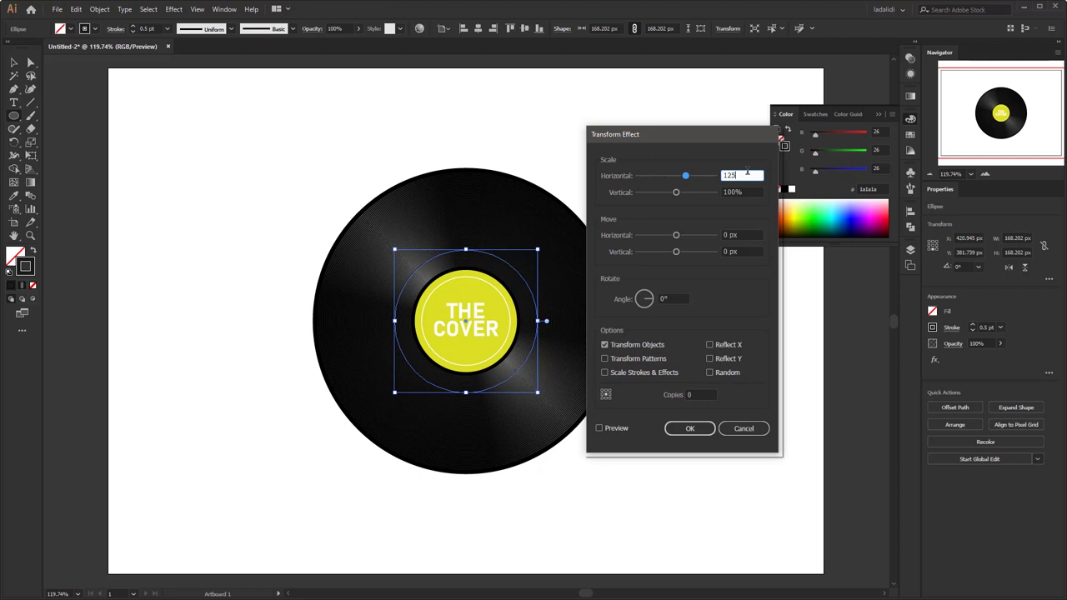
{"action": "key", "text": "Tab"}
{"action": "type", "text": "125"}
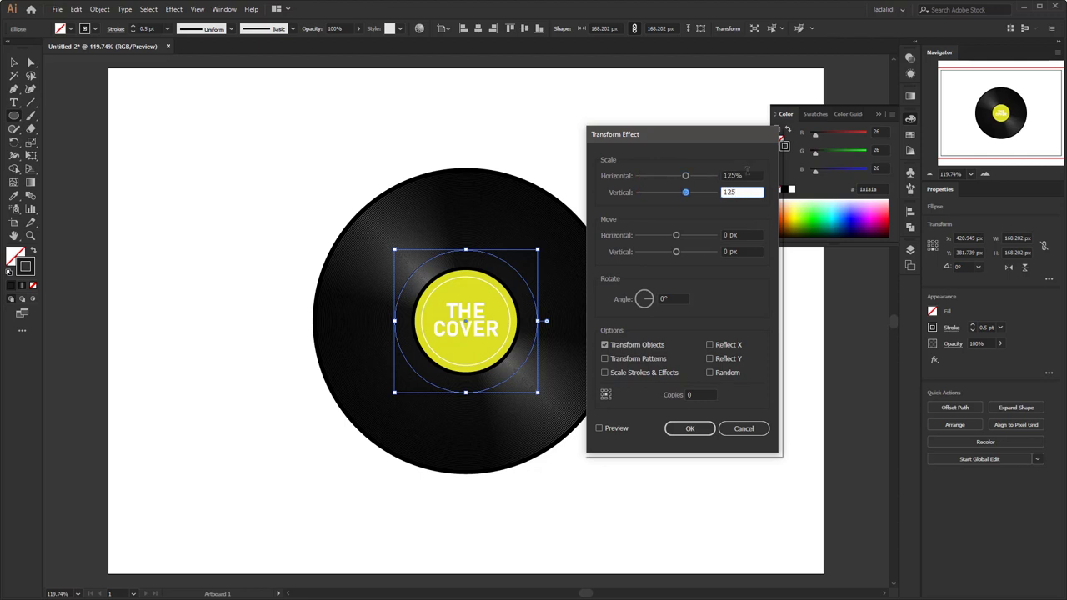
{"action": "left_click", "coordinate": [663, 395]}
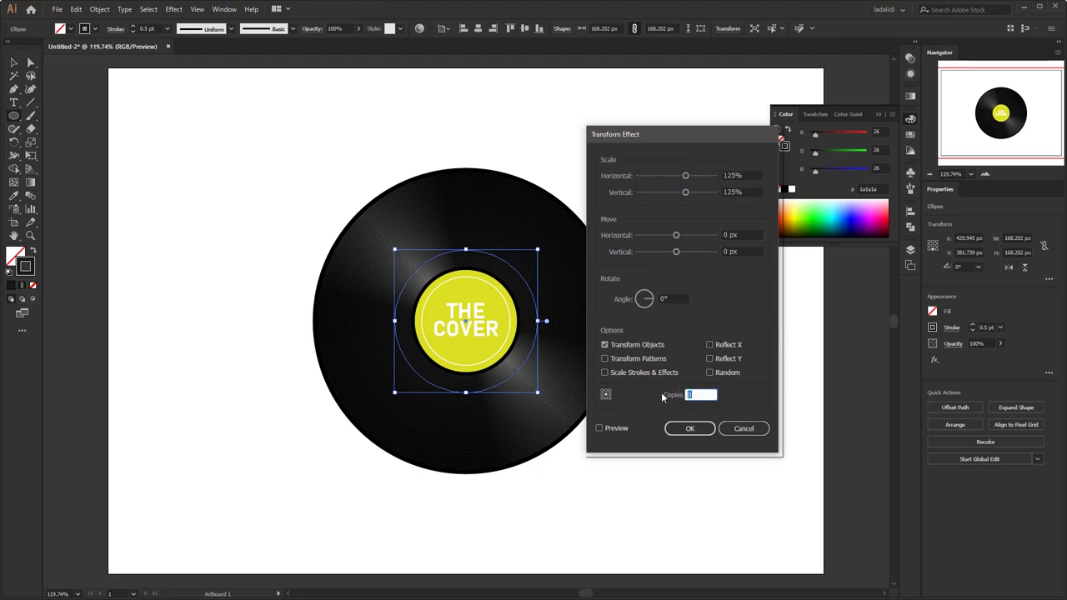
{"action": "left_click", "coordinate": [689, 428]}
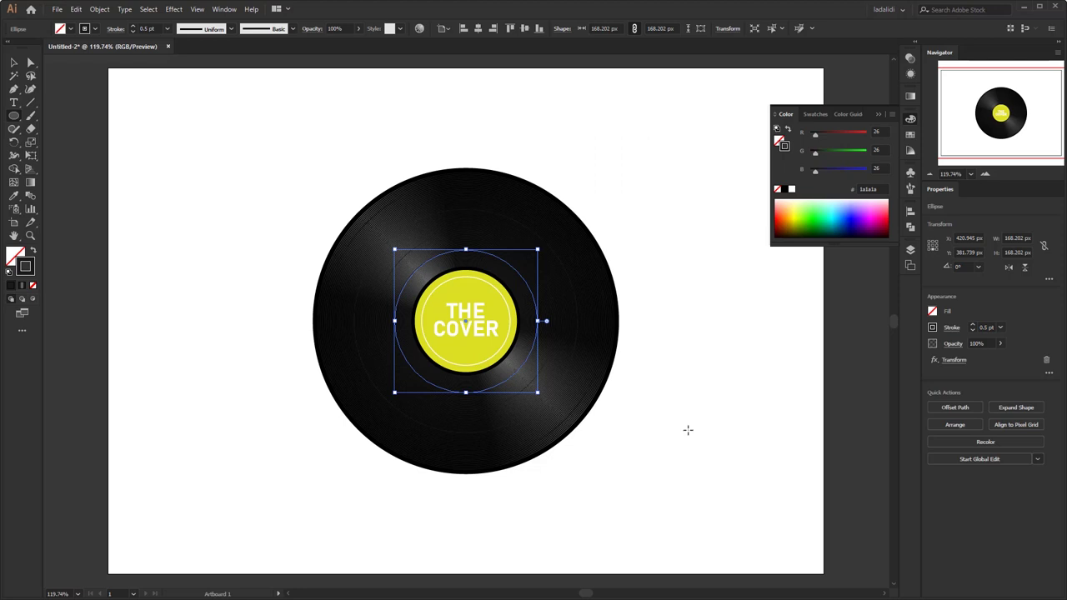
Step: Set the stroke of the spaced rings to 2 pt, recolour it black, and deselect them
{"action": "left_click", "coordinate": [879, 115]}
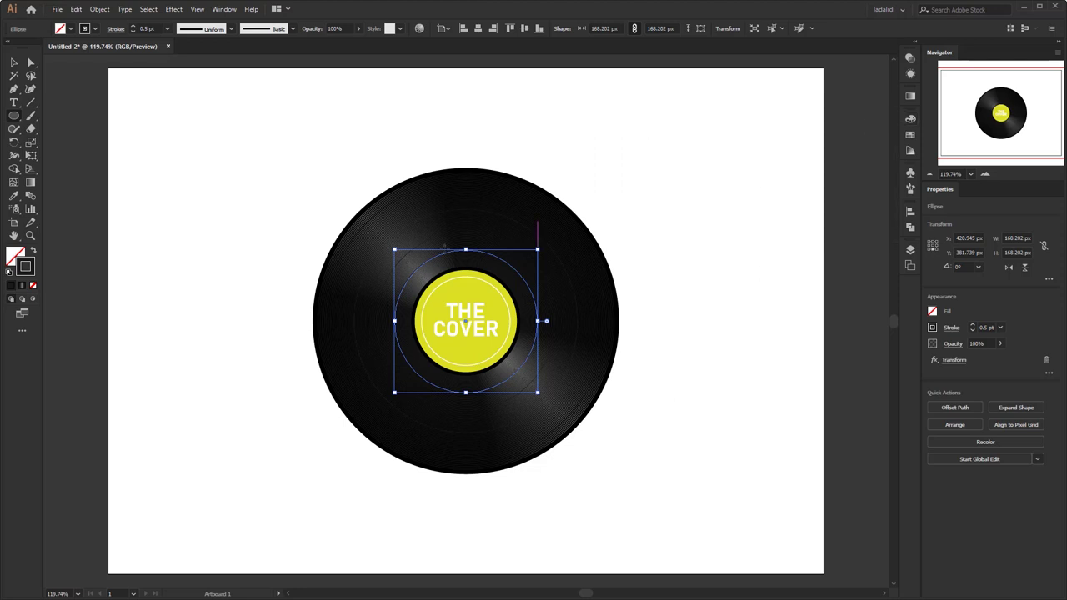
{"action": "left_click", "coordinate": [168, 28]}
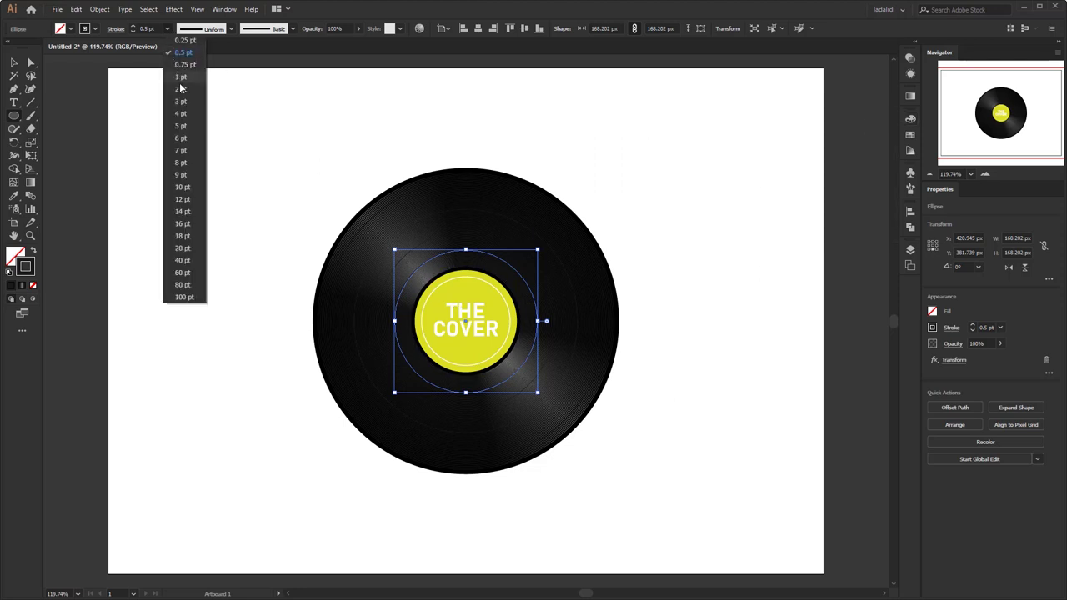
{"action": "left_click", "coordinate": [180, 89]}
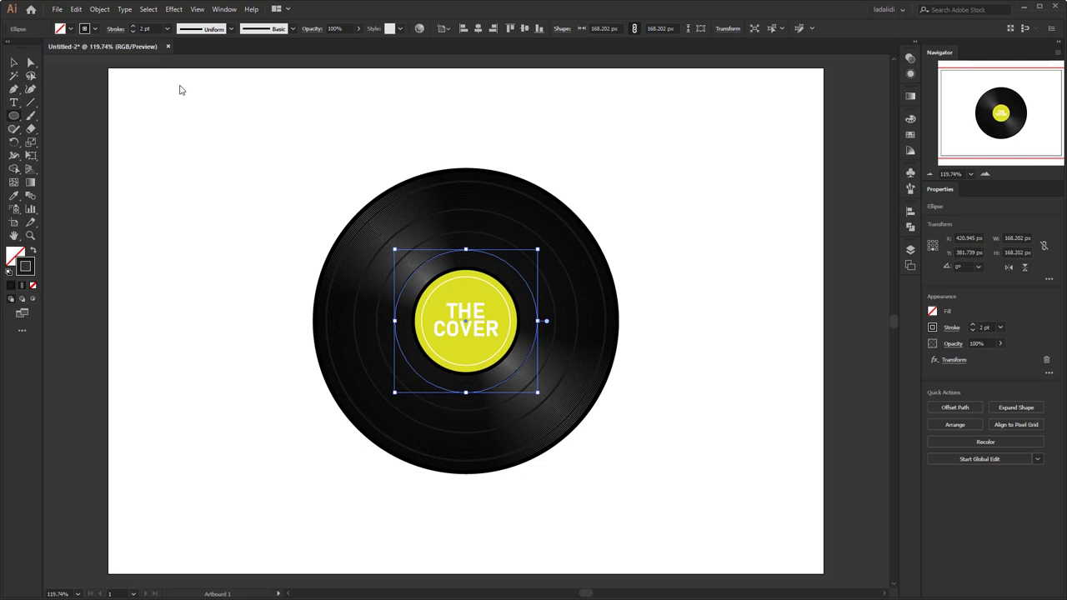
{"action": "left_click", "coordinate": [14, 63]}
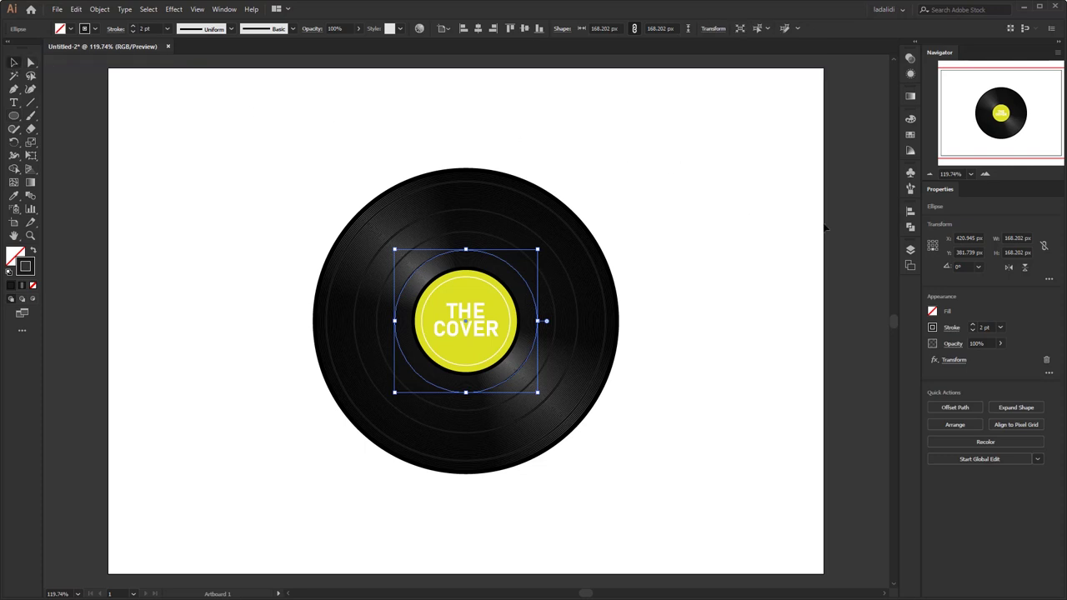
{"action": "left_click", "coordinate": [910, 135]}
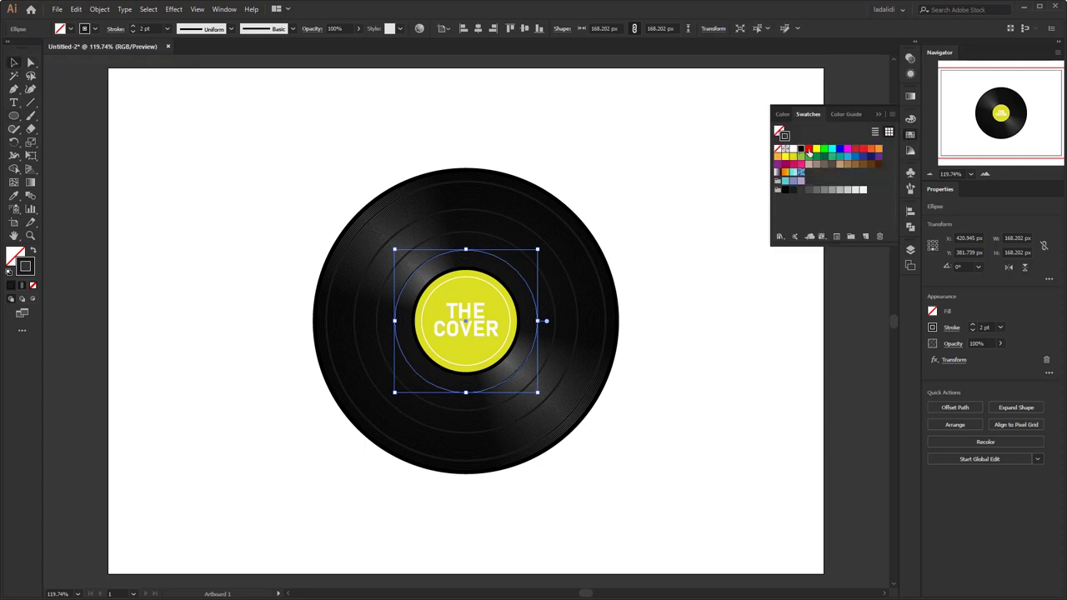
{"action": "left_click", "coordinate": [794, 190]}
{"action": "left_click", "coordinate": [746, 302]}
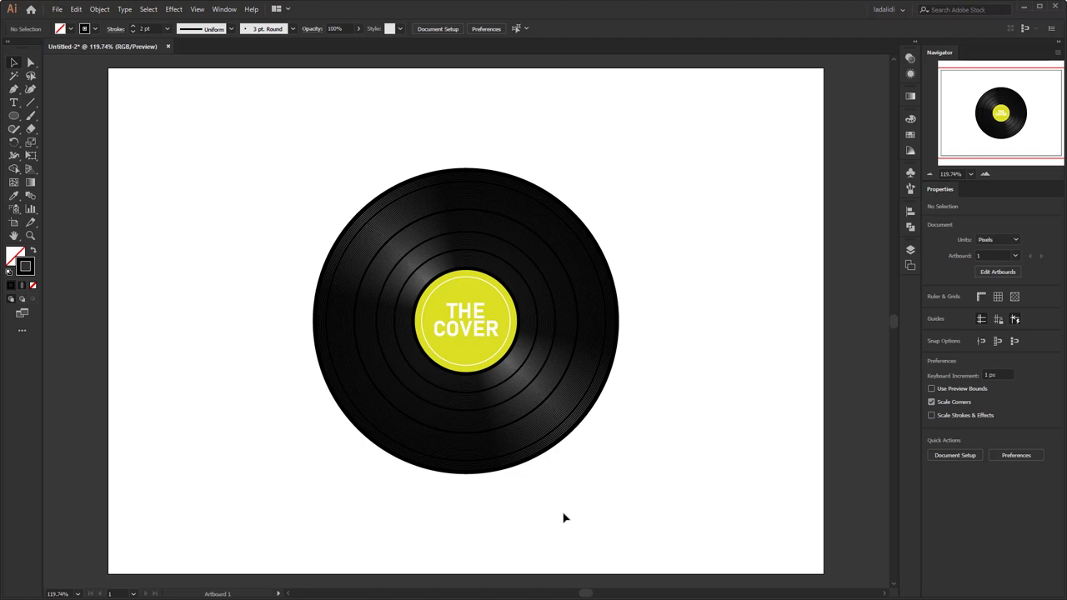
Step: Create a 360 × 360 px circle with exact dimensions, starting on the blank area beside the record
{"action": "left_click", "coordinate": [13, 115]}
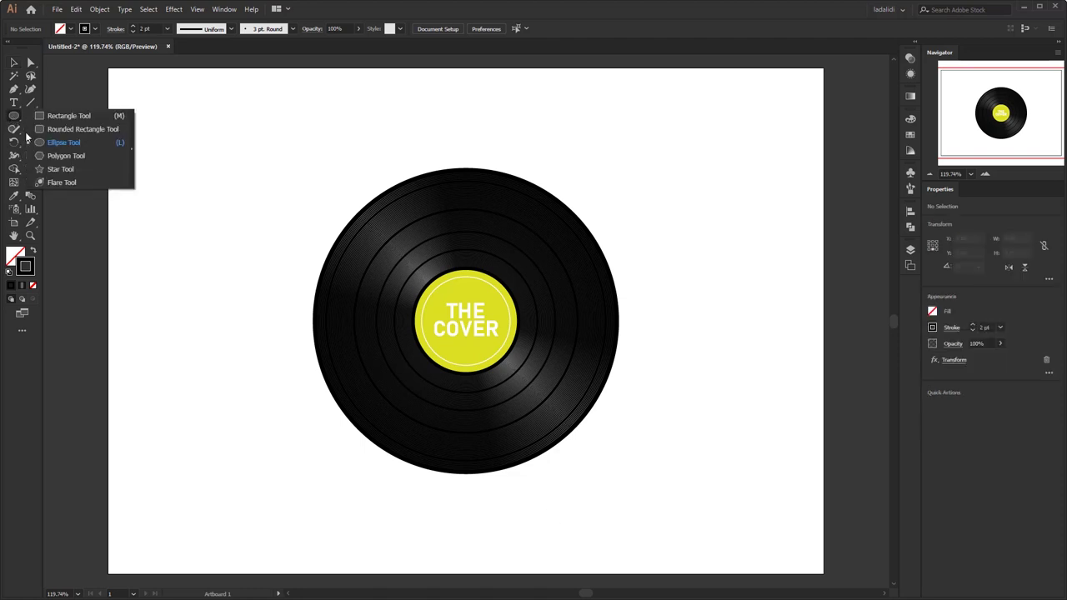
{"action": "left_click", "coordinate": [114, 142]}
{"action": "left_click", "coordinate": [185, 200]}
{"action": "type", "text": "40"}
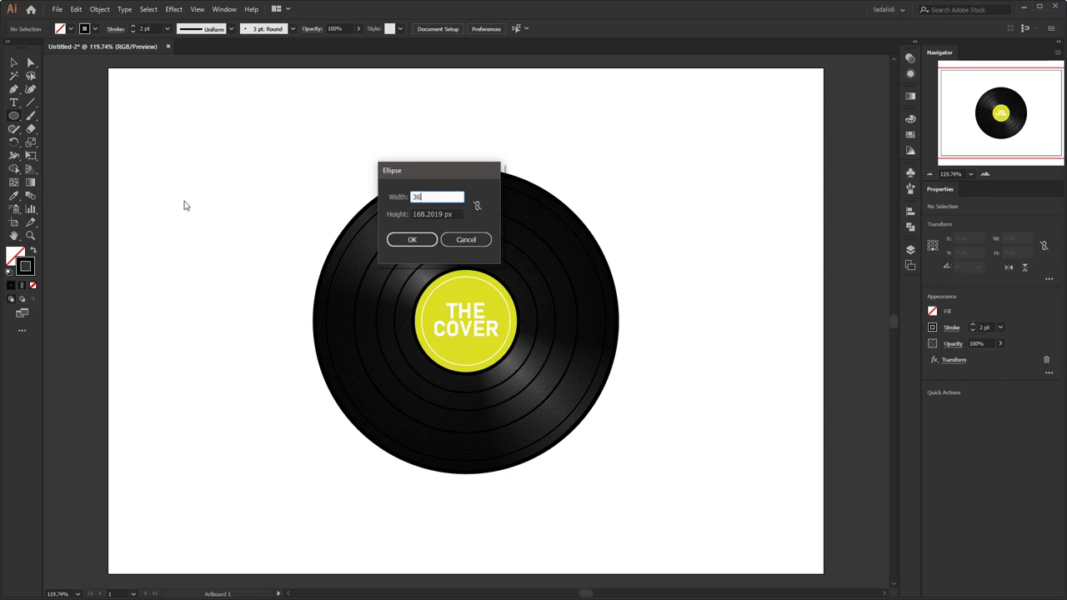
{"action": "key", "text": "Tab"}
{"action": "type", "text": "40"}
{"action": "key", "text": "Return"}
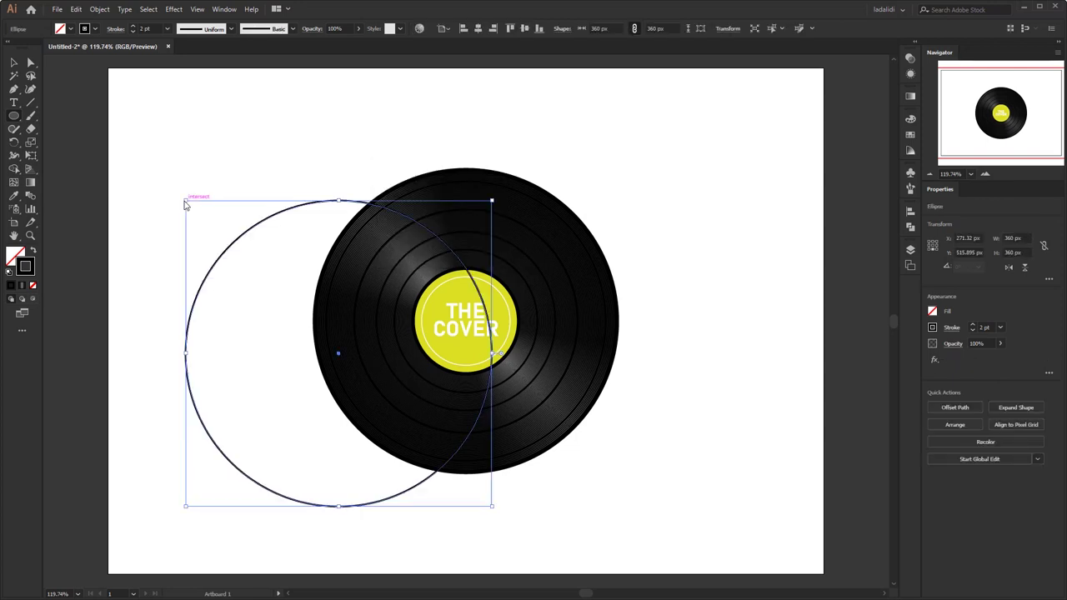
{"action": "left_click", "coordinate": [14, 62]}
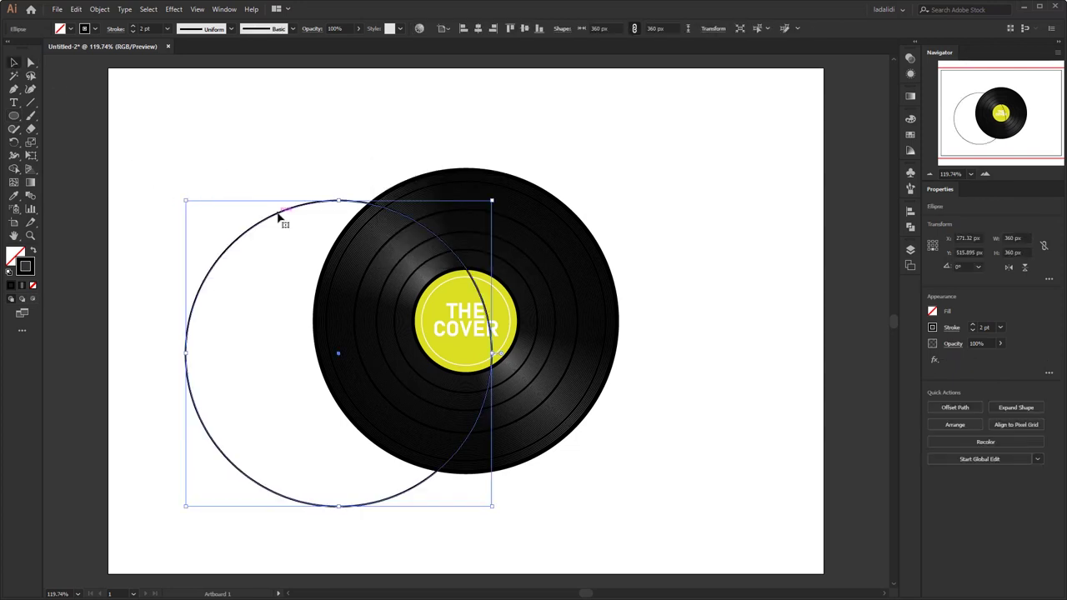
Step: Move the 360 px circle farther away from the record and centre a new 15 × 15 px circle inside it
{"action": "left_click_drag", "start_coordinate": [279, 217], "coordinate": [154, 174]}
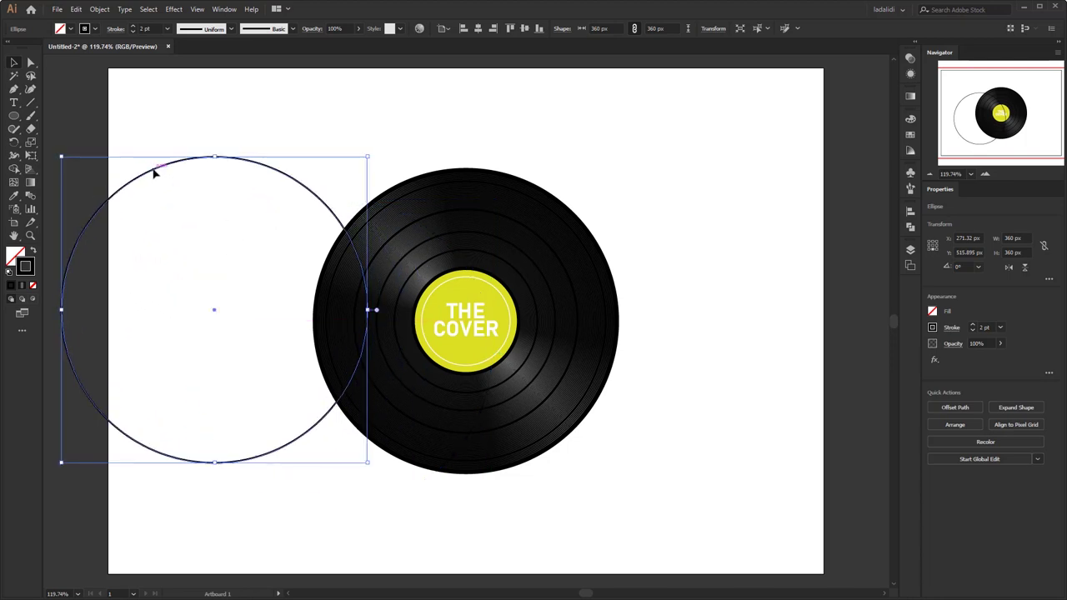
{"action": "key", "text": "l"}
{"action": "left_click", "coordinate": [174, 238]}
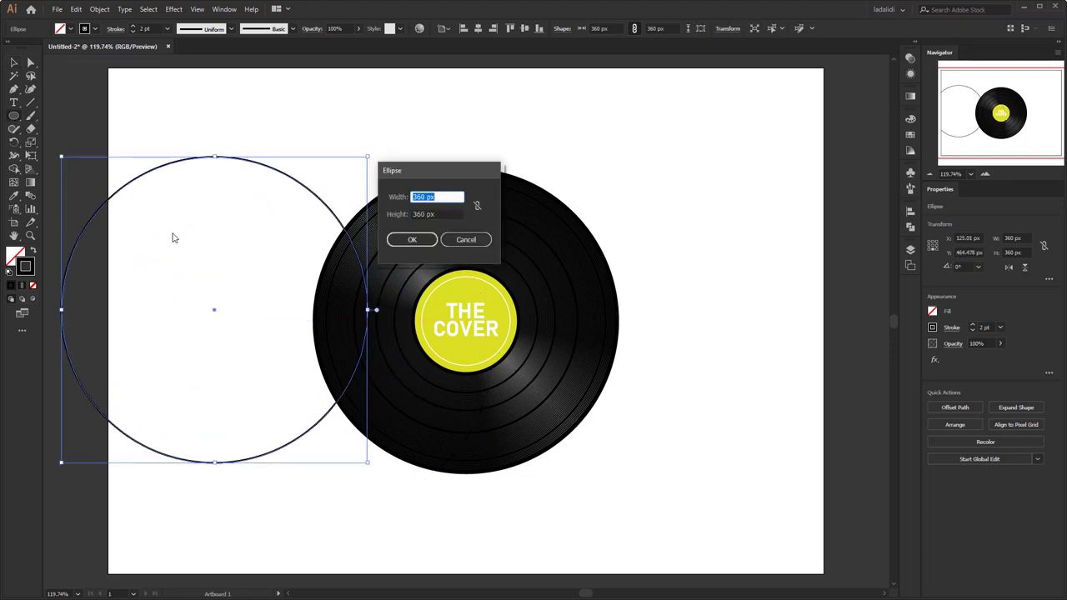
{"action": "type", "text": "15"}
{"action": "key", "text": "Tab"}
{"action": "type", "text": "15"}
{"action": "key", "text": "Return"}
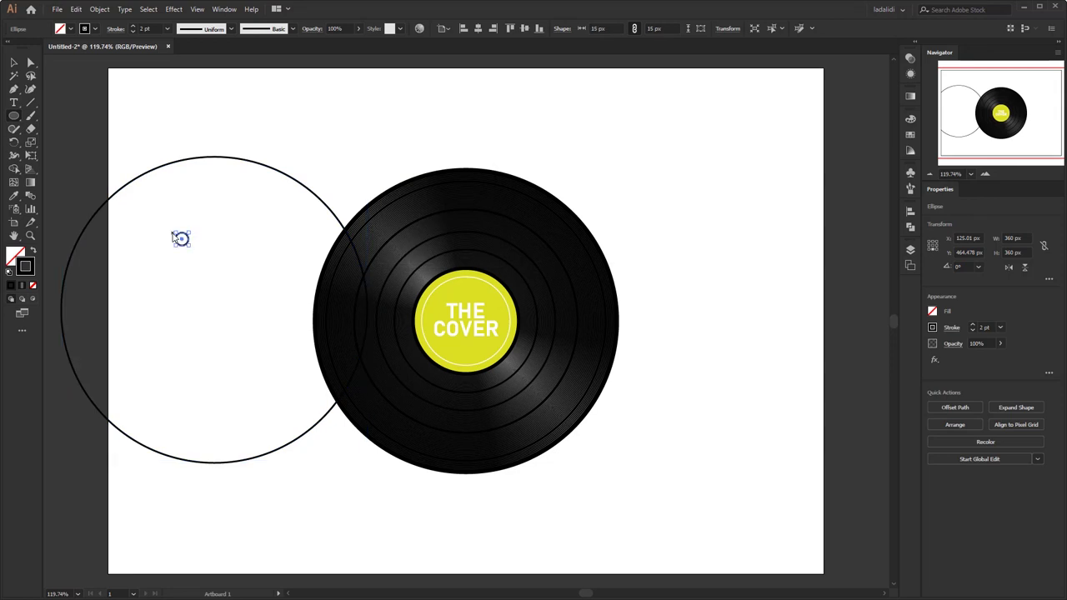
{"action": "key", "text": "v"}
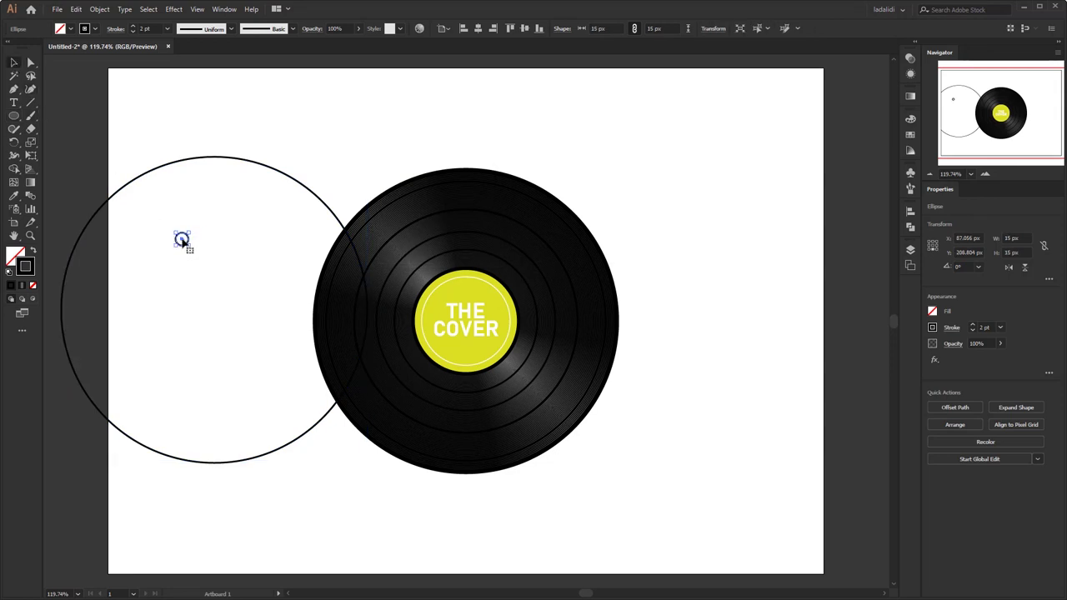
{"action": "left_click_drag", "start_coordinate": [182, 239], "coordinate": [215, 310]}
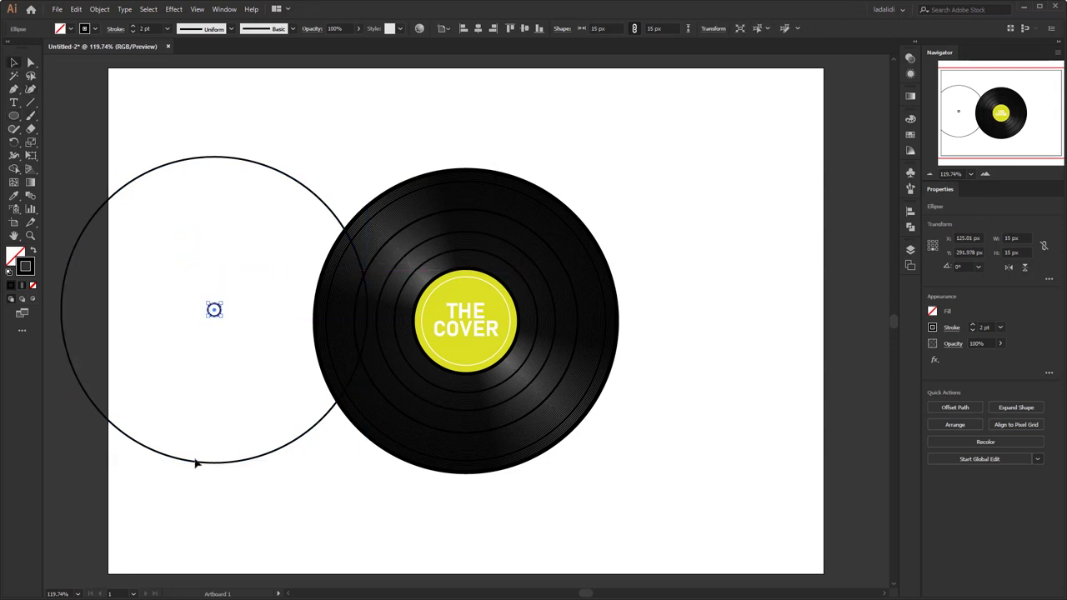
Step: Select both circles and cut the small circle's area out of the large one with the Shape Builder tool
{"action": "left_click_drag", "start_coordinate": [193, 499], "coordinate": [232, 133]}
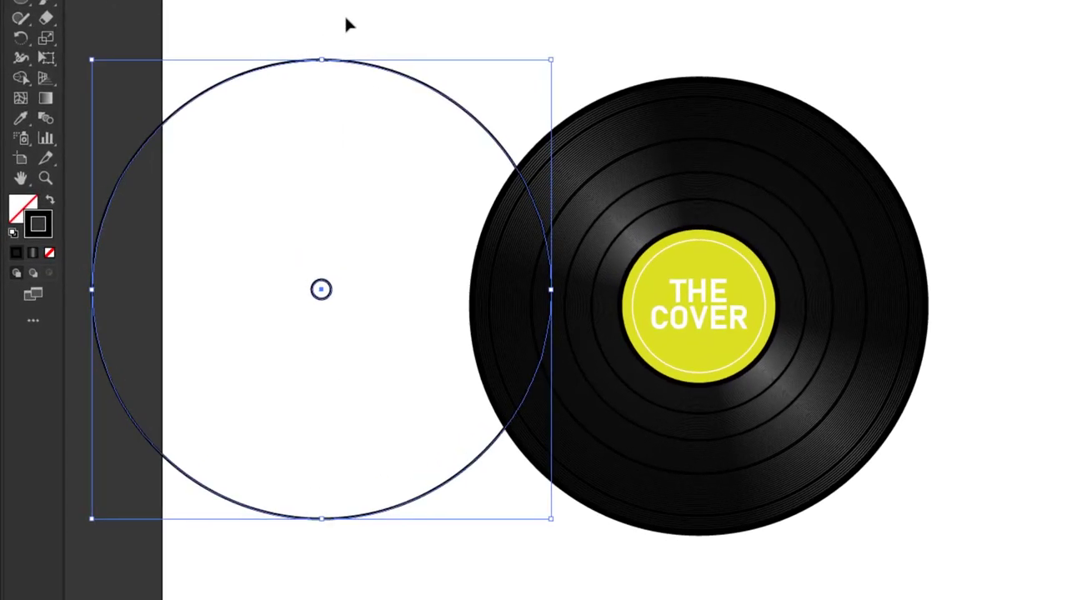
{"action": "left_click", "coordinate": [21, 79]}
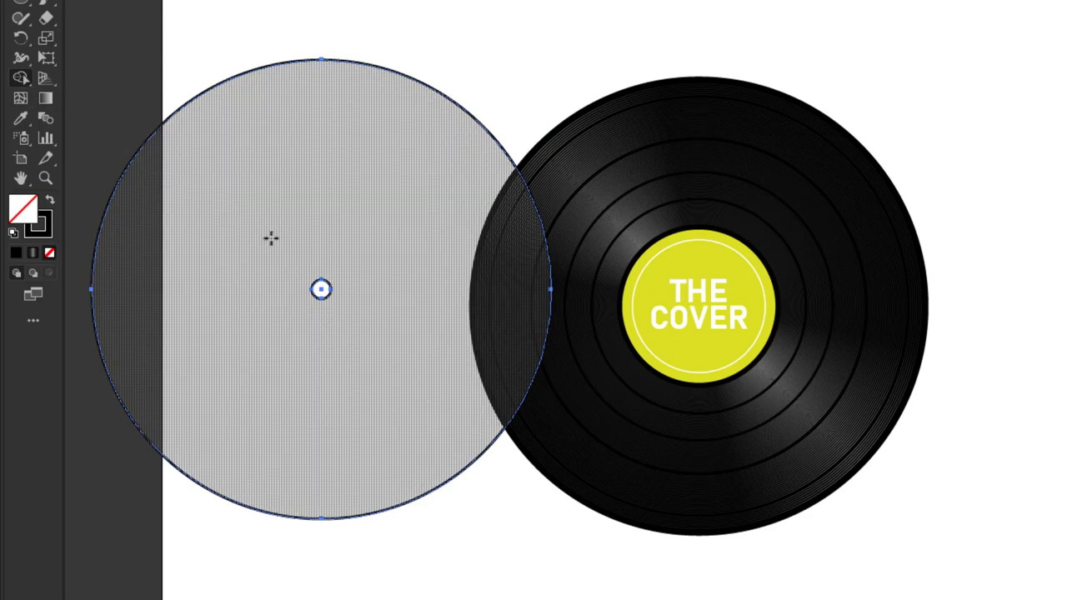
{"action": "left_click", "coordinate": [321, 290]}
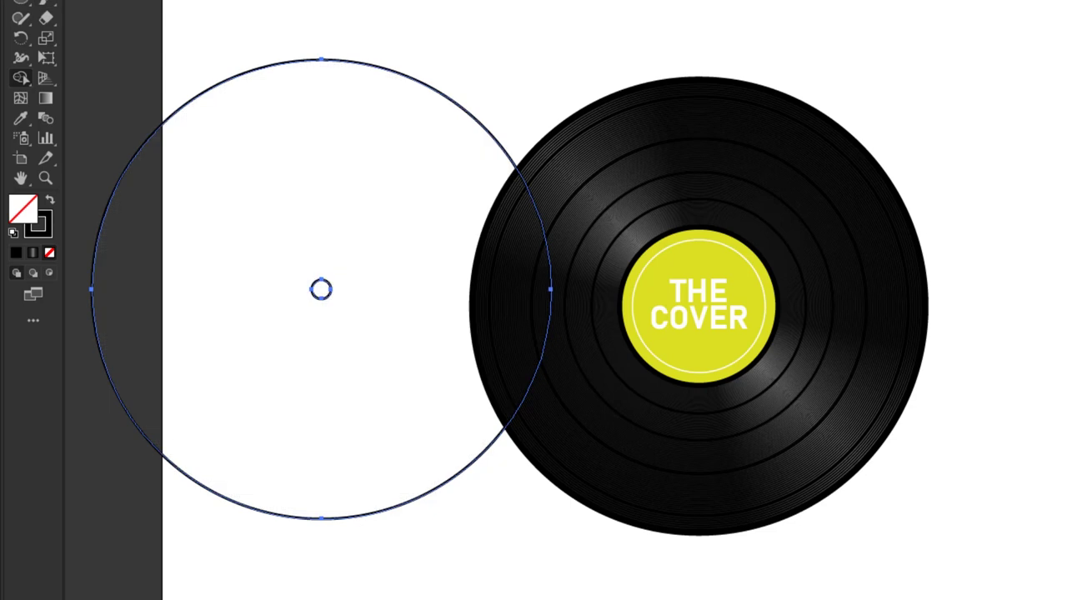
{"action": "key", "text": "v"}
{"action": "left_click", "coordinate": [223, 10]}
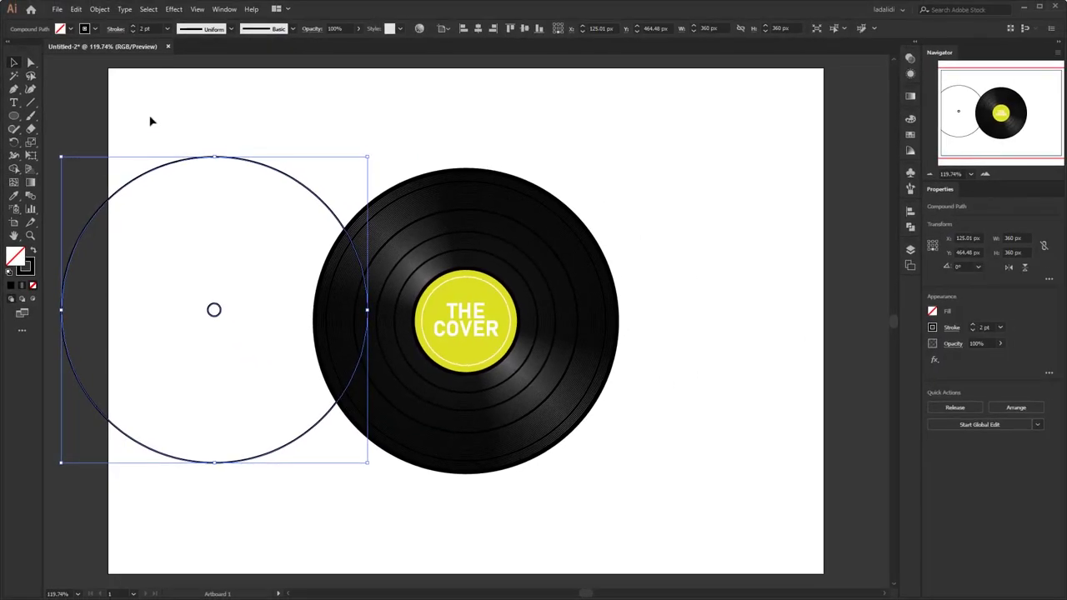
Step: Copy the compound ring shape, move the original over the record and centre it there horizontally and vertically
{"action": "left_click", "coordinate": [76, 9]}
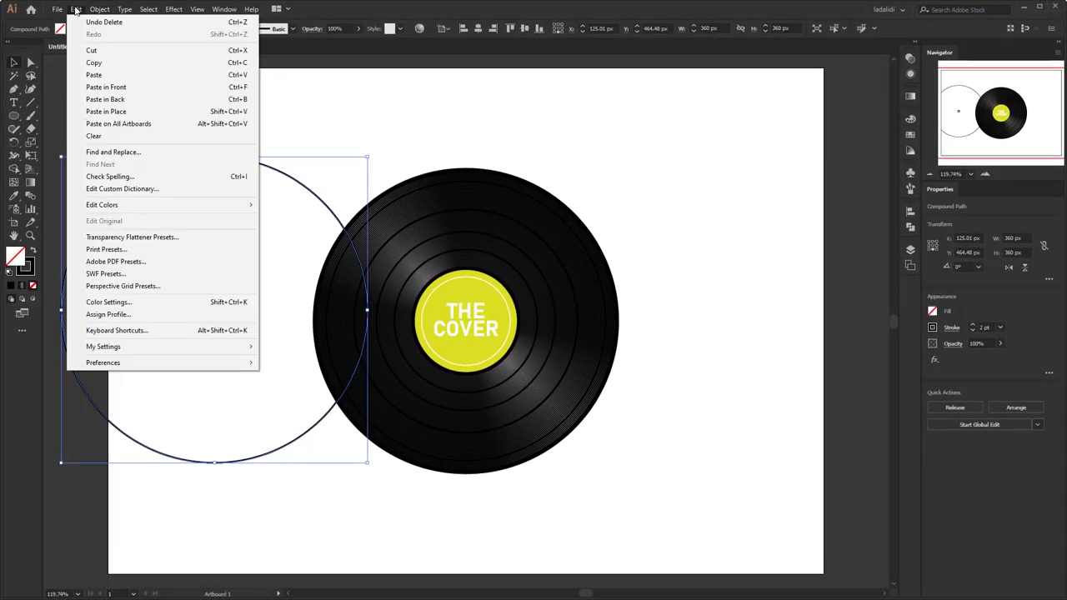
{"action": "left_click", "coordinate": [117, 65]}
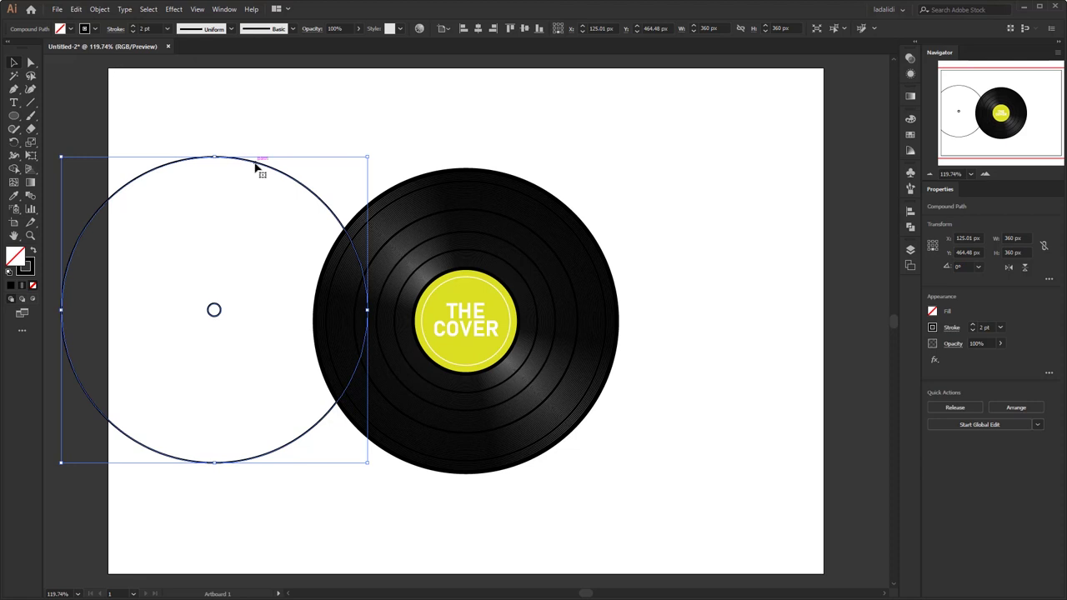
{"action": "left_click_drag", "start_coordinate": [258, 167], "coordinate": [501, 173]}
{"action": "left_click", "coordinate": [479, 29]}
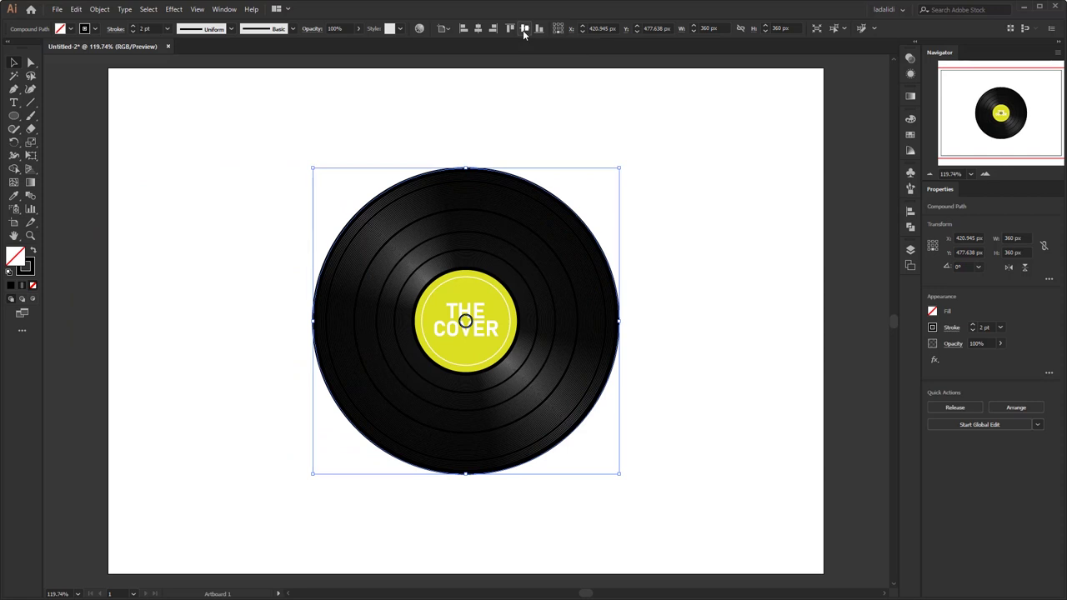
Step: Make a clipping mask from the whole record artwork with the ring shape on top, and deselect it
{"action": "left_click_drag", "start_coordinate": [719, 139], "coordinate": [231, 513]}
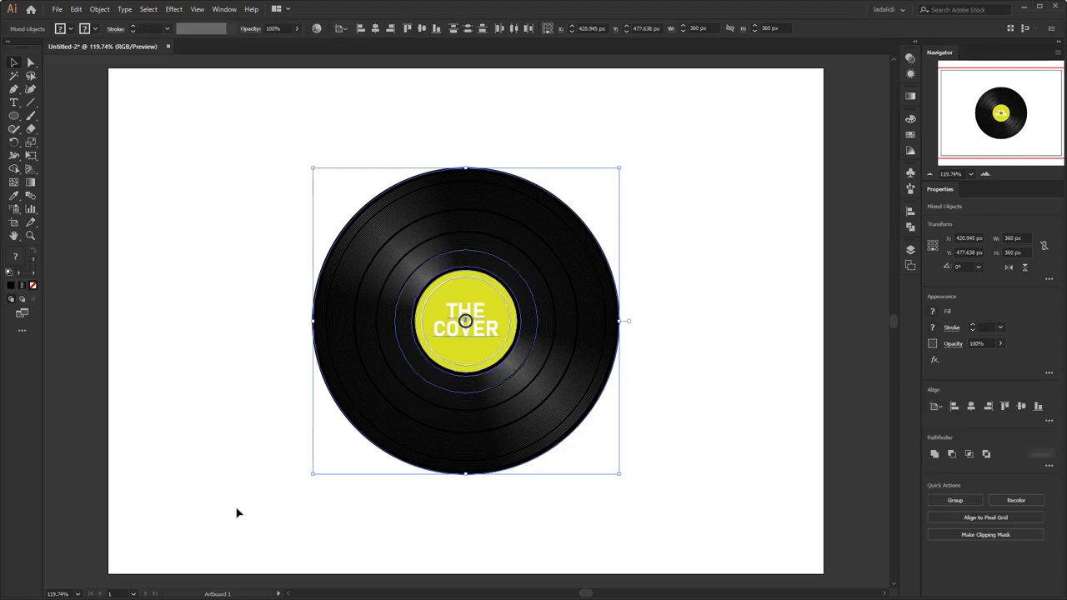
{"action": "right_click", "coordinate": [386, 240]}
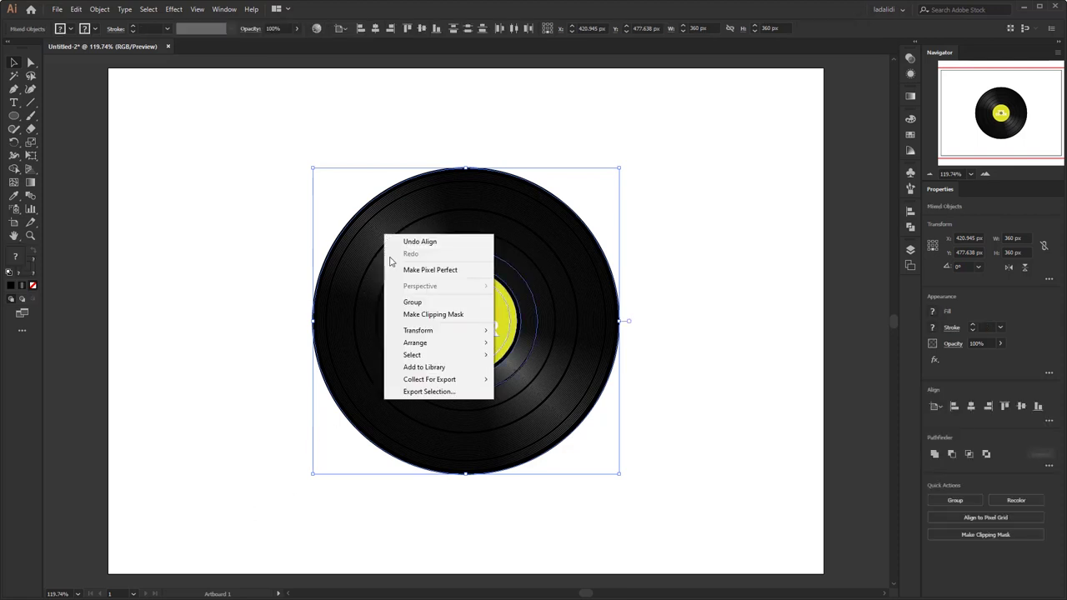
{"action": "left_click", "coordinate": [465, 316]}
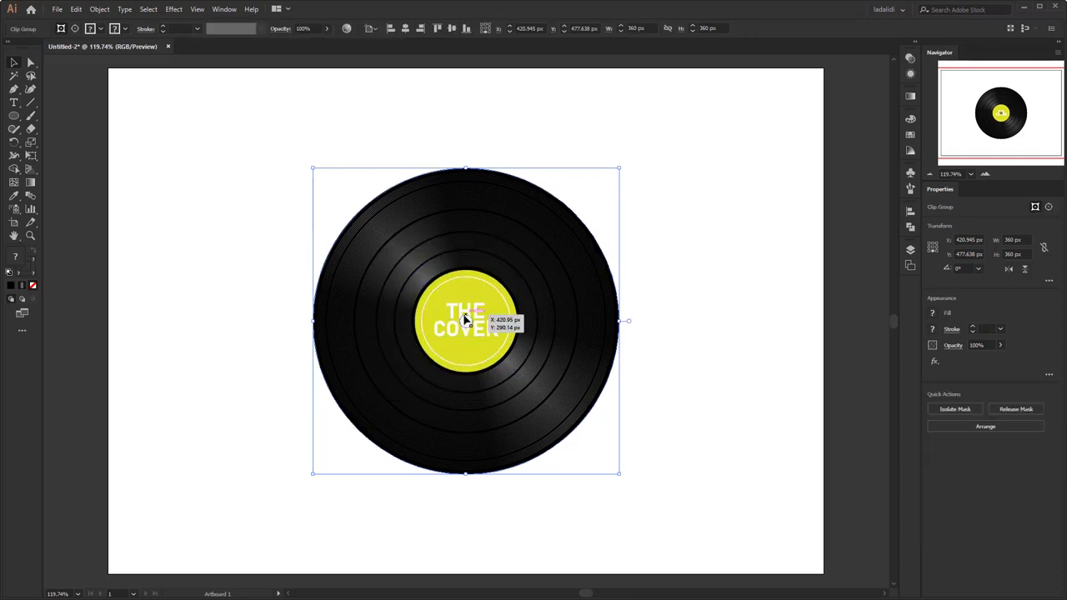
{"action": "left_click", "coordinate": [671, 354]}
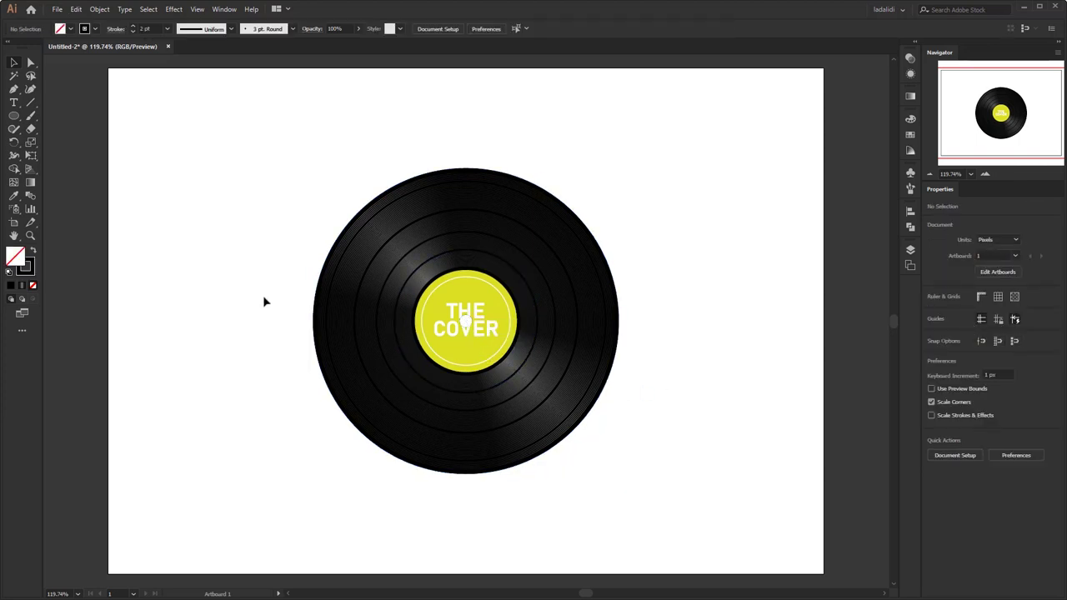
Step: Paste the copied ring shape and align it horizontally and vertically to the record's centre
{"action": "left_click", "coordinate": [75, 10]}
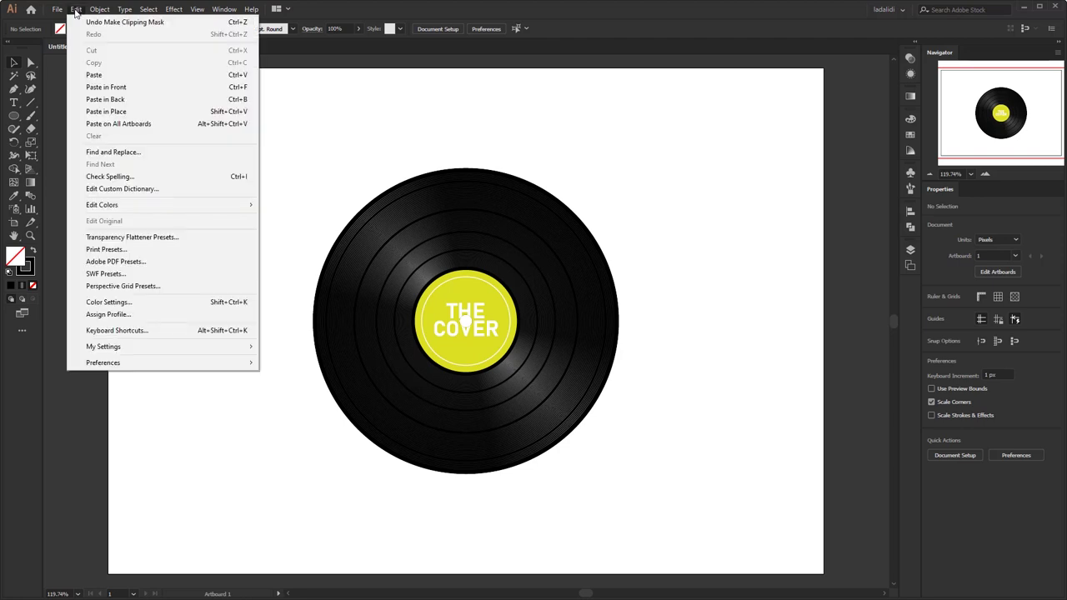
{"action": "left_click", "coordinate": [102, 75]}
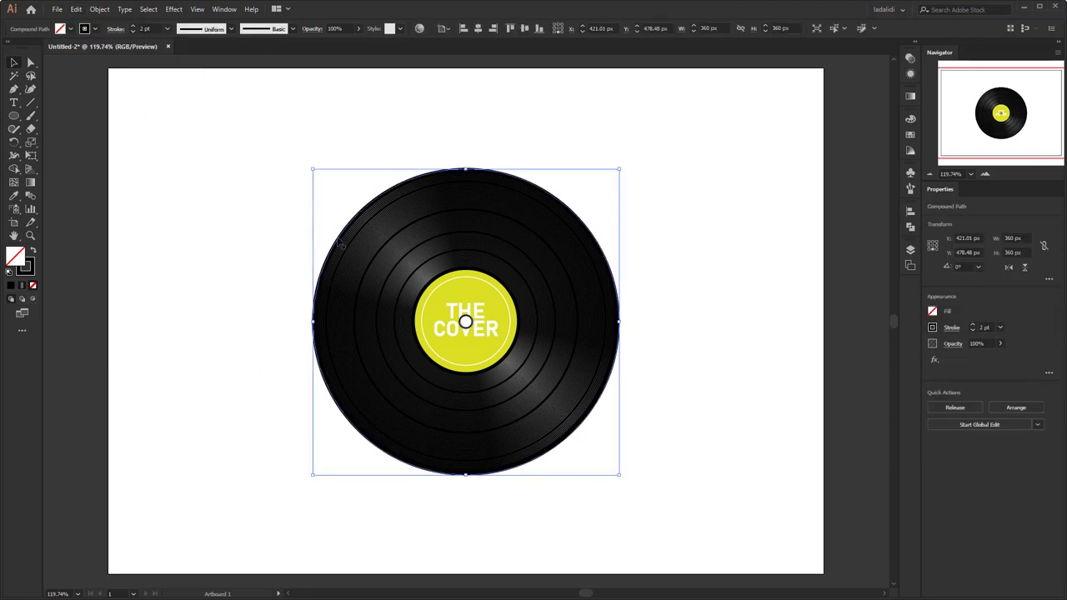
{"action": "left_click_drag", "start_coordinate": [338, 240], "coordinate": [230, 234]}
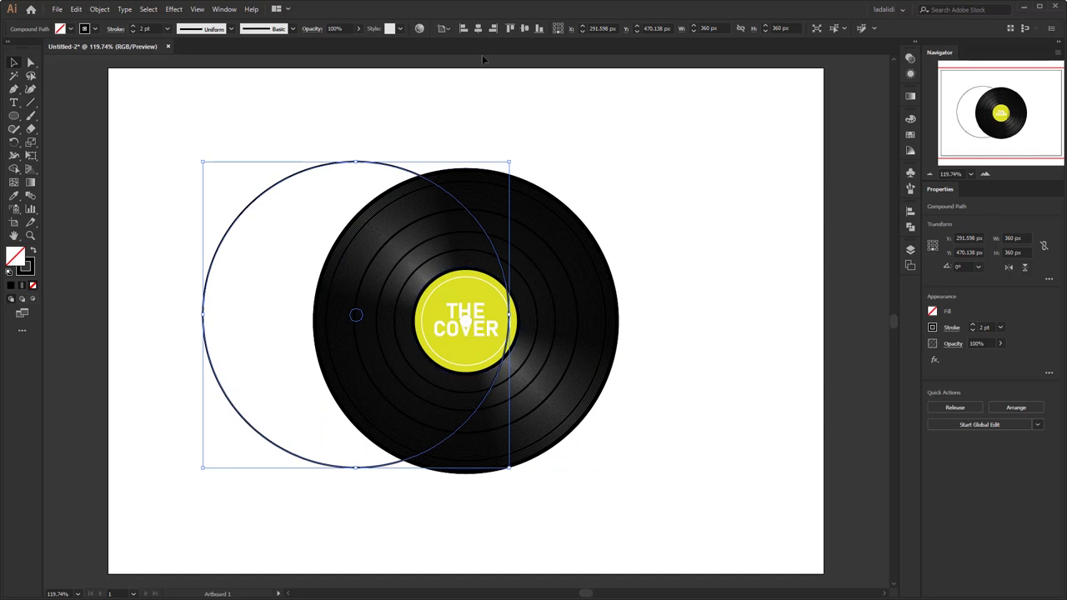
{"action": "left_click", "coordinate": [480, 30]}
{"action": "left_click", "coordinate": [524, 29]}
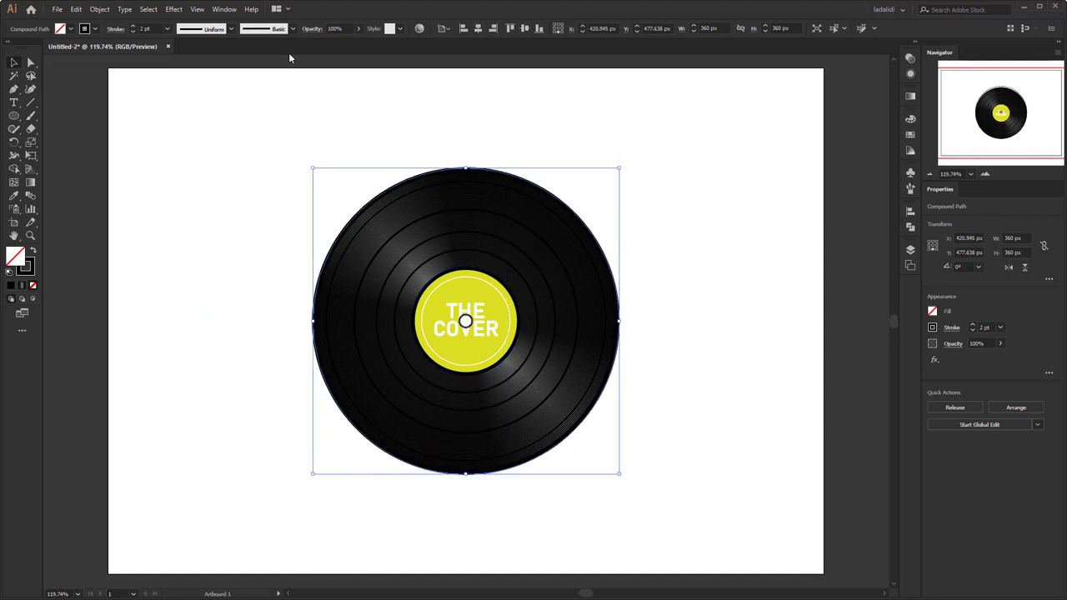
Step: Recolour the pasted ring shape's stroke with a dark grey swatch, deselect it and close the swatches
{"action": "left_click", "coordinate": [25, 268]}
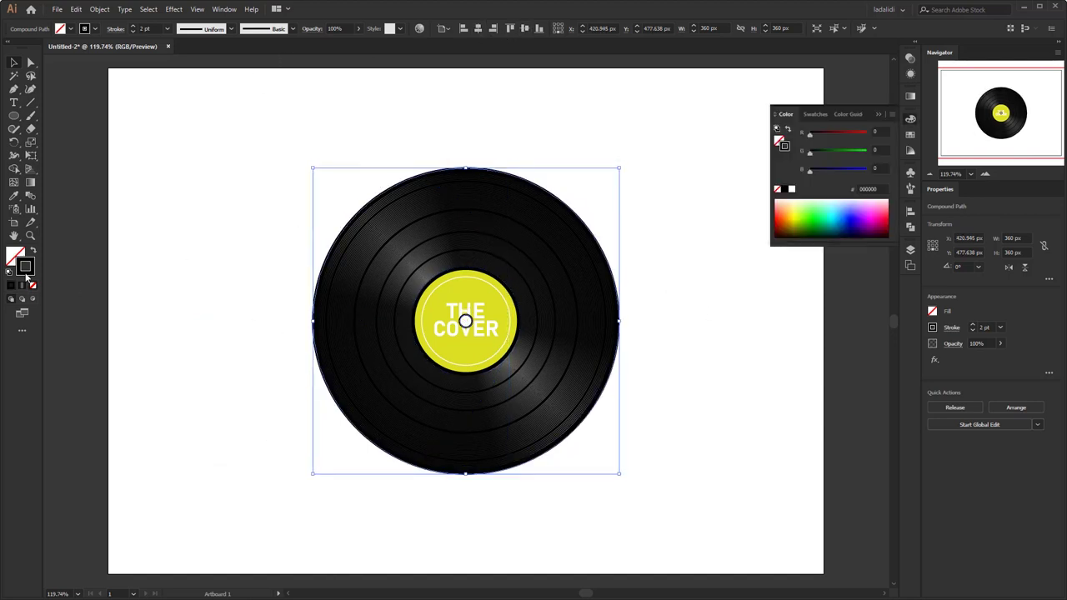
{"action": "left_click", "coordinate": [909, 134]}
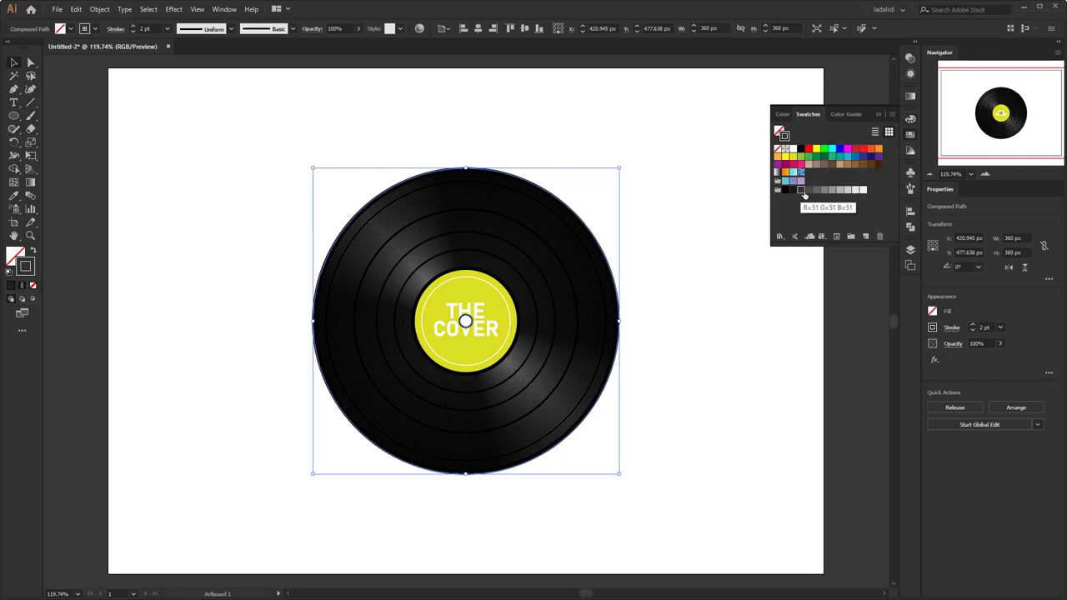
{"action": "left_click", "coordinate": [807, 190]}
{"action": "left_click", "coordinate": [687, 210]}
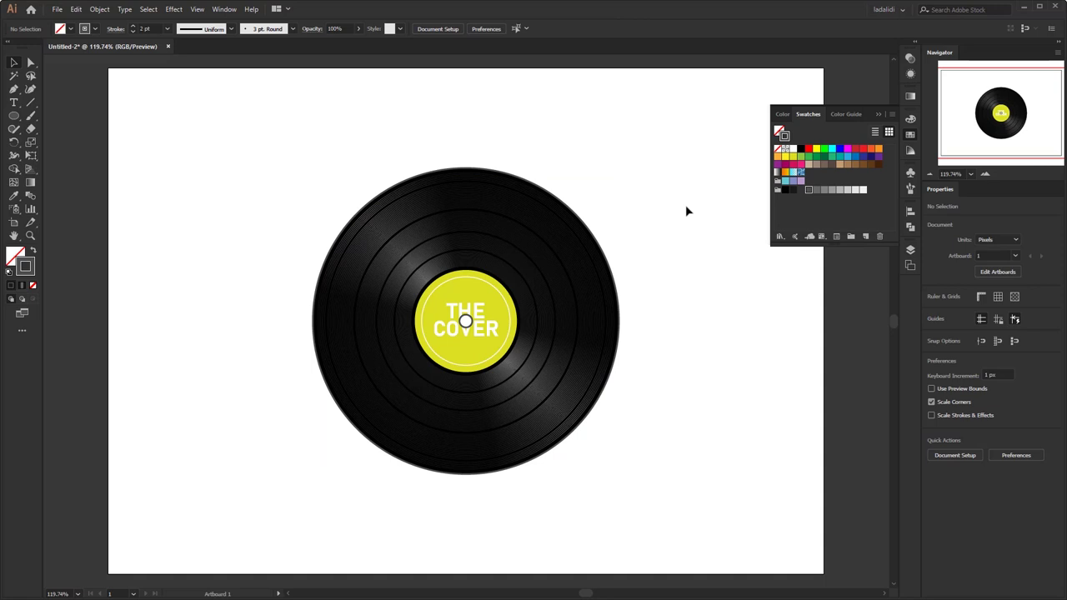
{"action": "left_click", "coordinate": [875, 115]}
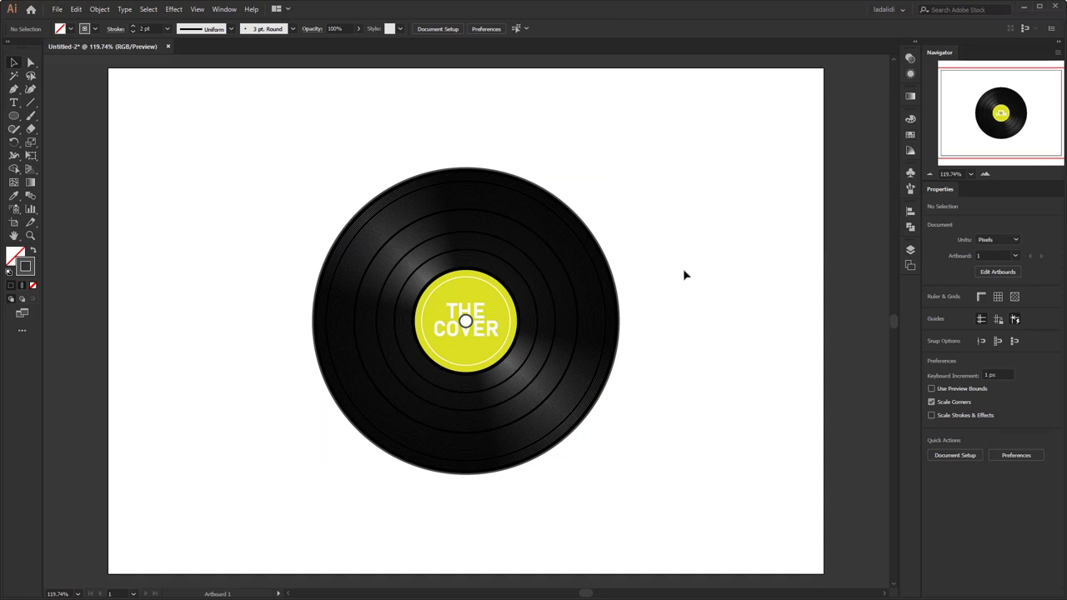
Step: Group the complete record artwork and place a duplicate of it beside the artboard
{"action": "left_click_drag", "start_coordinate": [705, 147], "coordinate": [193, 523]}
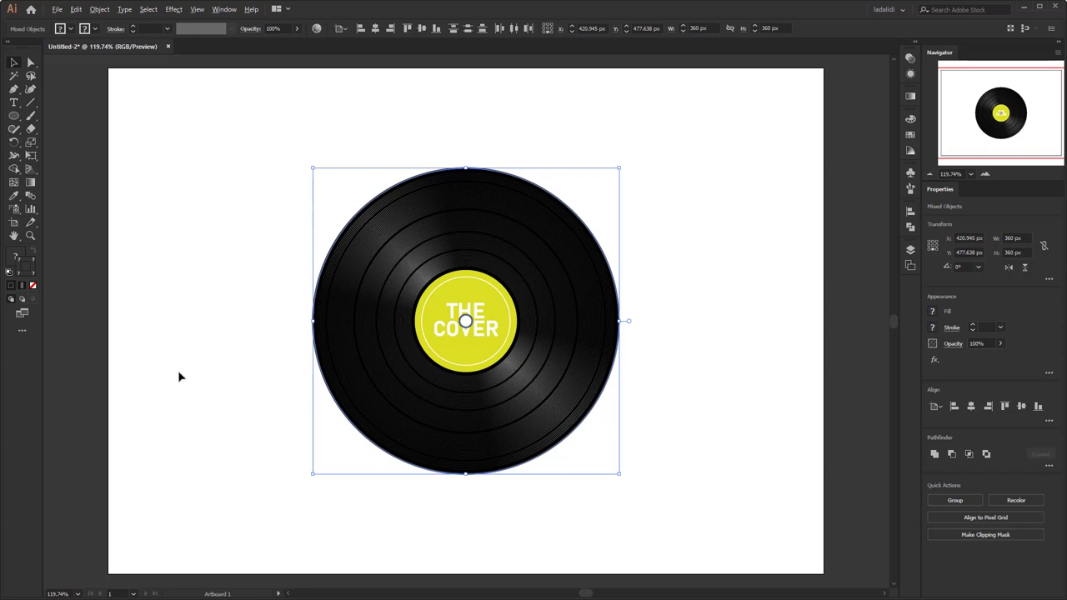
{"action": "scroll", "coordinate": [178, 377], "scroll_direction": "down", "scroll_amount": 2, "text": "alt"}
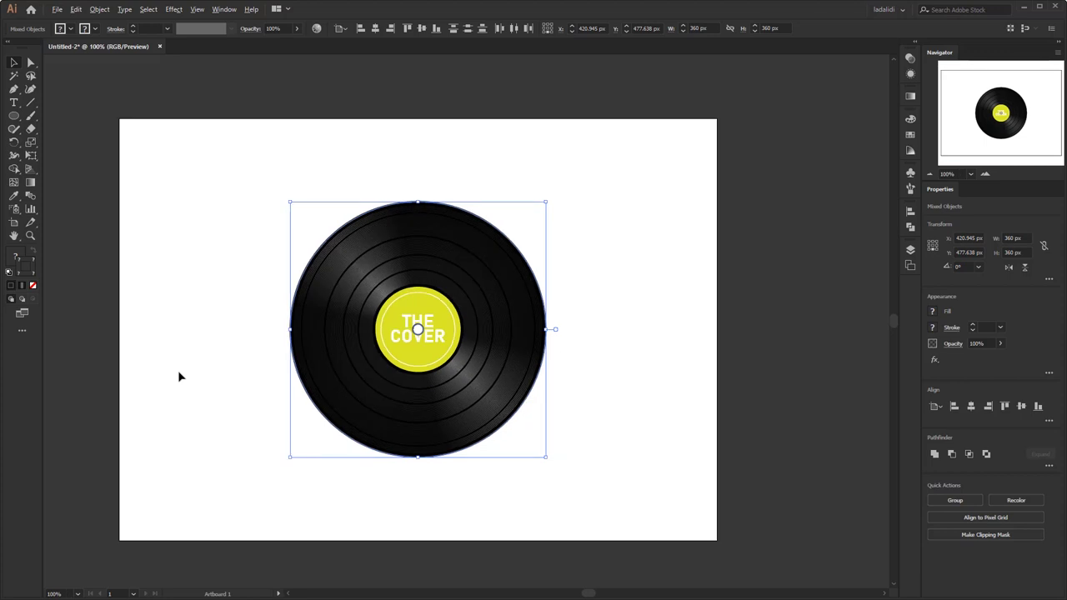
{"action": "left_click_drag", "start_coordinate": [243, 195], "coordinate": [547, 450]}
{"action": "right_click", "coordinate": [369, 368]}
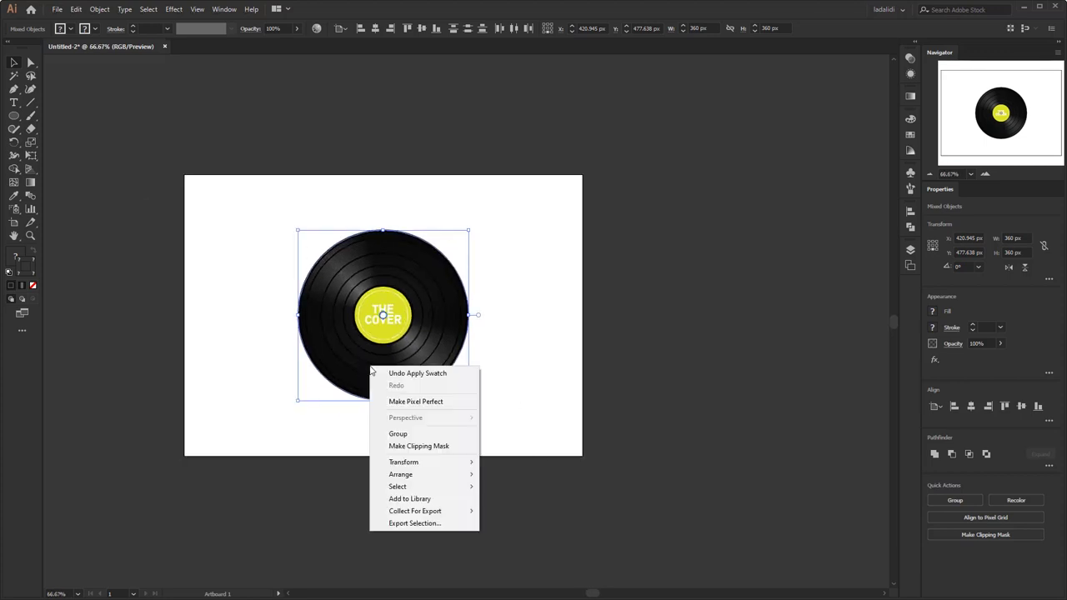
{"action": "left_click", "coordinate": [403, 436]}
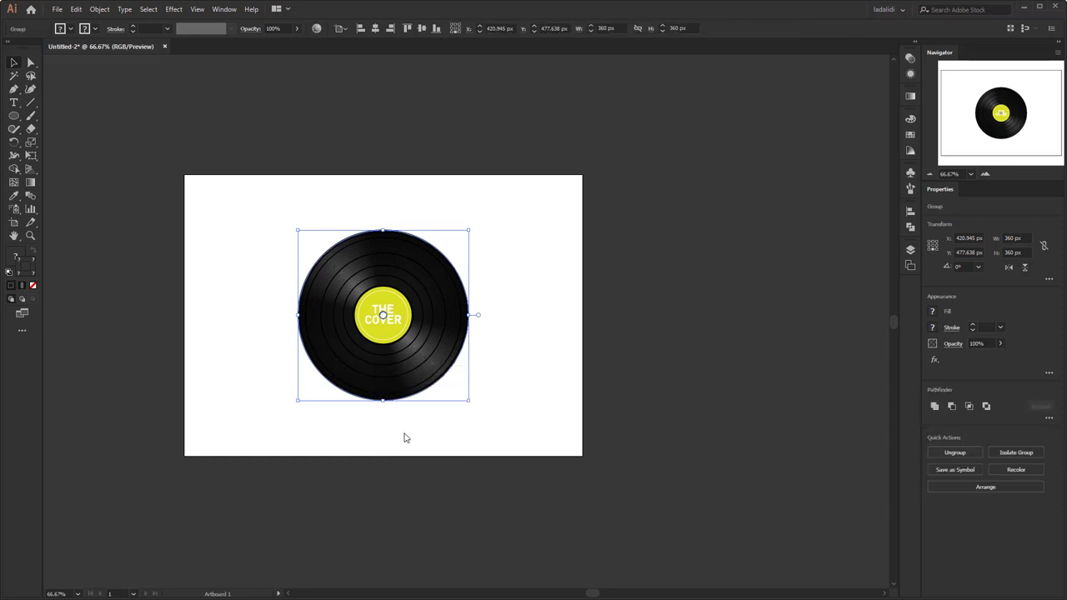
{"action": "left_click_drag", "start_coordinate": [370, 369], "coordinate": [708, 374]}
{"action": "left_click", "coordinate": [533, 428]}
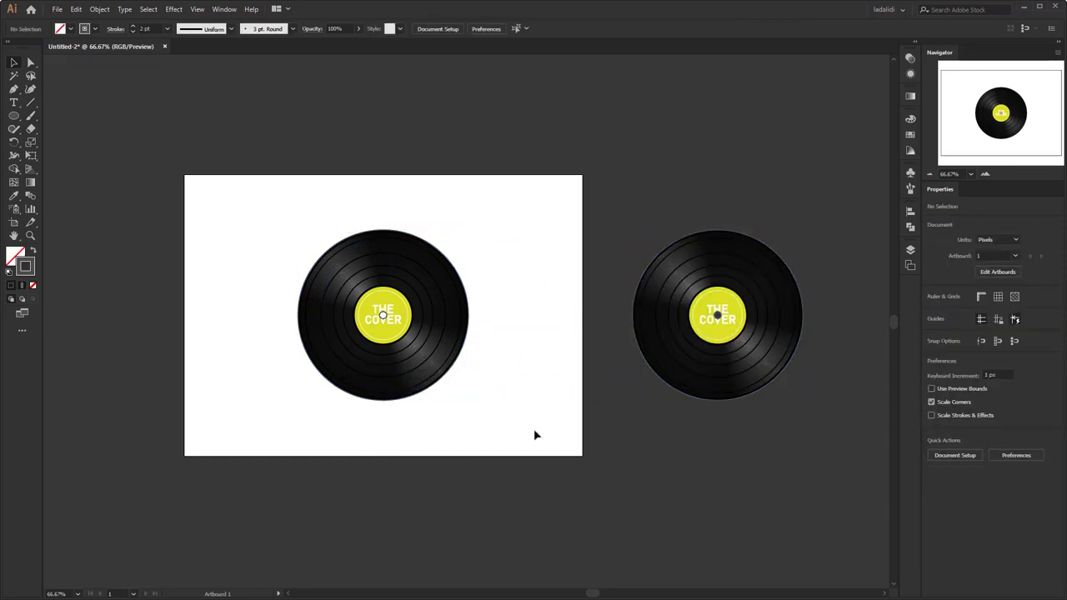
Step: Ungroup the record that is on the artboard
{"action": "left_click_drag", "start_coordinate": [533, 428], "coordinate": [586, 431]}
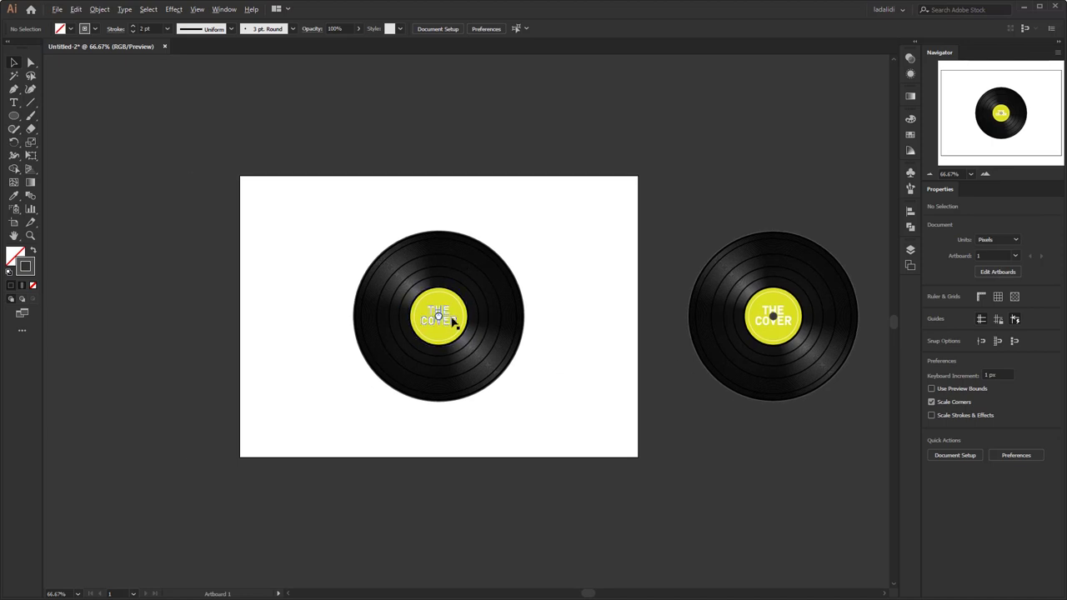
{"action": "scroll", "coordinate": [452, 321], "scroll_direction": "up", "scroll_amount": 1}
{"action": "left_click_drag", "start_coordinate": [454, 324], "coordinate": [459, 323]}
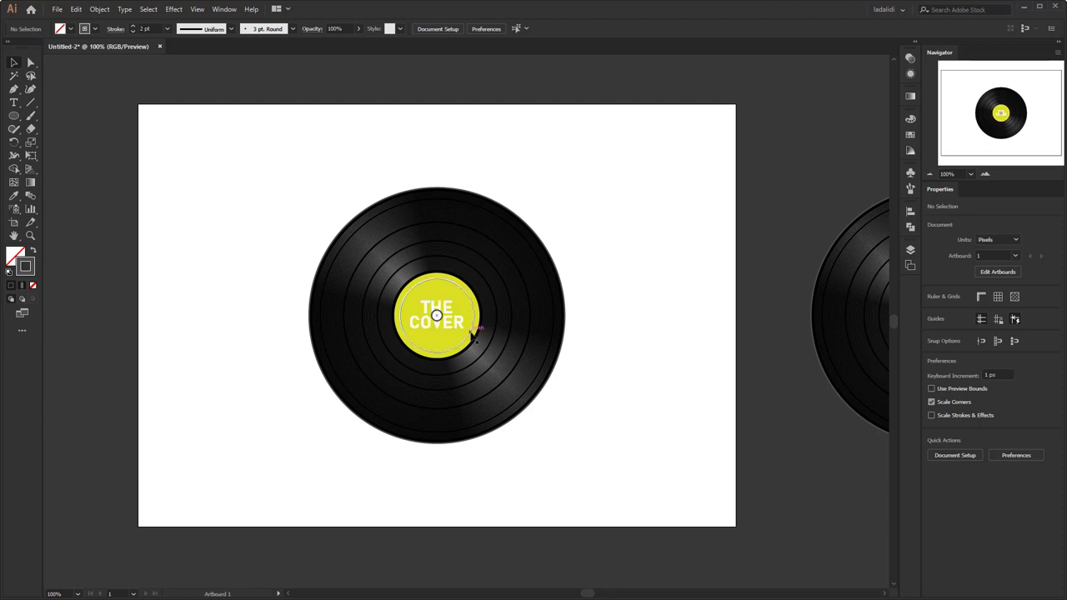
{"action": "right_click", "coordinate": [493, 305]}
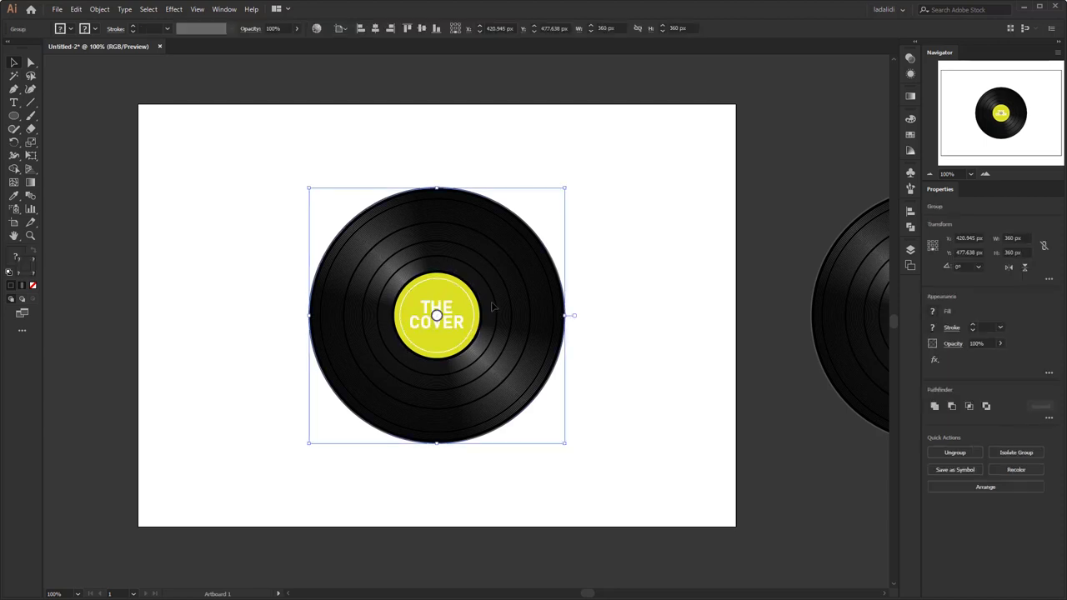
{"action": "left_click", "coordinate": [510, 397]}
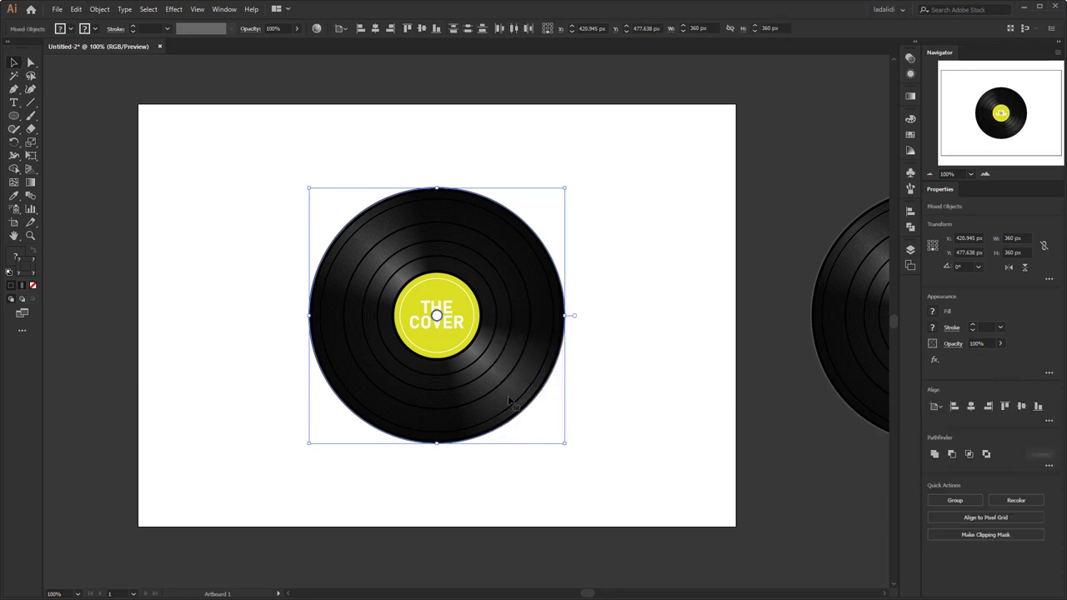
Step: Move the grey ring outline off the record to the blank area past the artboard's left edge, and deselect it
{"action": "left_click", "coordinate": [578, 392]}
{"action": "left_click_drag", "start_coordinate": [553, 376], "coordinate": [209, 354]}
{"action": "left_click", "coordinate": [270, 413]}
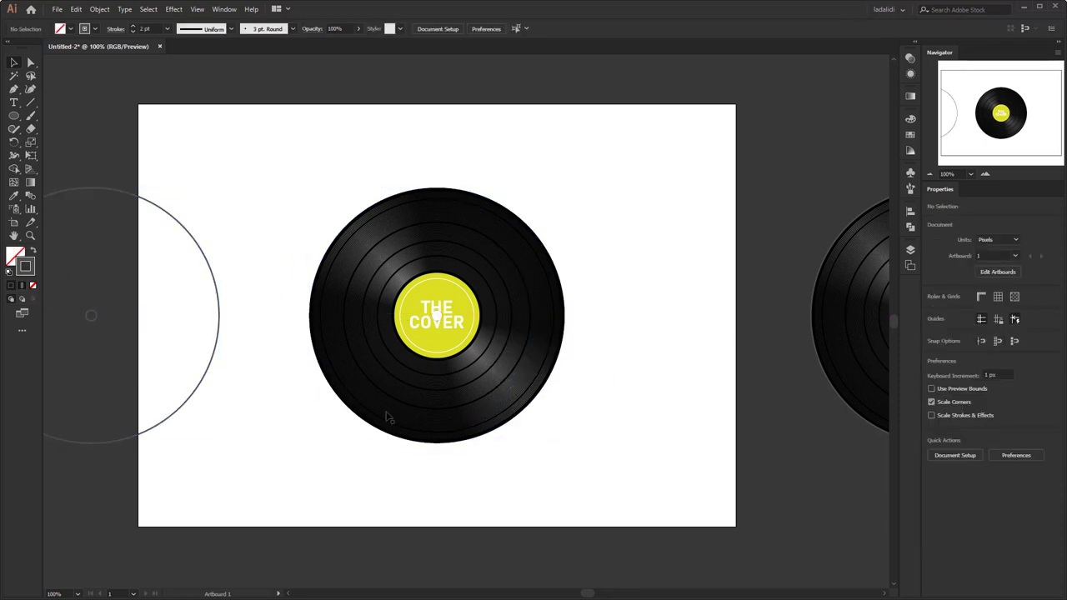
Step: Release the clipping mask of the record artwork on the artboard and deselect the released objects
{"action": "left_click", "coordinate": [411, 393]}
{"action": "right_click", "coordinate": [412, 391]}
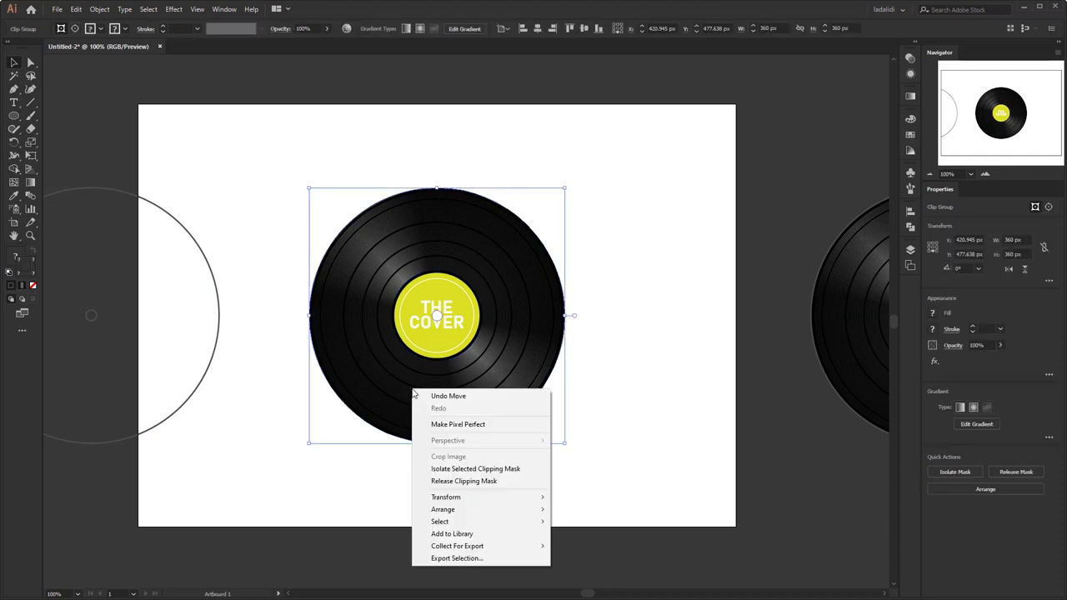
{"action": "left_click", "coordinate": [450, 482]}
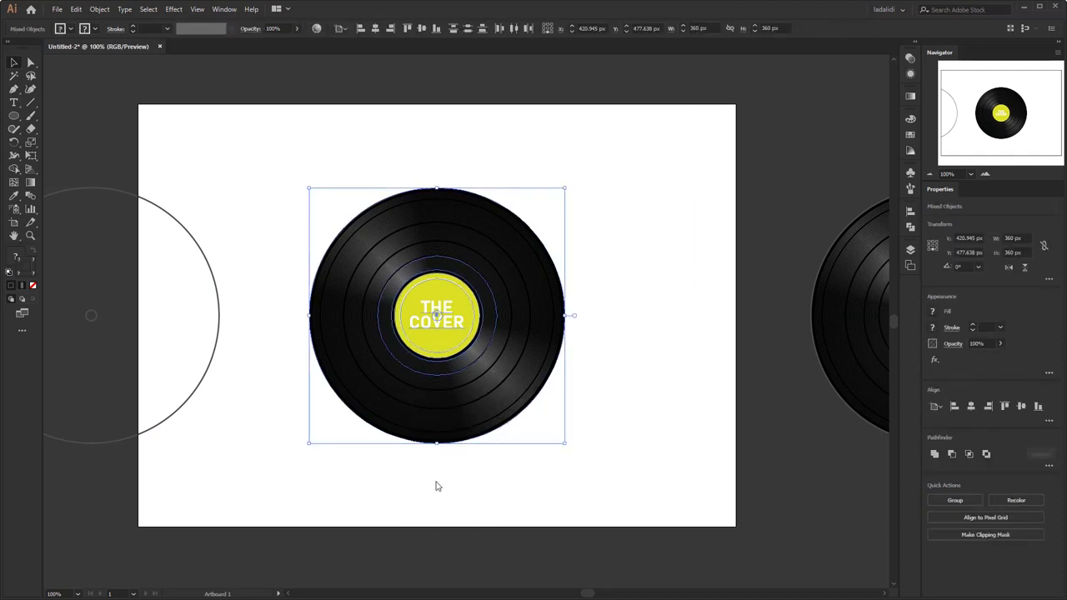
{"action": "left_click", "coordinate": [437, 491]}
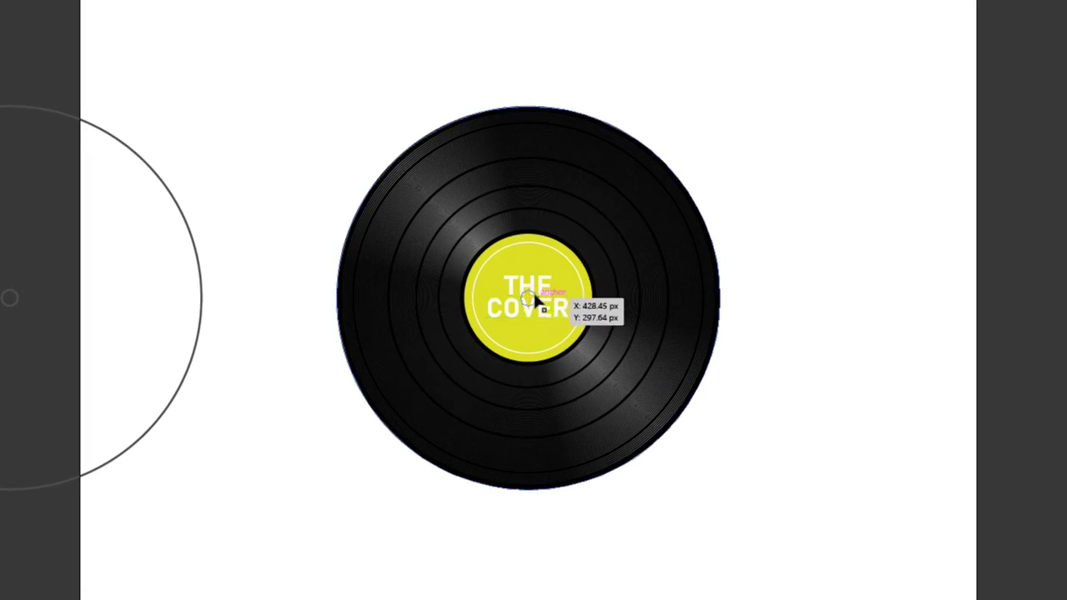
Step: Move the released circular clipping path with its centre hole off the record to beside the grey ring outline, and deselect it
{"action": "left_click", "coordinate": [531, 305]}
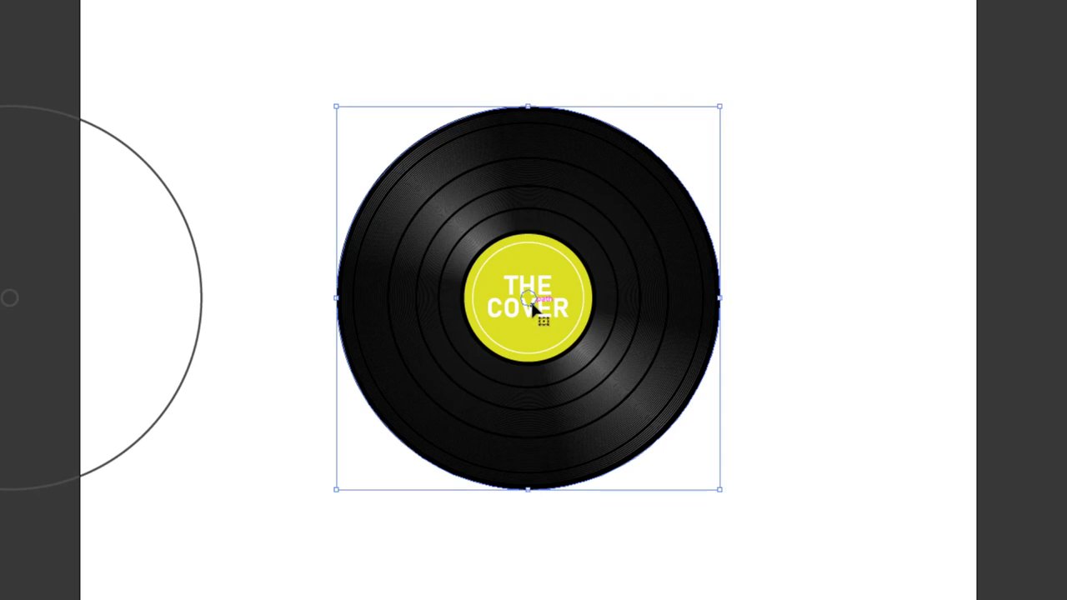
{"action": "left_click_drag", "start_coordinate": [530, 299], "coordinate": [170, 300]}
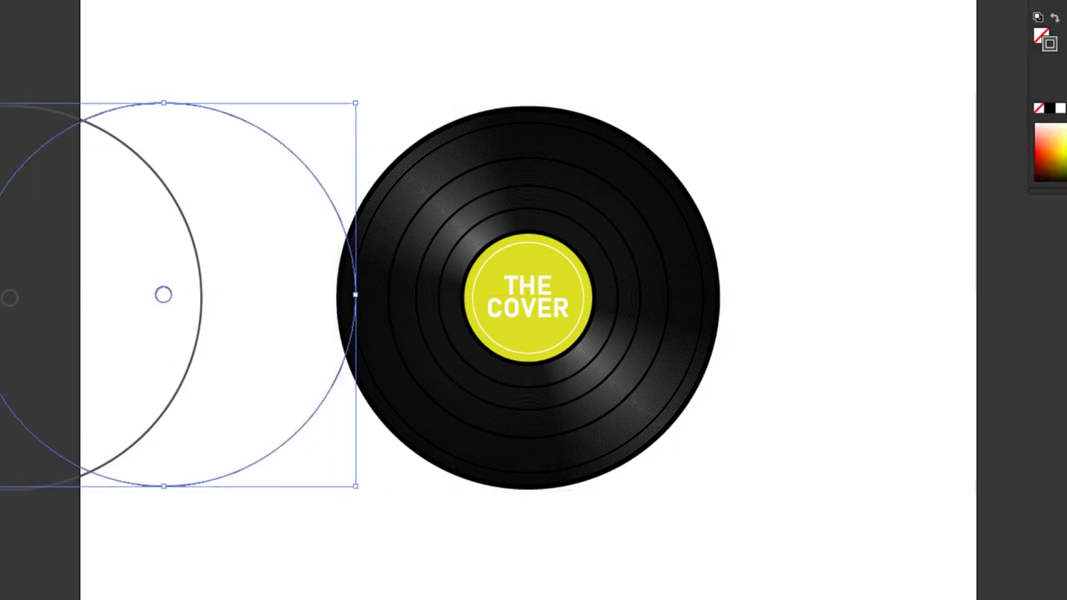
{"action": "left_click_drag", "start_coordinate": [316, 185], "coordinate": [167, 187]}
{"action": "left_click", "coordinate": [292, 138]}
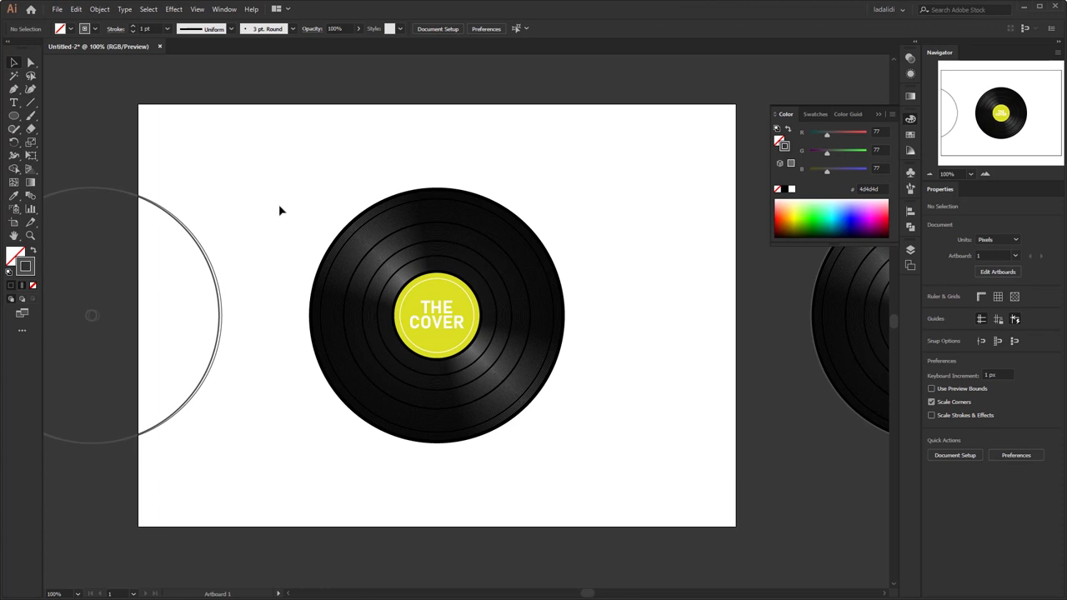
Step: Delete the black separator rings and the fine gradient groove lines from the record, leaving the black disc and label
{"action": "left_click", "coordinate": [393, 275]}
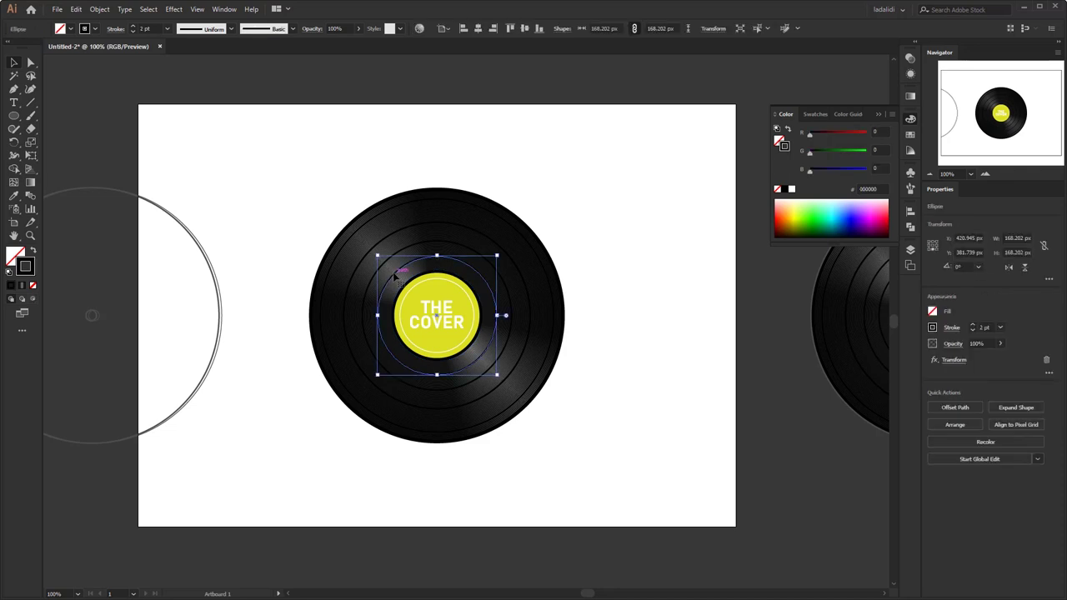
{"action": "key", "text": "ctrl+shift+a"}
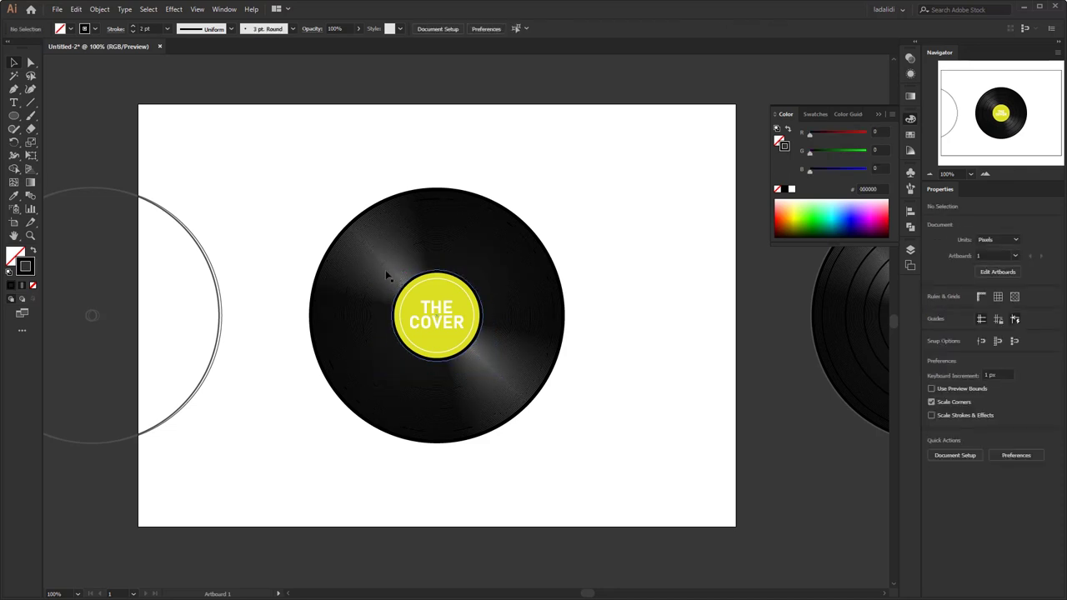
{"action": "left_click", "coordinate": [386, 274]}
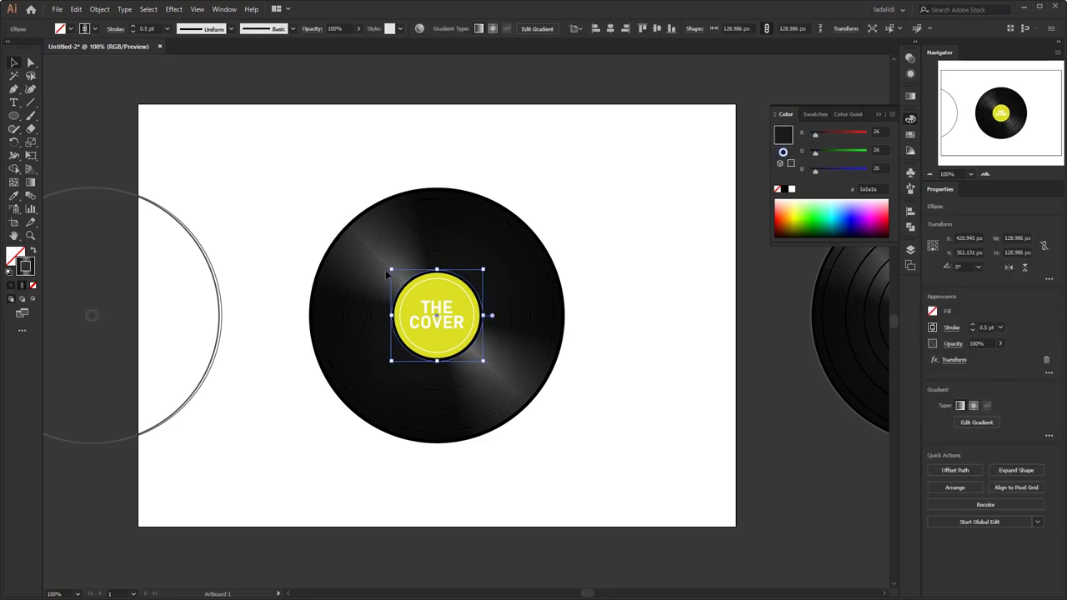
{"action": "scroll", "coordinate": [368, 273], "scroll_direction": "up", "scroll_amount": 3}
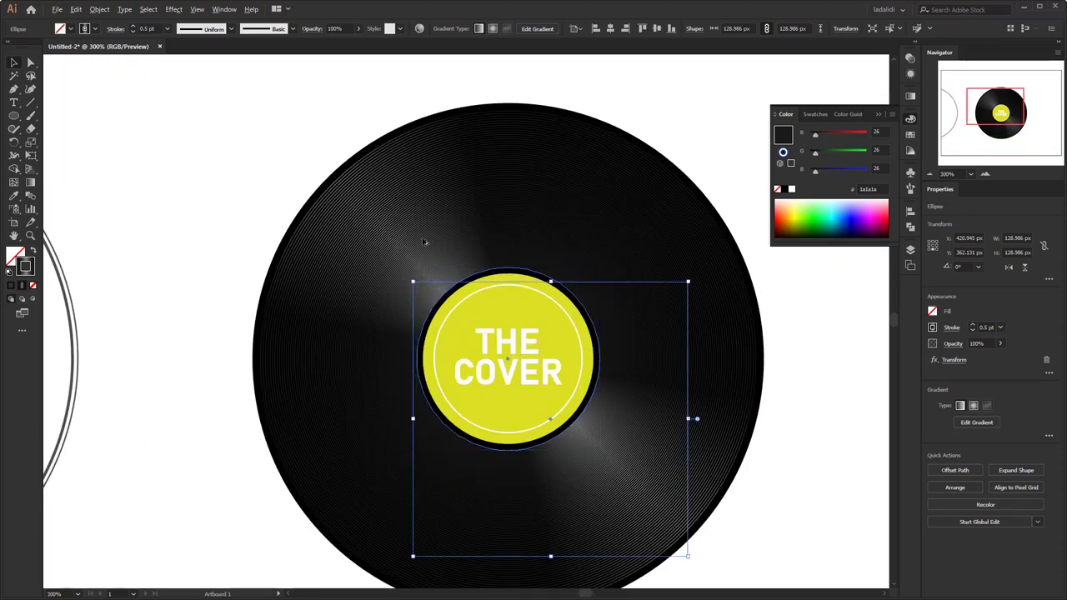
{"action": "scroll", "coordinate": [337, 200], "scroll_direction": "up", "scroll_amount": 1}
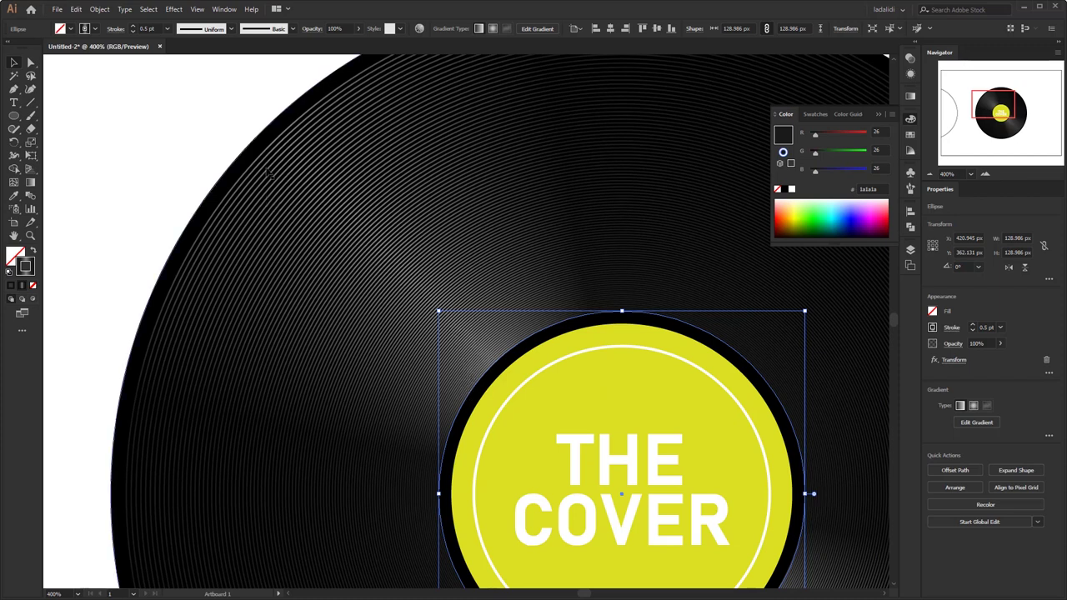
{"action": "left_click", "coordinate": [190, 131]}
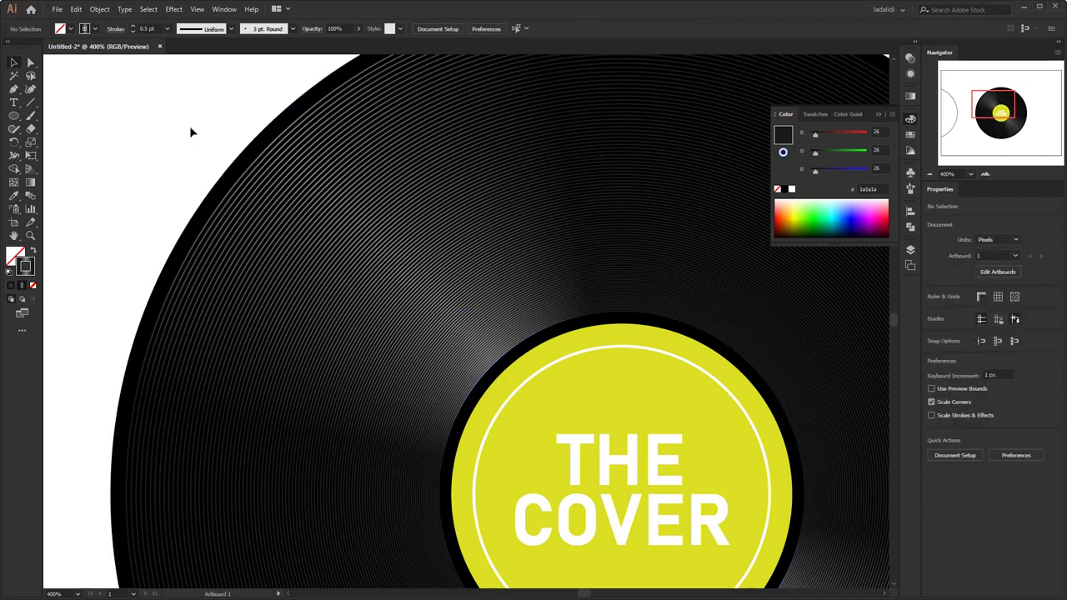
{"action": "scroll", "coordinate": [159, 135], "scroll_direction": "down", "scroll_amount": 1}
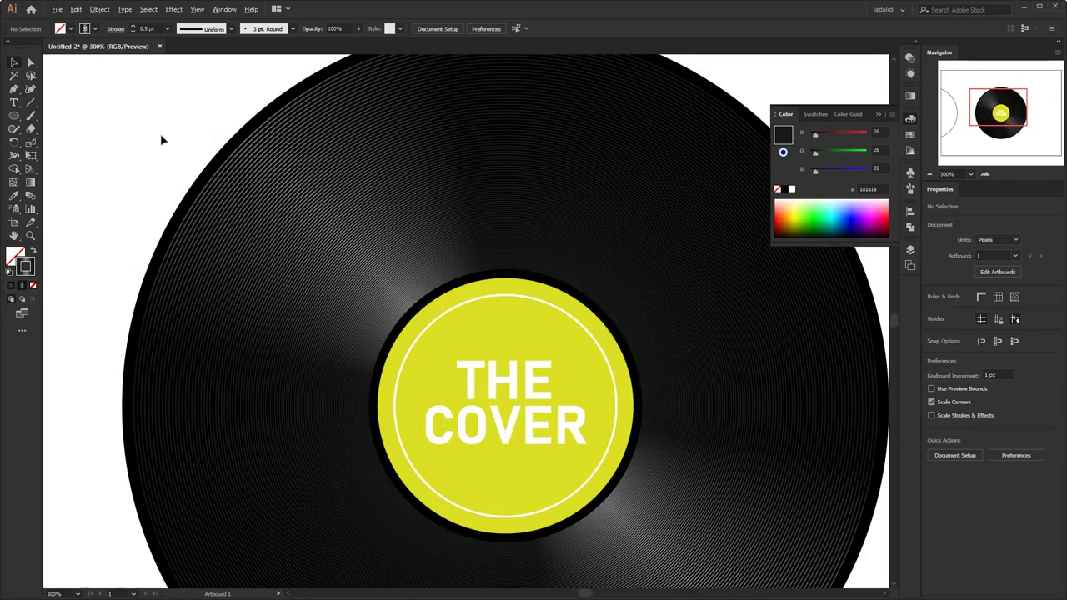
{"action": "scroll", "coordinate": [264, 143], "scroll_direction": "down", "scroll_amount": 1}
{"action": "scroll", "coordinate": [263, 143], "scroll_direction": "down", "scroll_amount": 1}
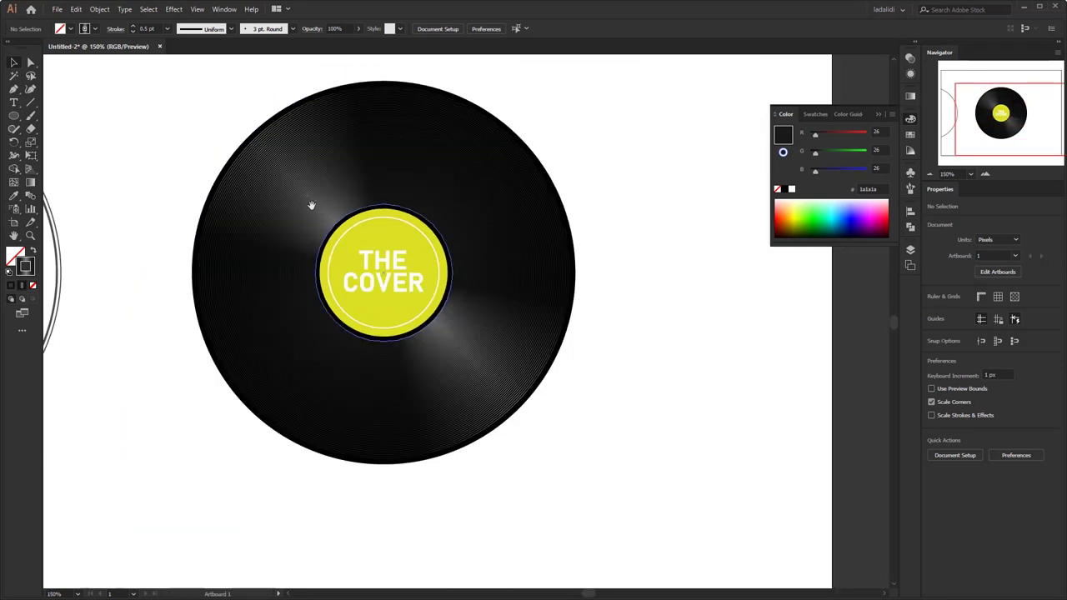
{"action": "left_click_drag", "start_coordinate": [312, 208], "coordinate": [386, 237]}
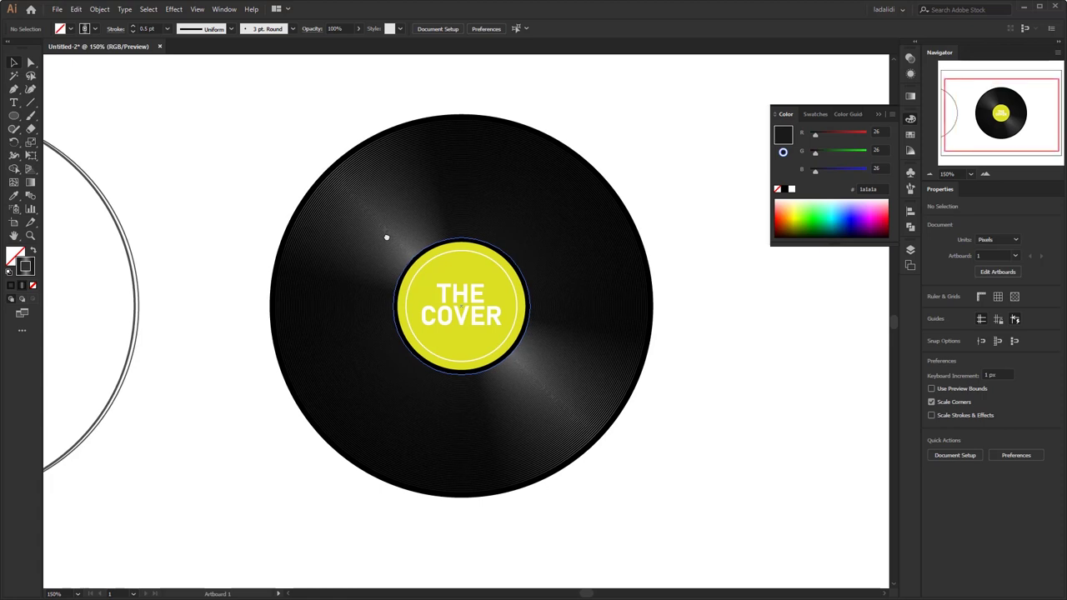
{"action": "left_click", "coordinate": [385, 237]}
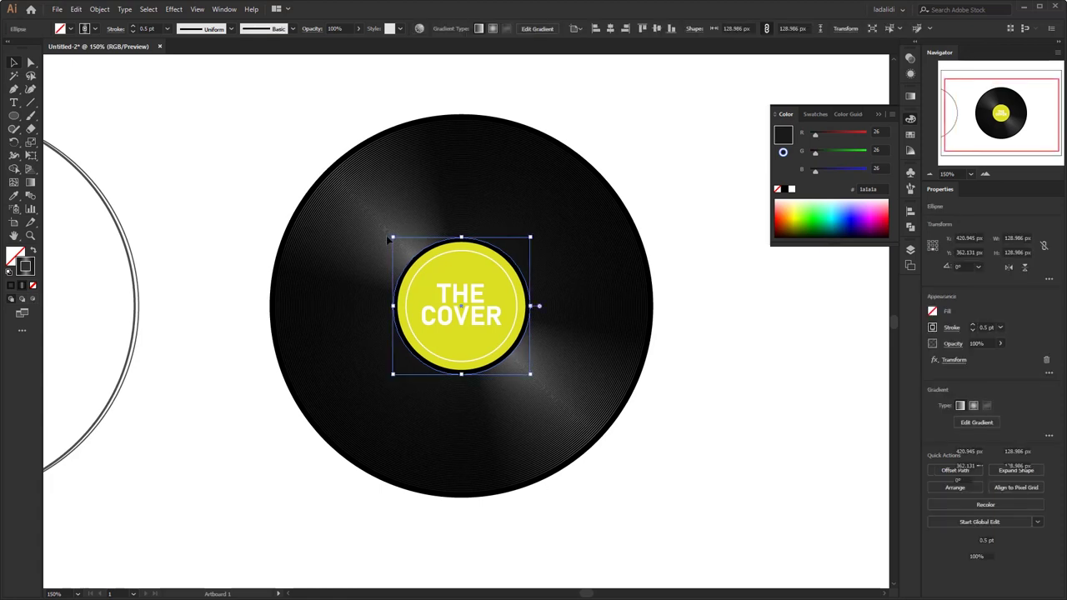
{"action": "key", "text": "Delete"}
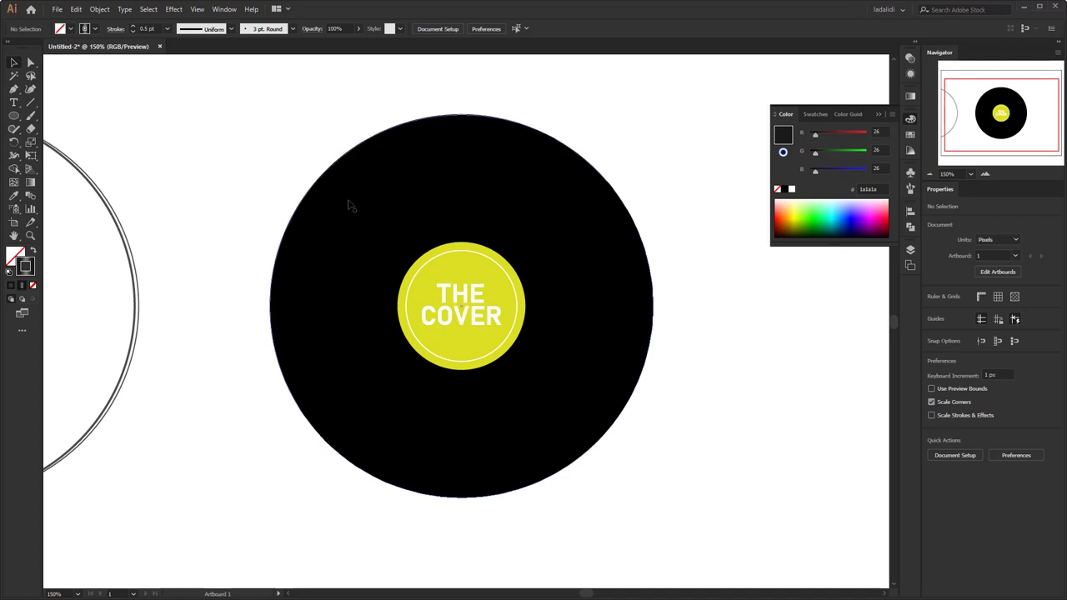
Step: Draw a gradient-stroked circle about 137 px wide around the yellow label, centred on the record, and deselect it
{"action": "left_click_drag", "start_coordinate": [13, 115], "coordinate": [58, 143]}
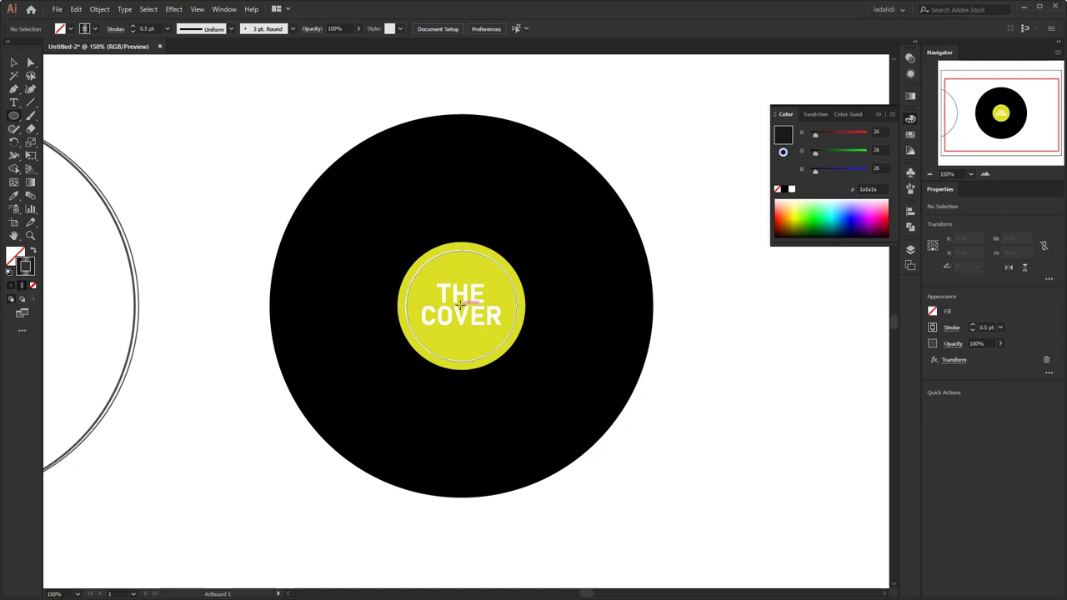
{"action": "left_click_drag", "start_coordinate": [461, 305], "coordinate": [534, 360]}
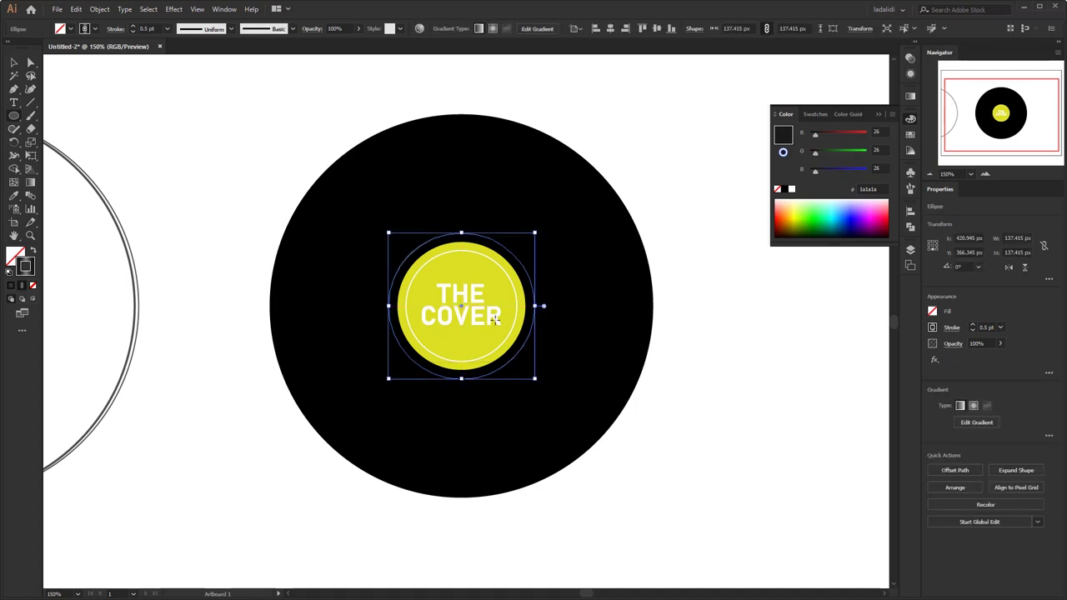
{"action": "key", "text": "v"}
{"action": "left_click", "coordinate": [688, 356]}
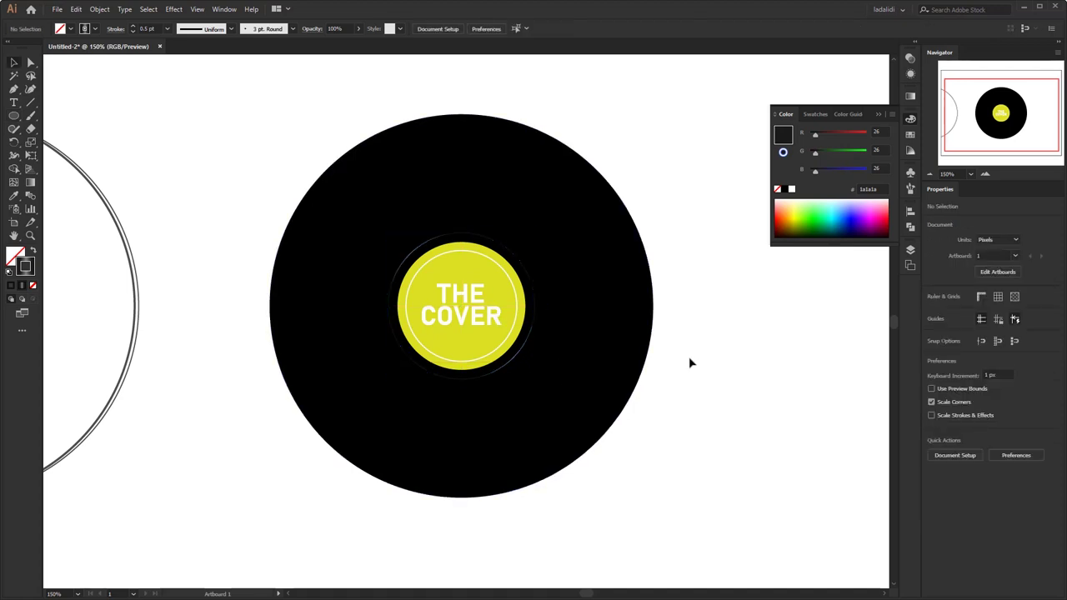
Step: Draw a concentric circle about 342 px wide just inside the record's outer edge and deselect it
{"action": "left_click", "coordinate": [14, 116]}
{"action": "left_click_drag", "start_coordinate": [461, 306], "coordinate": [642, 411]}
{"action": "left_click_drag", "start_coordinate": [644, 411], "coordinate": [641, 413]}
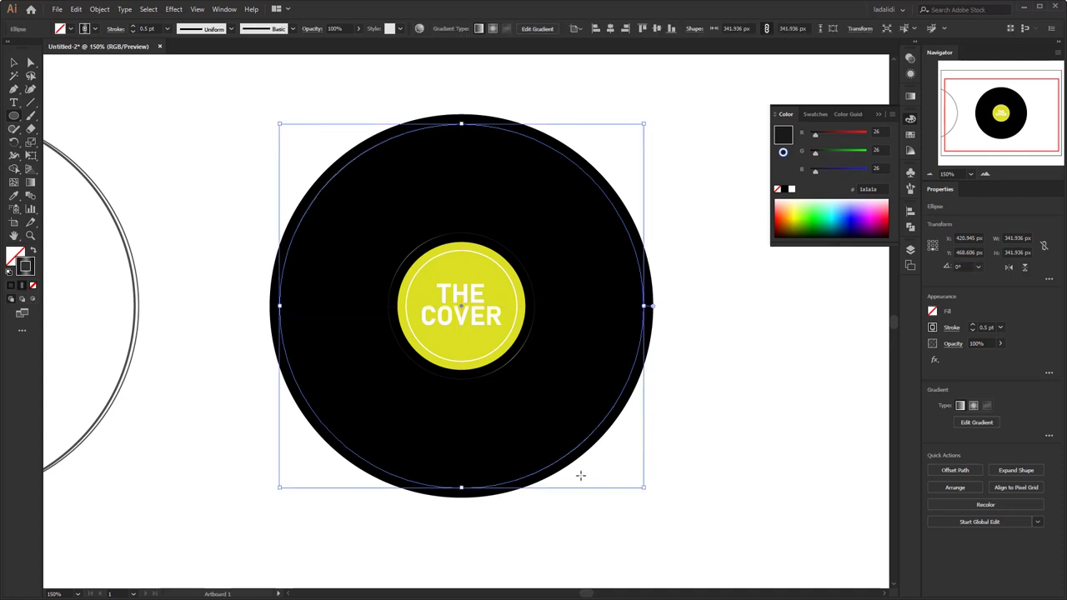
{"action": "key", "text": "v"}
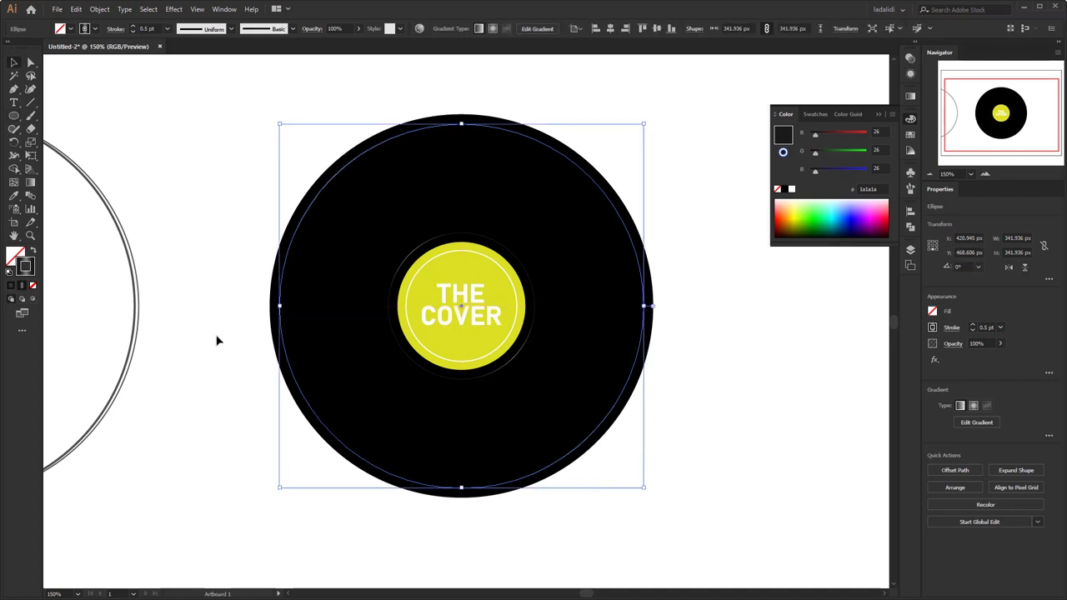
{"action": "left_click", "coordinate": [218, 340]}
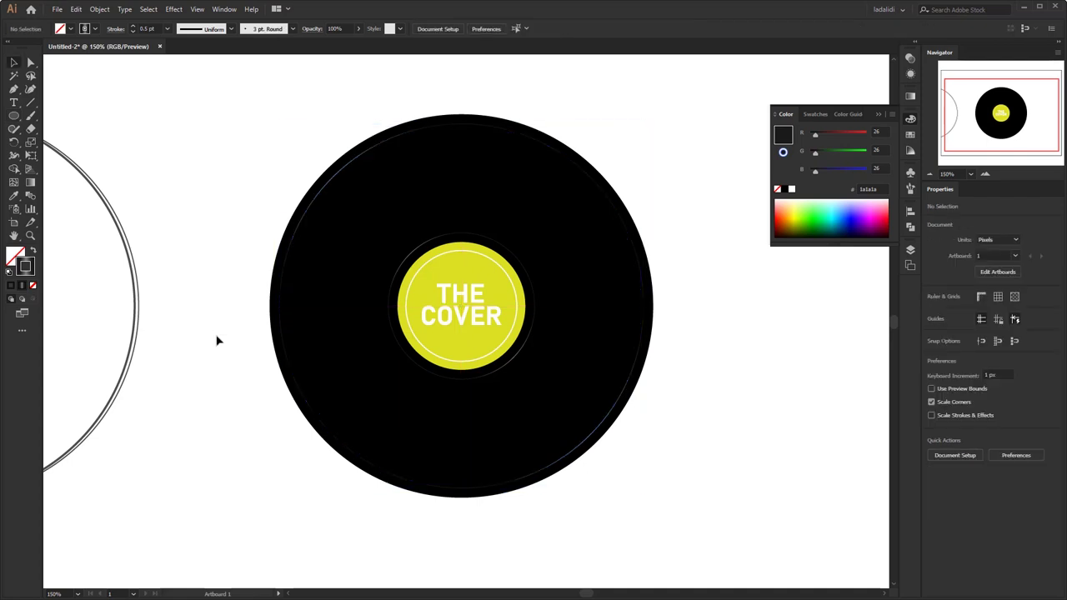
Step: Blend the inner and outer circles with a specified distance of 2 px to form the grooves, and deselect the blend
{"action": "left_click", "coordinate": [32, 197]}
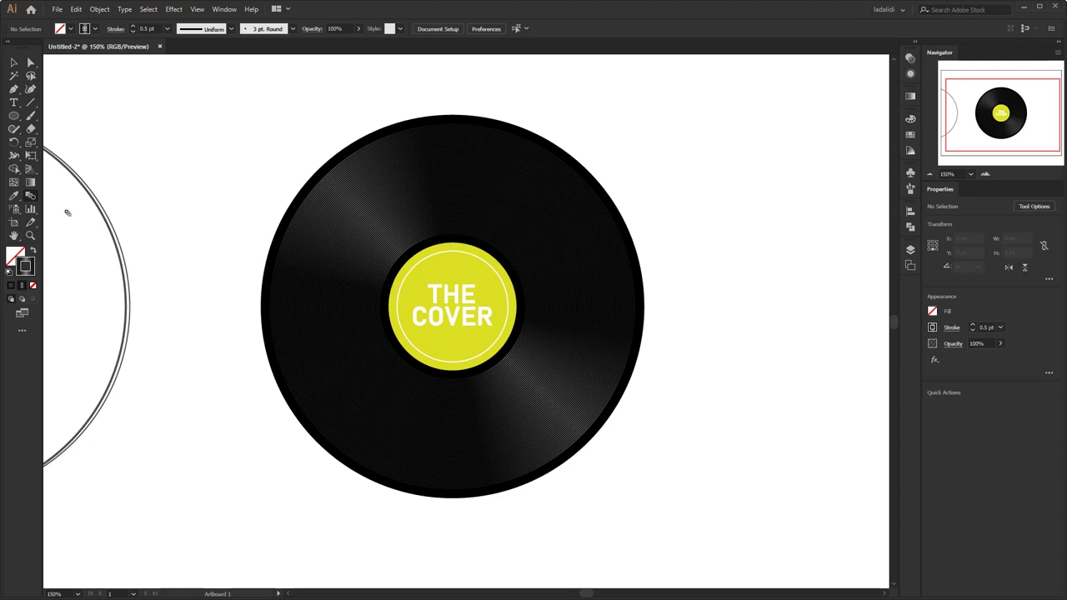
{"action": "double_click", "coordinate": [31, 198]}
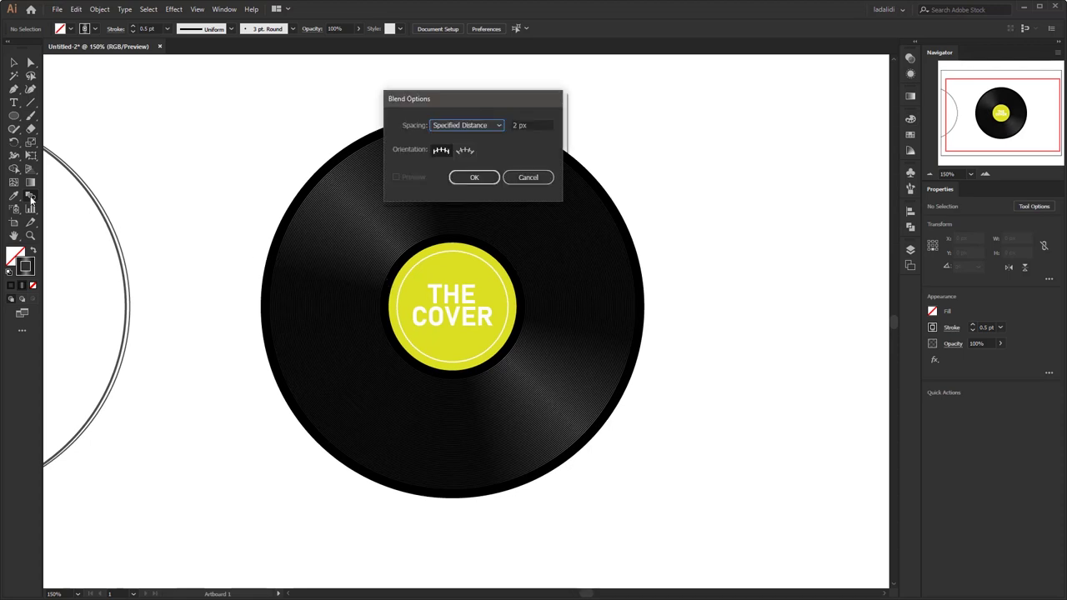
{"action": "left_click", "coordinate": [533, 124]}
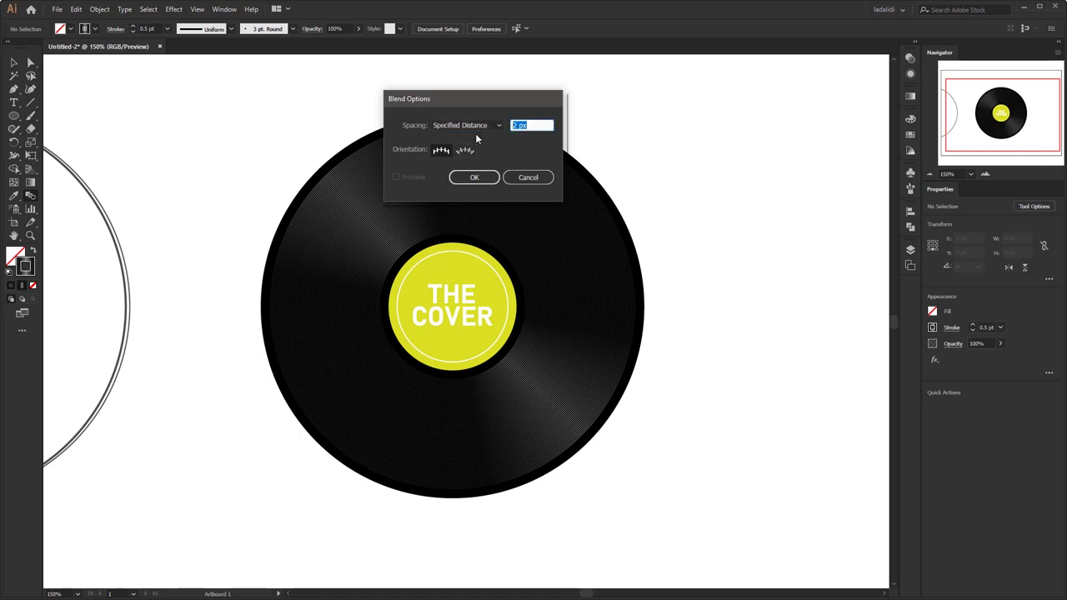
{"action": "left_click", "coordinate": [479, 176]}
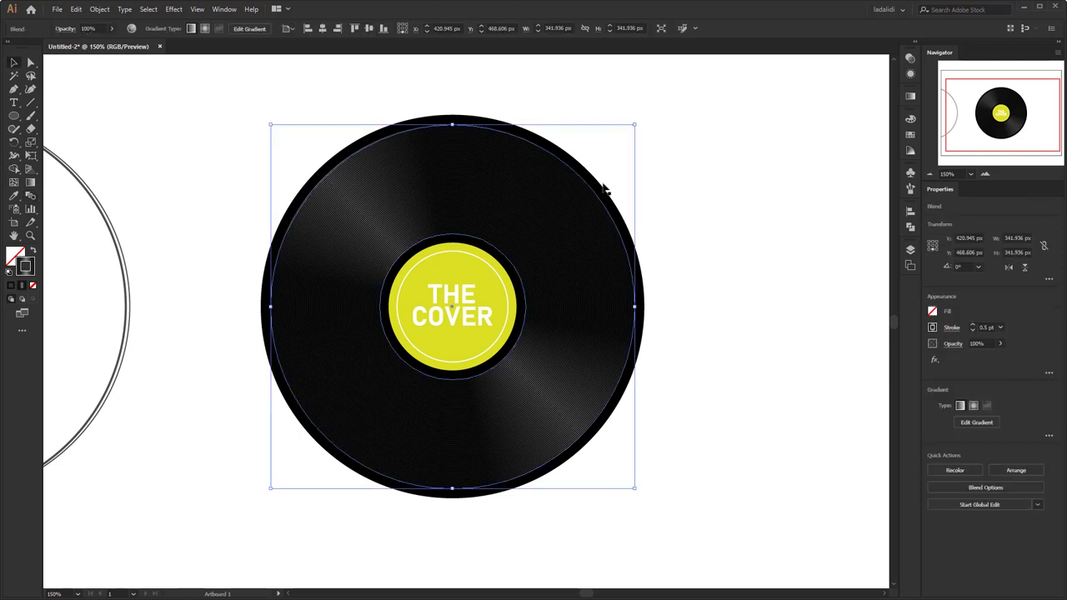
{"action": "left_click", "coordinate": [685, 180]}
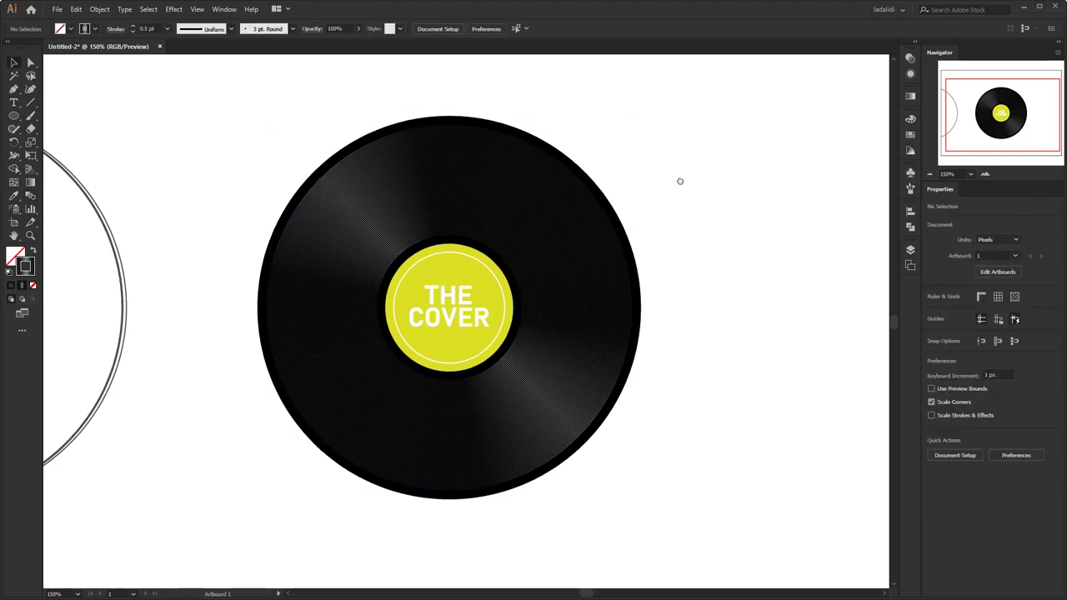
Step: Extend the groove blend's stroke gradient to dark end stops at 0% and 100%, adding a dark stop near 54.75% and a second grey highlight at 73.74%
{"action": "scroll", "coordinate": [379, 232], "scroll_direction": "up", "scroll_amount": 3}
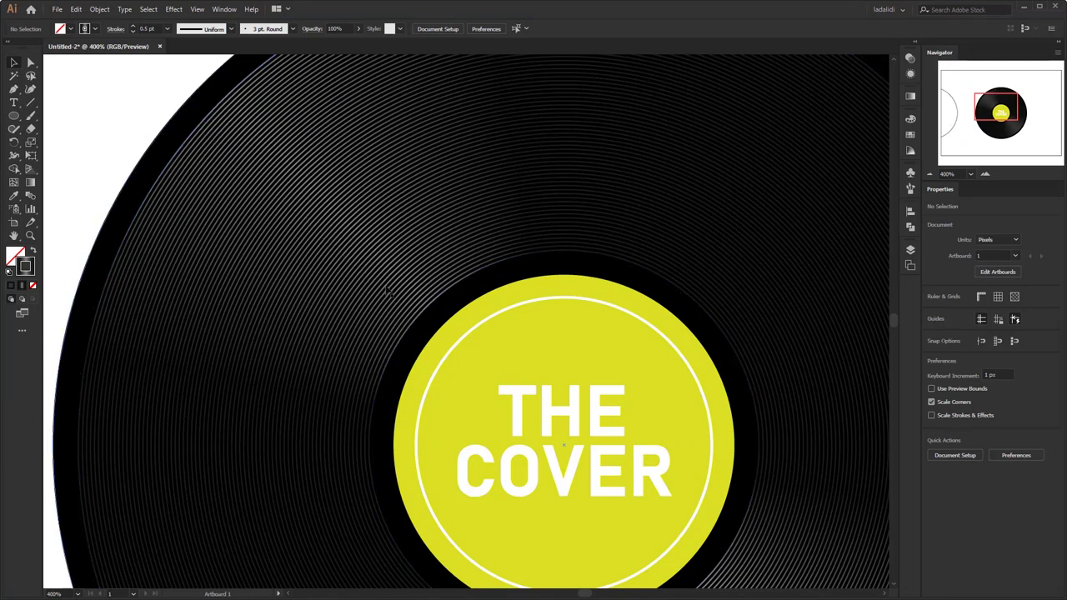
{"action": "scroll", "coordinate": [430, 310], "scroll_direction": "down", "scroll_amount": 2}
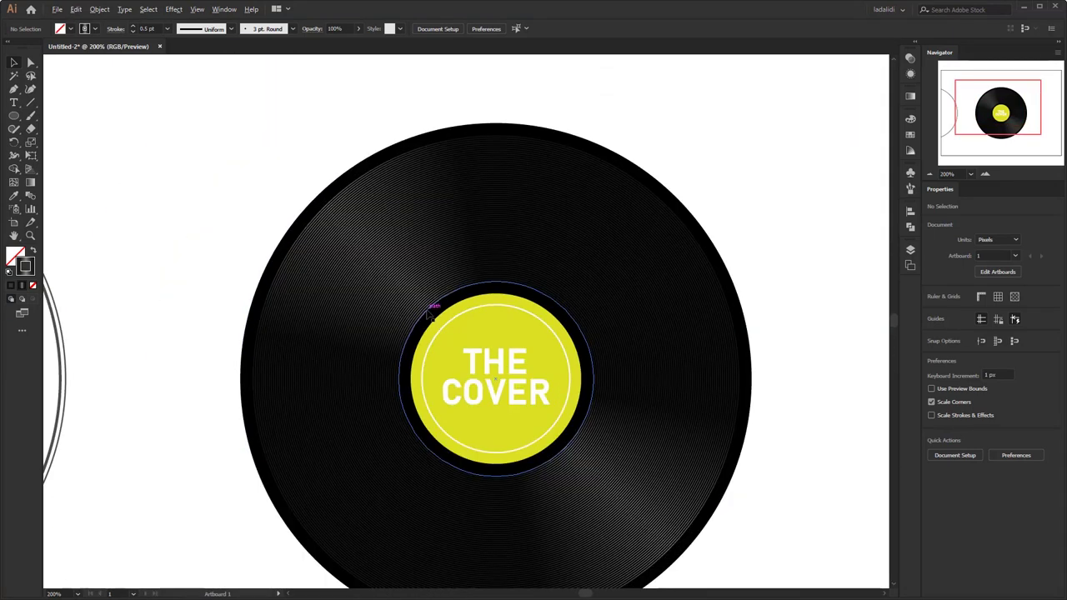
{"action": "scroll", "coordinate": [429, 315], "scroll_direction": "down", "scroll_amount": 1}
{"action": "scroll", "coordinate": [449, 270], "scroll_direction": "down", "scroll_amount": 1}
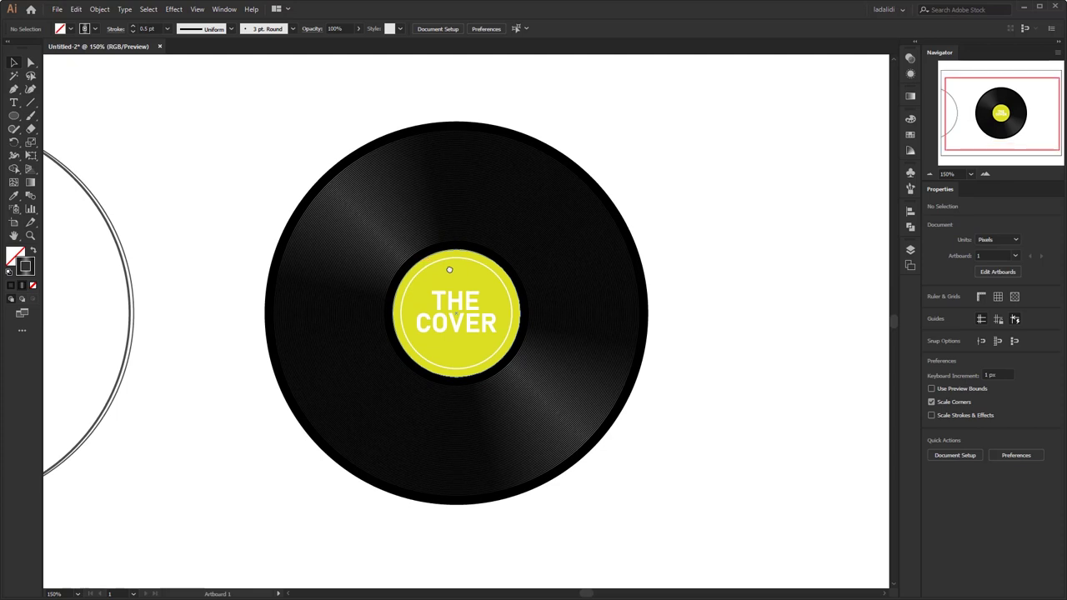
{"action": "left_click", "coordinate": [528, 241]}
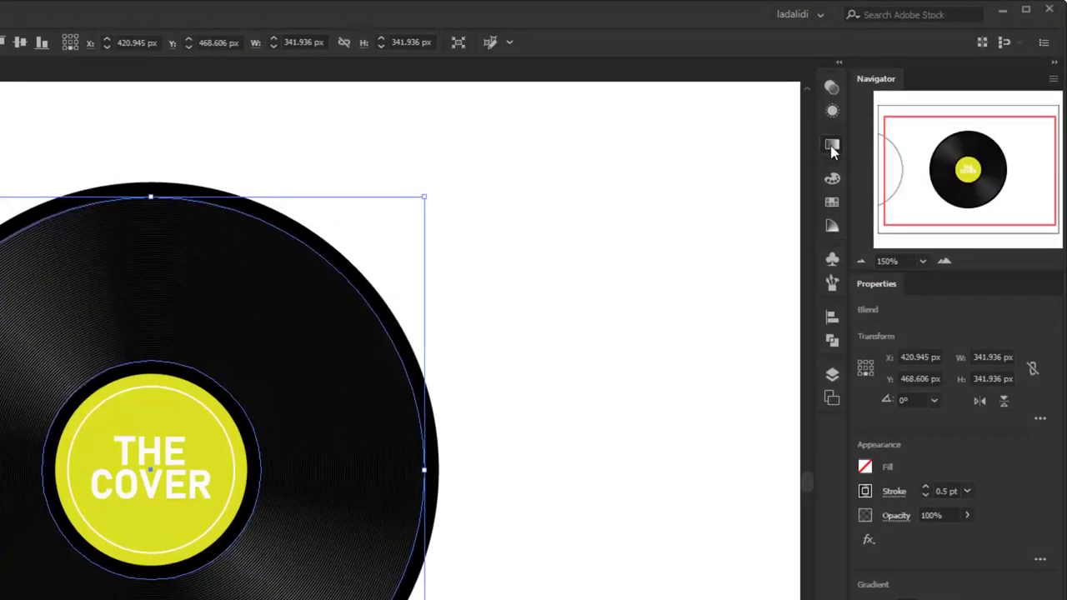
{"action": "left_click", "coordinate": [857, 130]}
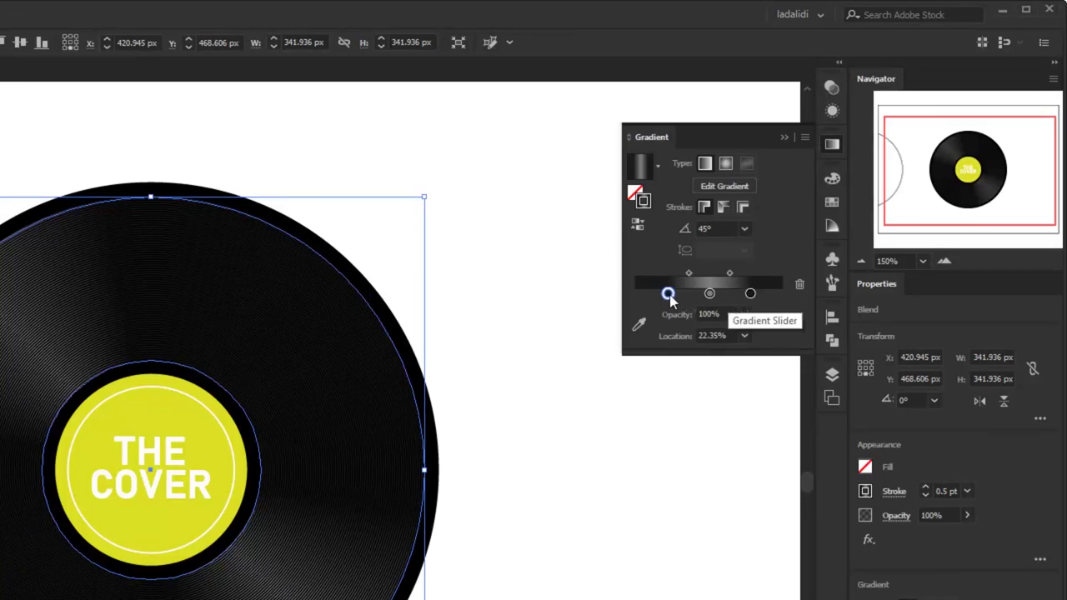
{"action": "left_click_drag", "start_coordinate": [668, 294], "coordinate": [636, 294]}
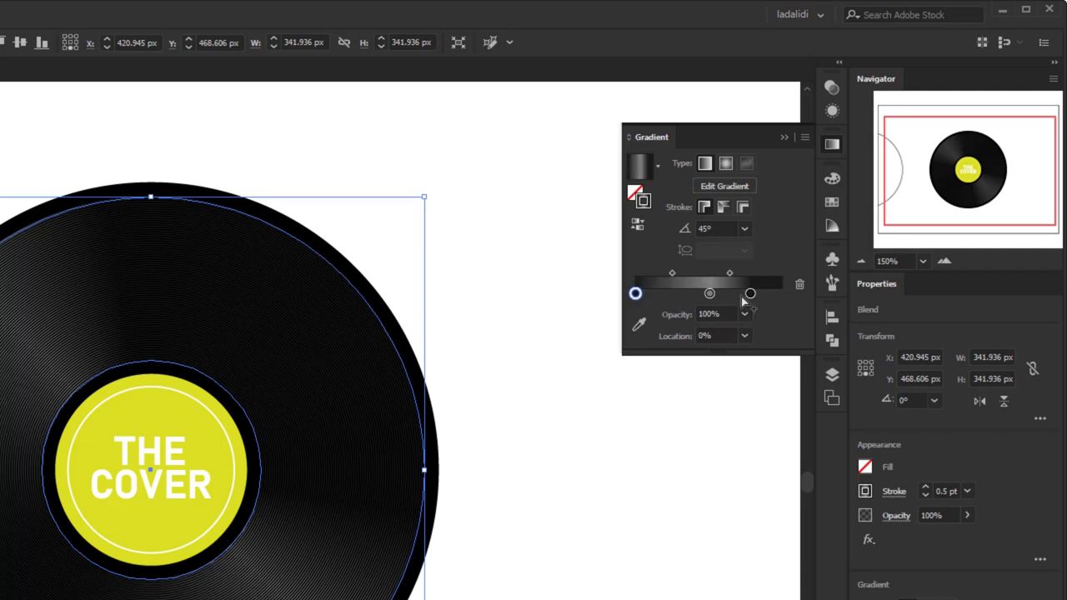
{"action": "left_click_drag", "start_coordinate": [750, 294], "coordinate": [789, 293]}
{"action": "mouse_move", "coordinate": [710, 294]}
{"action": "left_mouse_down"}
{"action": "mouse_move", "coordinate": [688, 294]}
{"action": "mouse_move", "coordinate": [715, 293]}
{"action": "left_mouse_up"}
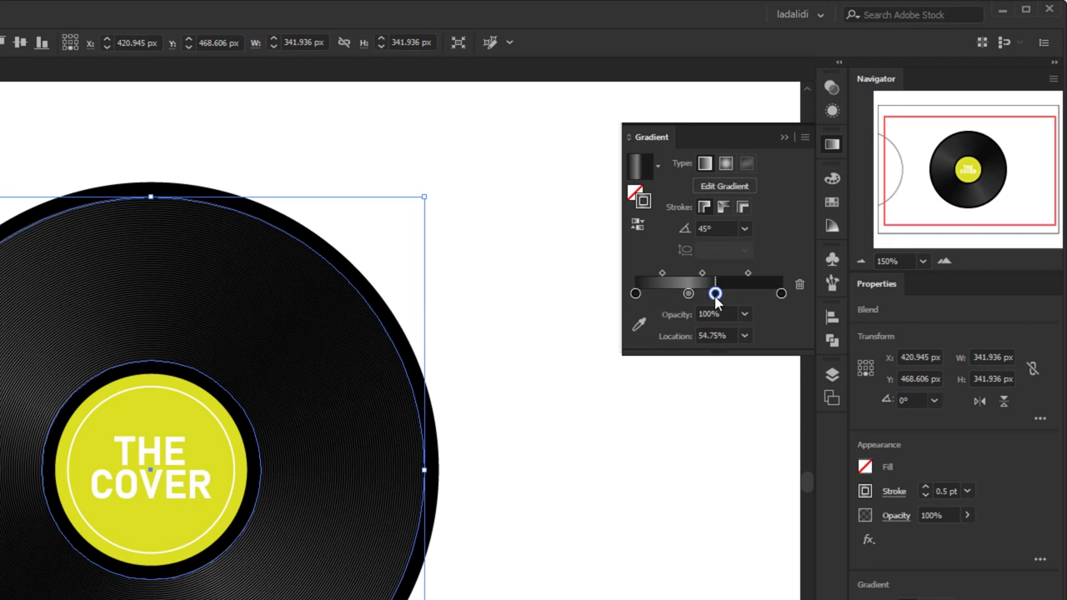
{"action": "left_click", "coordinate": [743, 293]}
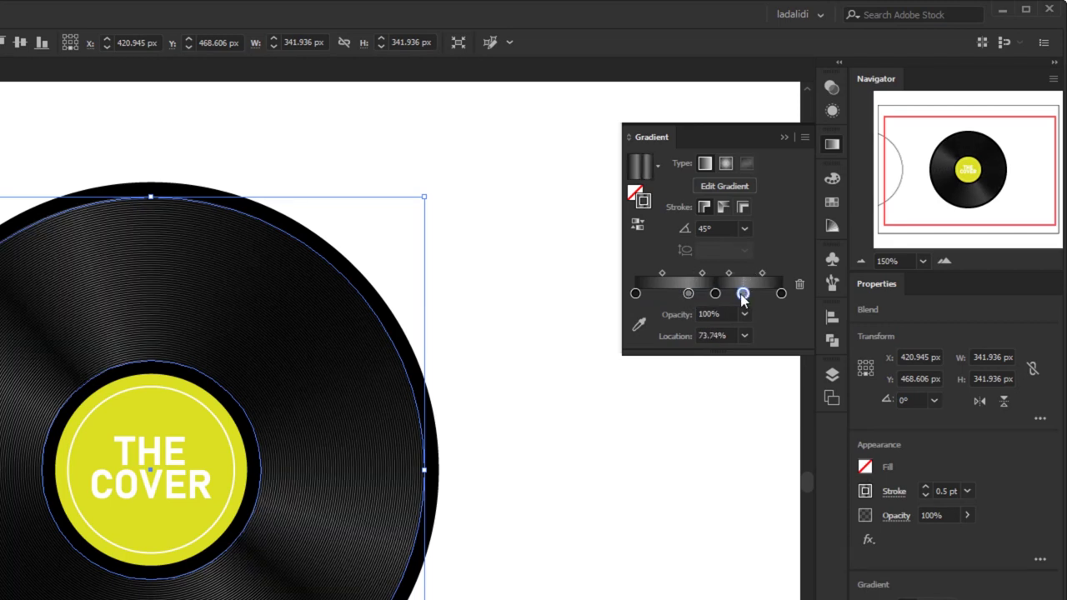
Step: Move the first grey highlight slightly towards the gradient's start and recolour both highlight stops with the next darker grey swatch
{"action": "left_click_drag", "start_coordinate": [687, 293], "coordinate": [680, 293]}
{"action": "double_click", "coordinate": [680, 293]}
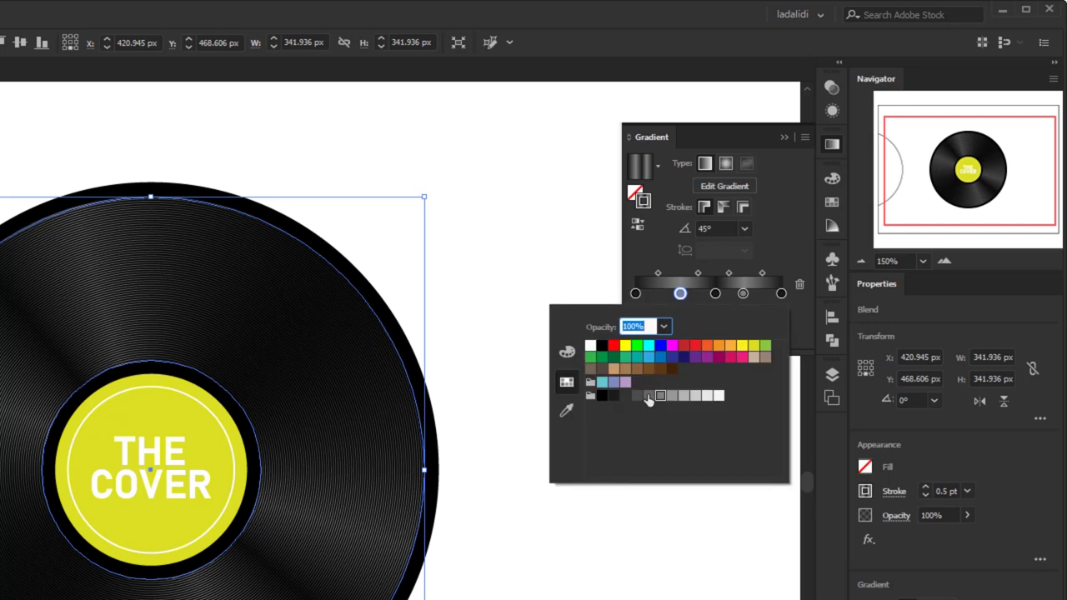
{"action": "left_click", "coordinate": [648, 396]}
{"action": "left_click", "coordinate": [743, 294]}
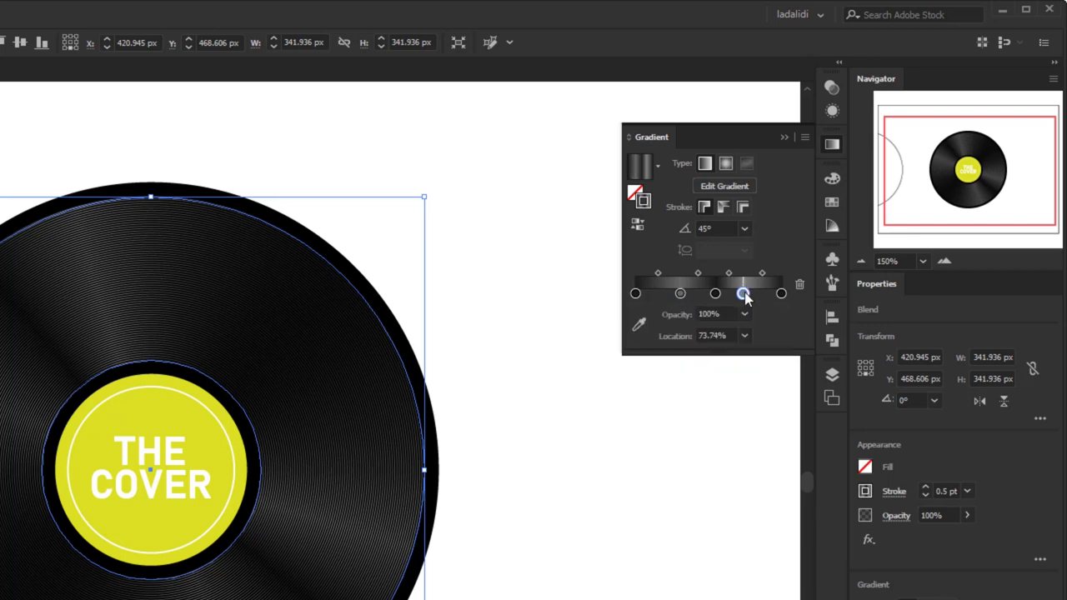
{"action": "double_click", "coordinate": [742, 293]}
{"action": "left_click", "coordinate": [648, 396]}
Step: Fine-tune the groove gradient by setting the middle dark stop to 53.07% and the first highlight to 35.2%, and deselect the blend
{"action": "left_click", "coordinate": [715, 293]}
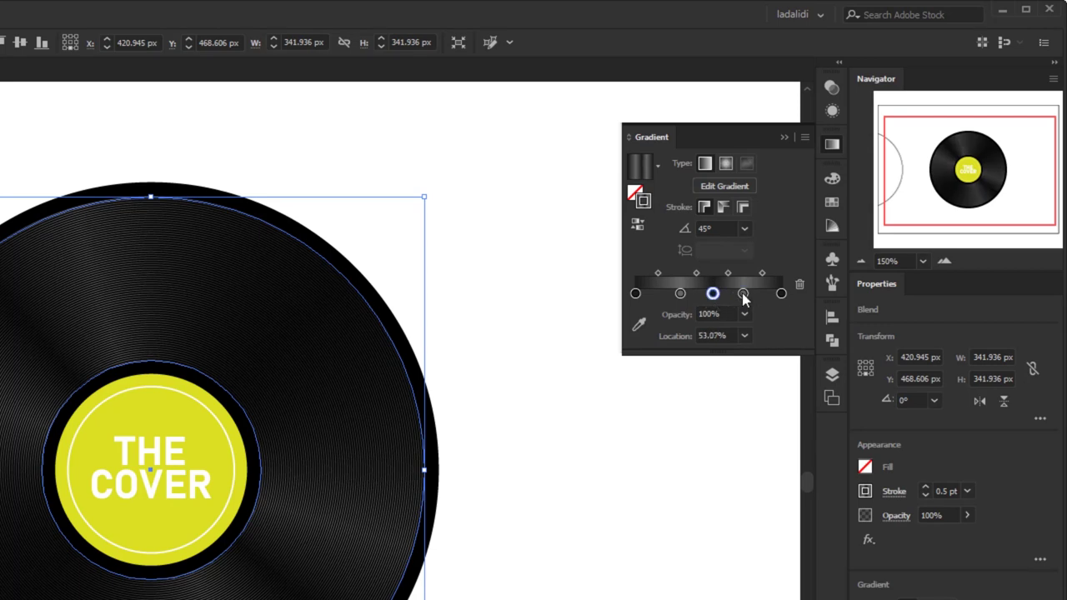
{"action": "left_click_drag", "start_coordinate": [742, 293], "coordinate": [686, 293]}
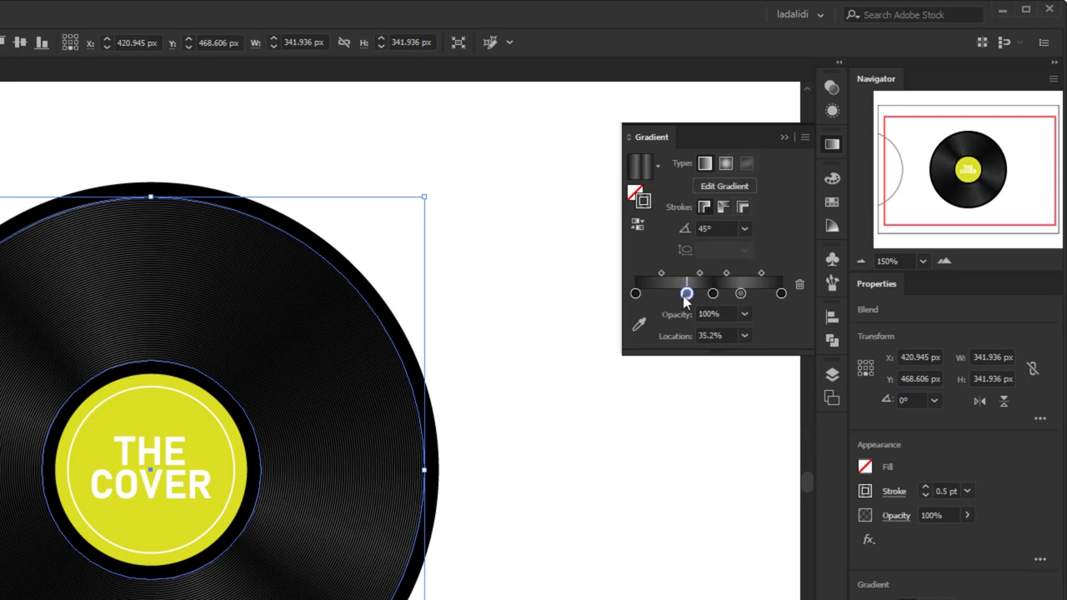
{"action": "left_click", "coordinate": [782, 127]}
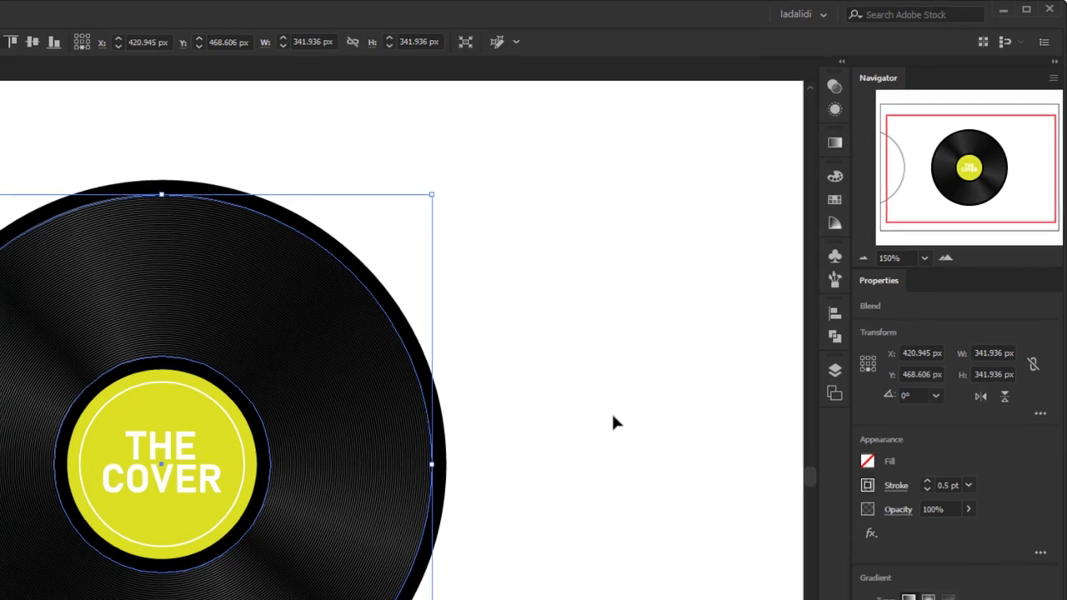
{"action": "left_click", "coordinate": [610, 416]}
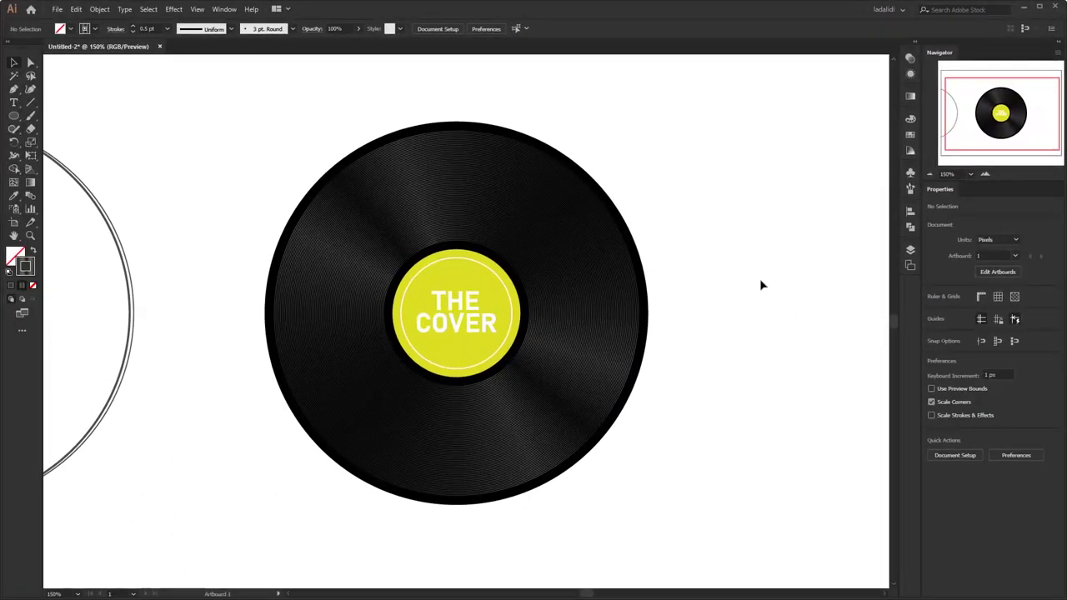
Step: Expand the groove blend into a group of separate ring paths
{"action": "left_click", "coordinate": [435, 177]}
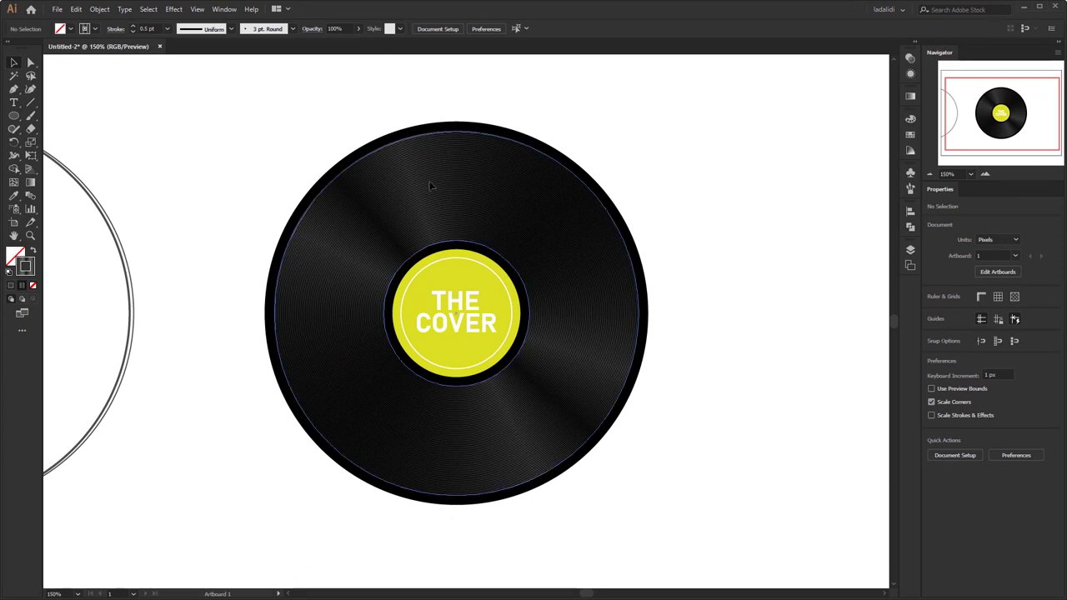
{"action": "left_click", "coordinate": [99, 9]}
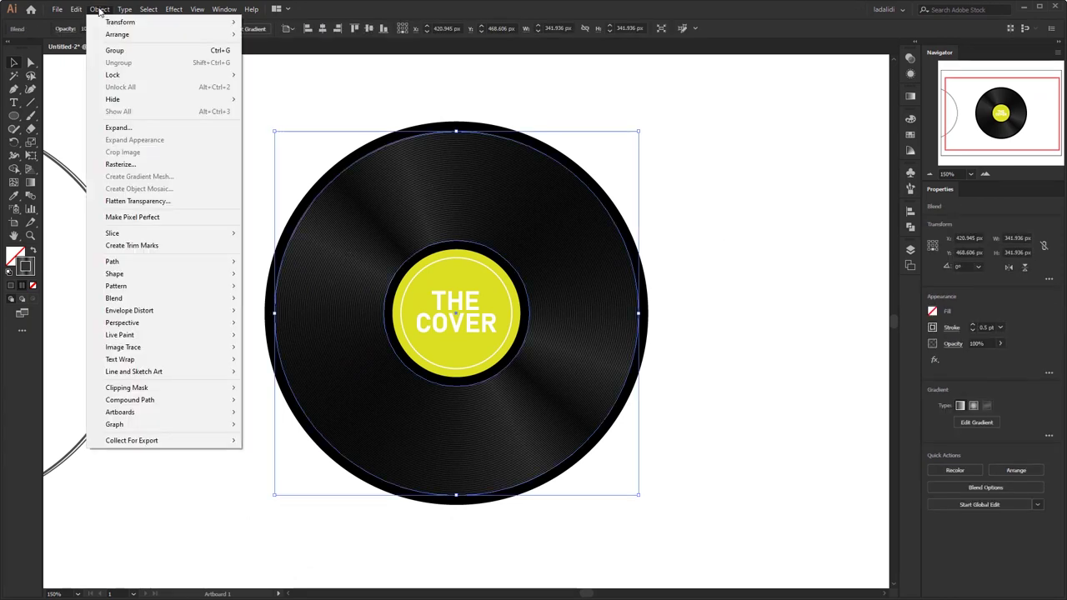
{"action": "left_click", "coordinate": [127, 129]}
{"action": "left_click", "coordinate": [128, 329]}
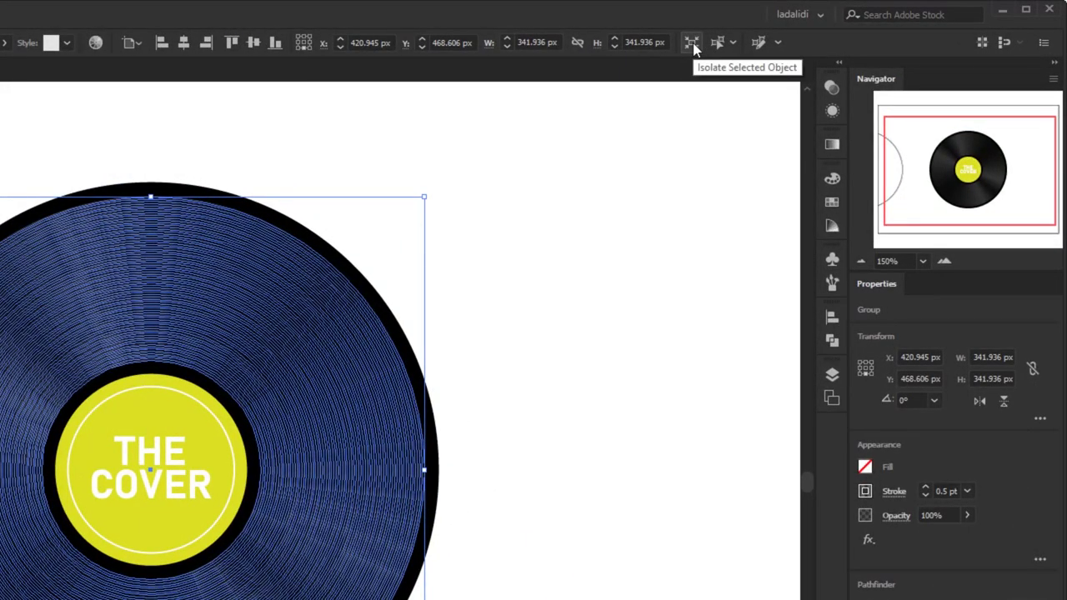
Step: Isolate the expanded groove group, delete five rings at varied radii to form track separators, and exit isolation
{"action": "left_click", "coordinate": [693, 41]}
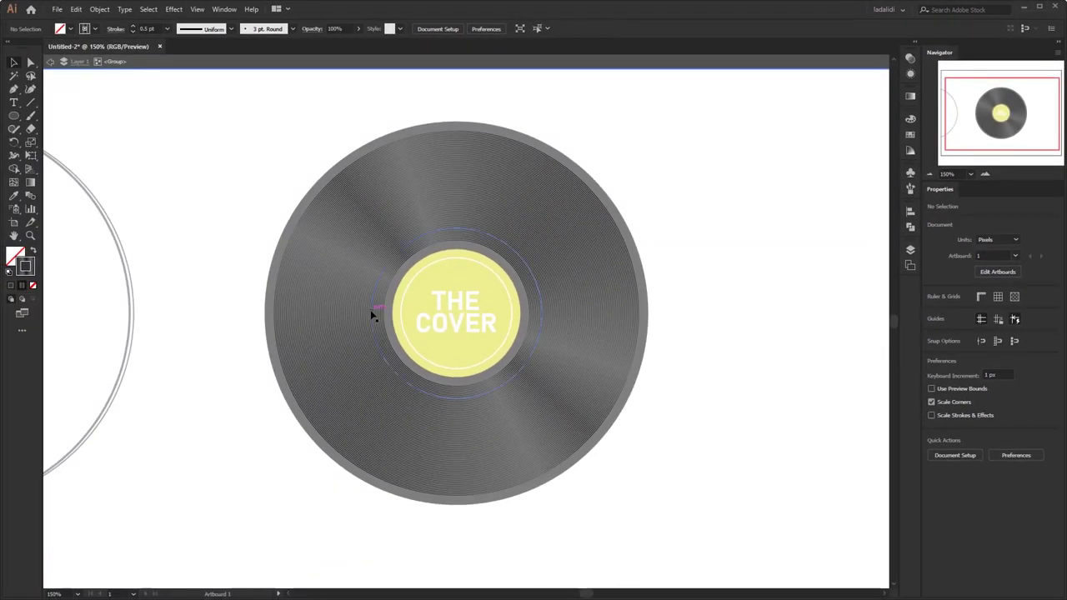
{"action": "left_click", "coordinate": [370, 312]}
{"action": "left_click", "coordinate": [350, 313], "text": "shift"}
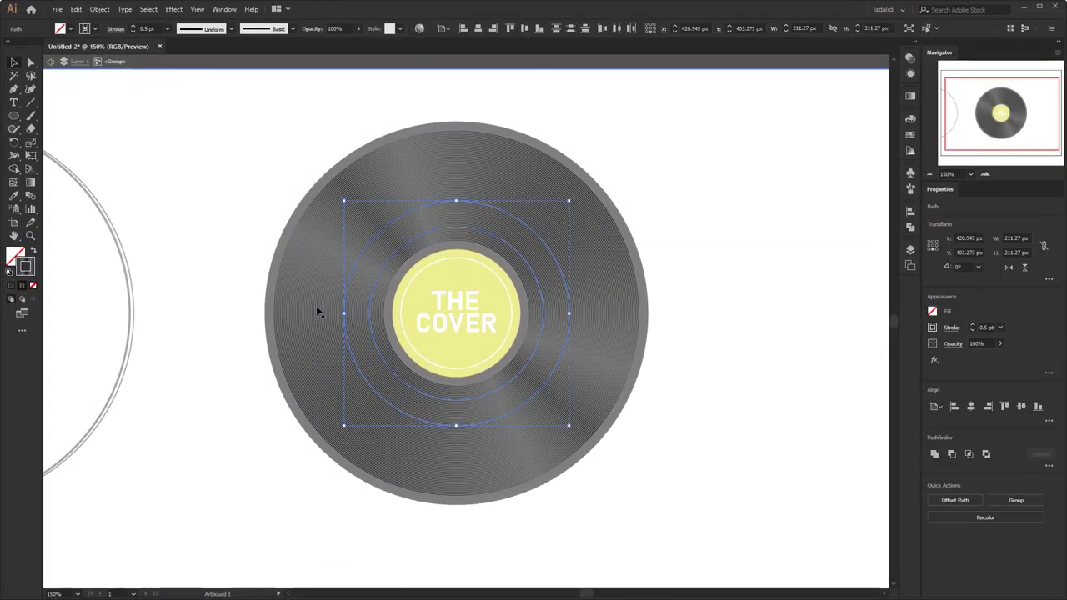
{"action": "left_click", "coordinate": [316, 309], "text": "shift"}
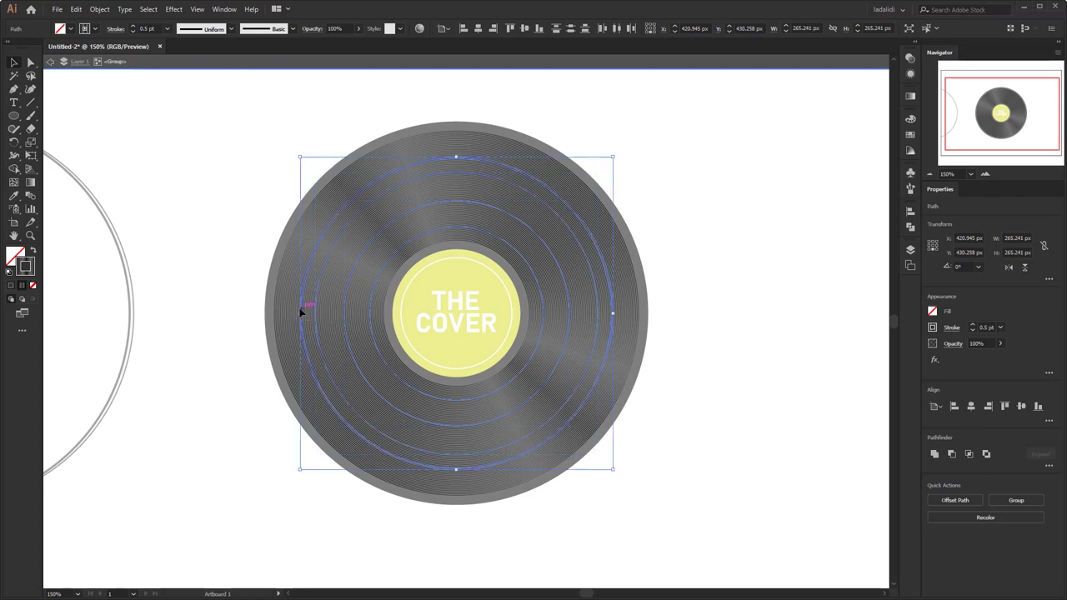
{"action": "left_click", "coordinate": [286, 313], "text": "shift"}
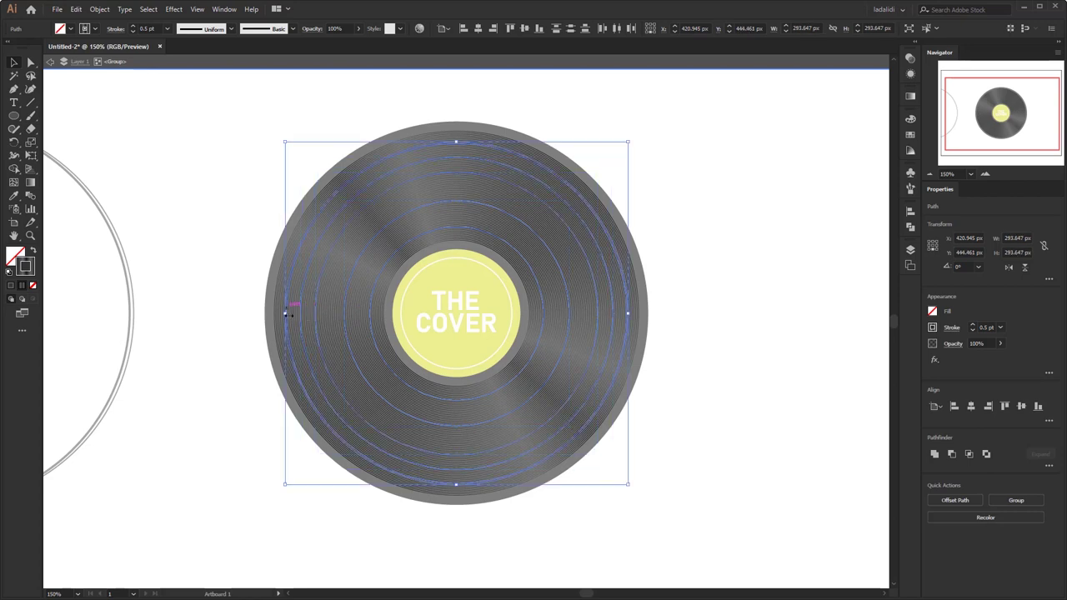
{"action": "double_click", "coordinate": [203, 329]}
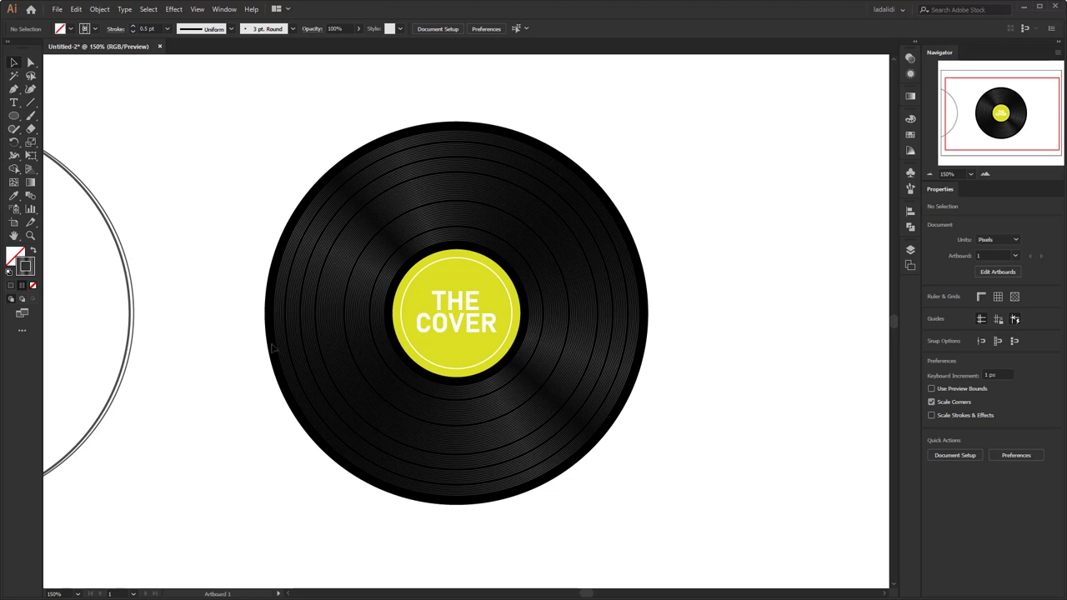
Step: Fill the record's round yellow centre label with the bright pink swatch and deselect it
{"action": "left_click", "coordinate": [450, 341]}
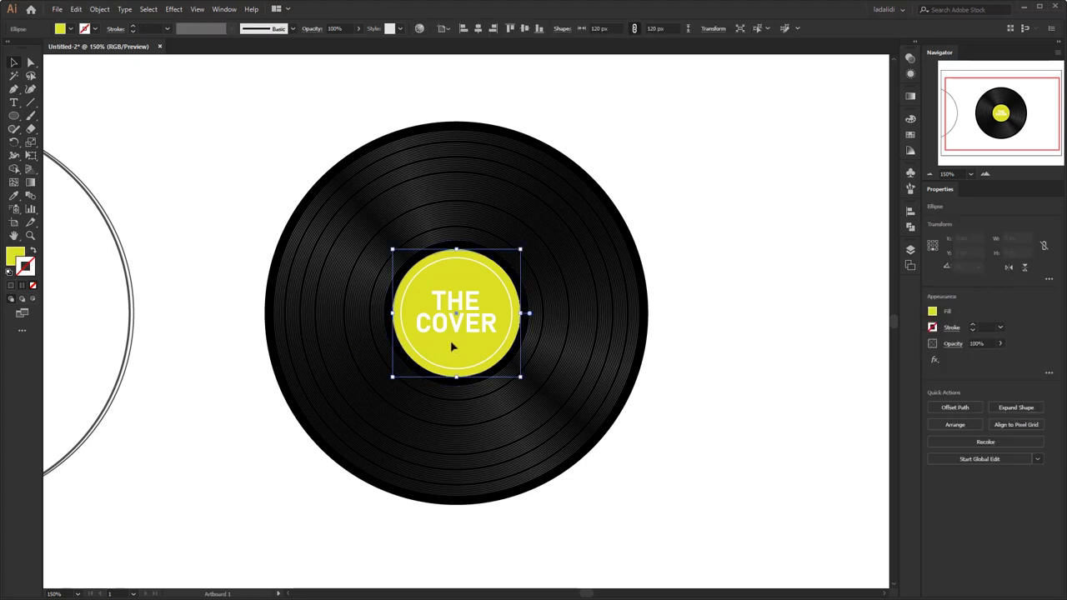
{"action": "left_click", "coordinate": [910, 134]}
{"action": "left_click", "coordinate": [799, 164]}
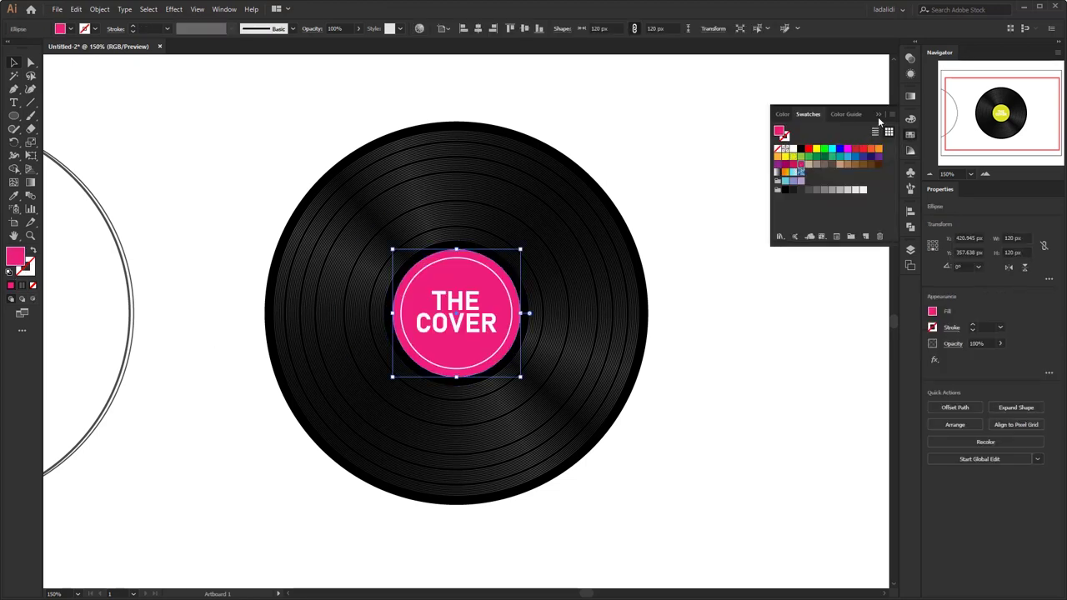
{"action": "left_click", "coordinate": [877, 116]}
{"action": "left_click", "coordinate": [772, 177]}
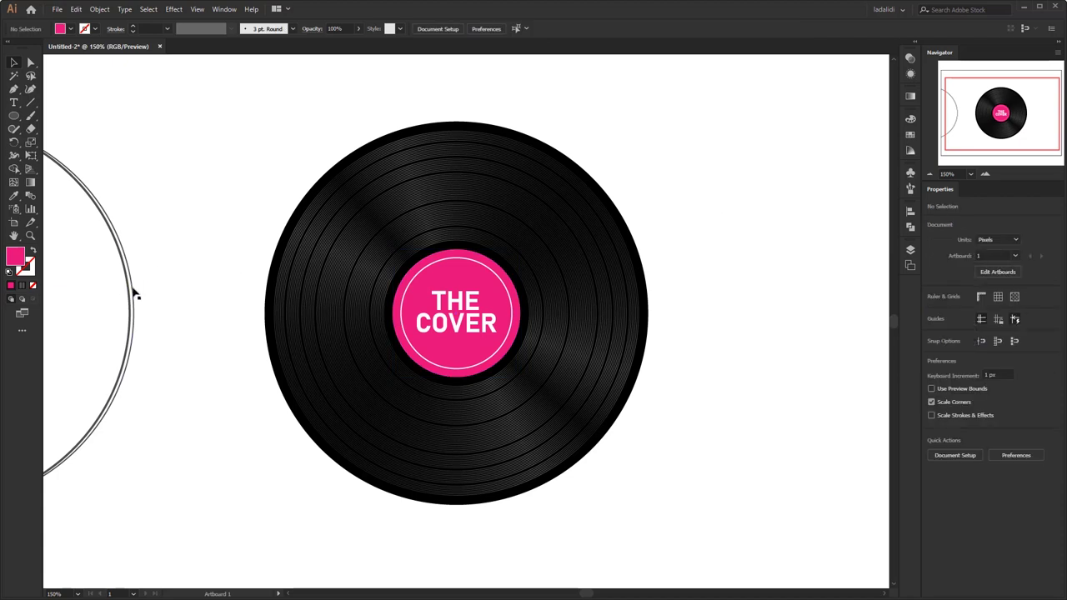
Step: Place a copy of the 1 pt compound circle outline over the record, bring it to the front, and centre it on the record both ways
{"action": "left_click_drag", "start_coordinate": [135, 294], "coordinate": [566, 292]}
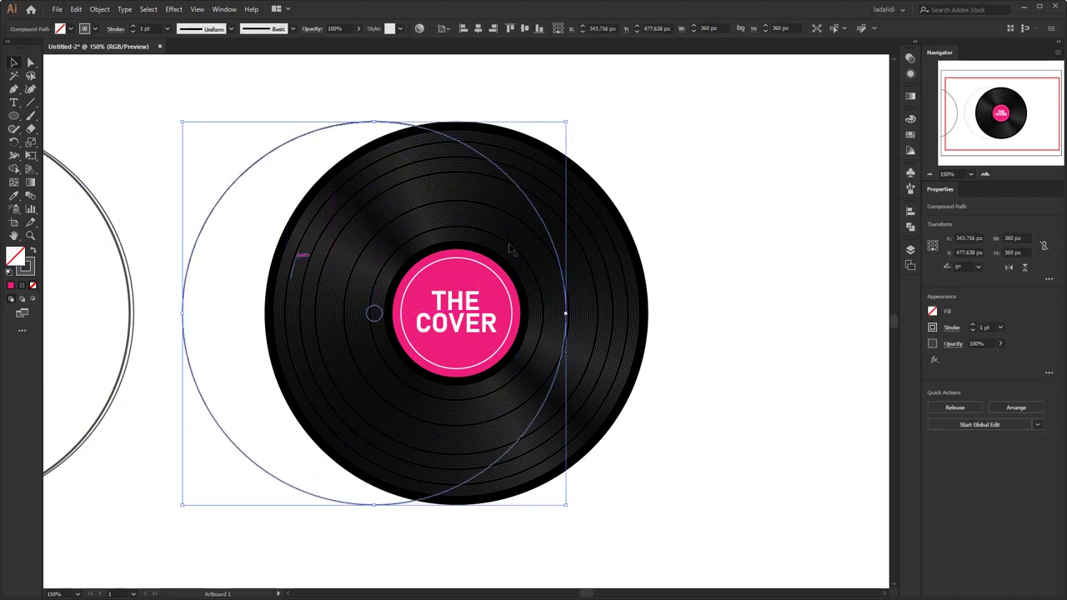
{"action": "left_click_drag", "start_coordinate": [262, 161], "coordinate": [293, 161]}
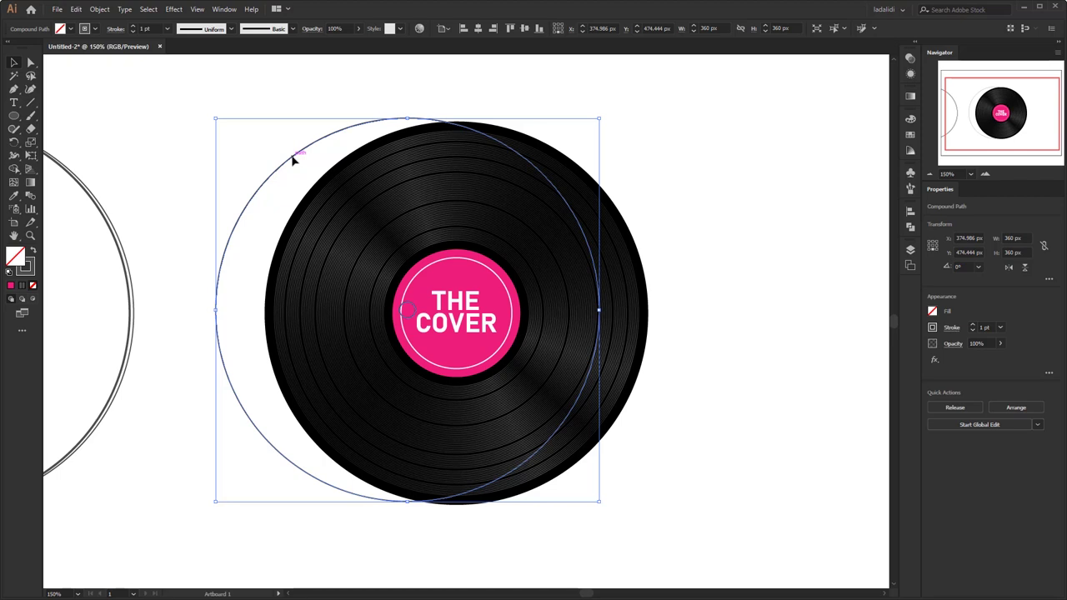
{"action": "right_click", "coordinate": [291, 161]}
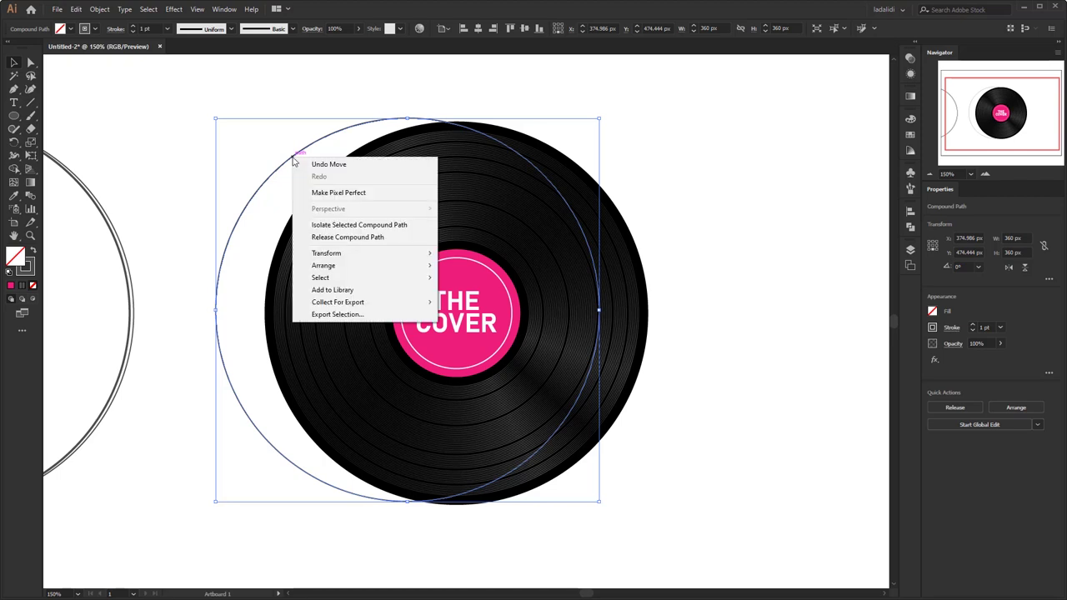
{"action": "mouse_move", "coordinate": [338, 267]}
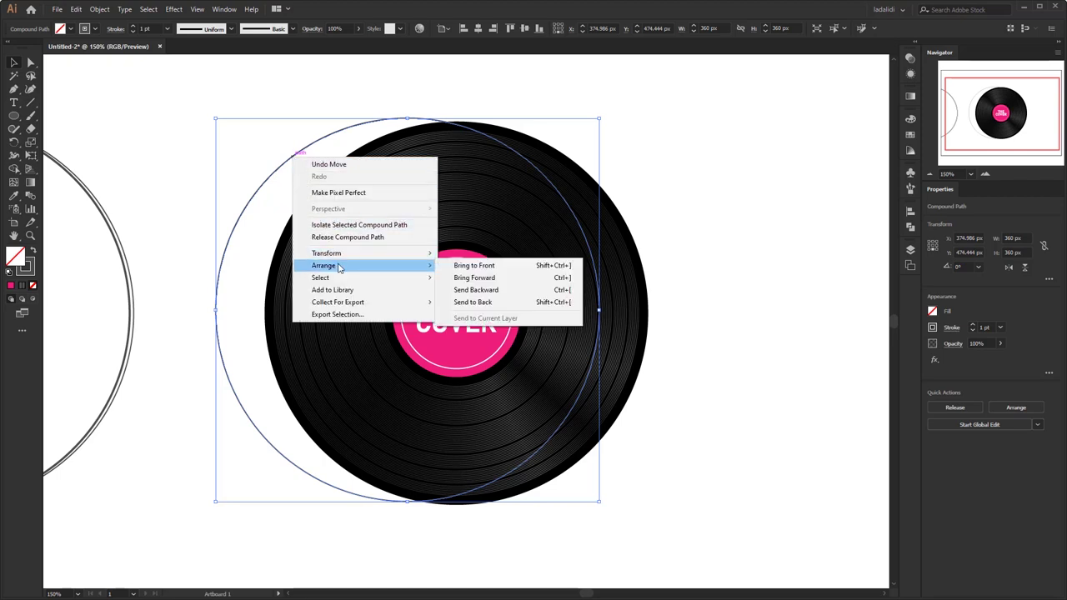
{"action": "left_click", "coordinate": [472, 266]}
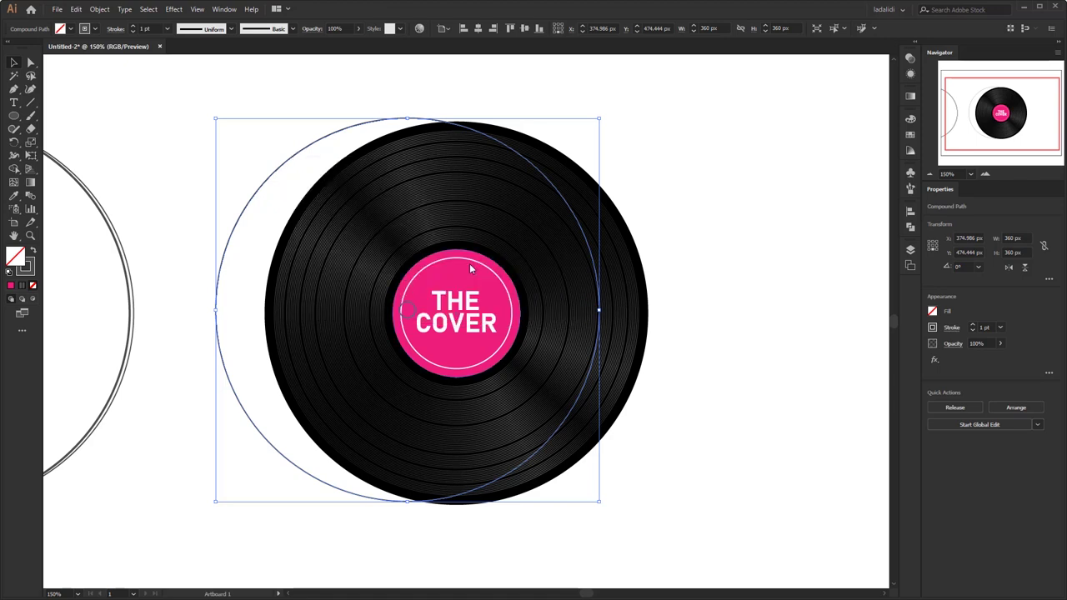
{"action": "left_click", "coordinate": [479, 30]}
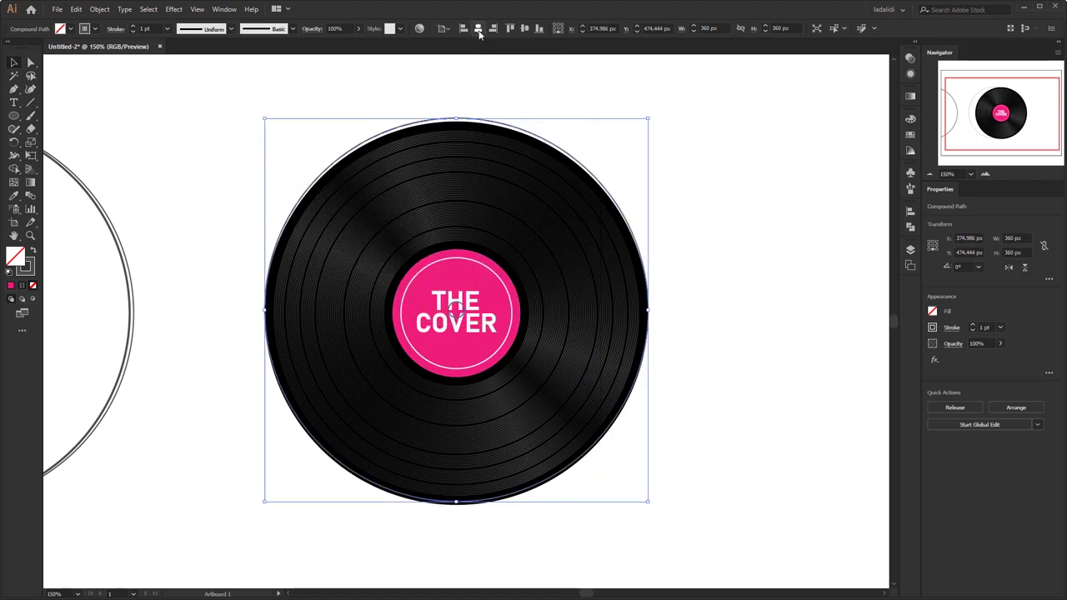
{"action": "left_click", "coordinate": [521, 30]}
Step: Make a clipping mask from the record and the compound circle to cut the spindle hole, and deselect the result
{"action": "left_click_drag", "start_coordinate": [592, 92], "coordinate": [282, 513]}
{"action": "right_click", "coordinate": [482, 210]}
{"action": "left_click", "coordinate": [513, 288]}
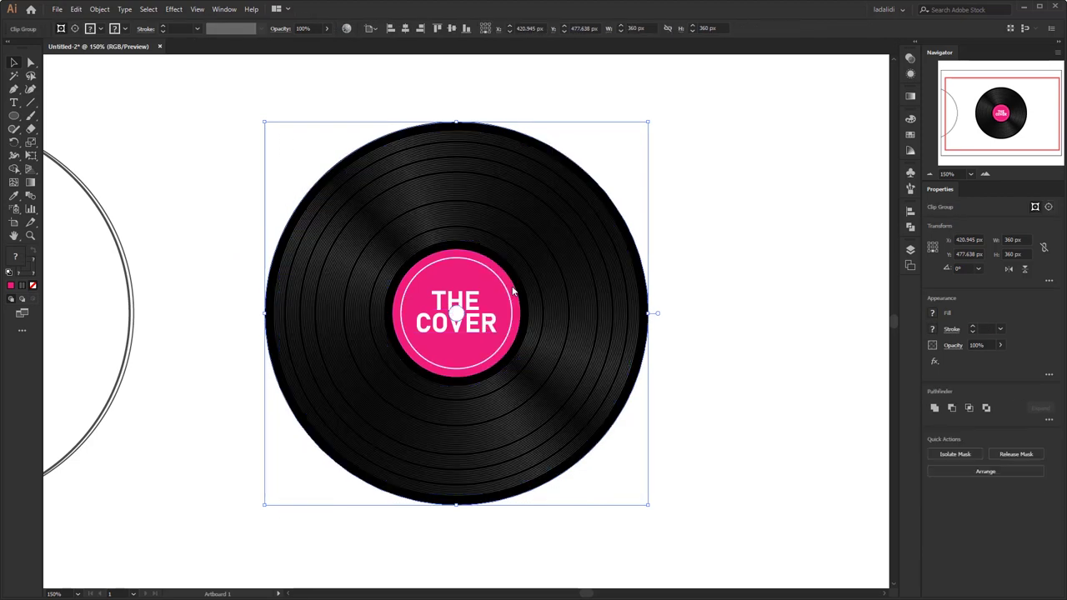
{"action": "left_click", "coordinate": [210, 162]}
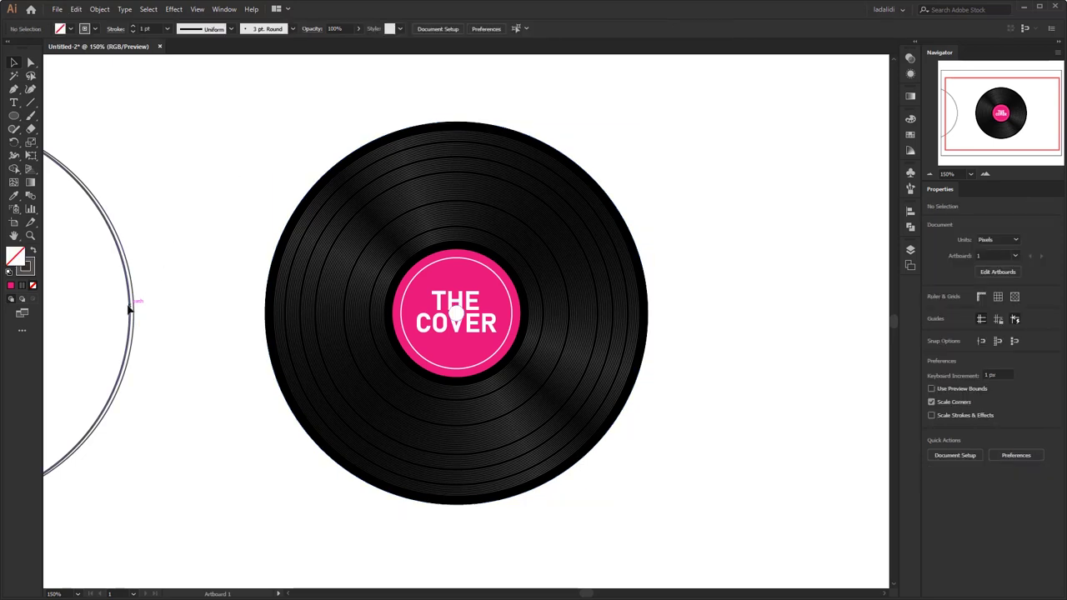
Step: Move the 2 pt outline from beside the record onto the clipped record so it traces the edge and hole, and deselect it
{"action": "left_click_drag", "start_coordinate": [131, 302], "coordinate": [648, 310]}
{"action": "left_click", "coordinate": [710, 305]}
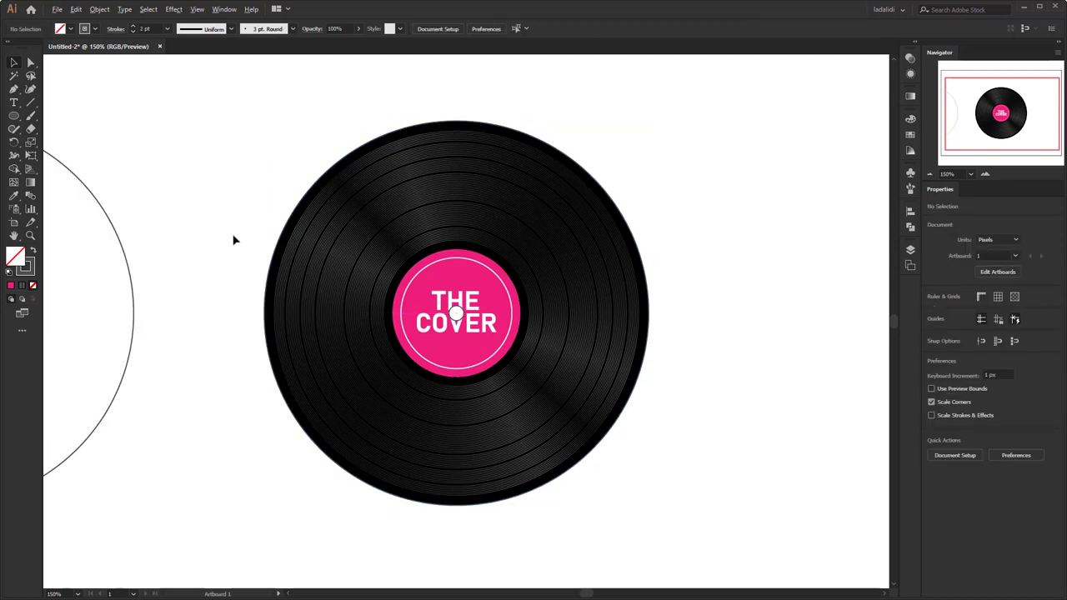
Step: Group all parts of the pink-label record and place a copy of the group beyond the yellow-label record, with nothing selected
{"action": "scroll", "coordinate": [233, 240], "scroll_direction": "down", "scroll_amount": 2}
{"action": "left_click_drag", "start_coordinate": [229, 206], "coordinate": [473, 436]}
{"action": "right_click", "coordinate": [355, 260]}
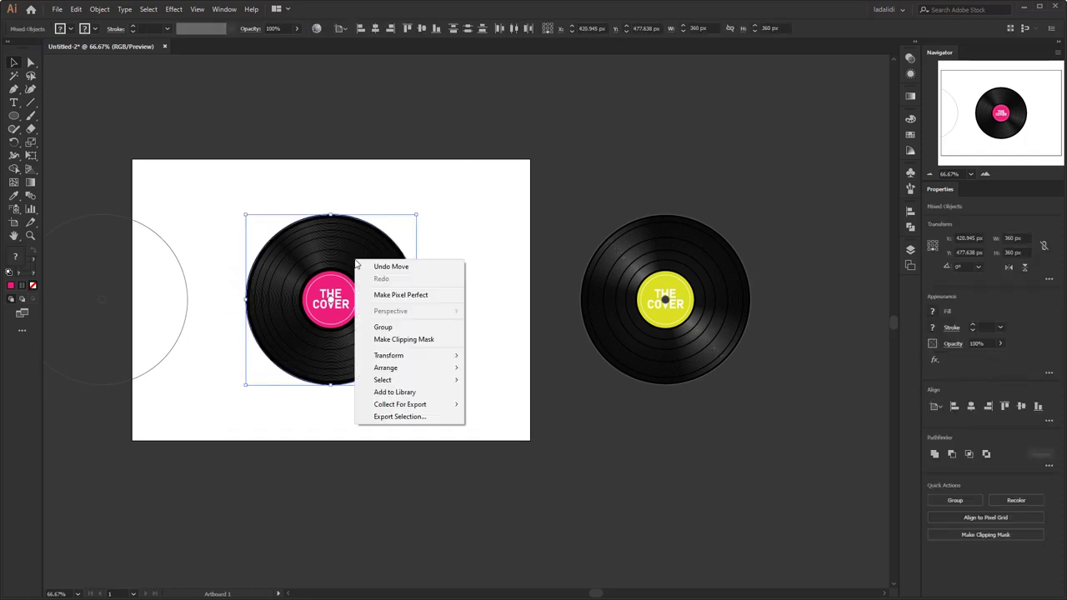
{"action": "left_click", "coordinate": [383, 327]}
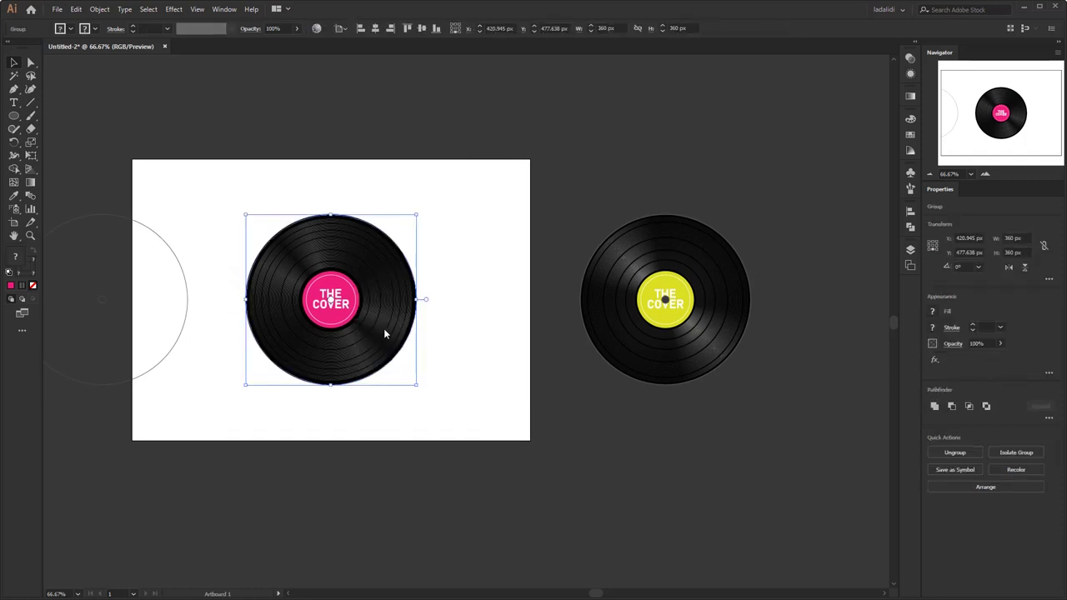
{"action": "left_click", "coordinate": [451, 380]}
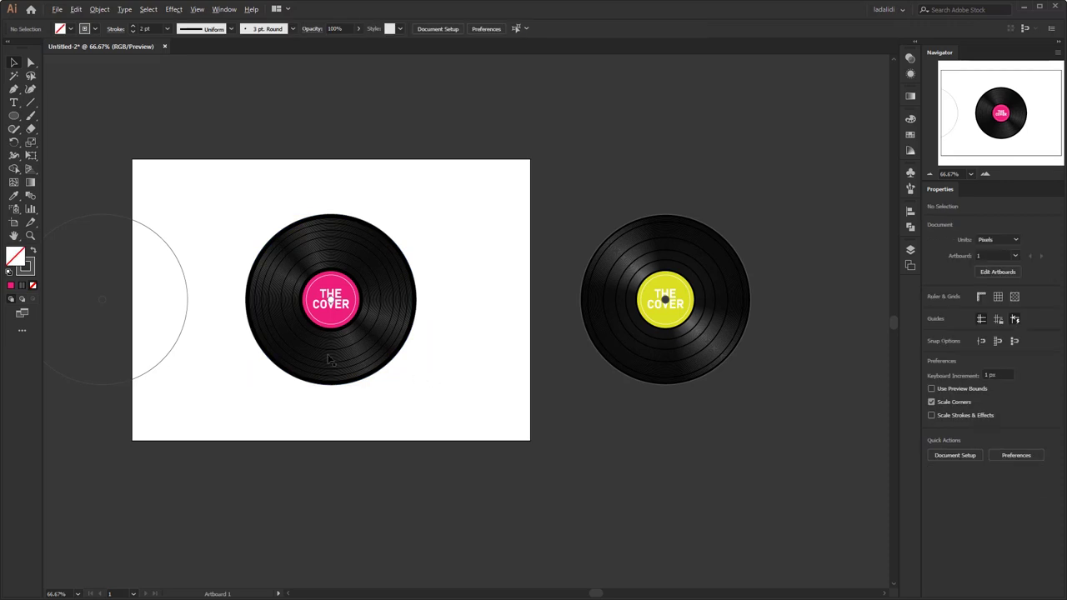
{"action": "left_click_drag", "start_coordinate": [333, 361], "coordinate": [853, 350]}
{"action": "left_click", "coordinate": [671, 450]}
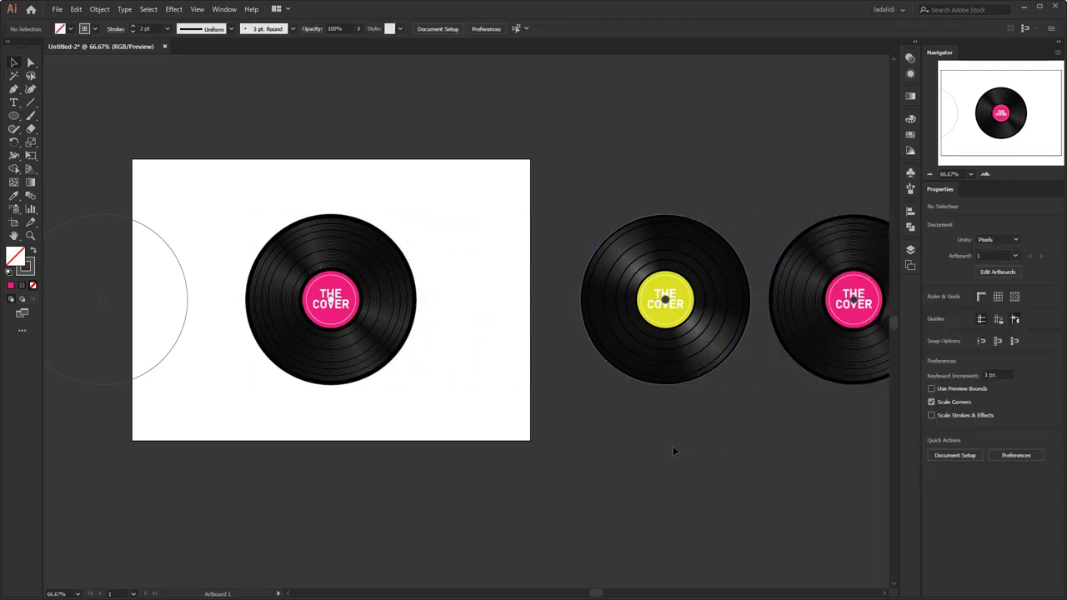
{"action": "left_click", "coordinate": [184, 323]}
{"action": "left_click", "coordinate": [333, 299]}
{"action": "scroll", "coordinate": [333, 294], "scroll_direction": "up", "scroll_amount": 2}
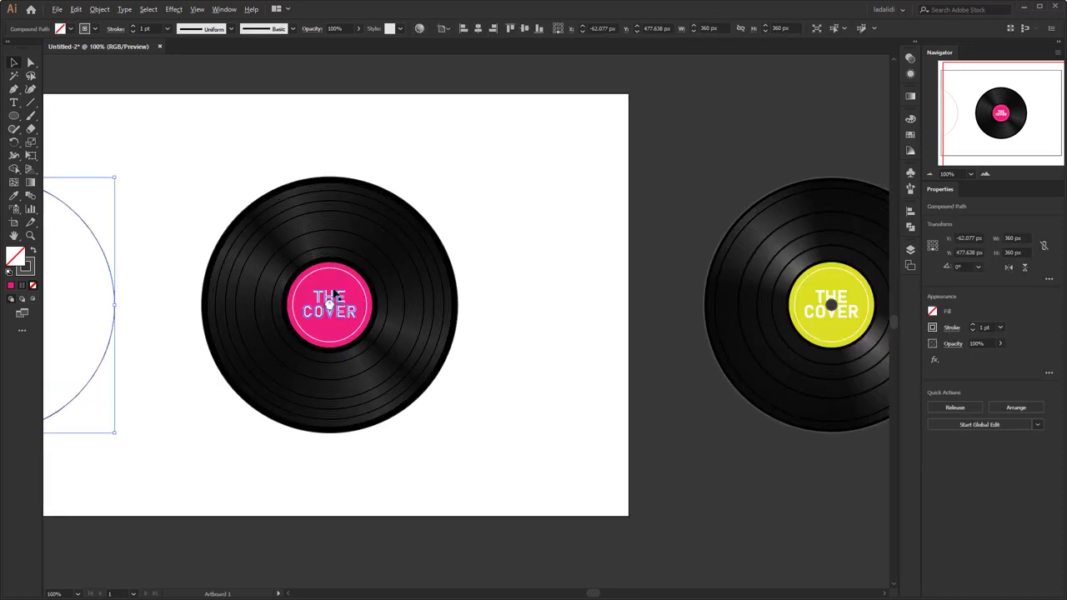
{"action": "scroll", "coordinate": [333, 297], "scroll_direction": "left", "scroll_amount": 3}
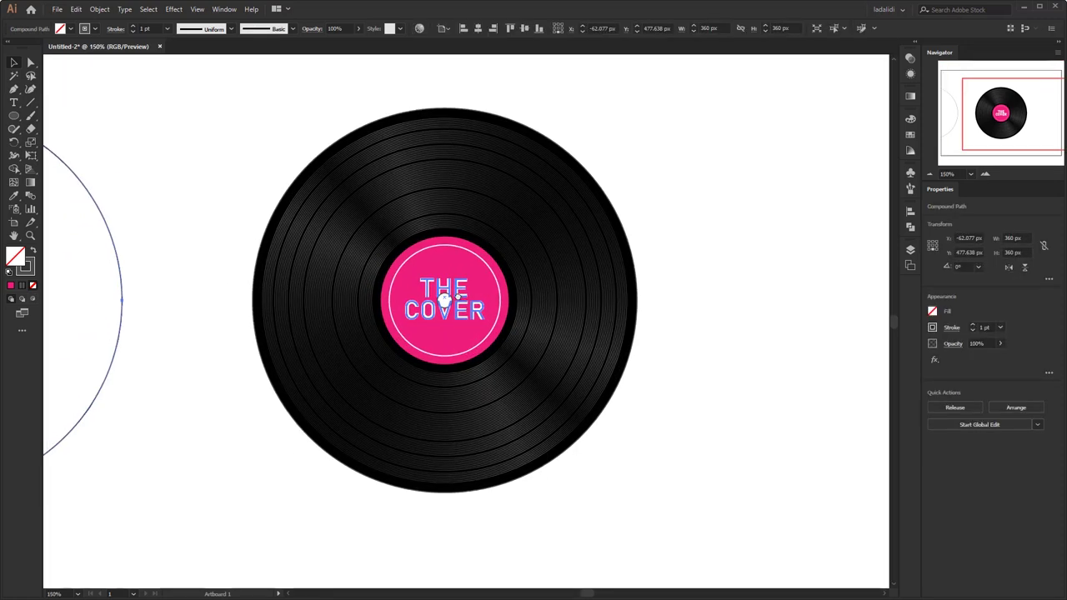
{"action": "left_click", "coordinate": [718, 327]}
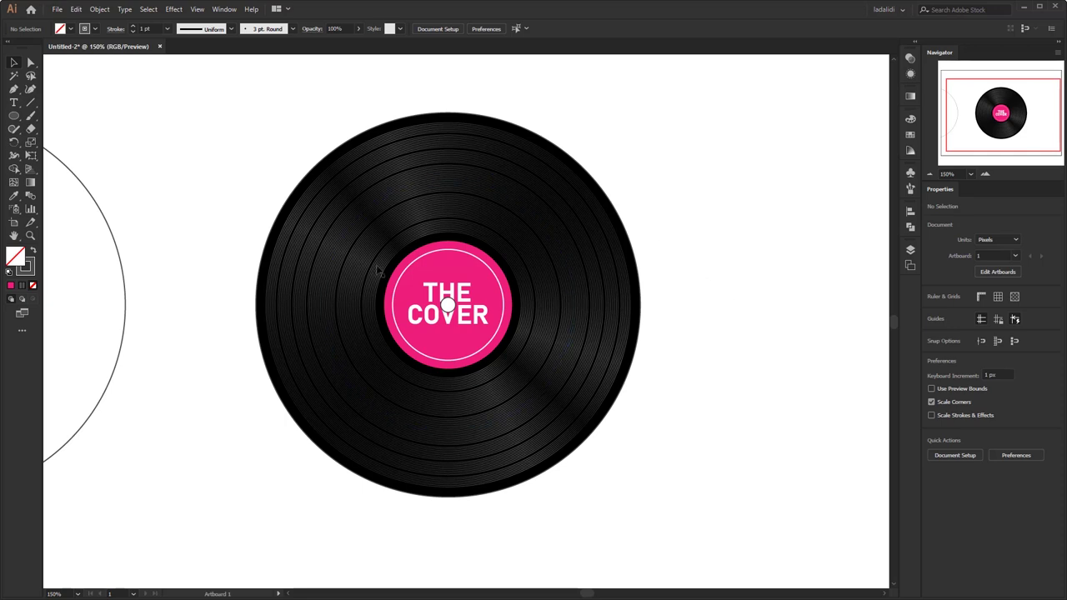
Step: Ungroup the pink-label record on the artboard and deselect its parts
{"action": "left_click", "coordinate": [453, 154]}
{"action": "right_click", "coordinate": [455, 155]}
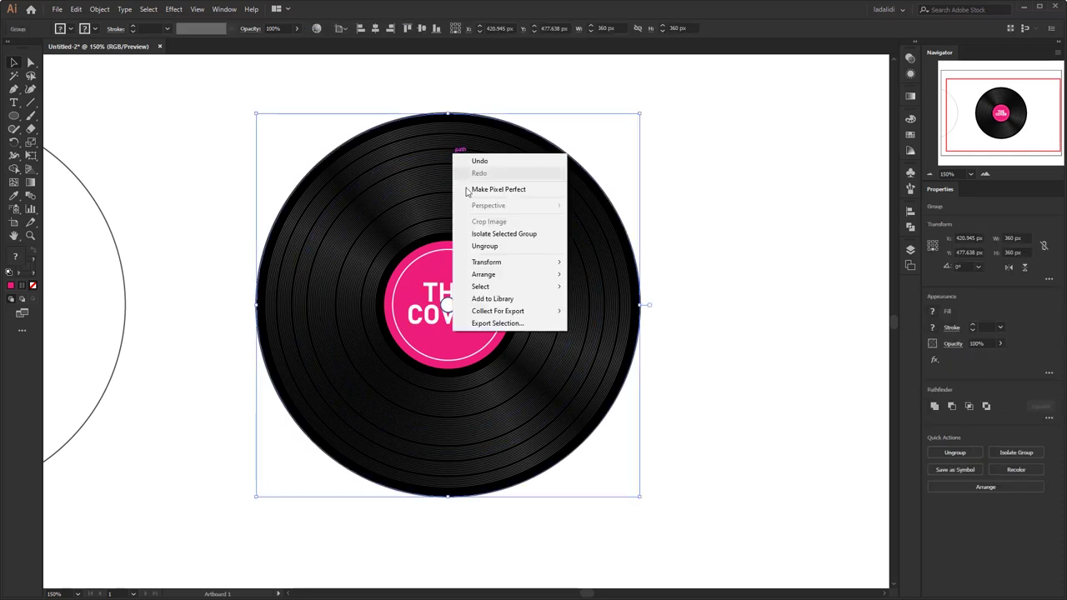
{"action": "left_click", "coordinate": [485, 244]}
{"action": "left_click", "coordinate": [650, 237]}
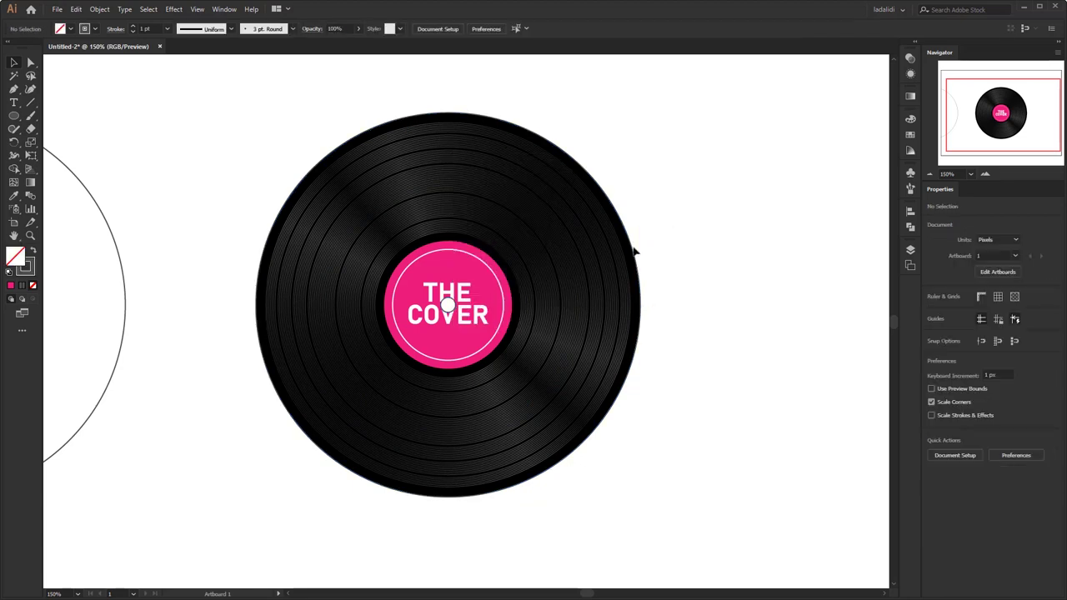
Step: Delete the 2 pt outline that traces the artboard record's edge and spindle hole
{"action": "left_click", "coordinate": [633, 249]}
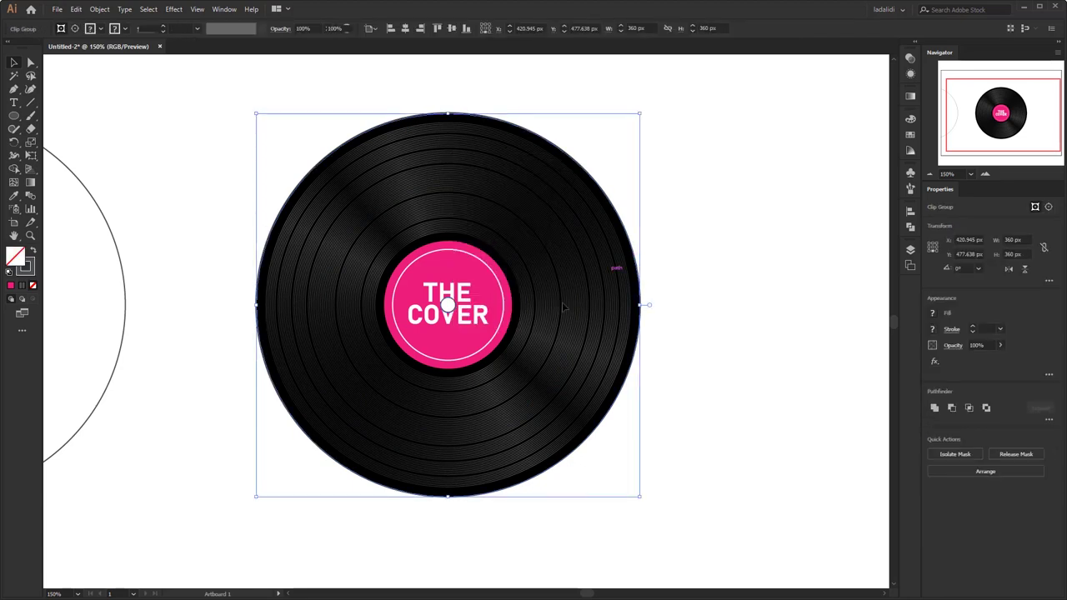
{"action": "key", "text": "ctrl+y"}
{"action": "key", "text": "ctrl+y"}
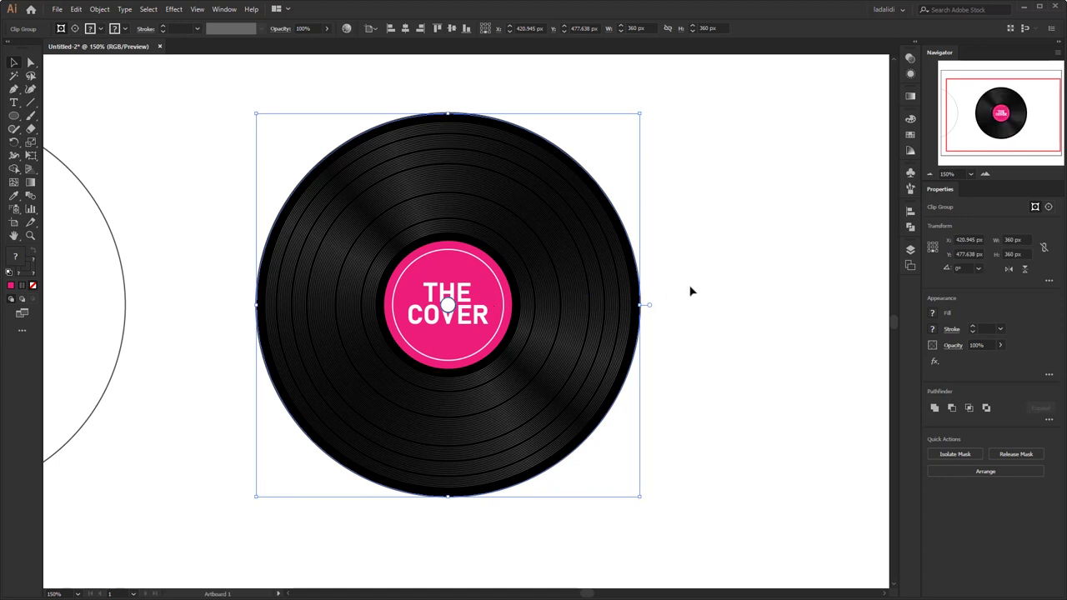
{"action": "left_click", "coordinate": [654, 292]}
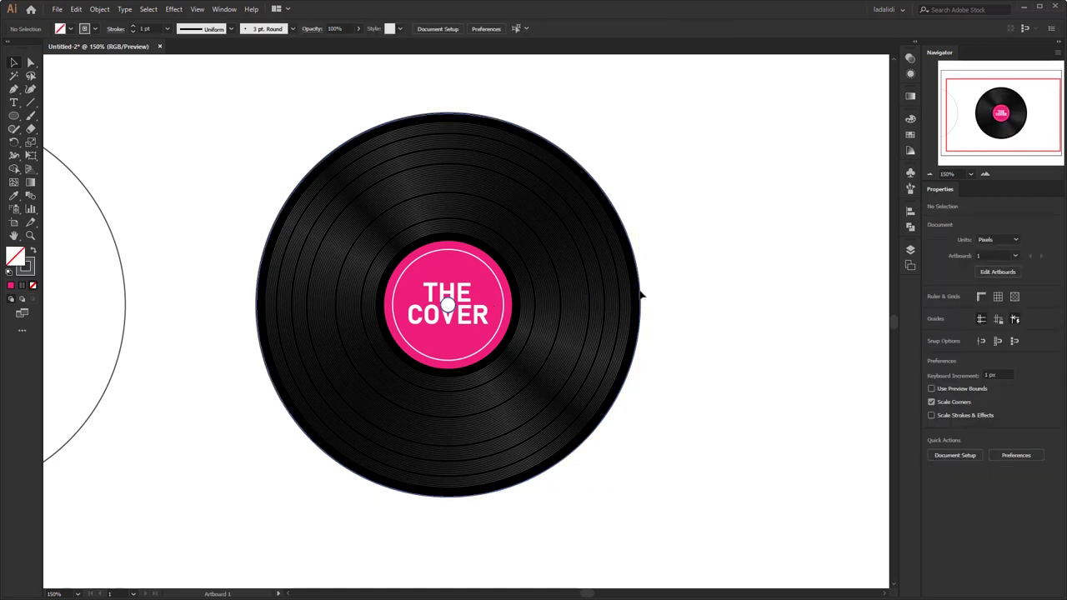
{"action": "left_click", "coordinate": [640, 295]}
{"action": "key", "text": "ctrl+shift+a"}
Step: Release the record's clipping mask, and delete the freed clipping path and all groove and separator rings down to the plain black disc
{"action": "right_click", "coordinate": [563, 321]}
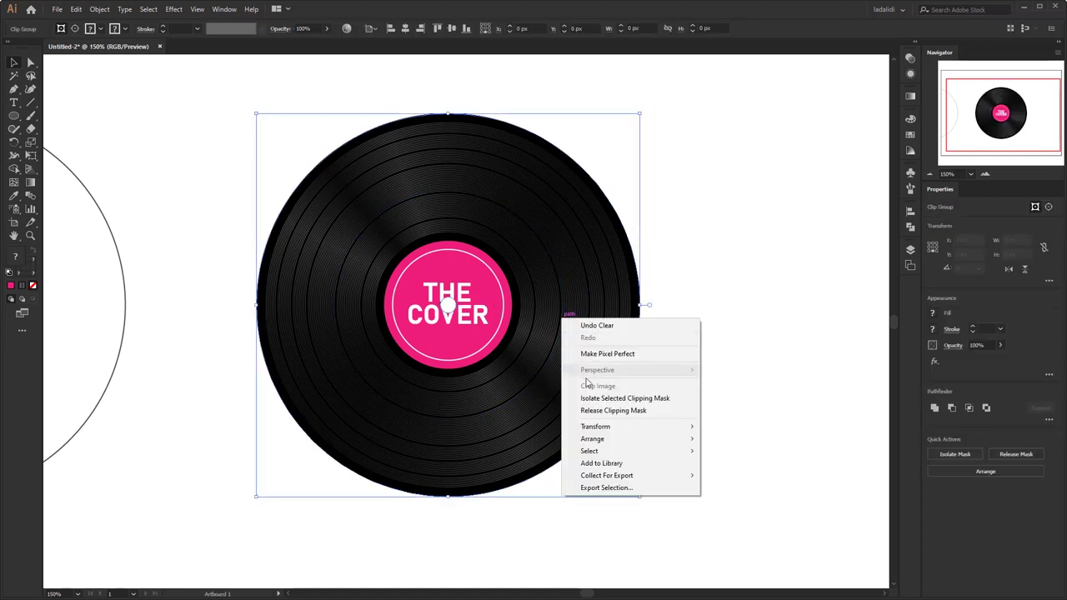
{"action": "left_click", "coordinate": [598, 411]}
{"action": "key", "text": "ctrl+shift+a"}
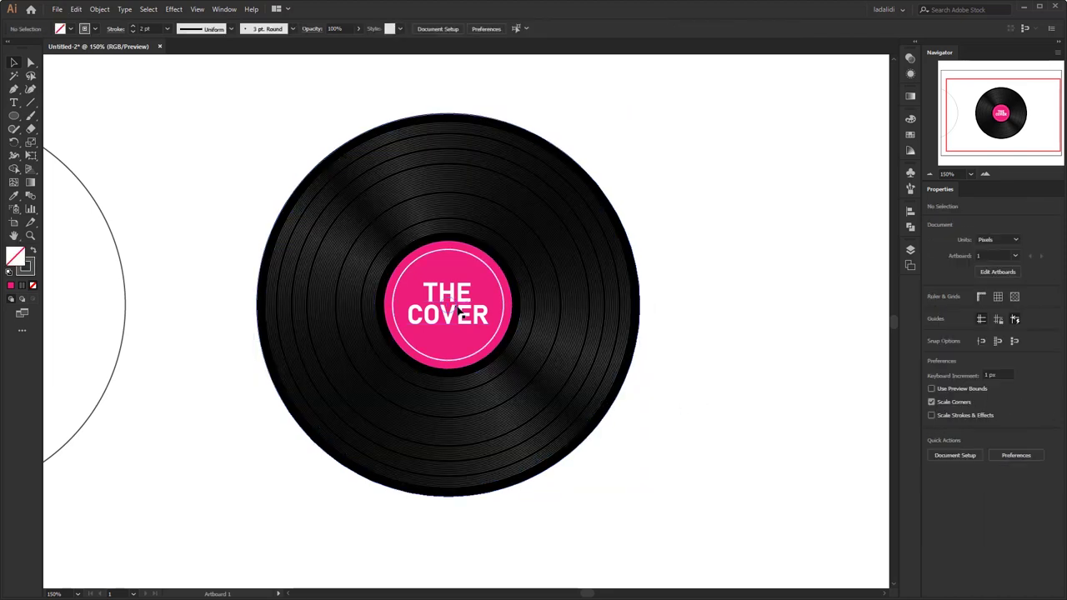
{"action": "left_click", "coordinate": [457, 311]}
{"action": "key", "text": "ctrl+shift+a"}
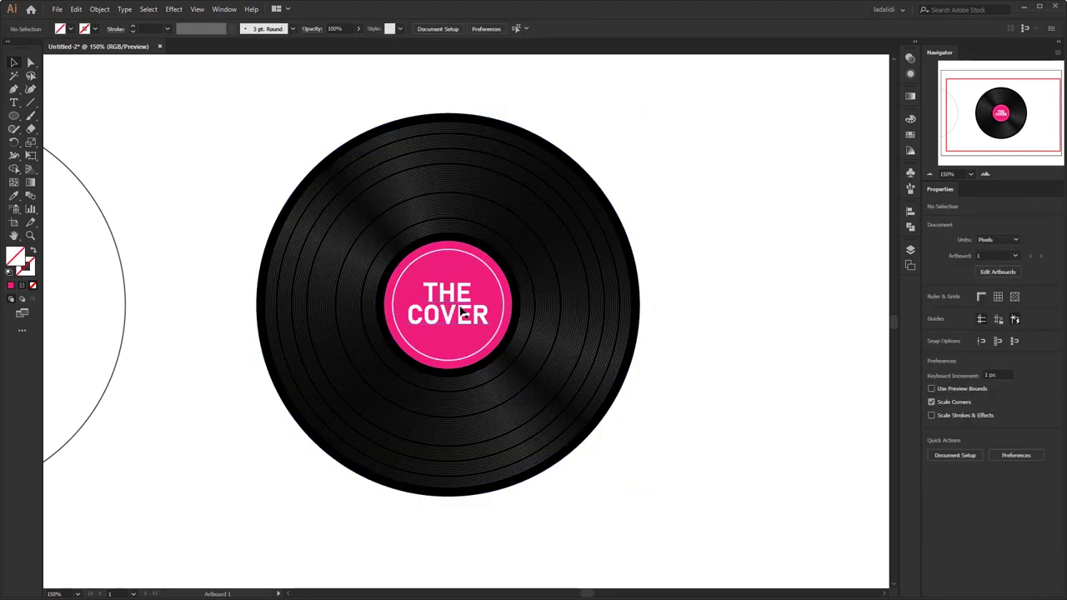
{"action": "left_click", "coordinate": [543, 307]}
{"action": "key", "text": "Delete"}
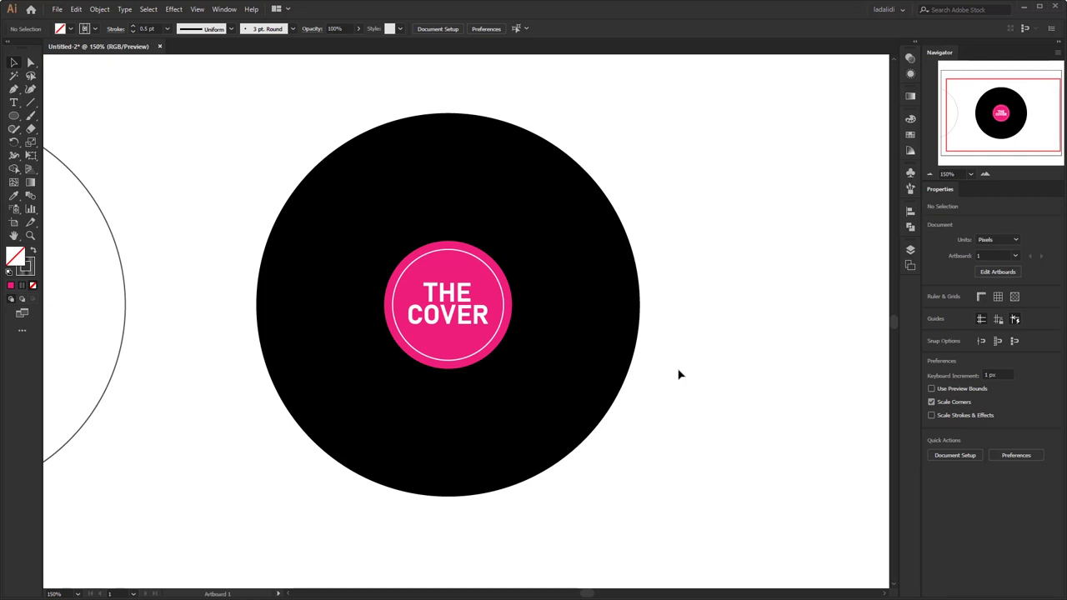
Step: Fill the black disc with the White, Black gradient swatch and make the gradient radial
{"action": "left_click", "coordinate": [549, 235]}
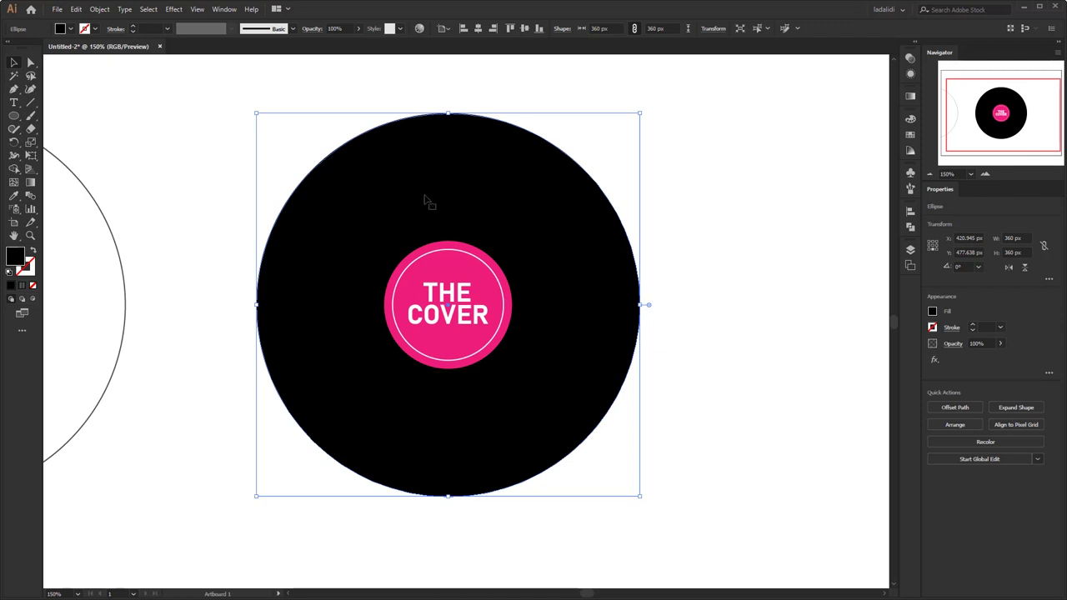
{"action": "left_click", "coordinate": [910, 135]}
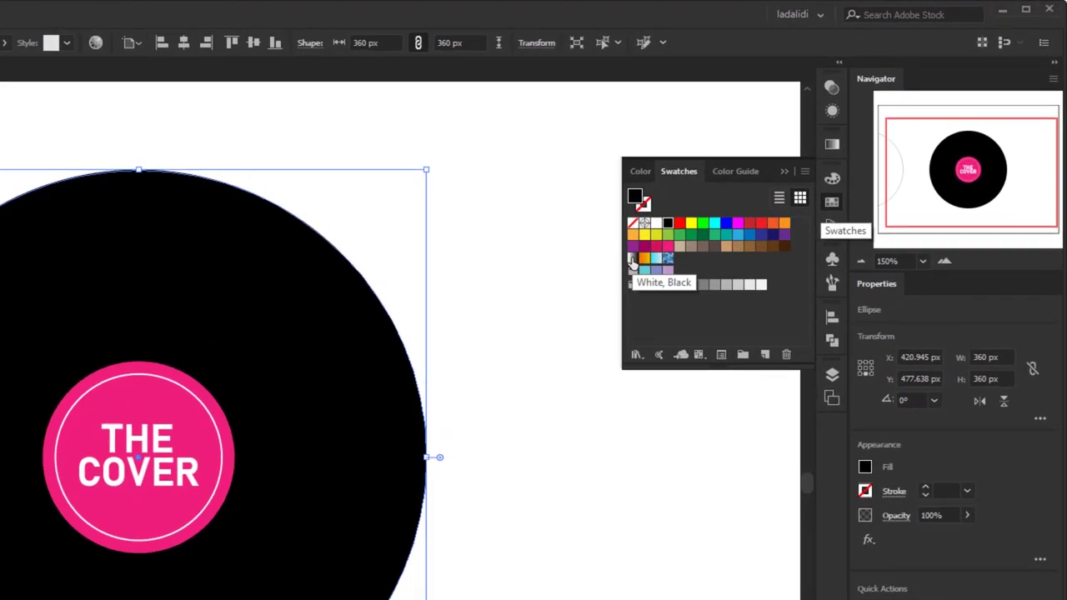
{"action": "left_click", "coordinate": [774, 174]}
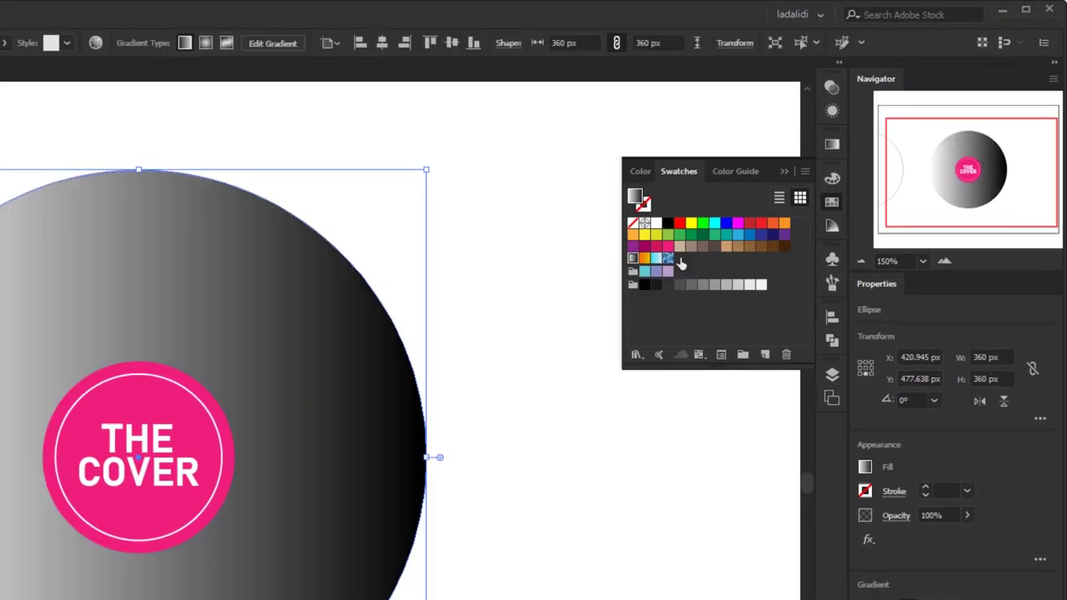
{"action": "left_click", "coordinate": [832, 145]}
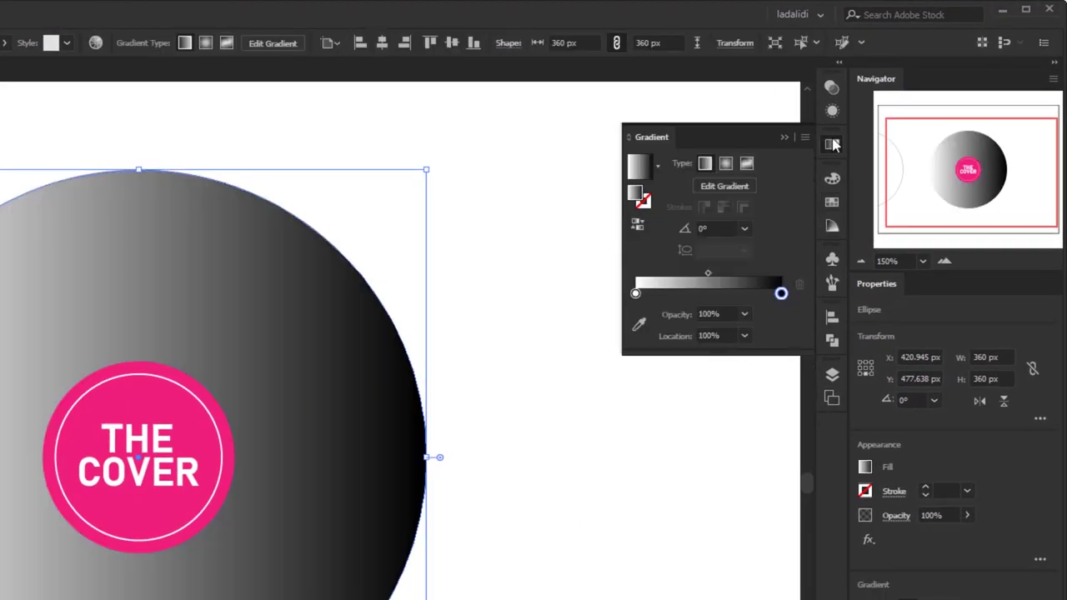
{"action": "left_click", "coordinate": [725, 163]}
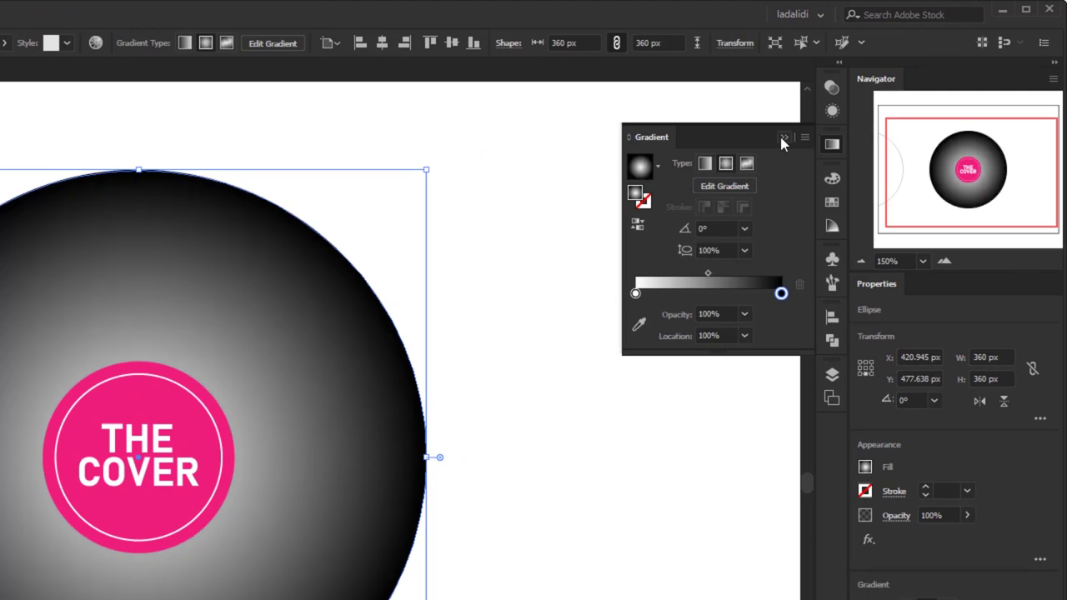
{"action": "left_click", "coordinate": [783, 136]}
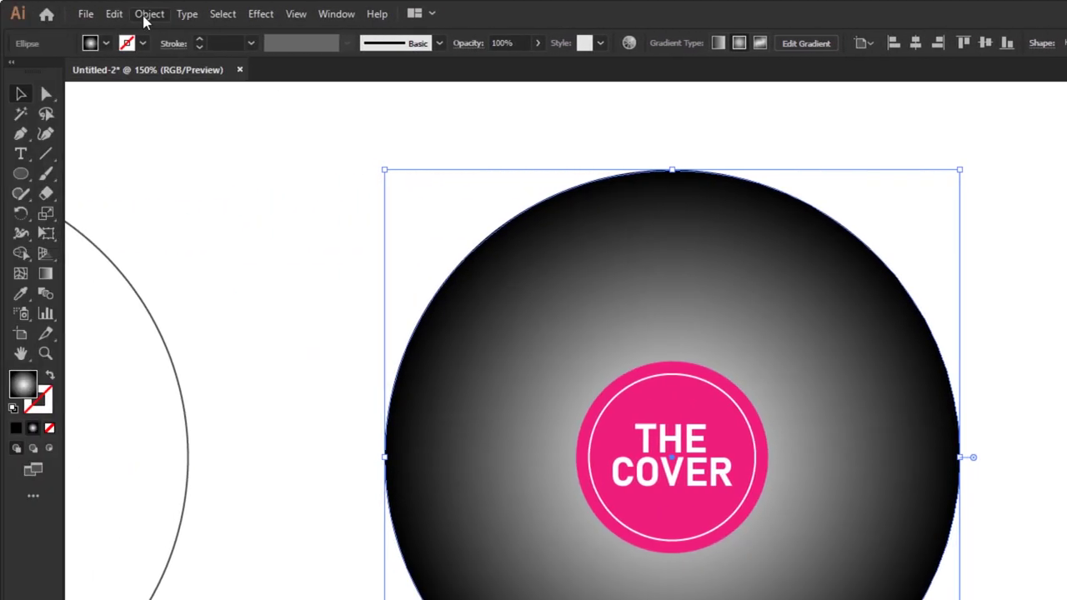
Step: Expand the disc's gradient fill to a gradient mesh
{"action": "left_click", "coordinate": [149, 15]}
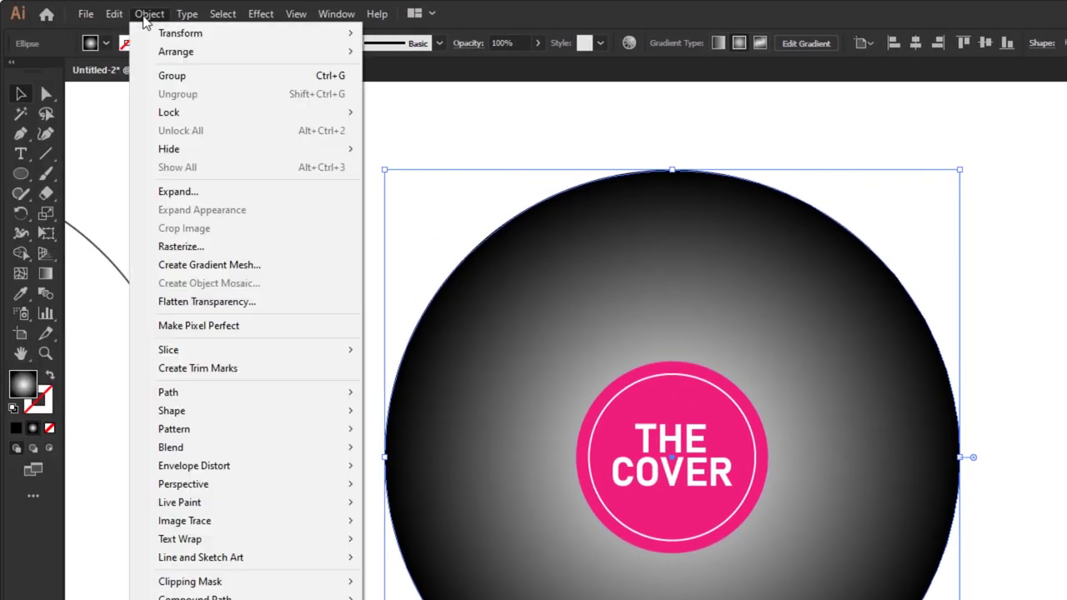
{"action": "left_click", "coordinate": [202, 190]}
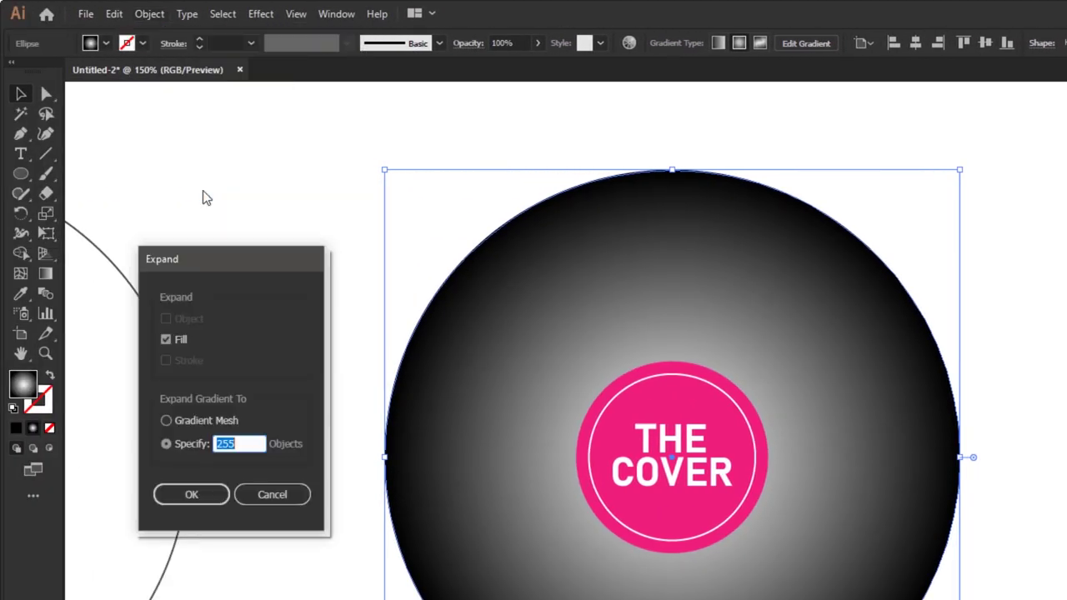
{"action": "left_click_drag", "start_coordinate": [211, 259], "coordinate": [241, 275]}
{"action": "left_click", "coordinate": [238, 439]}
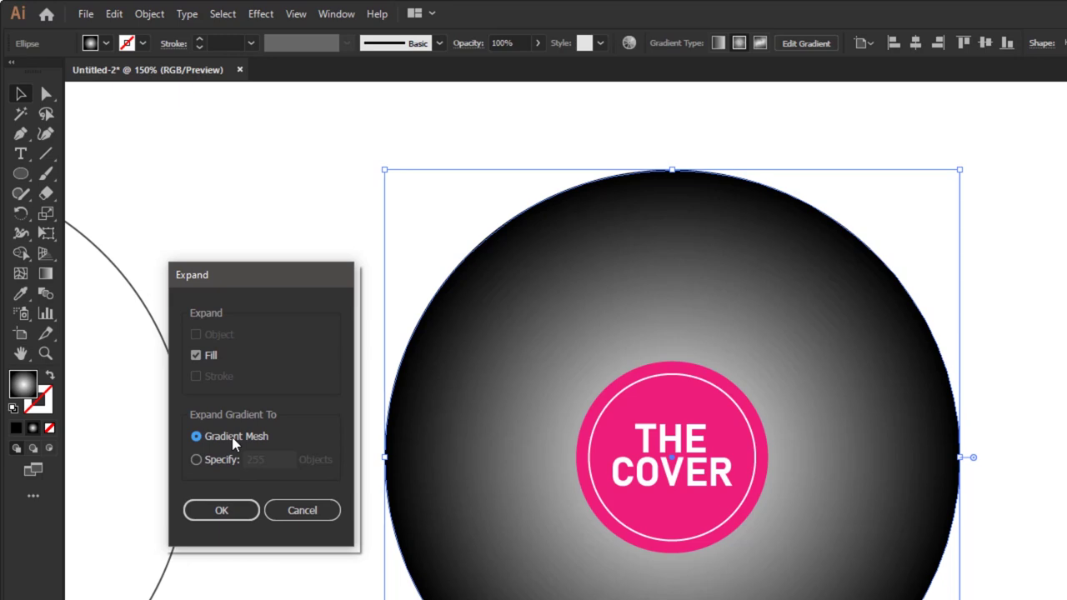
{"action": "left_click", "coordinate": [232, 509]}
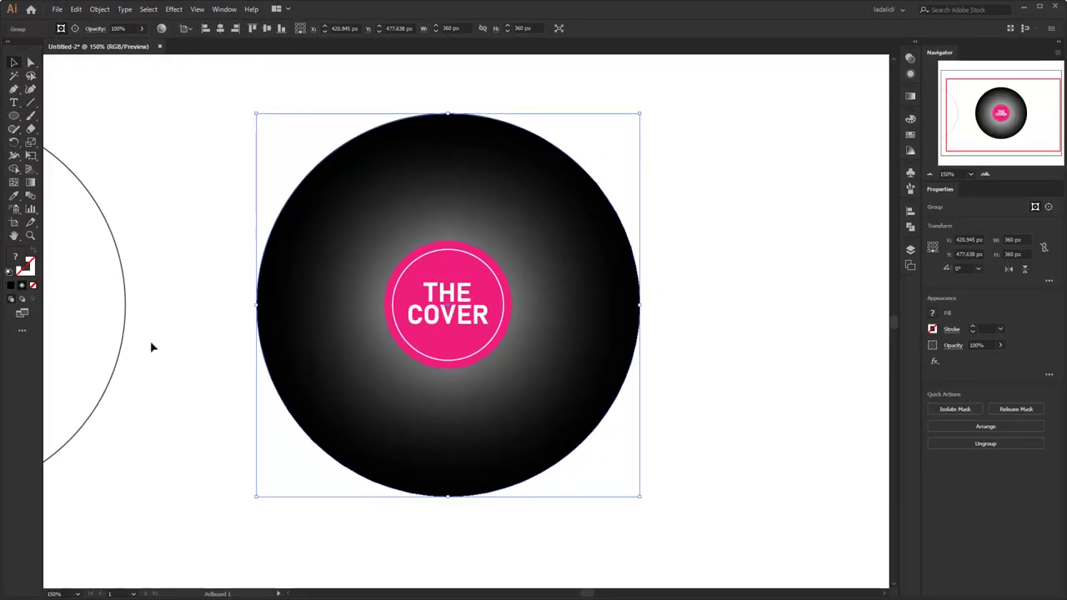
Step: Ungroup the expanded disc and release its clipping mask, leaving nothing selected
{"action": "right_click", "coordinate": [340, 236]}
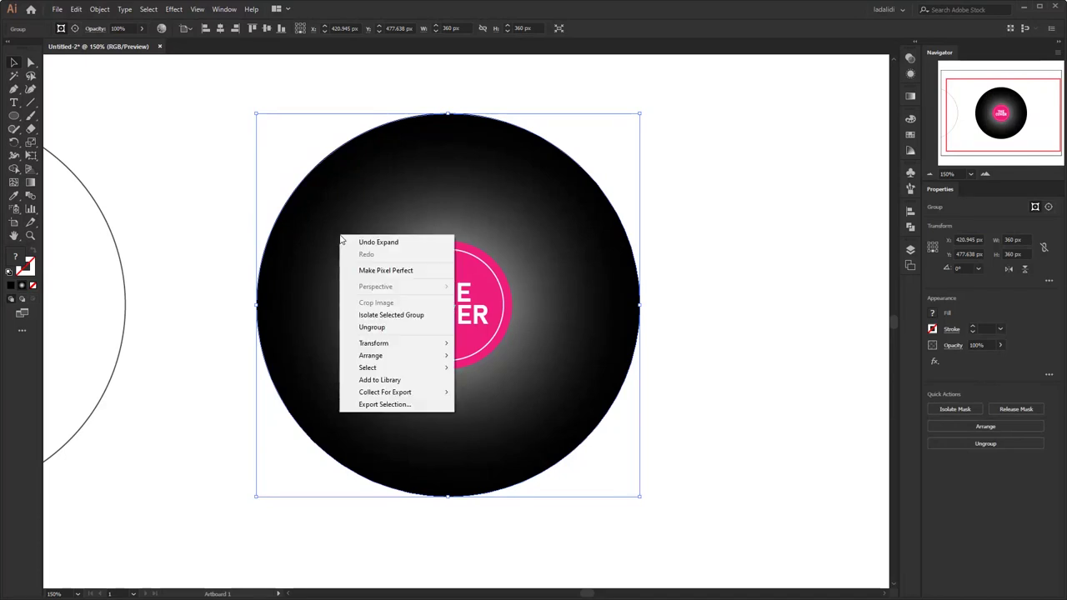
{"action": "left_click", "coordinate": [363, 328]}
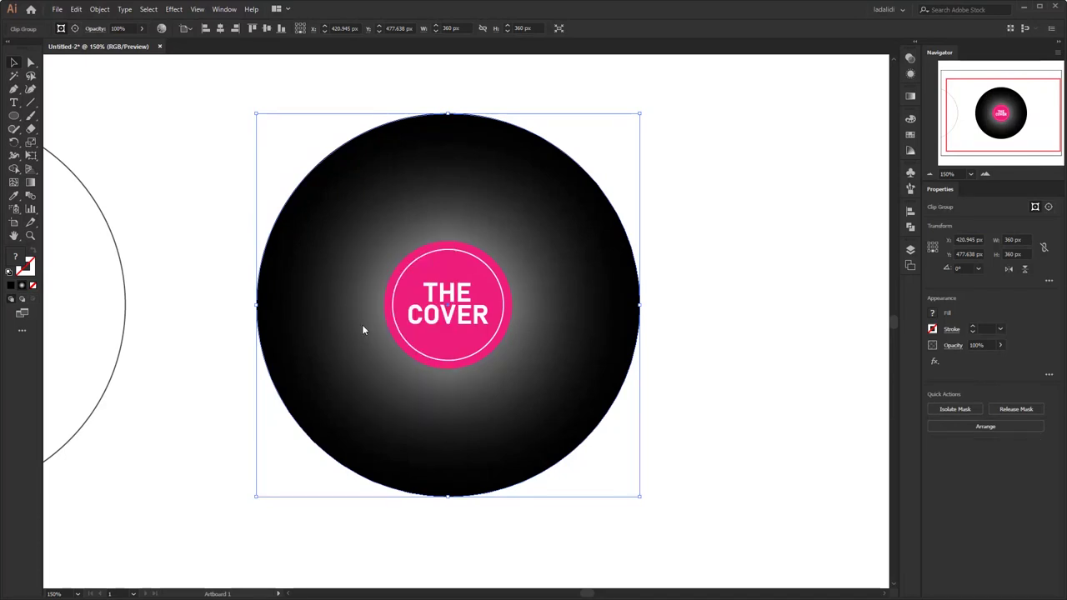
{"action": "right_click", "coordinate": [351, 264]}
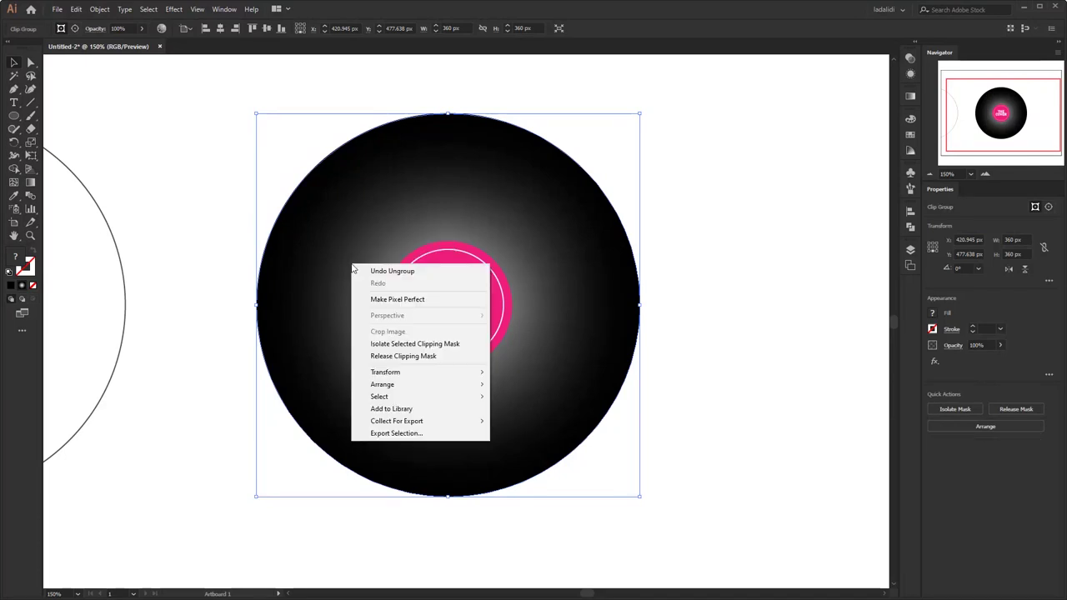
{"action": "left_click", "coordinate": [382, 358]}
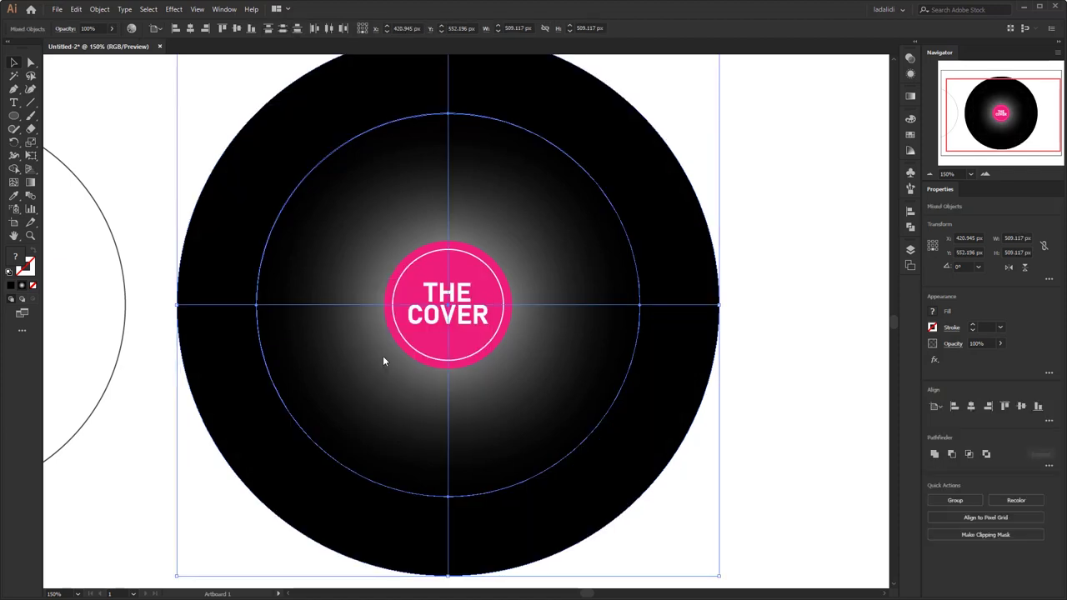
{"action": "left_click", "coordinate": [214, 108]}
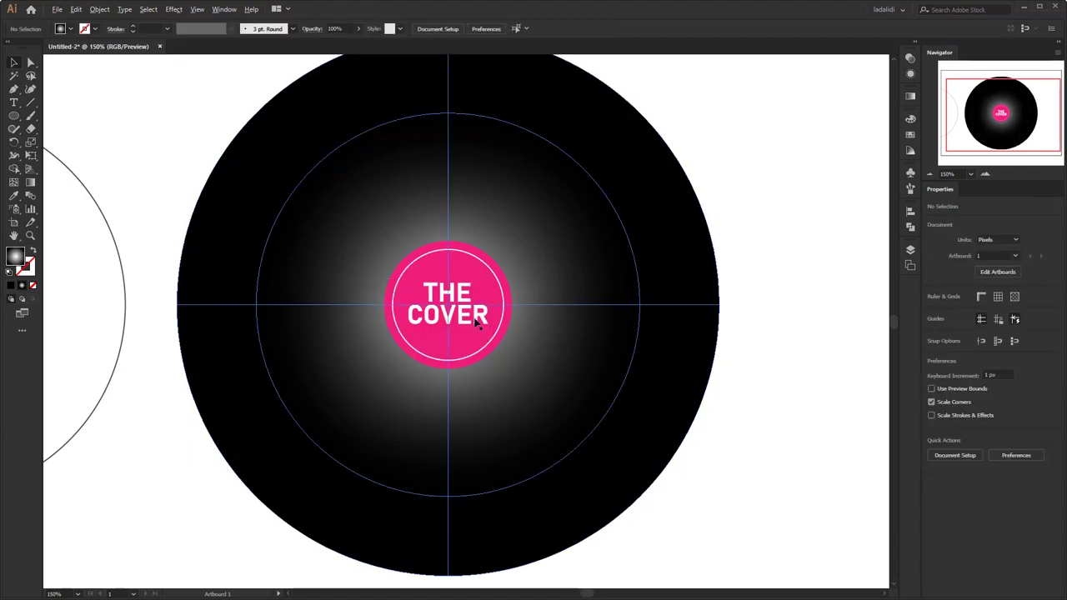
Step: Delete the leftover 360 px circle with no fill or stroke from the expanded disc, and select the gradient mesh
{"action": "scroll", "coordinate": [451, 305], "scroll_direction": "down", "scroll_amount": 1}
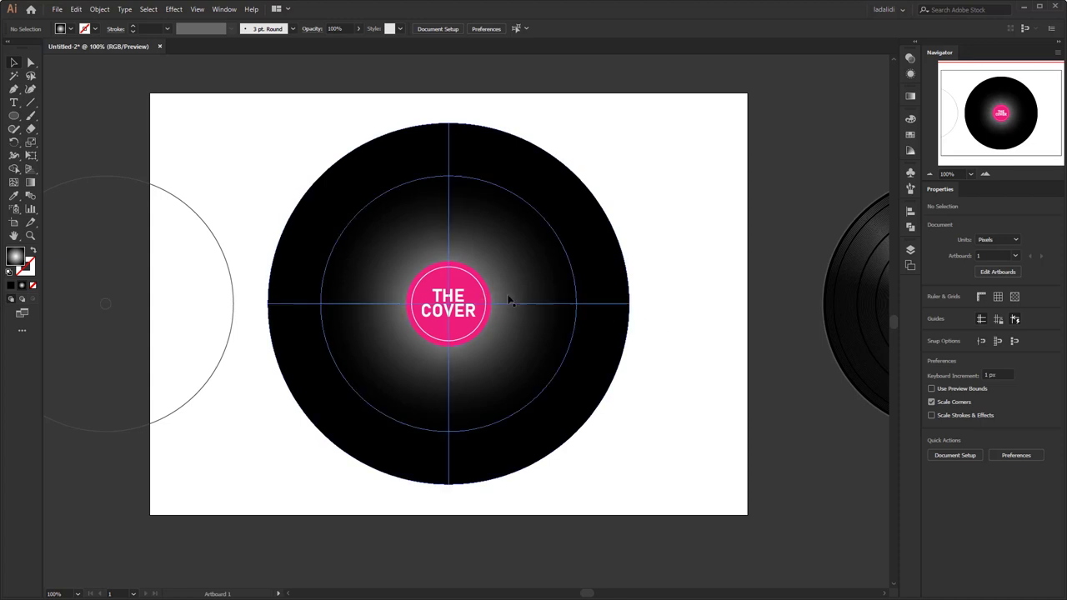
{"action": "left_click", "coordinate": [578, 306]}
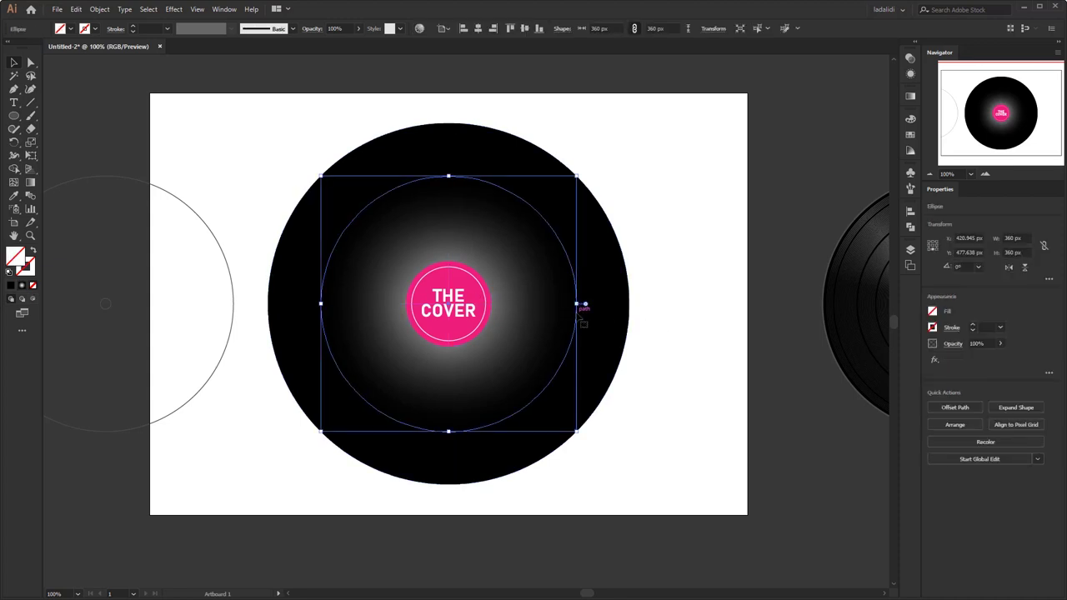
{"action": "left_click_drag", "start_coordinate": [578, 307], "coordinate": [347, 323]}
{"action": "key", "text": "ctrl+shift+a"}
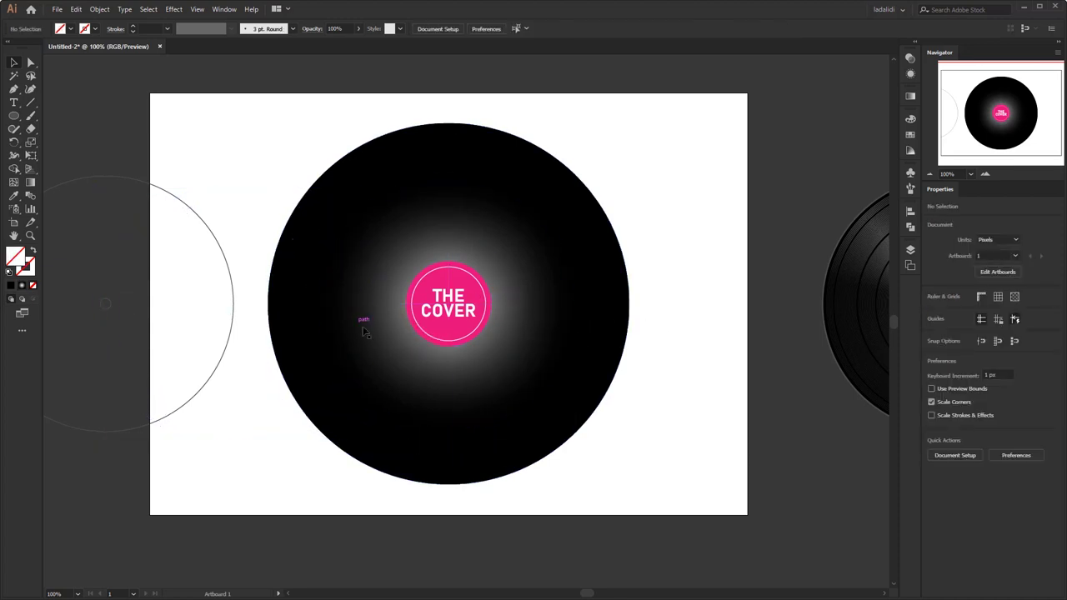
{"action": "left_click", "coordinate": [404, 197]}
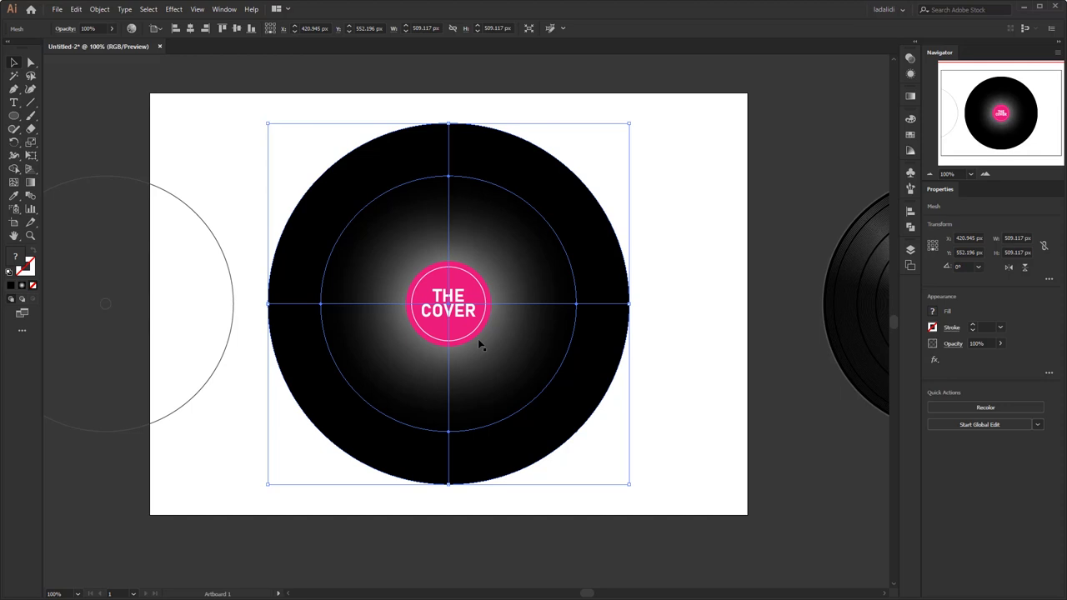
Step: Fill the whole gradient mesh disc with the Black swatch
{"action": "left_click", "coordinate": [657, 407]}
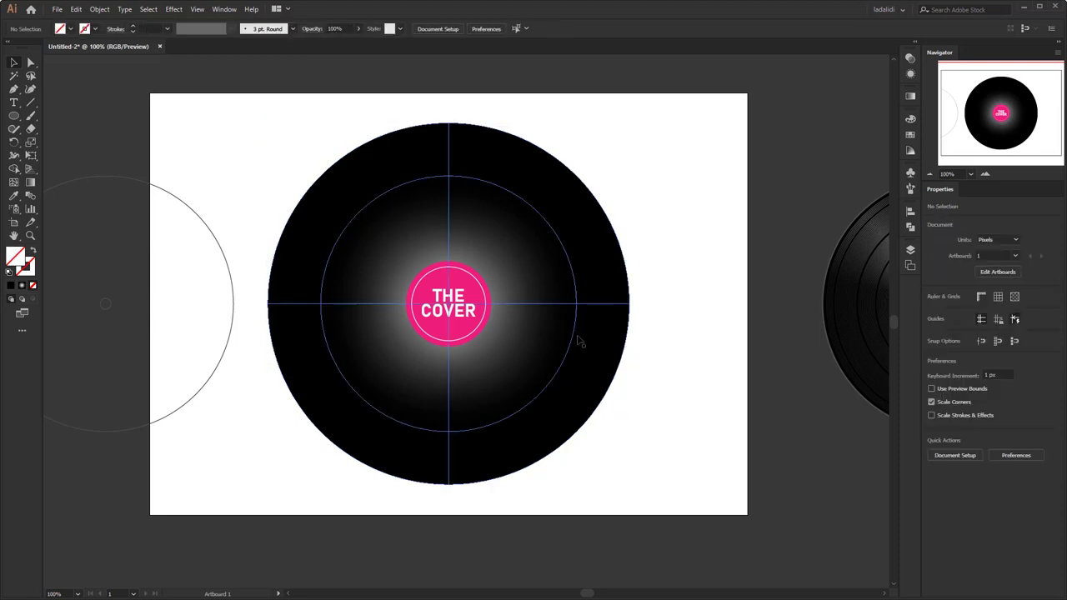
{"action": "left_click", "coordinate": [456, 287]}
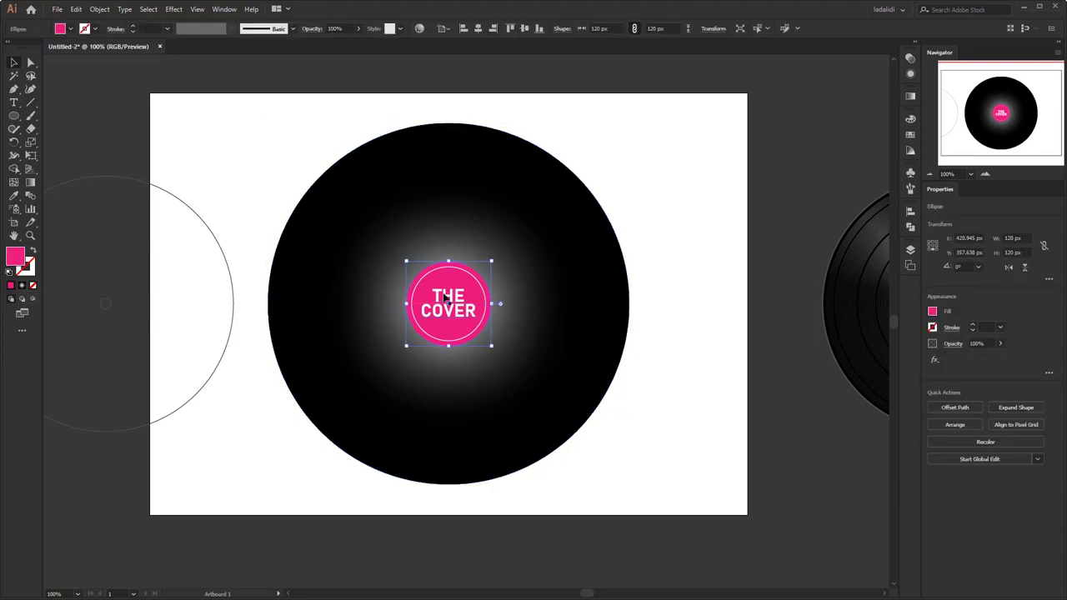
{"action": "left_click", "coordinate": [548, 249]}
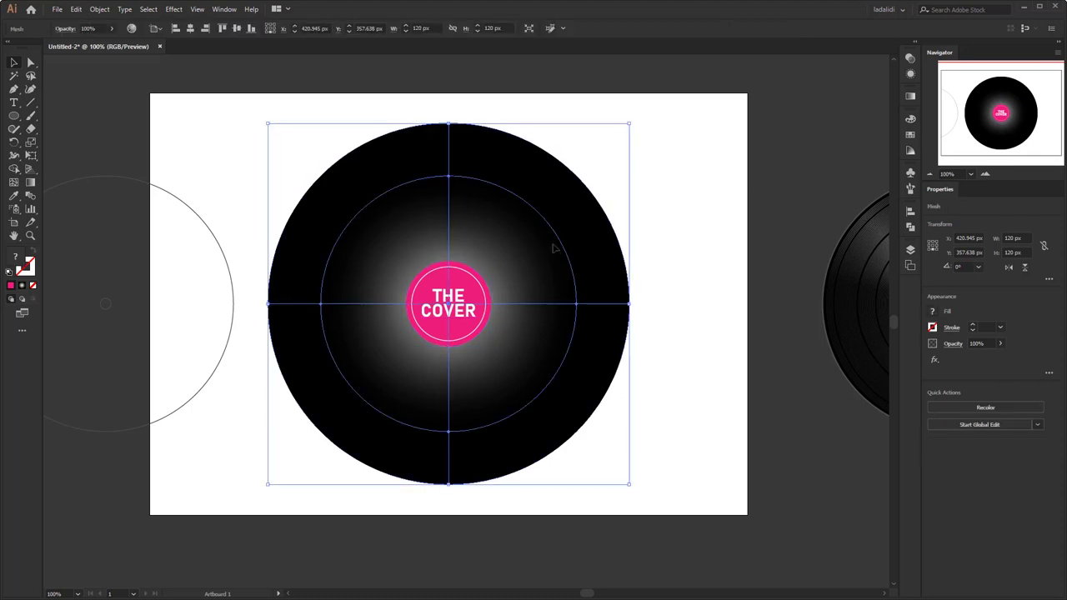
{"action": "left_click", "coordinate": [910, 135]}
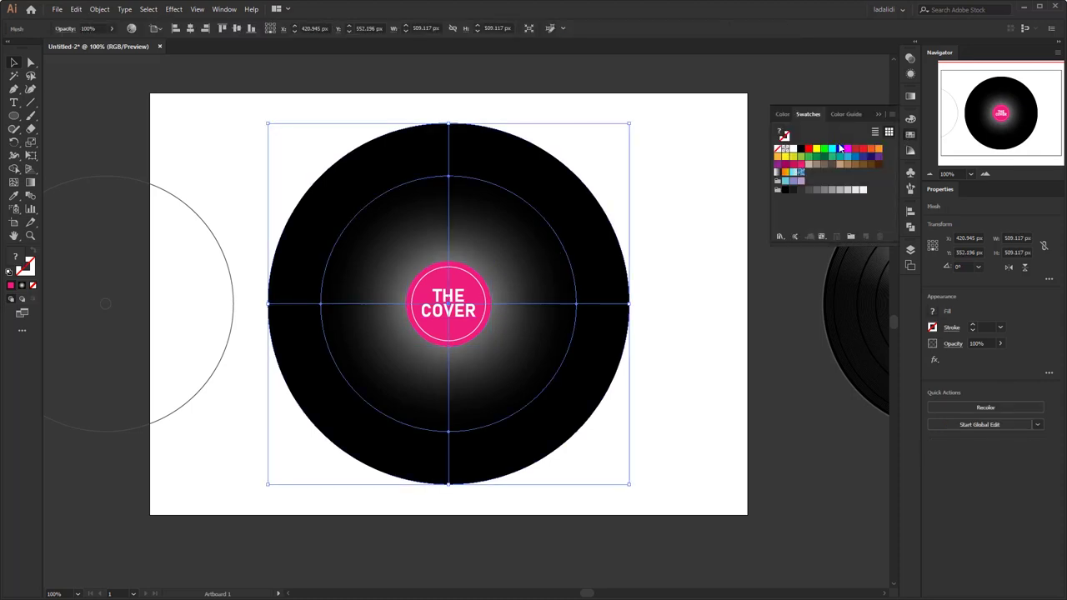
{"action": "left_click", "coordinate": [801, 150]}
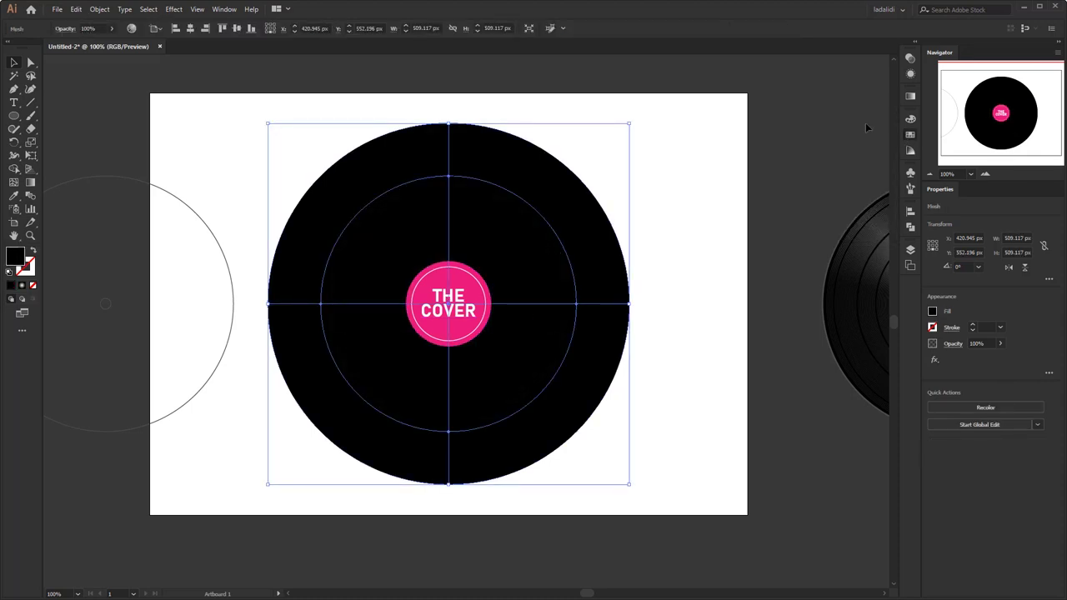
Step: Move the complete pink THE COVER label off the disc to the empty canvas beside the artboard's lower-right corner, and deselect it
{"action": "left_click_drag", "start_coordinate": [674, 231], "coordinate": [413, 354]}
{"action": "left_click", "coordinate": [479, 362], "text": "shift"}
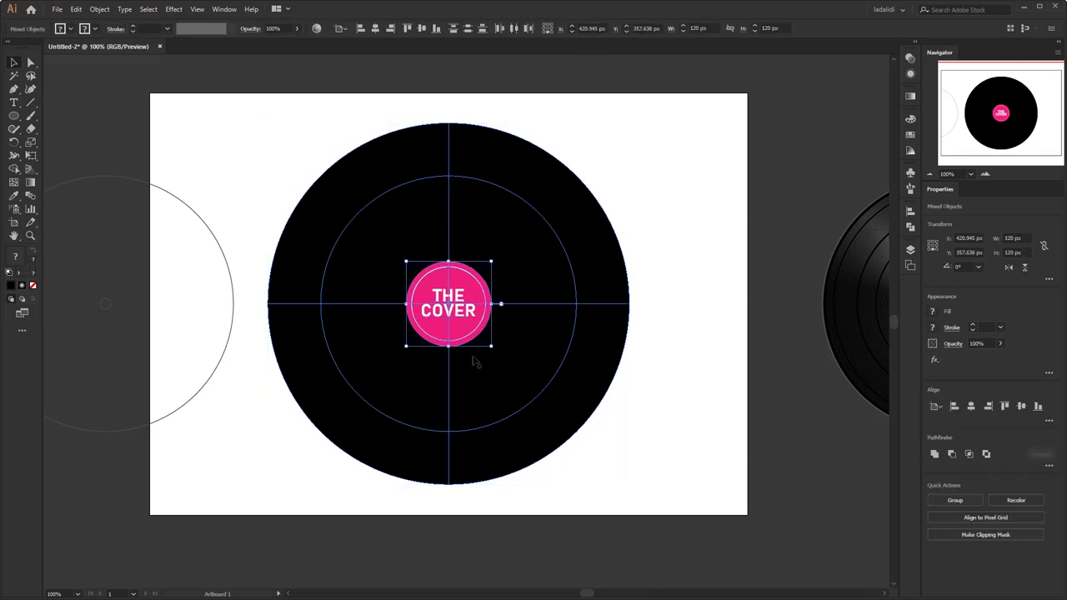
{"action": "left_click_drag", "start_coordinate": [460, 293], "coordinate": [822, 463]}
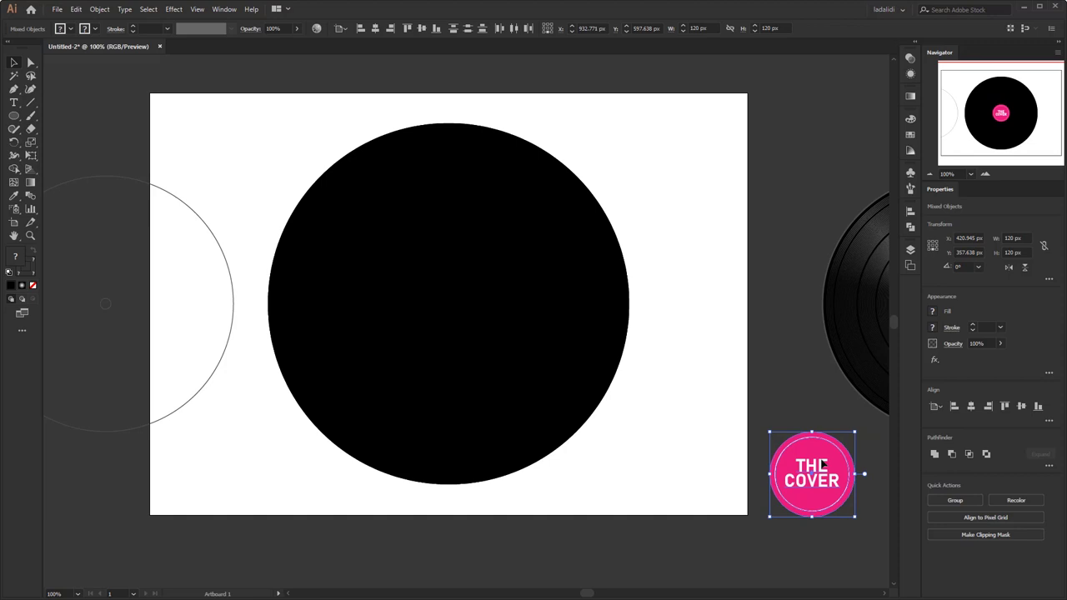
{"action": "left_click", "coordinate": [692, 449]}
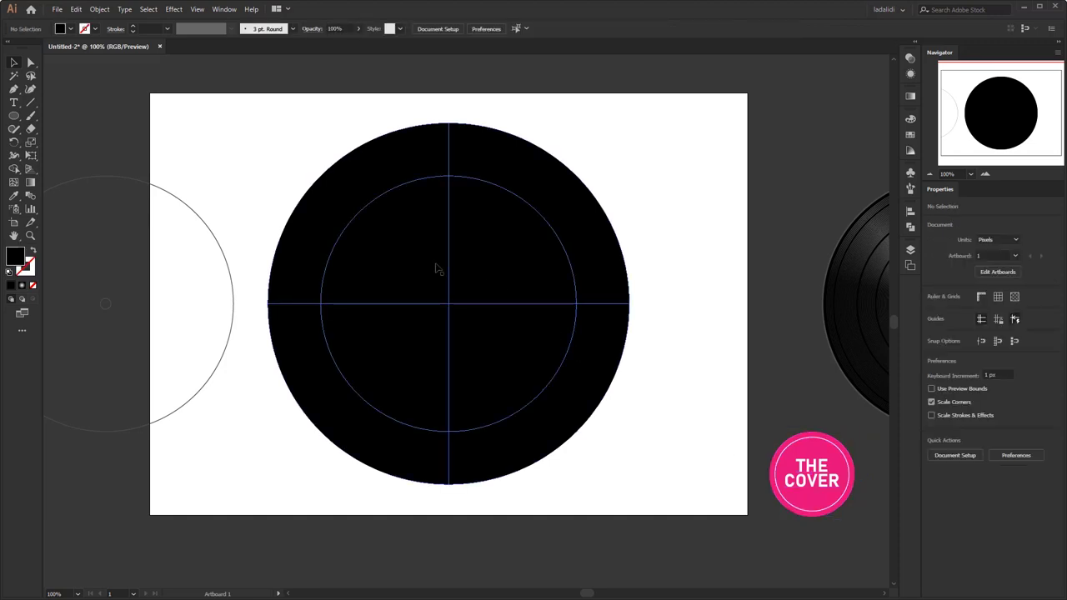
Step: Add five mesh points with the Mesh tool along the inner ring of the disc's upper-left quarter, creating five radial mesh lines
{"action": "left_click", "coordinate": [435, 268]}
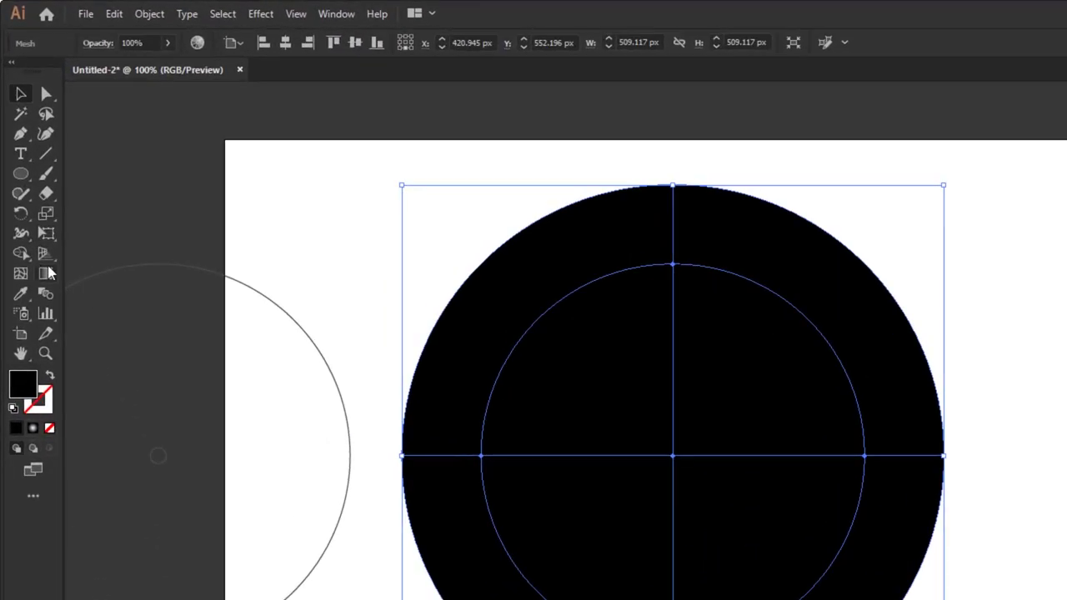
{"action": "left_click", "coordinate": [24, 276]}
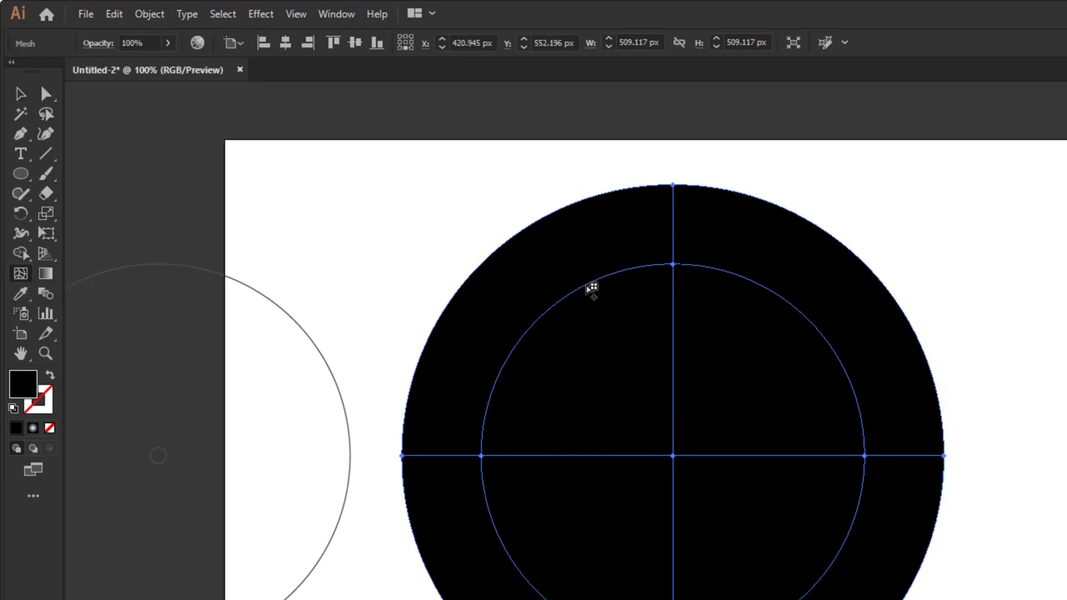
{"action": "left_click", "coordinate": [536, 321]}
{"action": "left_click", "coordinate": [505, 364]}
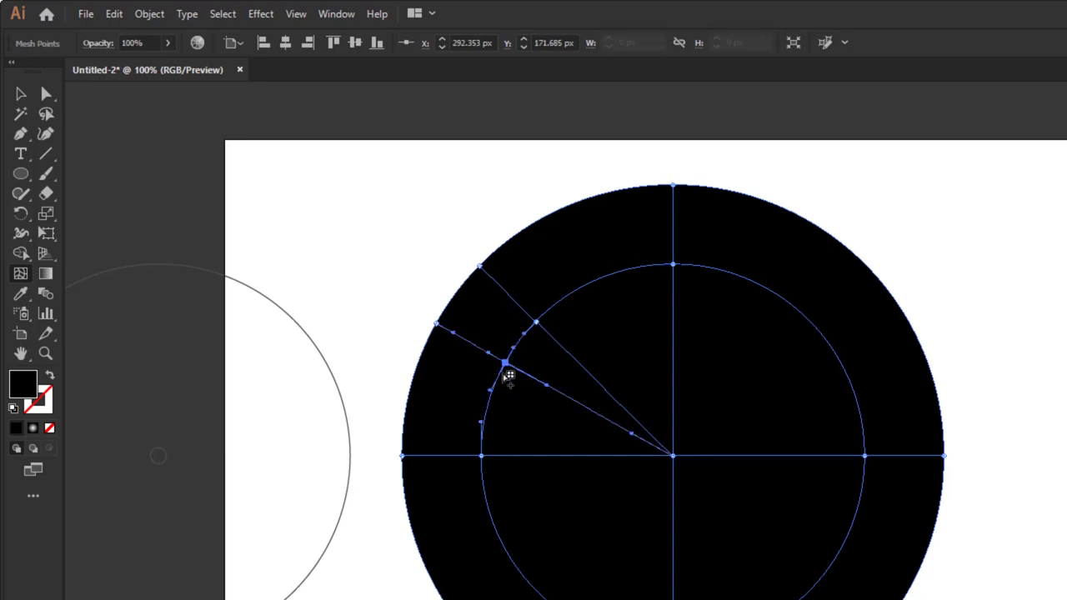
{"action": "left_click", "coordinate": [488, 402]}
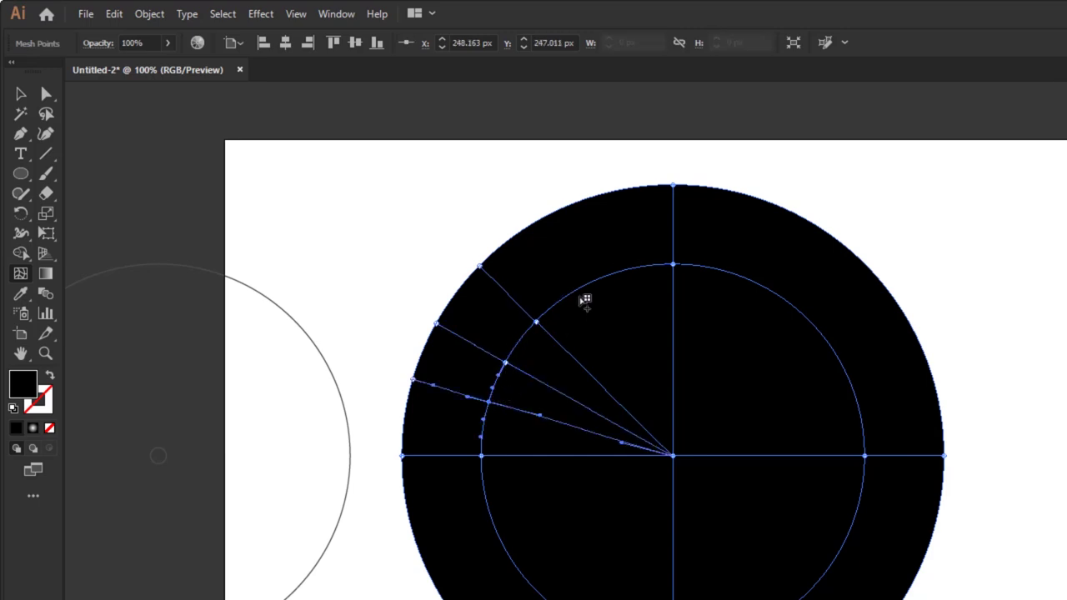
{"action": "left_click", "coordinate": [573, 293]}
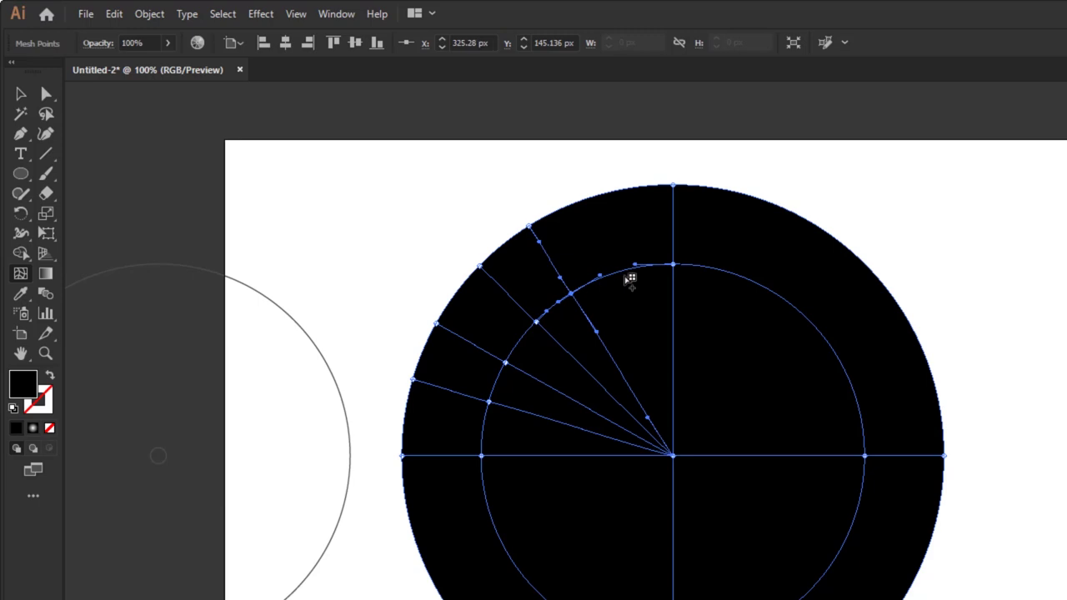
{"action": "left_click", "coordinate": [622, 272]}
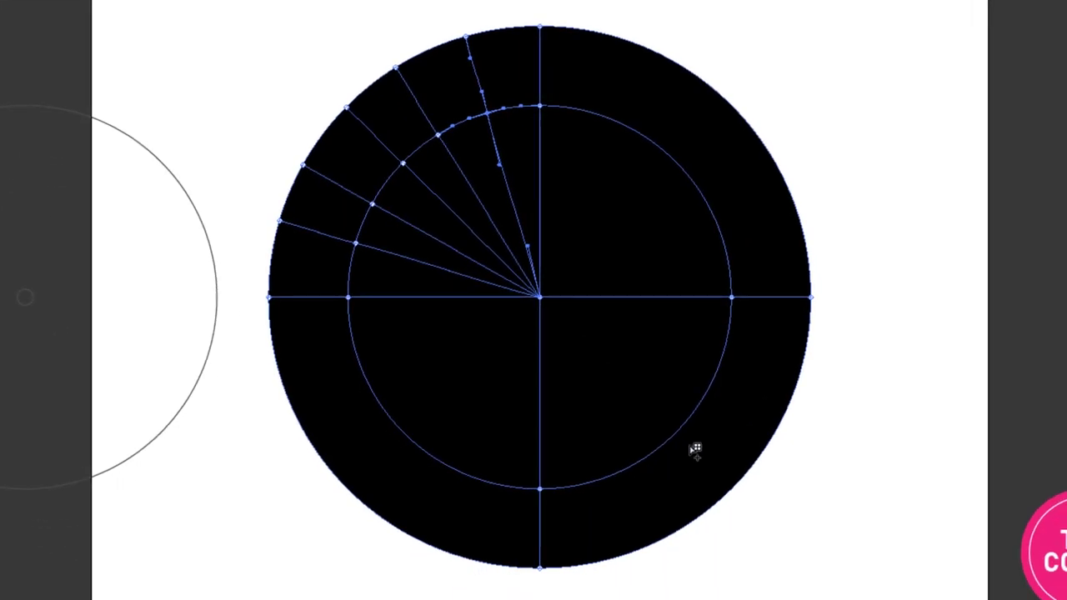
Step: Add five mesh points along the inner ring of the disc's lower-right quarter, creating five radial mesh lines opposite the first set
{"action": "left_click", "coordinate": [682, 429]}
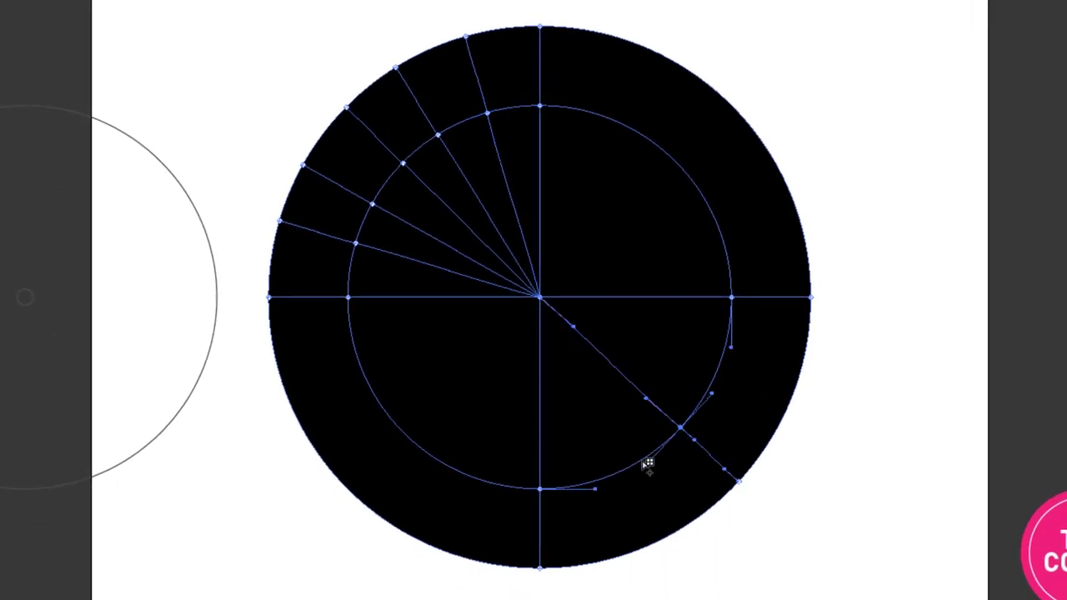
{"action": "left_click", "coordinate": [642, 461]}
{"action": "left_click", "coordinate": [597, 480]}
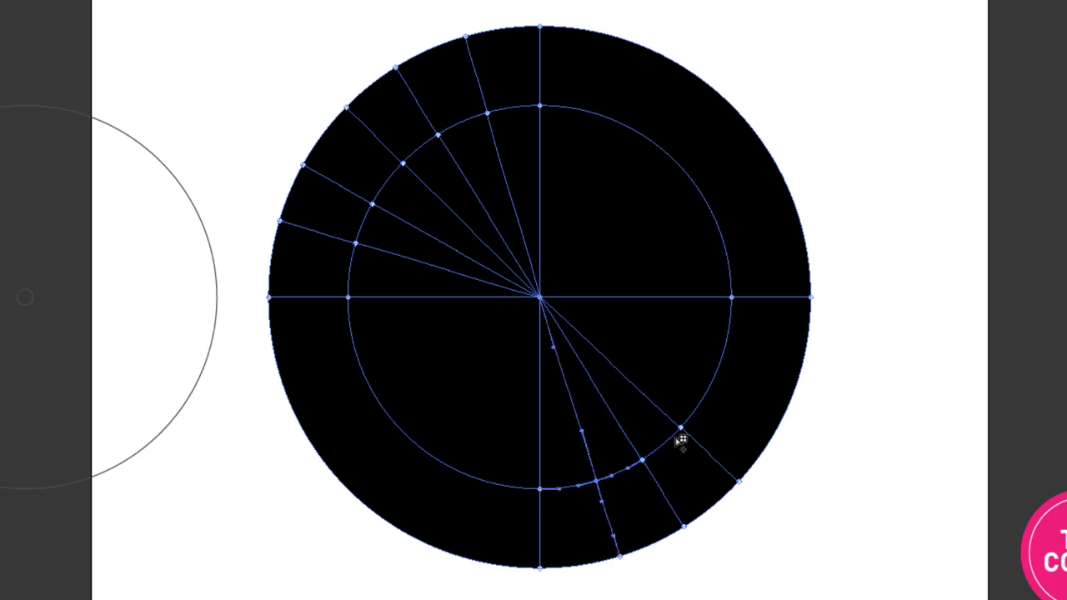
{"action": "left_click", "coordinate": [708, 389]}
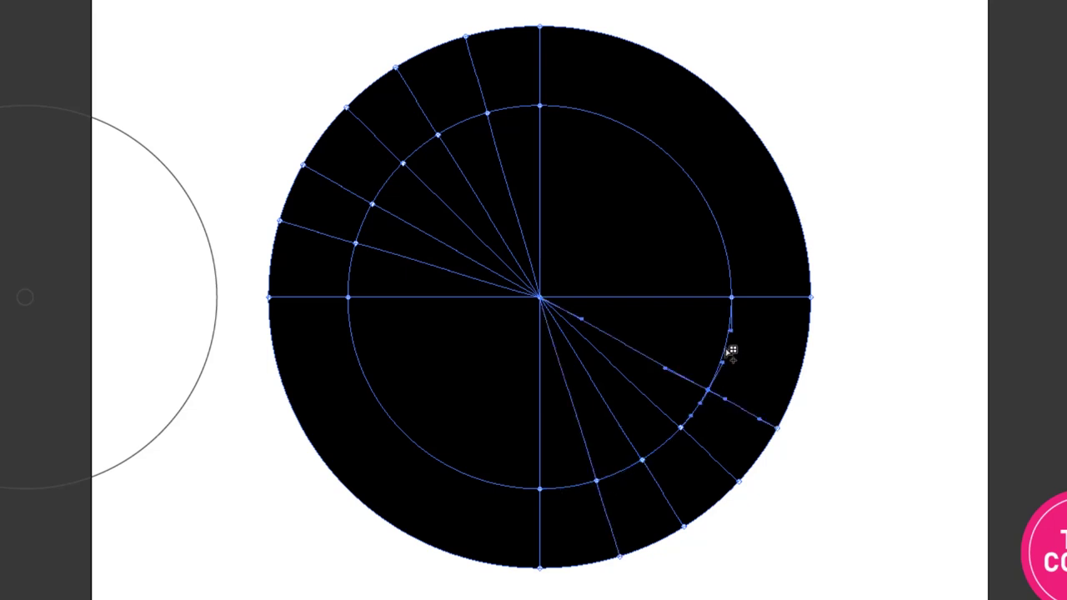
{"action": "left_click", "coordinate": [725, 344]}
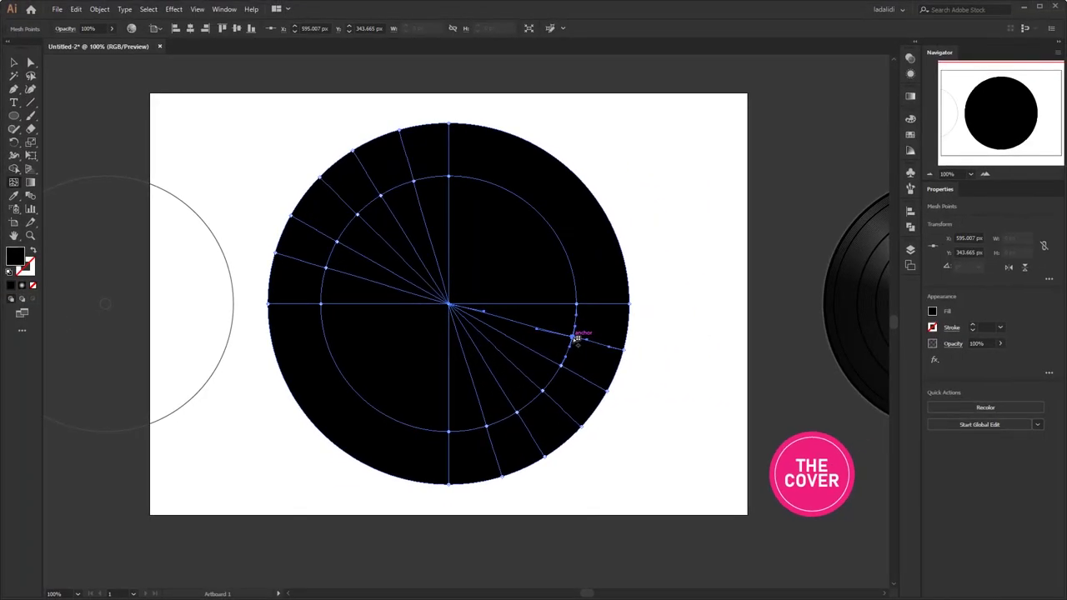
Step: Color the mesh points of the first, third and fifth radial lines in the upper-left quarter with the fifth swatch of the grays group
{"action": "left_click", "coordinate": [30, 63]}
{"action": "left_click_drag", "start_coordinate": [385, 113], "coordinate": [426, 195]}
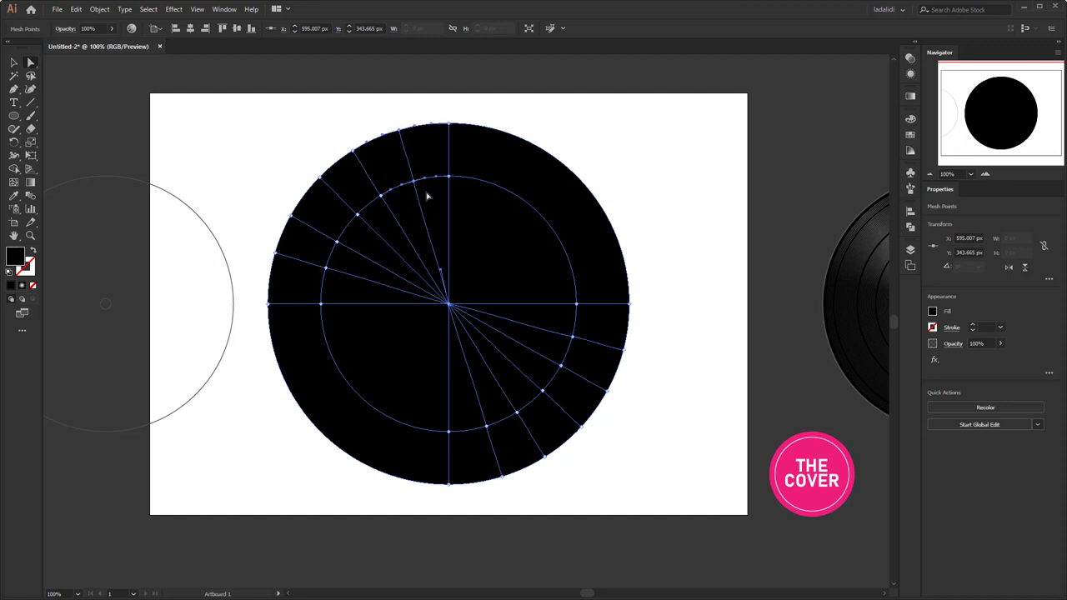
{"action": "left_click", "coordinate": [911, 135]}
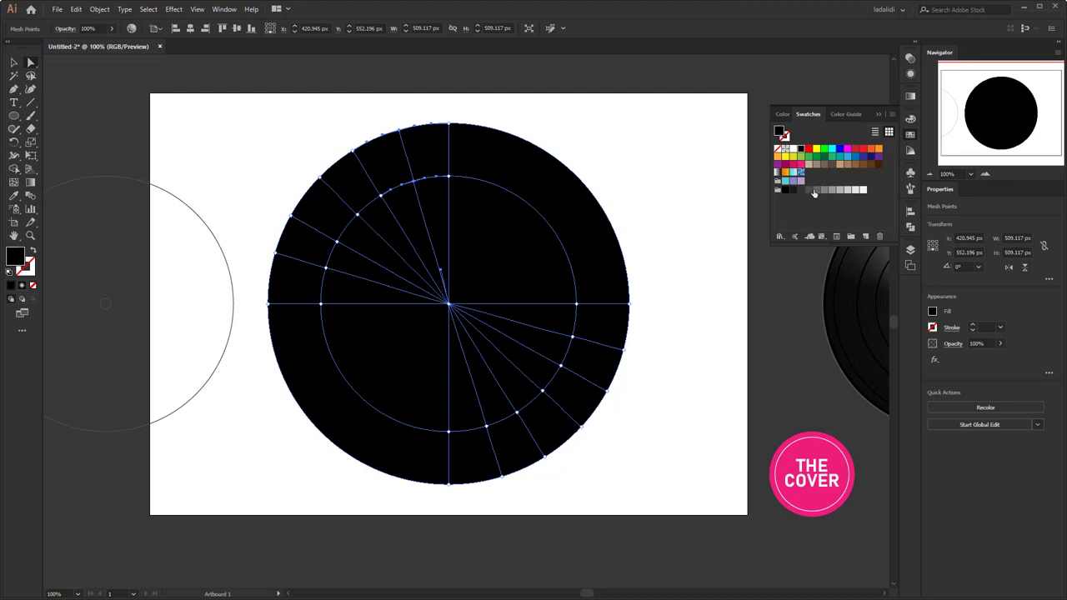
{"action": "left_click", "coordinate": [815, 191]}
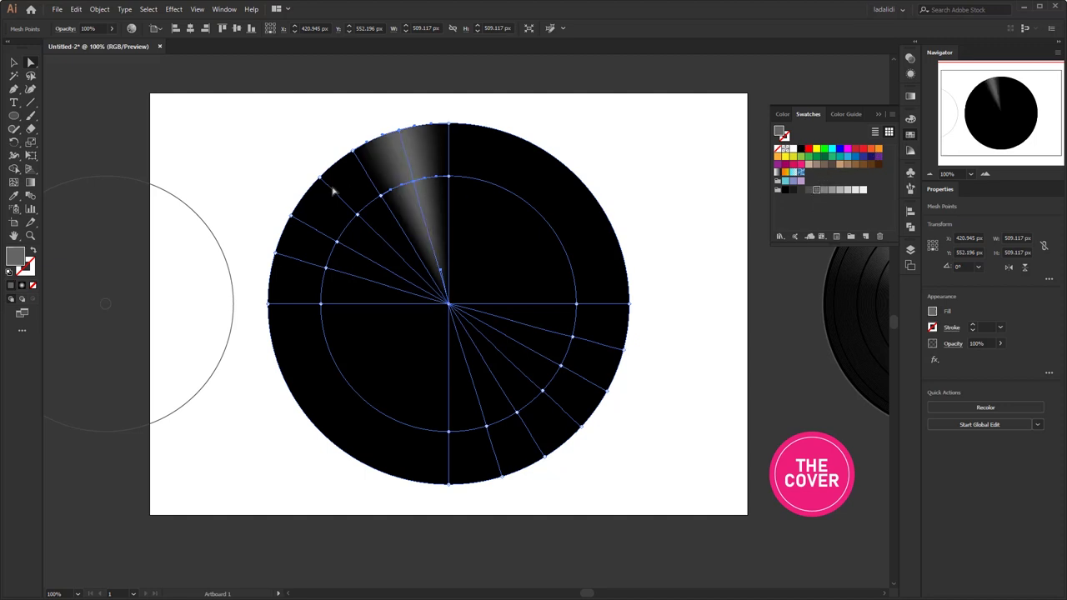
{"action": "left_click_drag", "start_coordinate": [302, 171], "coordinate": [372, 230]}
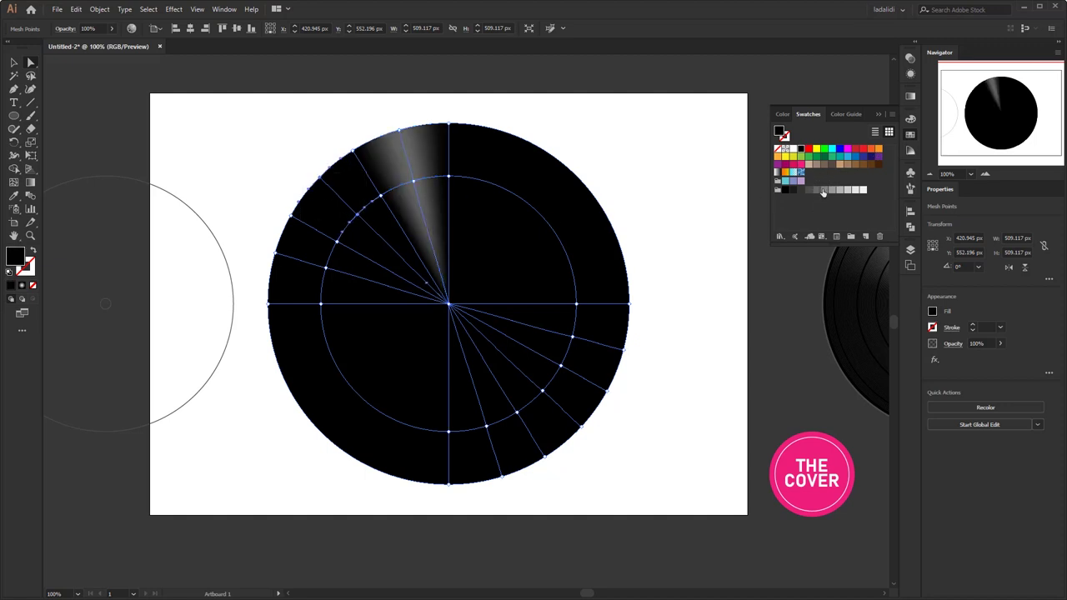
{"action": "left_click", "coordinate": [816, 191]}
{"action": "left_click_drag", "start_coordinate": [263, 249], "coordinate": [343, 283]}
{"action": "left_click", "coordinate": [816, 191]}
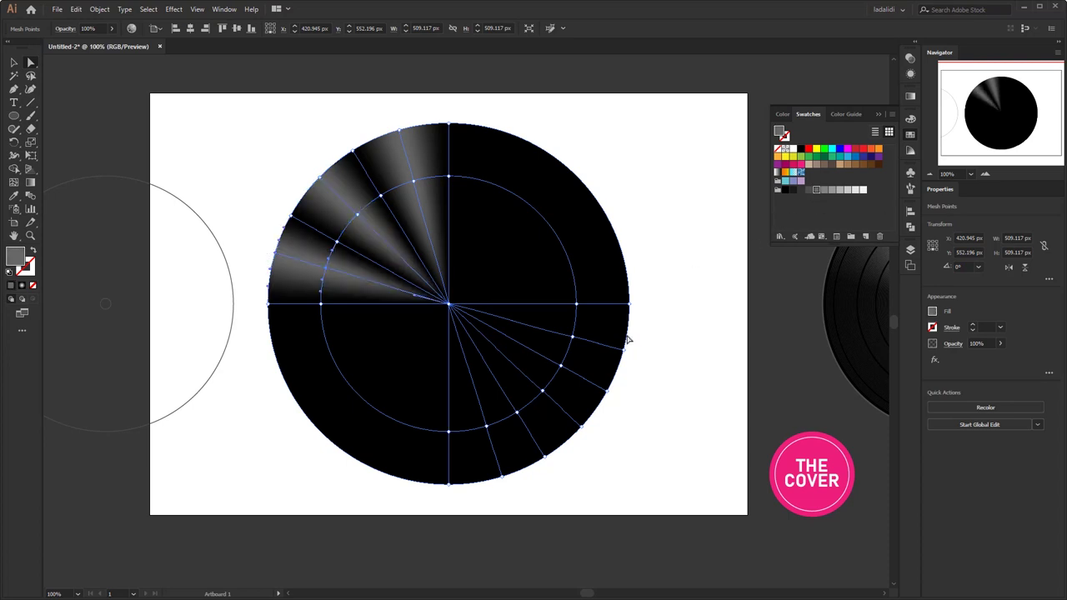
Step: Color the first, third and fifth radial lines' mesh points in the lower-right quarter with the same gray swatch, and leave nothing selected
{"action": "left_click_drag", "start_coordinate": [653, 364], "coordinate": [608, 327]}
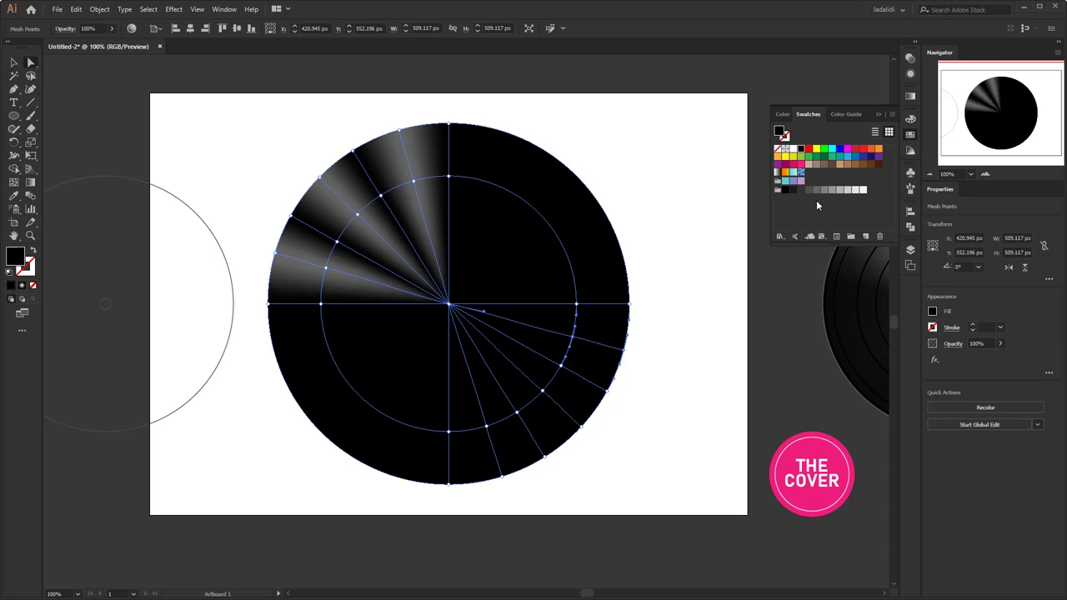
{"action": "left_click", "coordinate": [816, 191]}
{"action": "left_click_drag", "start_coordinate": [595, 442], "coordinate": [534, 386]}
{"action": "left_click", "coordinate": [817, 192]}
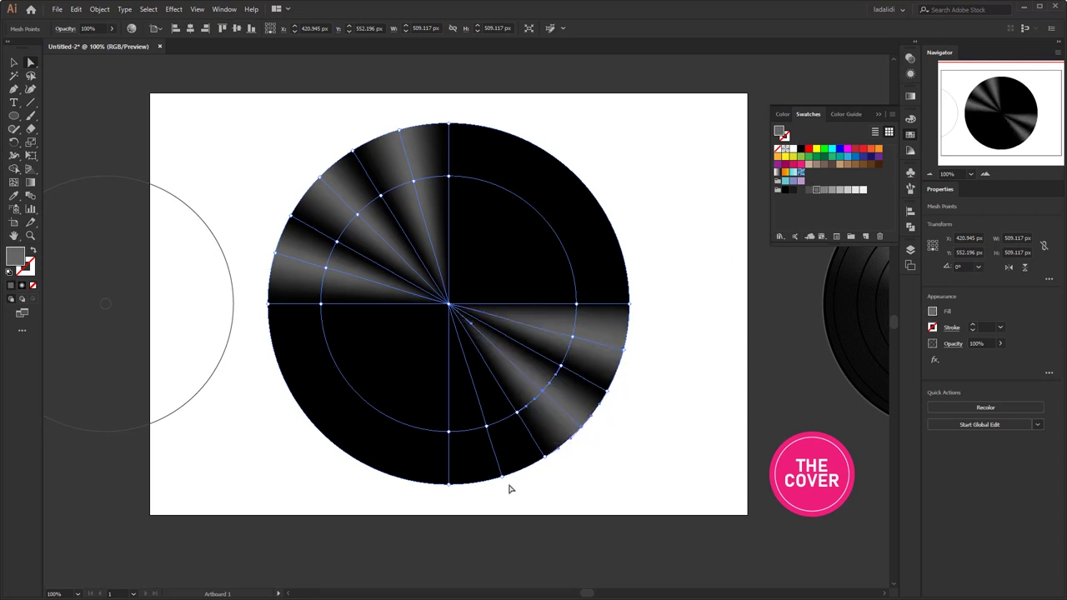
{"action": "left_click_drag", "start_coordinate": [508, 488], "coordinate": [472, 422]}
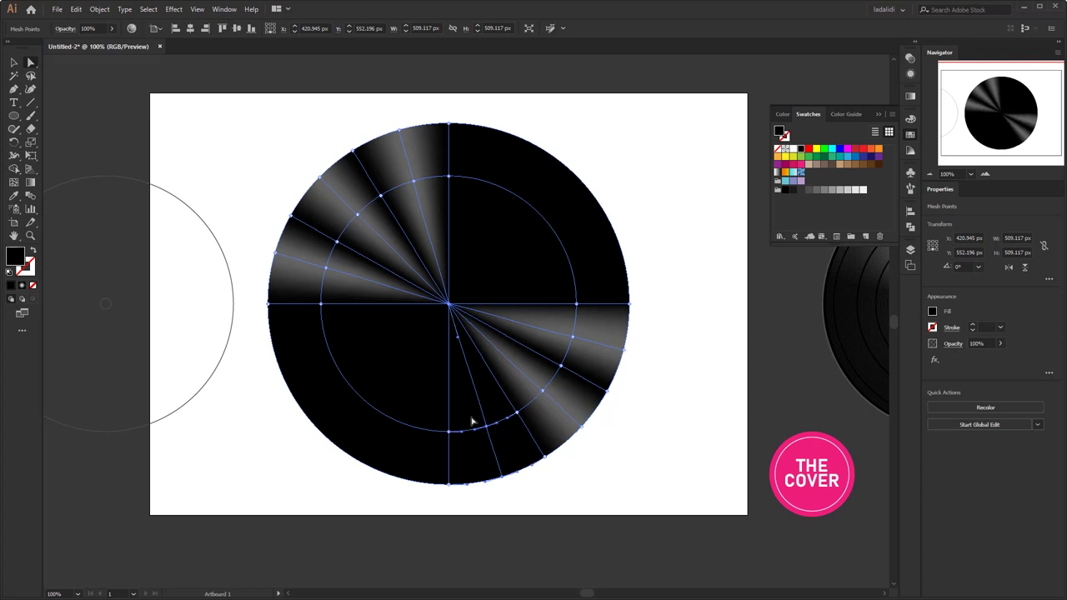
{"action": "left_click", "coordinate": [816, 193]}
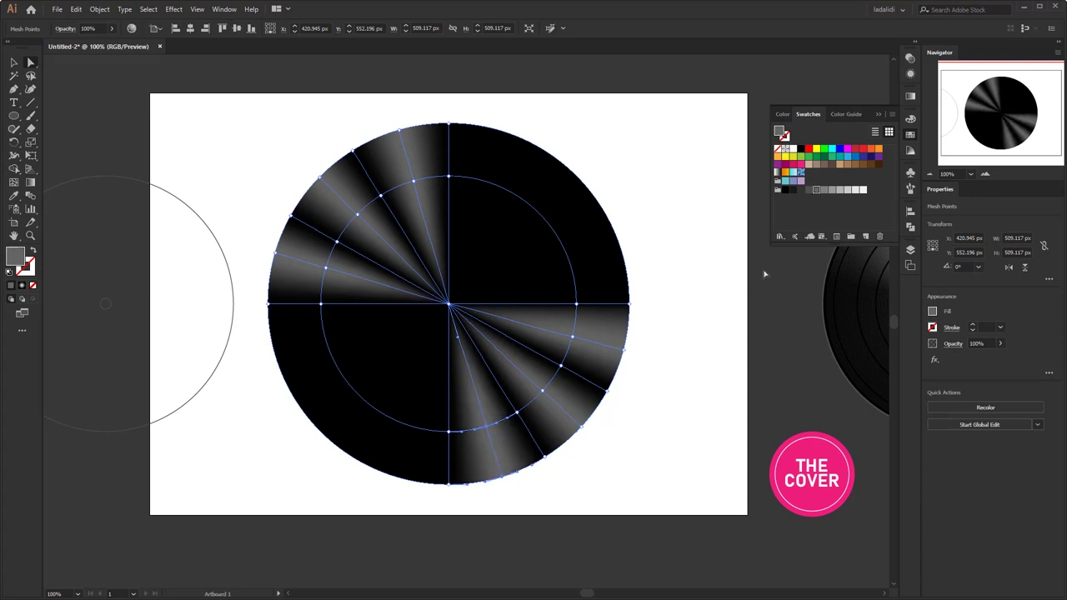
{"action": "left_click", "coordinate": [696, 241]}
{"action": "left_click", "coordinate": [13, 63]}
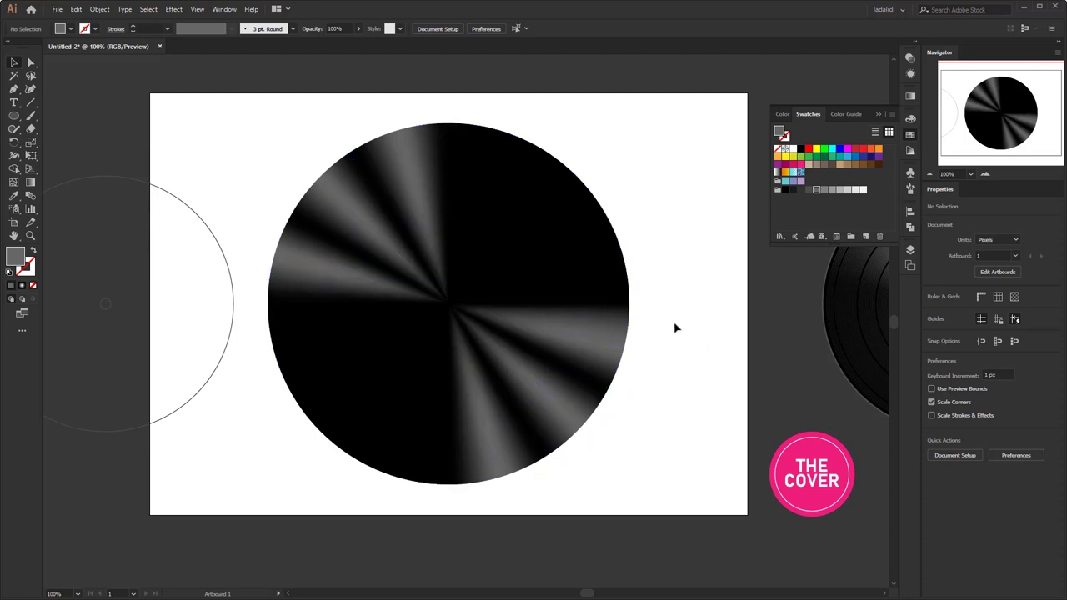
Step: Move the 360 px outlined compound circle from the artboard's left edge to below the pink label, then deselect it and hide the swatches
{"action": "scroll", "coordinate": [675, 328], "scroll_direction": "down", "scroll_amount": 2}
{"action": "scroll", "coordinate": [675, 328], "scroll_direction": "up", "scroll_amount": 1}
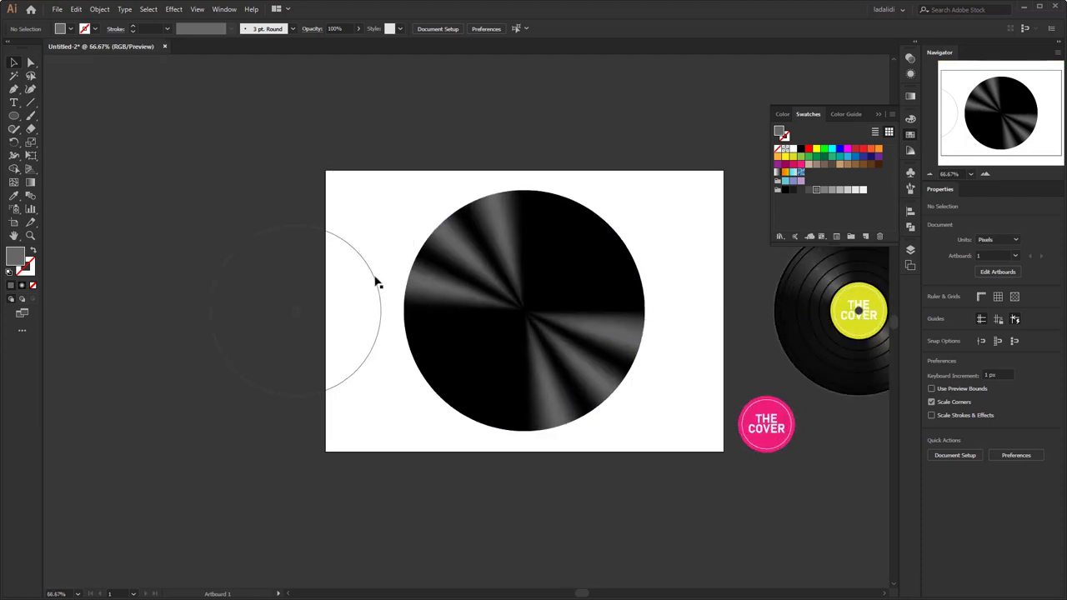
{"action": "left_click_drag", "start_coordinate": [377, 283], "coordinate": [831, 517]}
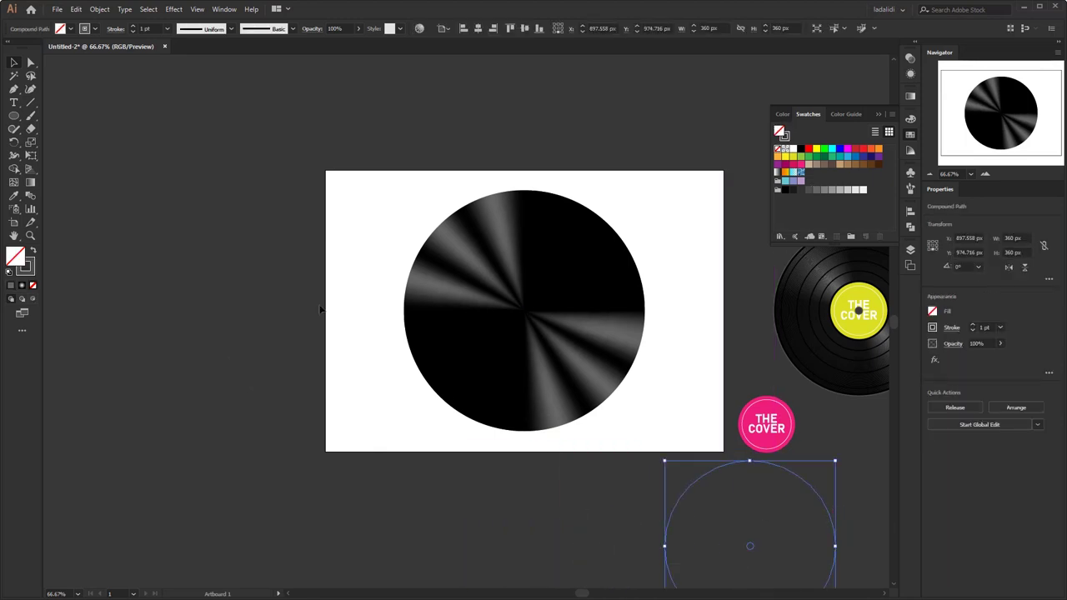
{"action": "left_click", "coordinate": [317, 309]}
{"action": "left_click", "coordinate": [877, 114]}
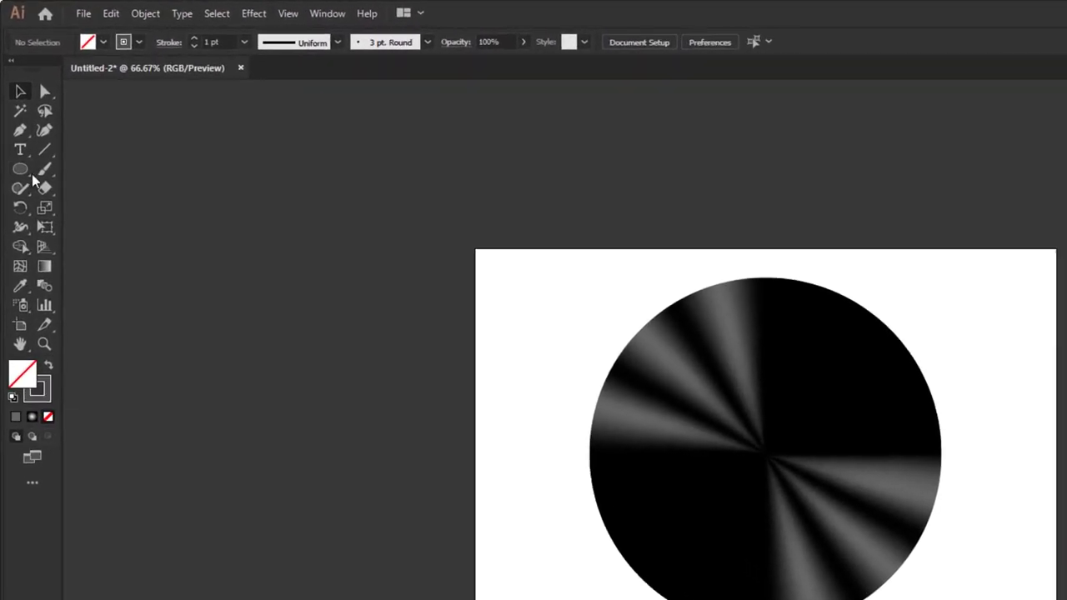
Step: Draw a hexagon with no fill and a 1 pt gray stroke on the empty canvas left of the artboard using the Polygon tool
{"action": "left_click", "coordinate": [14, 115]}
{"action": "left_click_drag", "start_coordinate": [23, 179], "coordinate": [125, 235]}
{"action": "mouse_move", "coordinate": [214, 302]}
{"action": "left_mouse_down"}
{"action": "mouse_move", "coordinate": [244, 324]}
{"action": "mouse_move", "coordinate": [281, 409]}
{"action": "mouse_move", "coordinate": [265, 392]}
{"action": "left_mouse_up"}
{"action": "key", "text": "Delete"}
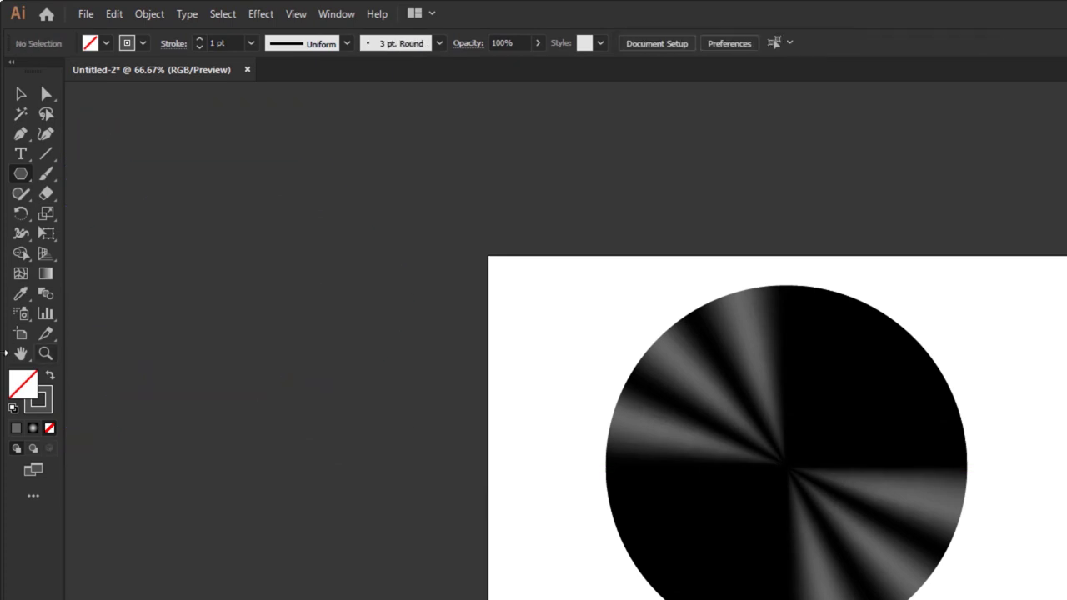
{"action": "left_click", "coordinate": [47, 397]}
{"action": "left_click", "coordinate": [250, 43]}
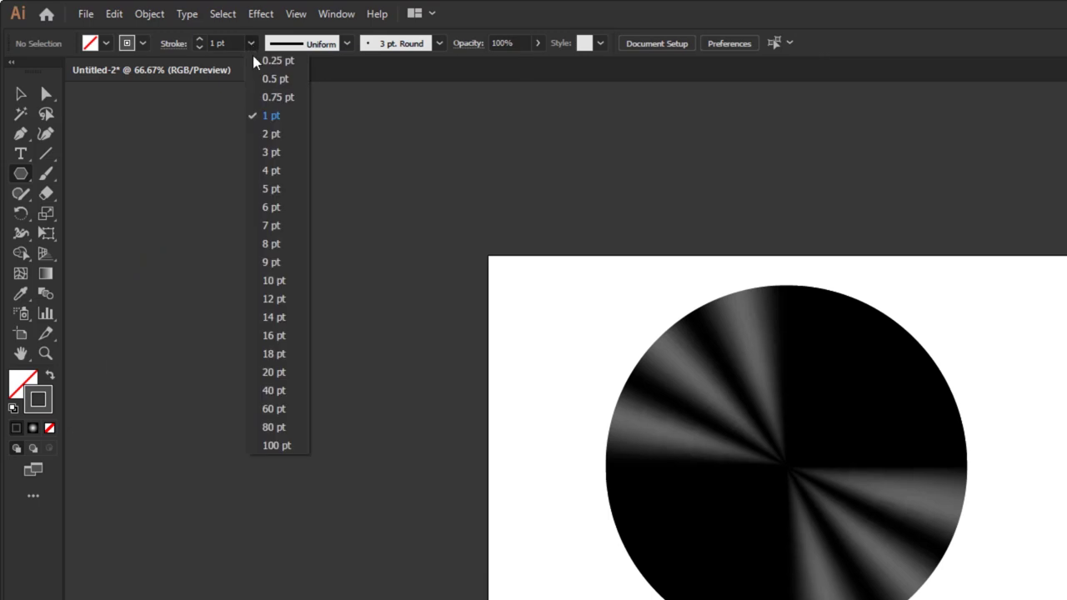
{"action": "left_click", "coordinate": [273, 115]}
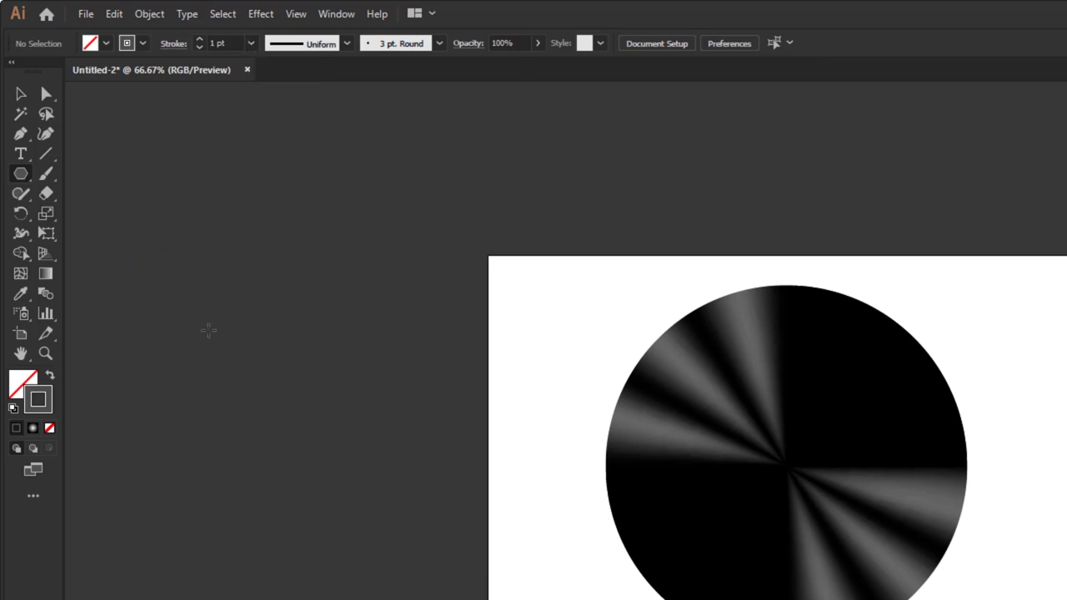
{"action": "mouse_move", "coordinate": [209, 330]}
{"action": "left_mouse_down"}
{"action": "mouse_move", "coordinate": [267, 436]}
{"action": "mouse_move", "coordinate": [259, 428]}
{"action": "left_mouse_up"}
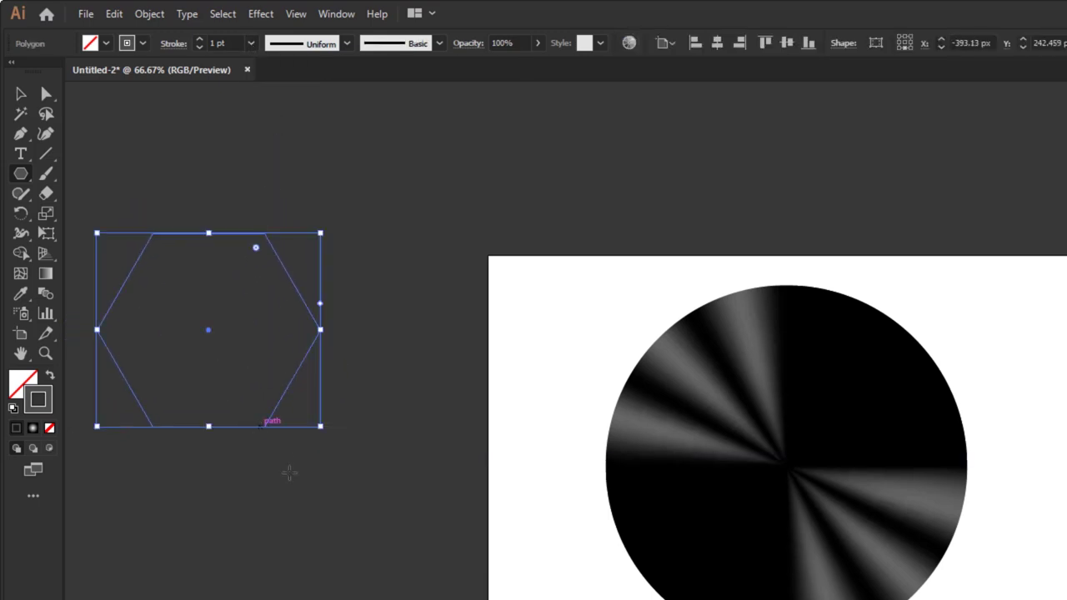
Step: Draw a second, tilted hexagon below the first, and delete both hexagons from the canvas left of the artboard
{"action": "mouse_move", "coordinate": [298, 490]}
{"action": "left_mouse_down"}
{"action": "mouse_move", "coordinate": [383, 568]}
{"action": "mouse_move", "coordinate": [350, 575]}
{"action": "mouse_move", "coordinate": [346, 596]}
{"action": "mouse_move", "coordinate": [367, 598]}
{"action": "left_mouse_up"}
{"action": "key", "text": "v"}
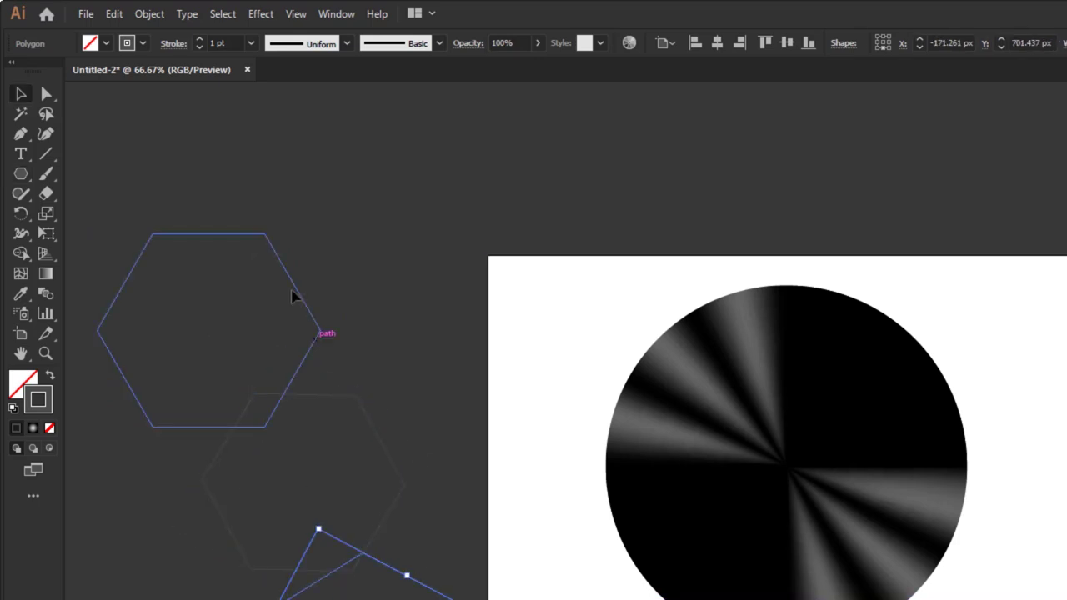
{"action": "left_click_drag", "start_coordinate": [194, 177], "coordinate": [389, 599]}
{"action": "key", "text": "Delete"}
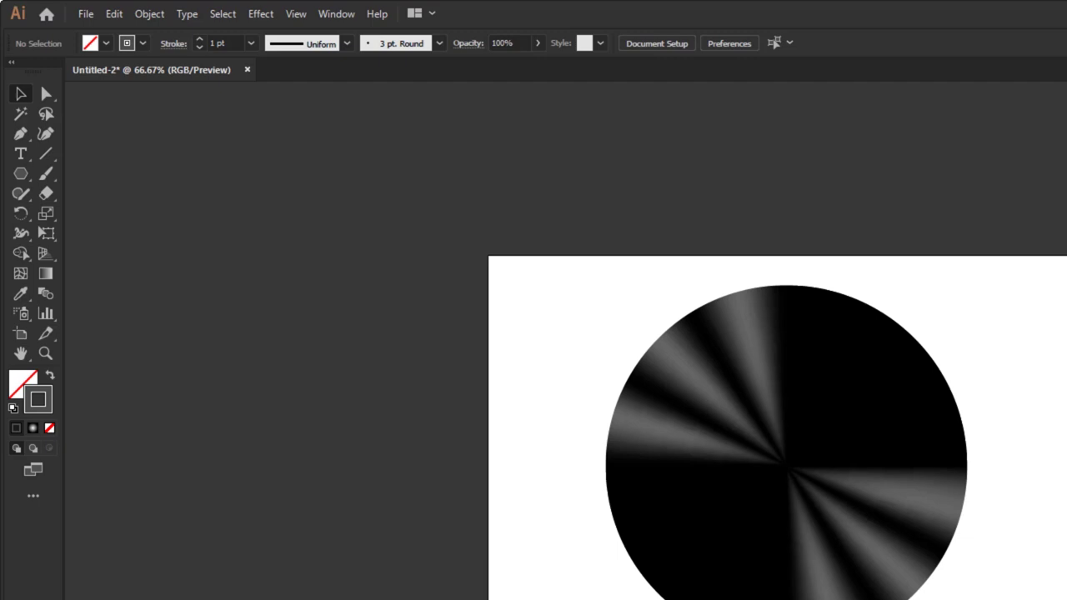
Step: Try to draw a dense burst of nested, rotated hexagons with the gray 1 pt stroke left of the artboard, and delete it
{"action": "left_click", "coordinate": [24, 177]}
{"action": "mouse_move", "coordinate": [272, 420]}
{"action": "left_mouse_down"}
{"action": "mouse_move", "coordinate": [313, 469]}
{"action": "mouse_move", "coordinate": [310, 525]}
{"action": "mouse_move", "coordinate": [281, 567]}
{"action": "mouse_move", "coordinate": [225, 575]}
{"action": "mouse_move", "coordinate": [120, 570]}
{"action": "left_mouse_up"}
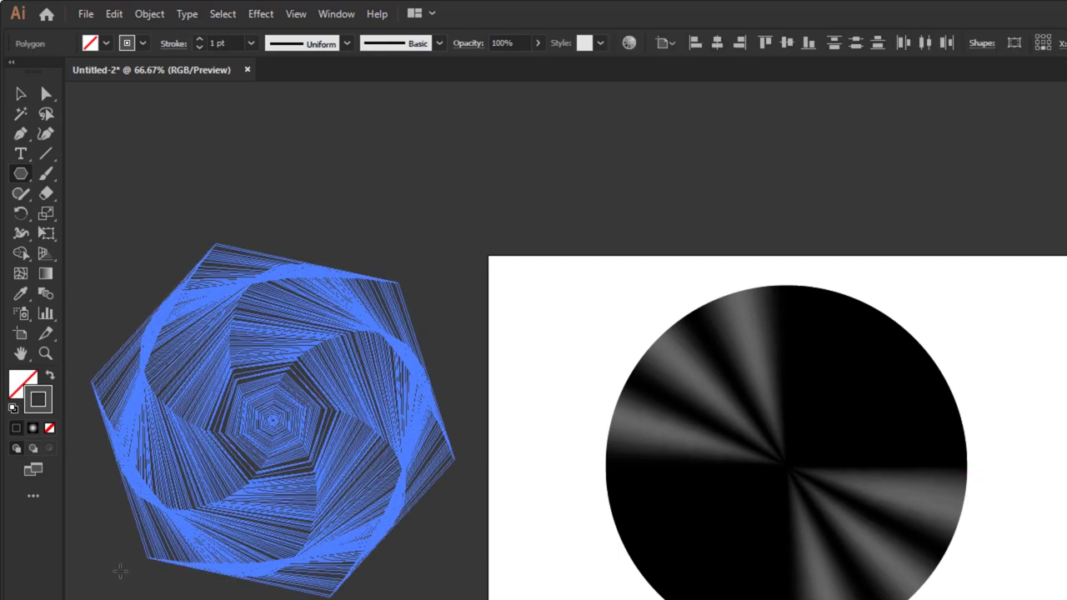
{"action": "key", "text": "v"}
{"action": "key", "text": "ctrl+shift+a"}
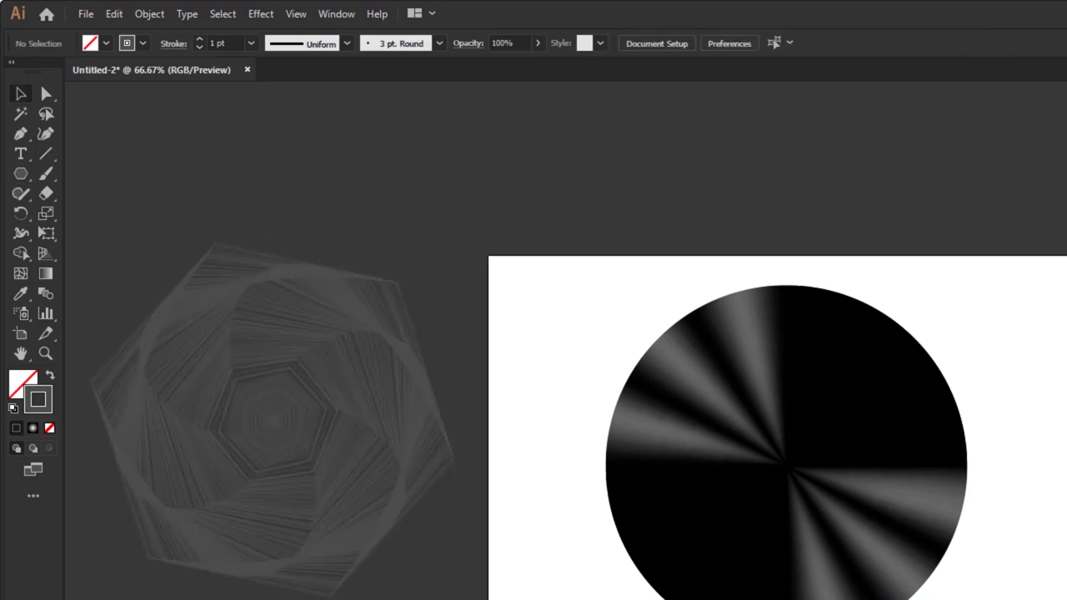
{"action": "left_click_drag", "start_coordinate": [241, 599], "coordinate": [372, 217]}
{"action": "key", "text": "Delete"}
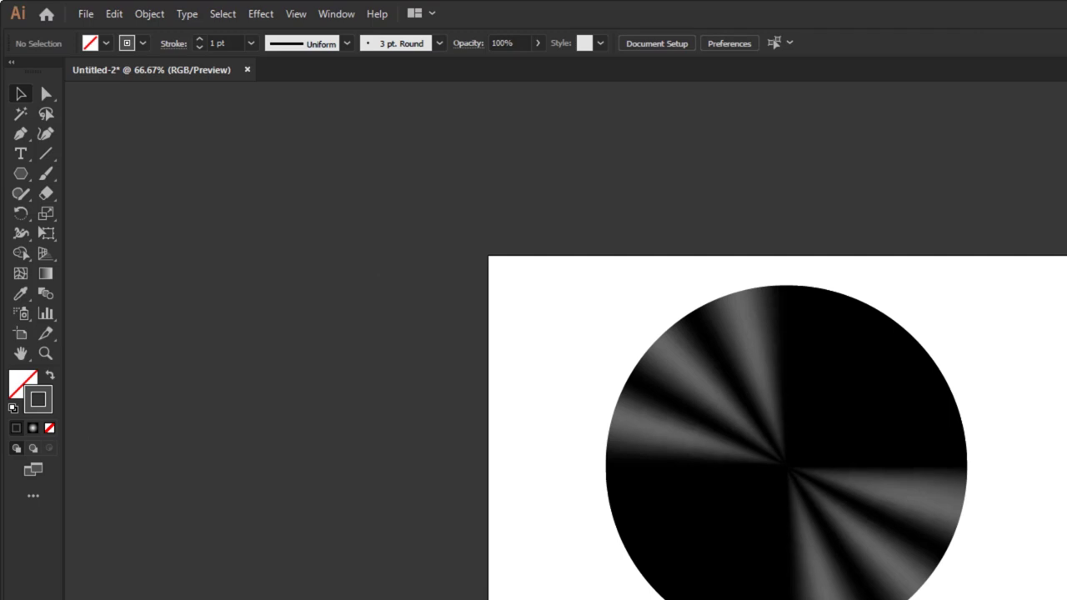
Step: Try the burst of nested, rotated hexagons again with a white 1 pt stroke, and delete it
{"action": "left_click", "coordinate": [20, 173]}
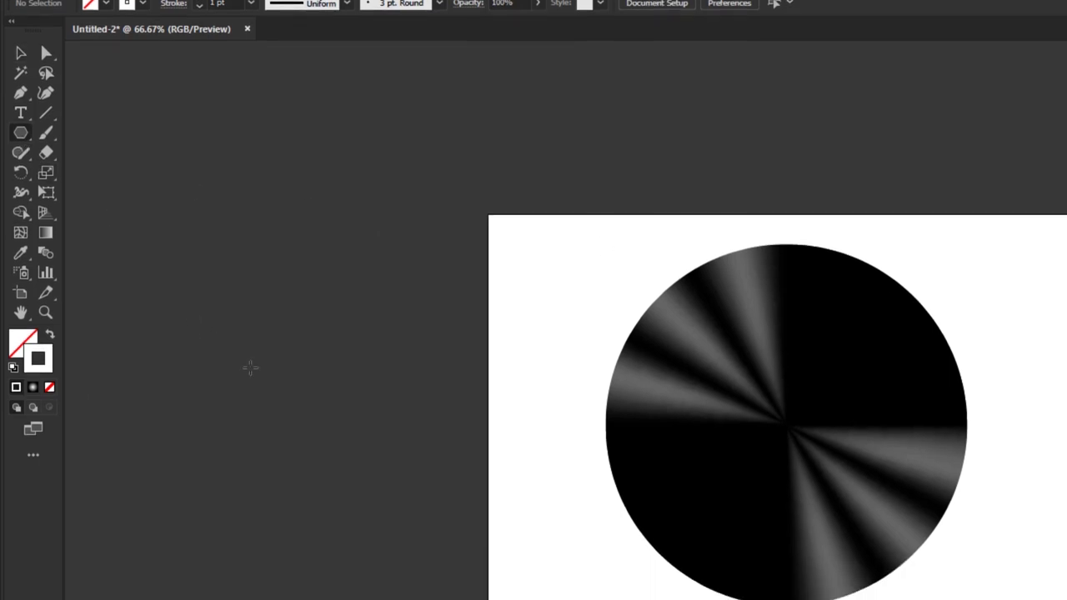
{"action": "mouse_move", "coordinate": [244, 413]}
{"action": "left_mouse_down"}
{"action": "mouse_move", "coordinate": [297, 457]}
{"action": "mouse_move", "coordinate": [198, 599]}
{"action": "left_mouse_up"}
{"action": "left_click_drag", "start_coordinate": [197, 468], "coordinate": [197, 468]}
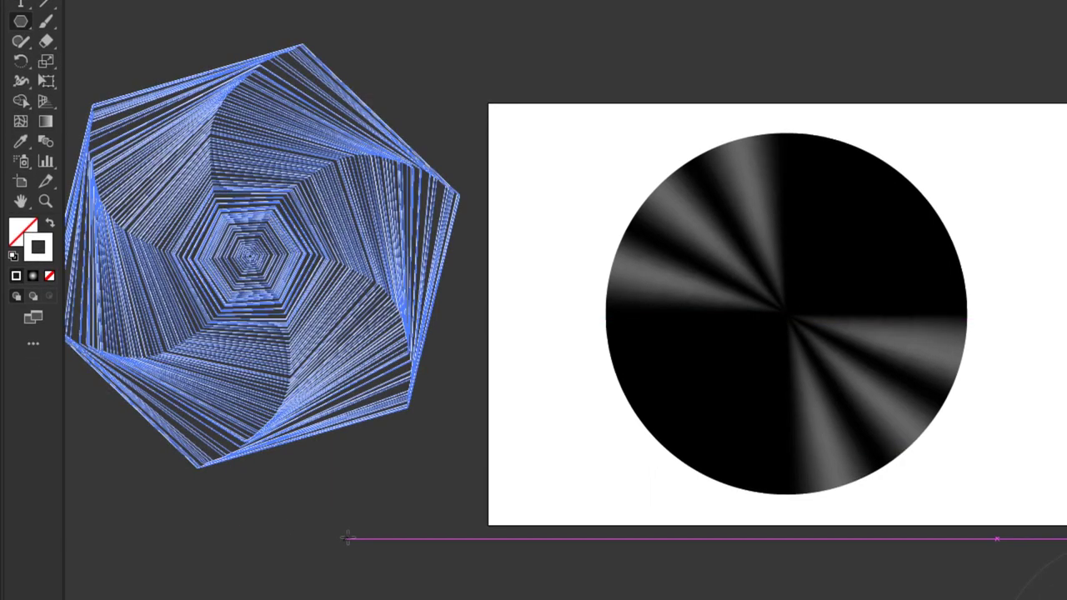
{"action": "key", "text": "ctrl+shift+a"}
{"action": "left_click_drag", "start_coordinate": [353, 542], "coordinate": [272, 16]}
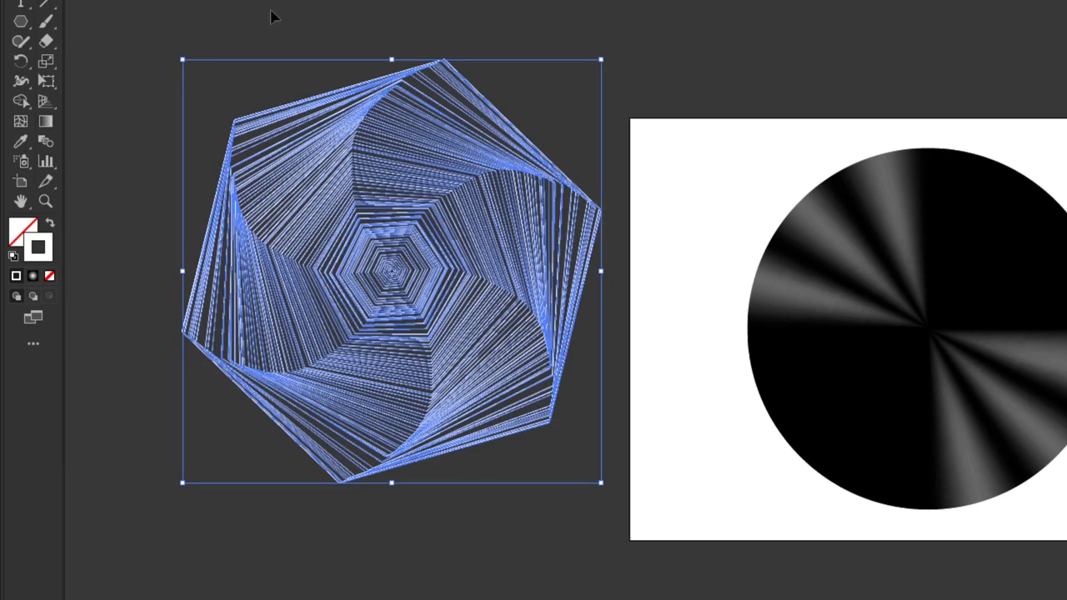
{"action": "key", "text": "Delete"}
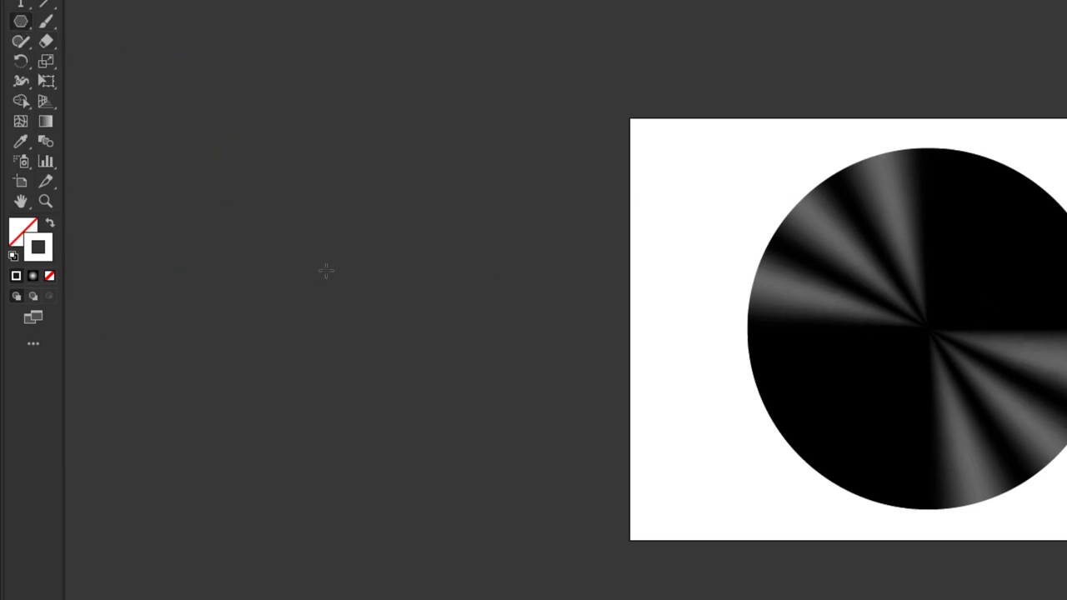
{"action": "key", "text": "ctrl+z"}
{"action": "left_click_drag", "start_coordinate": [472, 578], "coordinate": [190, 1]}
{"action": "key", "text": "Delete"}
{"action": "mouse_move", "coordinate": [307, 281]}
{"action": "left_mouse_down"}
{"action": "mouse_move", "coordinate": [401, 405]}
{"action": "mouse_move", "coordinate": [364, 515]}
{"action": "mouse_move", "coordinate": [250, 527]}
{"action": "left_mouse_up"}
{"action": "key", "text": "Delete"}
{"action": "key", "text": "Delete"}
Step: Draw a burst of nested, rotated white-stroked hexagons about 637 × 707 px left of the artboard, and group them all
{"action": "mouse_move", "coordinate": [307, 286]}
{"action": "left_mouse_down"}
{"action": "mouse_move", "coordinate": [421, 500]}
{"action": "mouse_move", "coordinate": [466, 561]}
{"action": "left_mouse_up"}
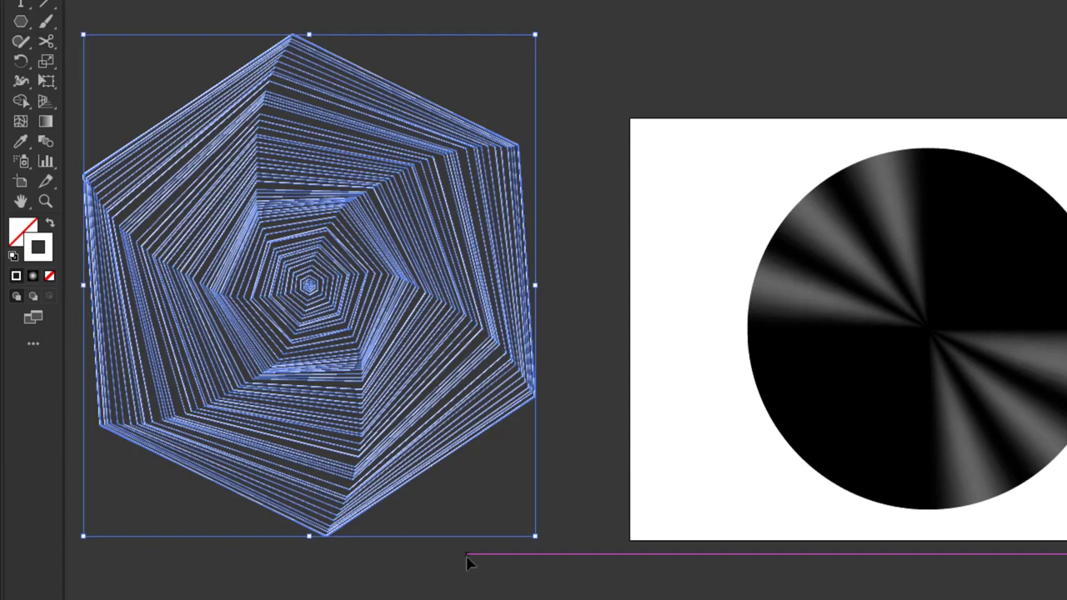
{"action": "left_click", "coordinate": [466, 561]}
{"action": "left_click_drag", "start_coordinate": [567, 45], "coordinate": [159, 598]}
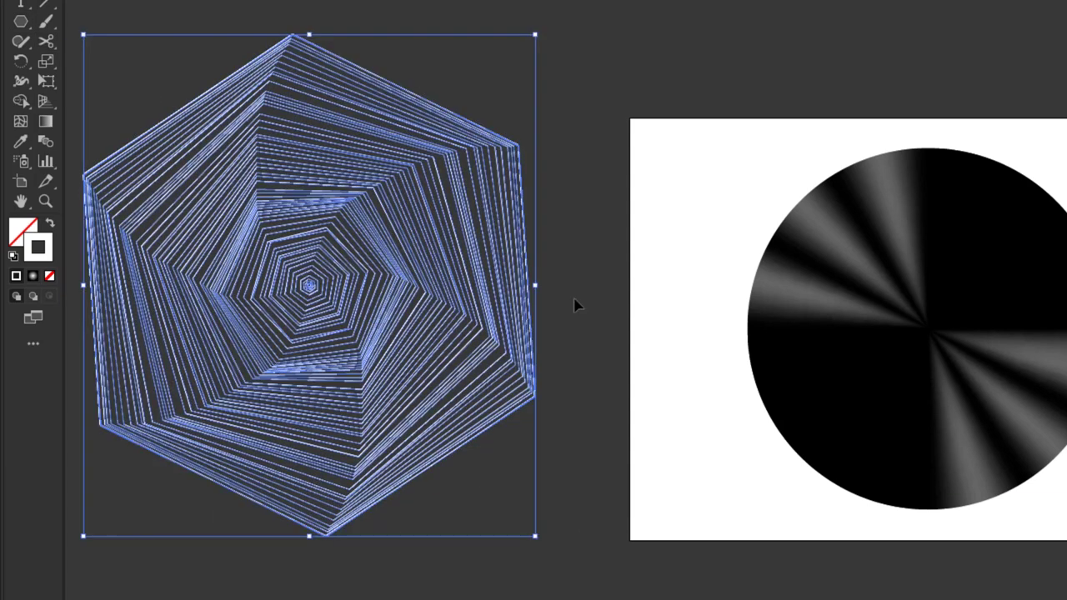
{"action": "left_click", "coordinate": [576, 303]}
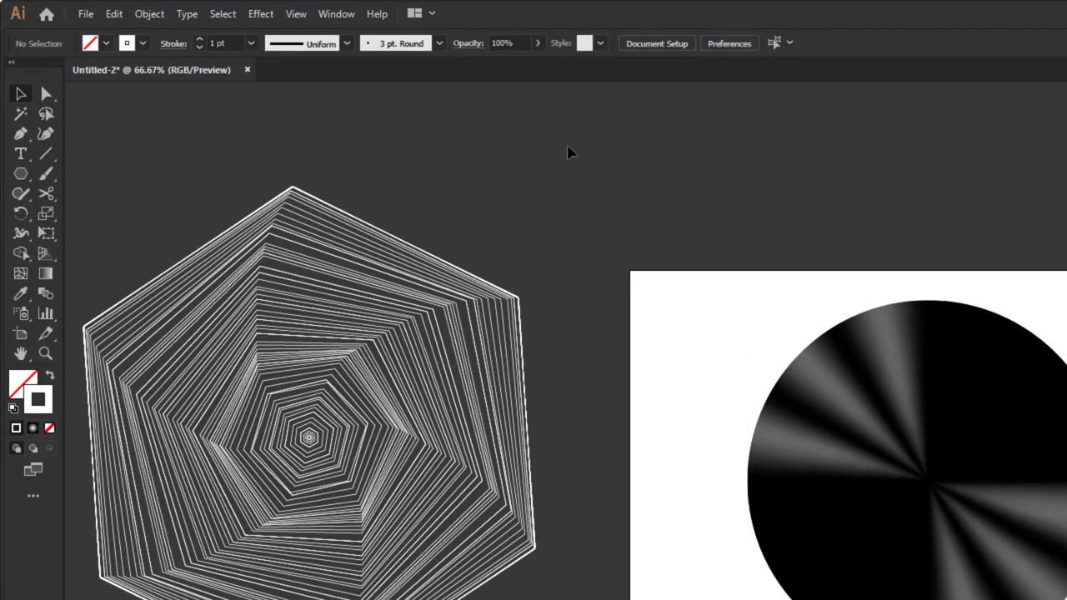
{"action": "left_click_drag", "start_coordinate": [568, 152], "coordinate": [135, 599]}
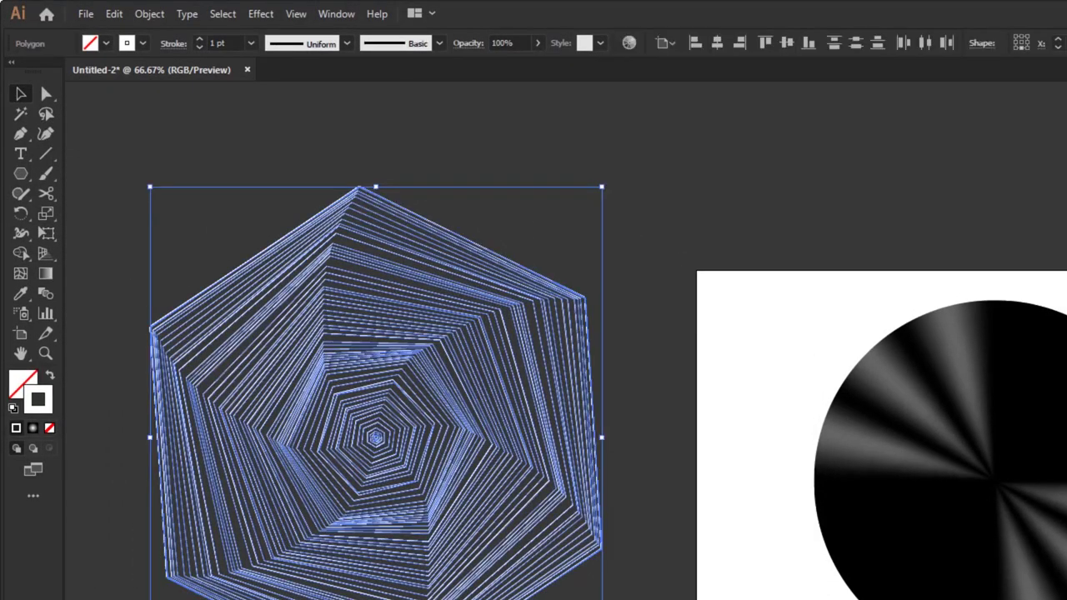
{"action": "left_click", "coordinate": [151, 15]}
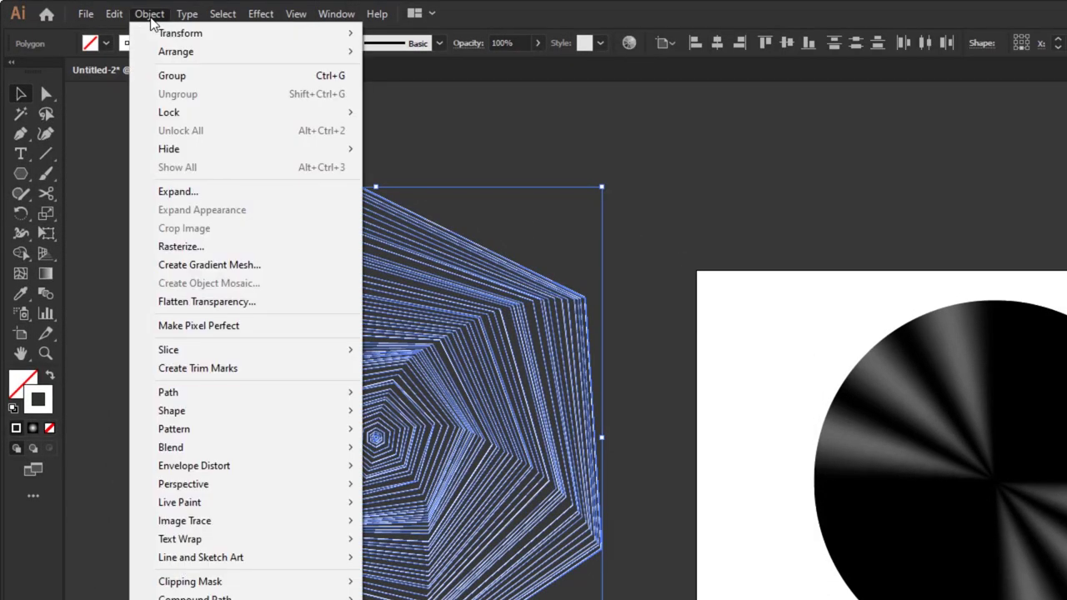
{"action": "left_click", "coordinate": [175, 76]}
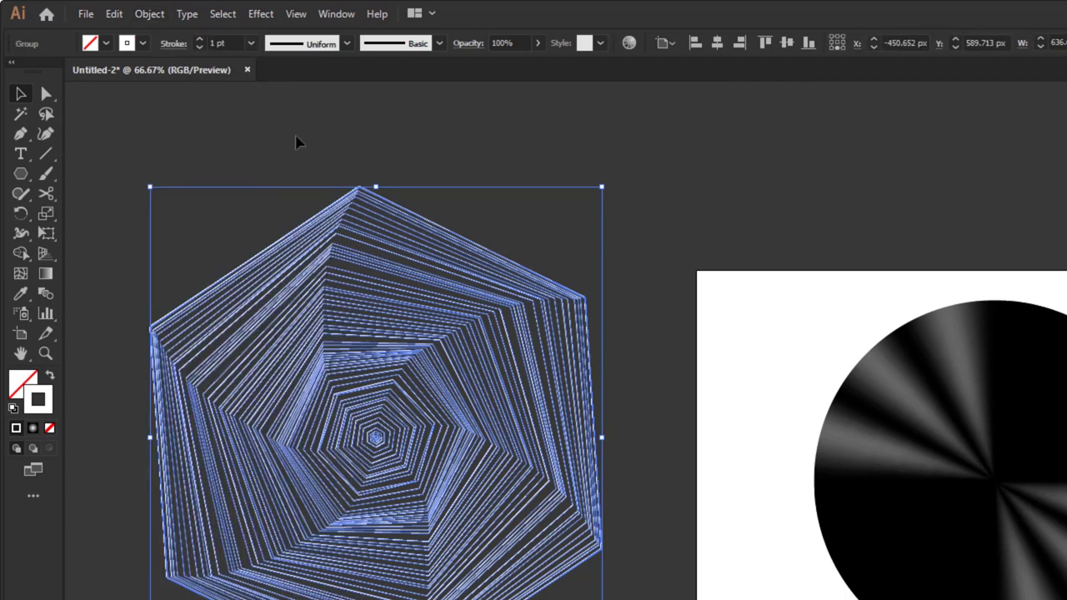
Step: Apply a Radial Blur effect to the hexagon group with amount 75, Spin method and Best quality, then deselect it
{"action": "left_click", "coordinate": [261, 14]}
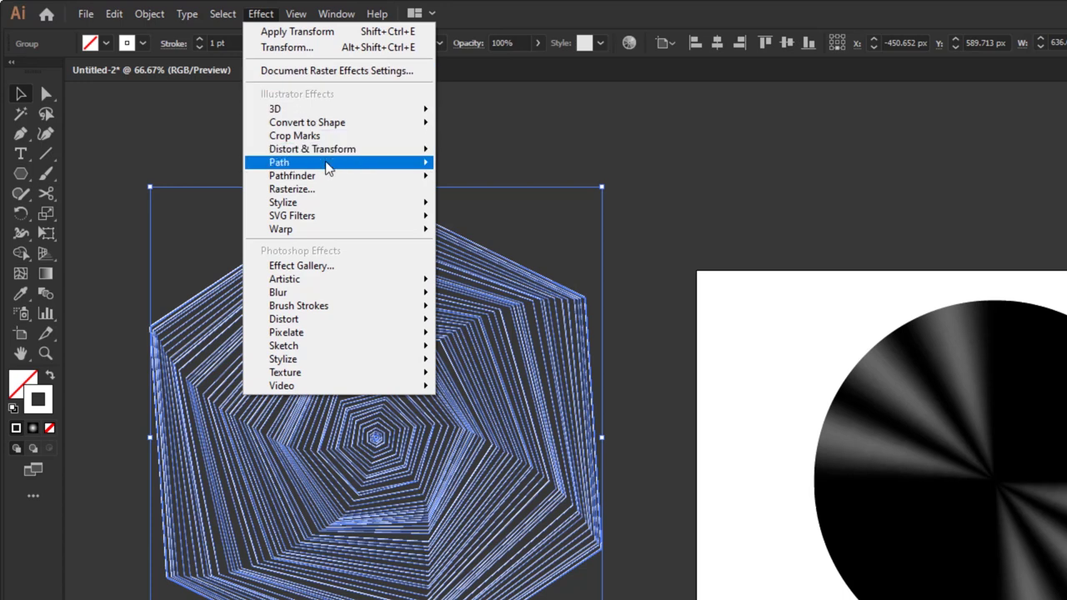
{"action": "mouse_move", "coordinate": [345, 293]}
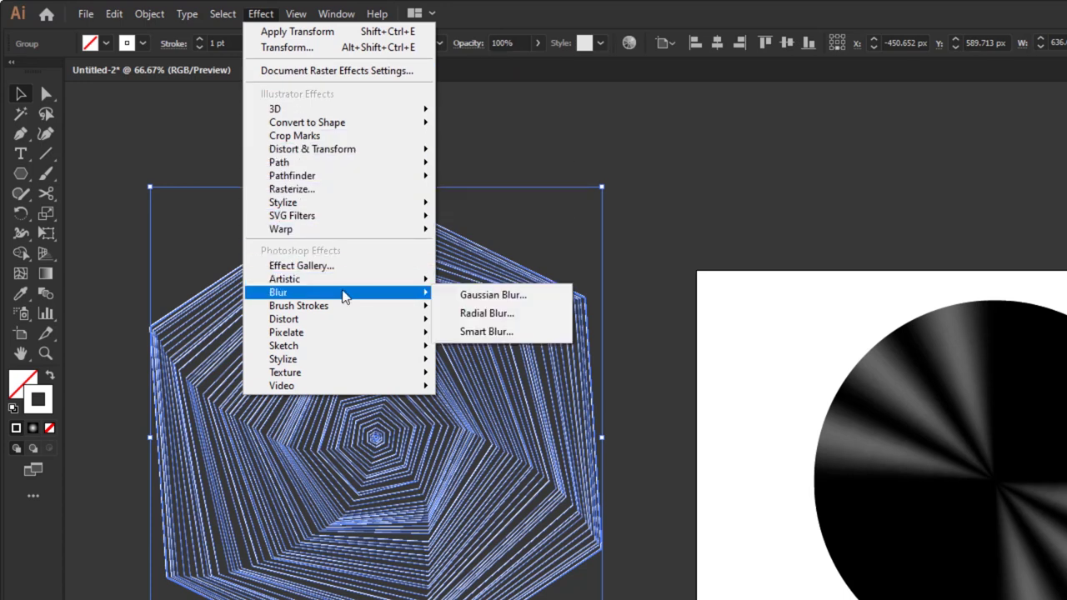
{"action": "left_click", "coordinate": [517, 313]}
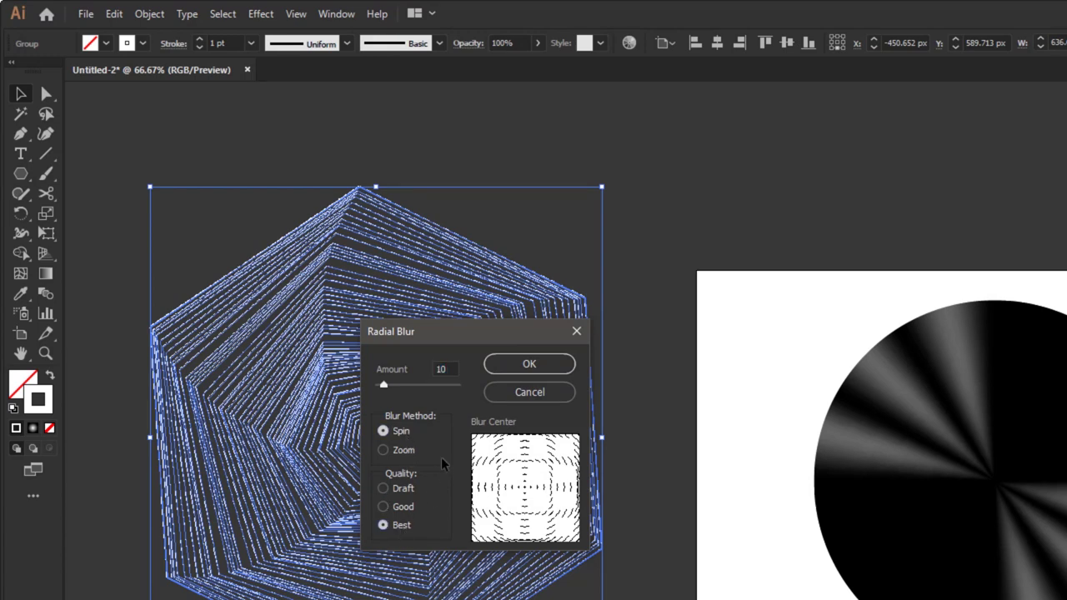
{"action": "type", "text": "75"}
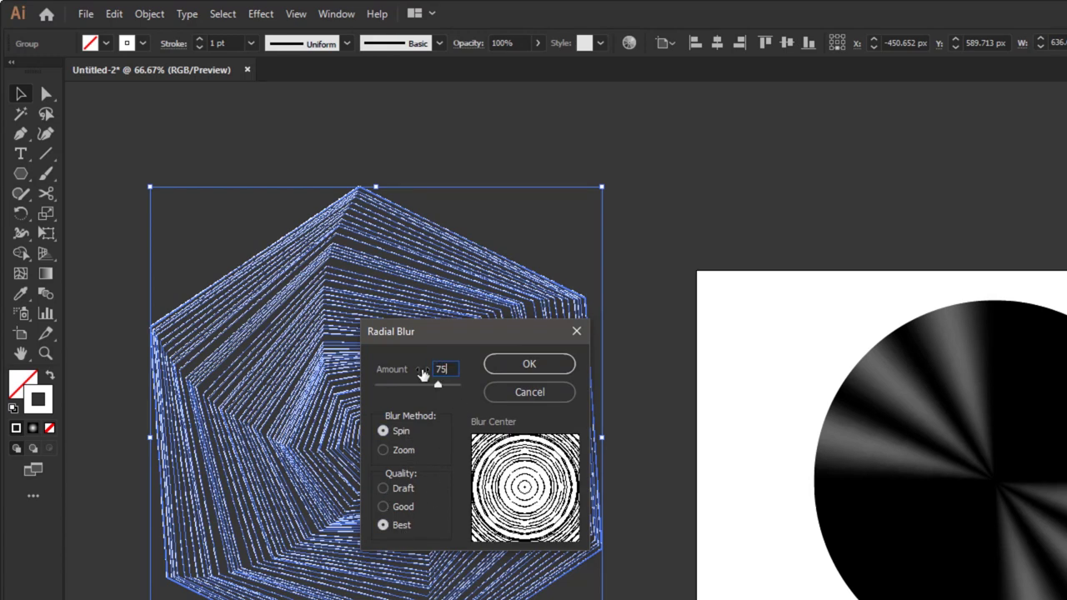
{"action": "left_click", "coordinate": [512, 368]}
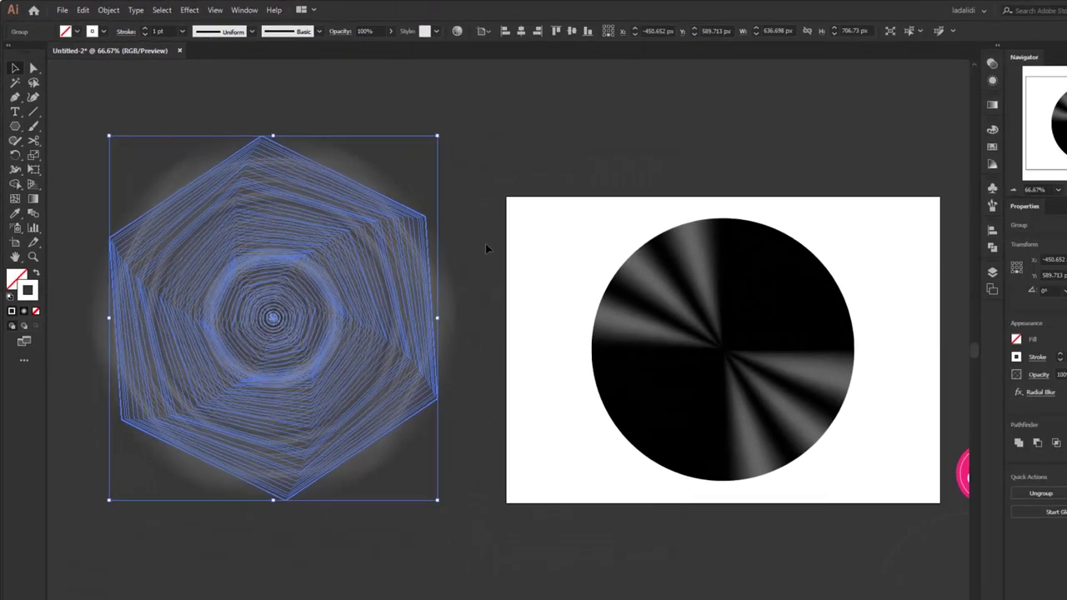
{"action": "left_click", "coordinate": [487, 247]}
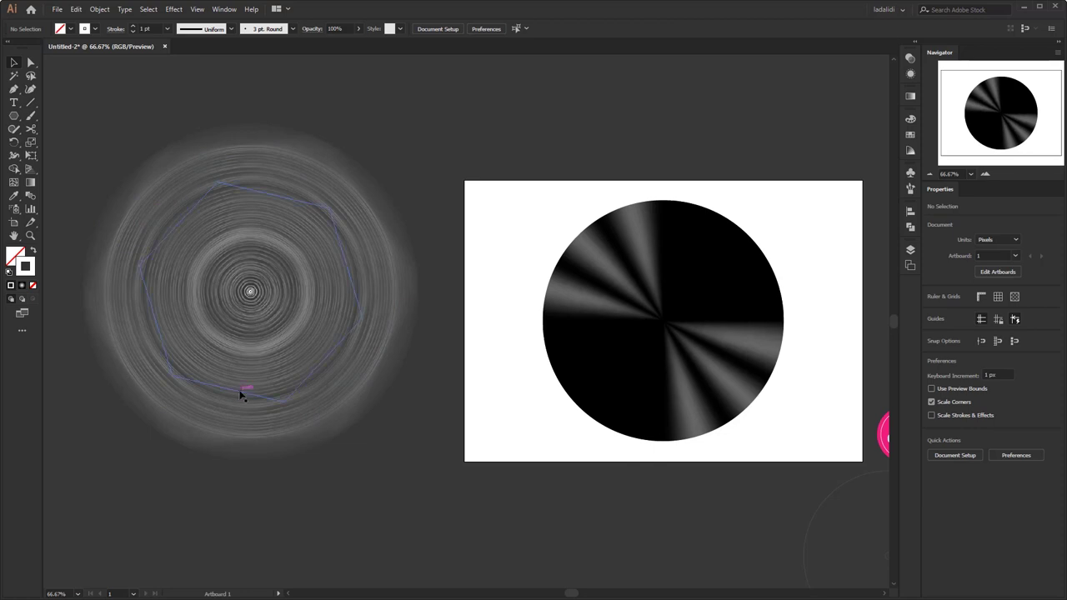
Step: Center the blurred hexagon group on the black mesh disc and scale it down to about 452 × 502 px, leaving nothing selected
{"action": "left_click", "coordinate": [240, 391]}
{"action": "left_click_drag", "start_coordinate": [250, 294], "coordinate": [584, 343]}
{"action": "scroll", "coordinate": [633, 333], "scroll_direction": "right", "scroll_amount": 5}
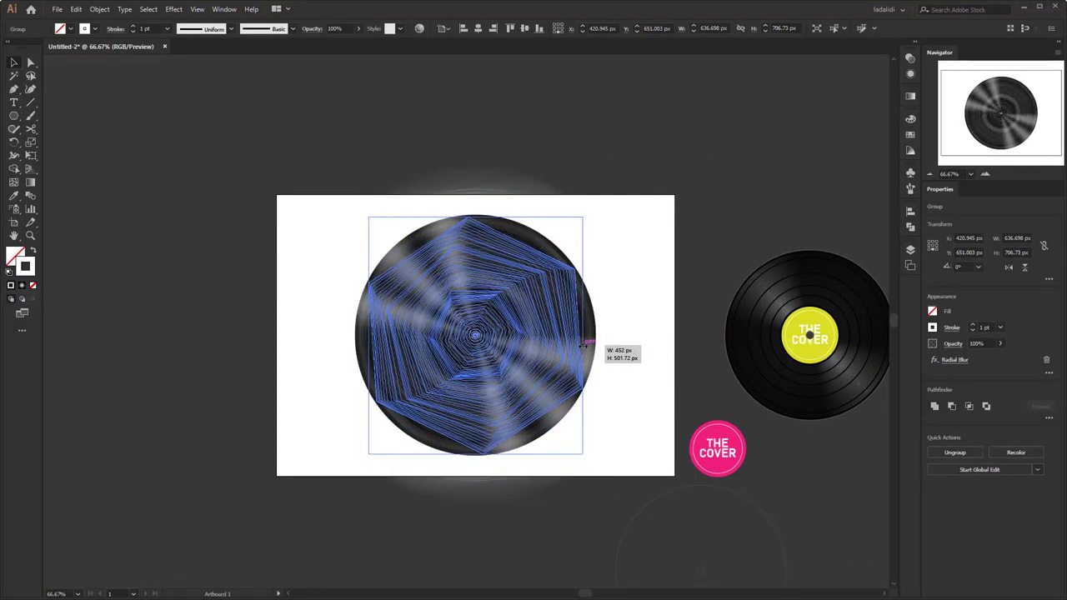
{"action": "left_click", "coordinate": [629, 328]}
{"action": "scroll", "coordinate": [631, 333], "scroll_direction": "right", "scroll_amount": 2}
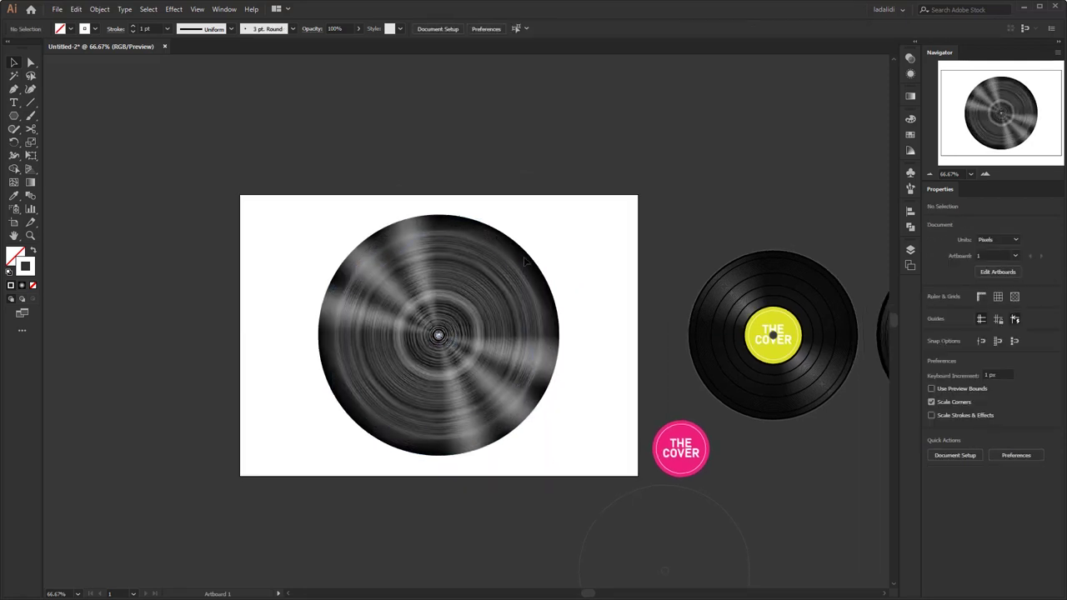
Step: Set the blurred hexagon group's blending mode to Overlay and deselect it
{"action": "left_click", "coordinate": [525, 307]}
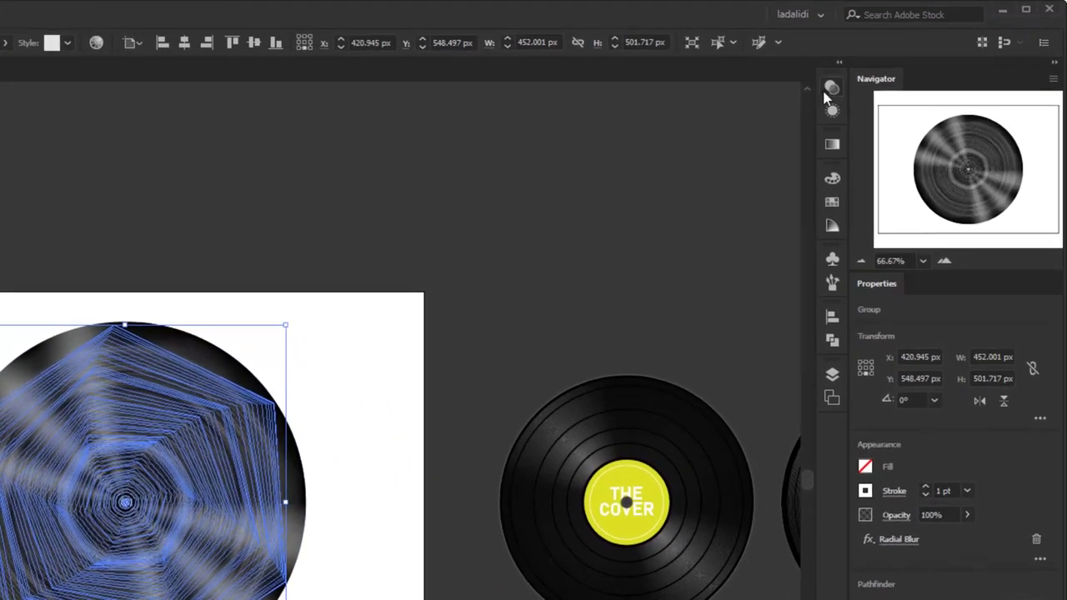
{"action": "left_click", "coordinate": [910, 59]}
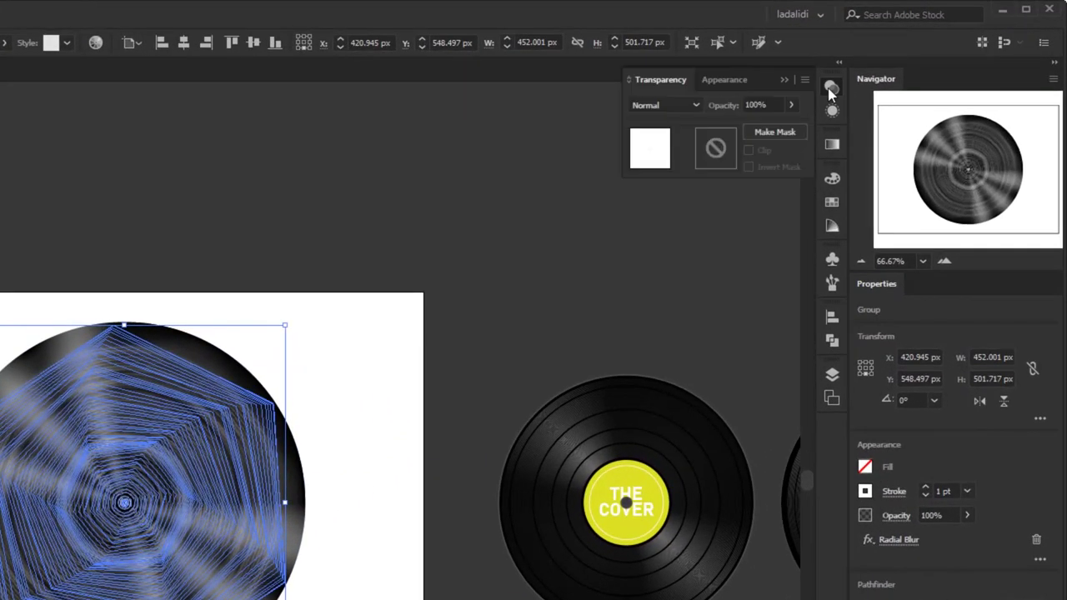
{"action": "left_click", "coordinate": [680, 108]}
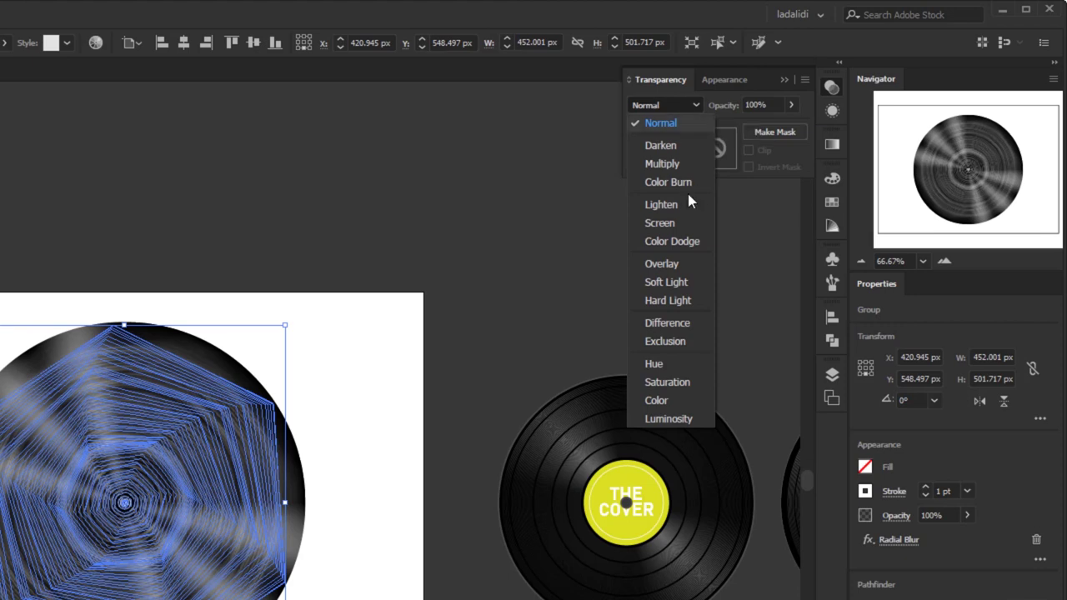
{"action": "key", "text": "ctrl+1"}
{"action": "left_click", "coordinate": [688, 265]}
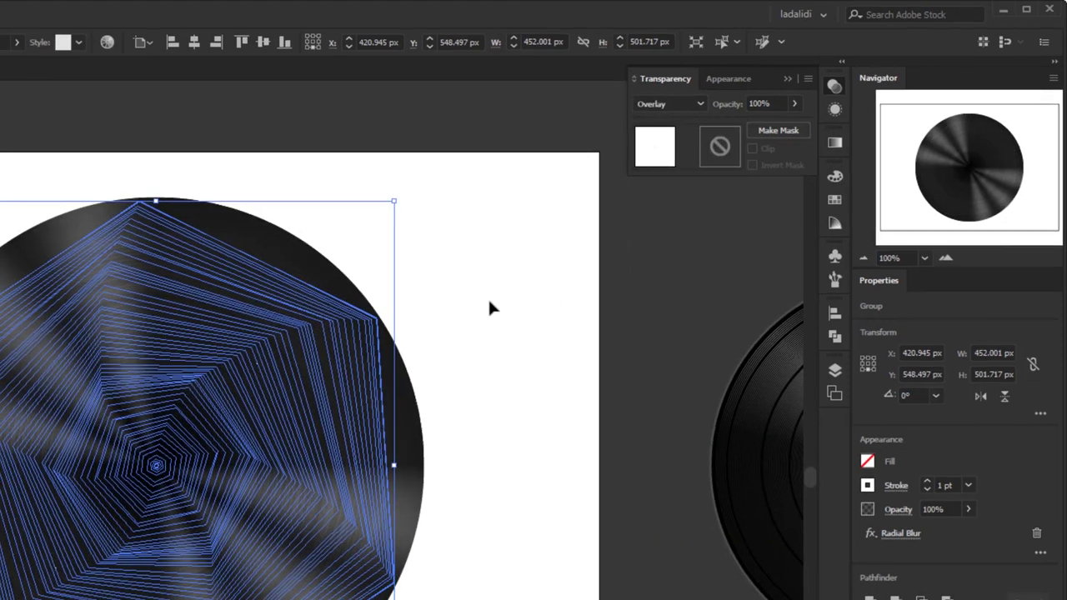
{"action": "left_click", "coordinate": [490, 306]}
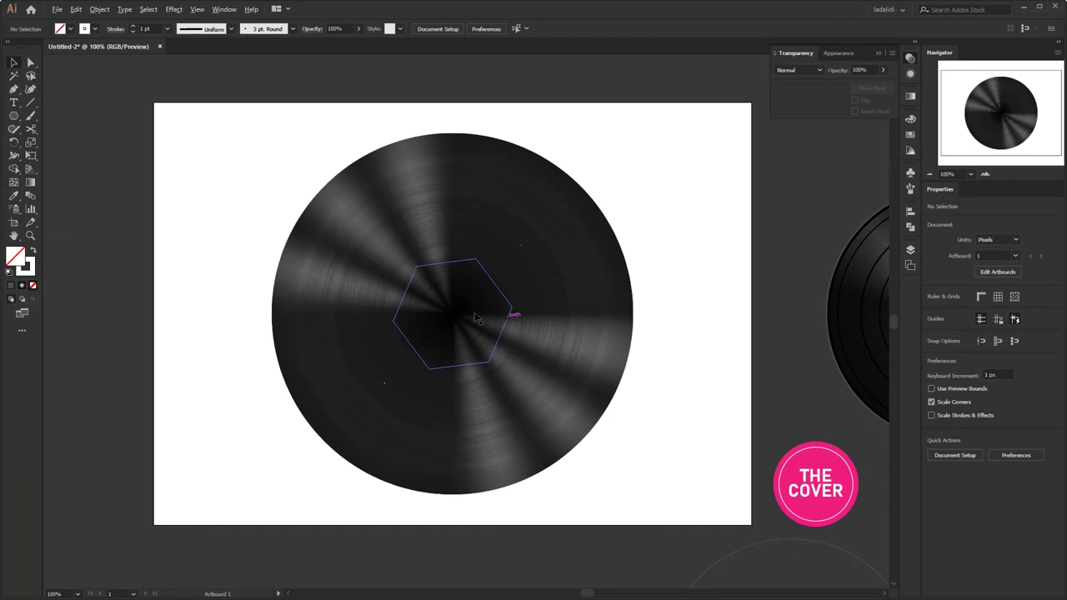
Step: Change the blurred hexagon group's stroke color to the sixth swatch of the grays group
{"action": "key", "text": "ctrl+equal"}
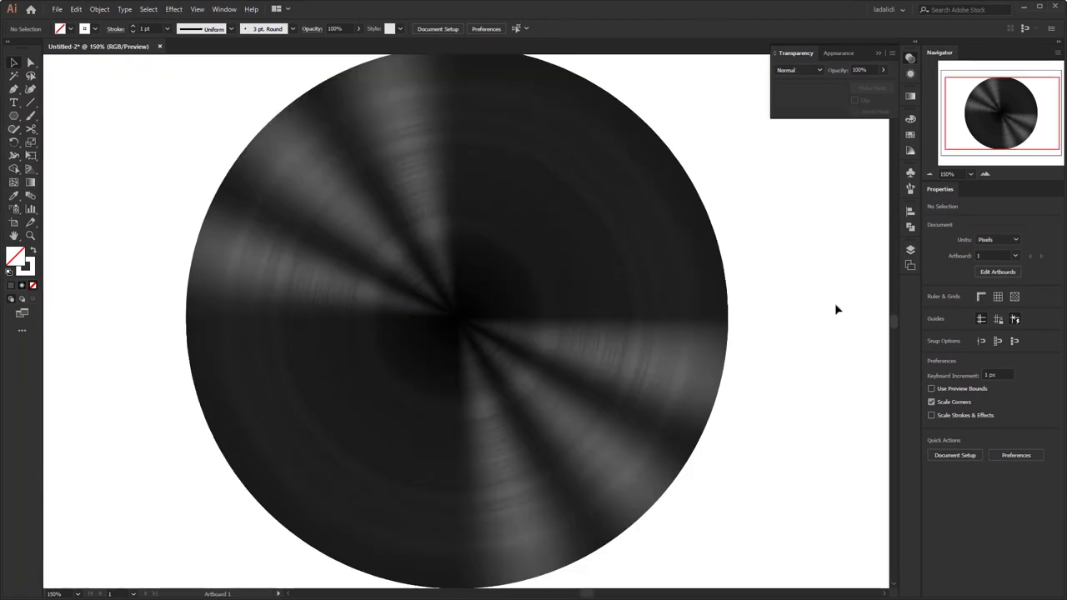
{"action": "left_click", "coordinate": [511, 191]}
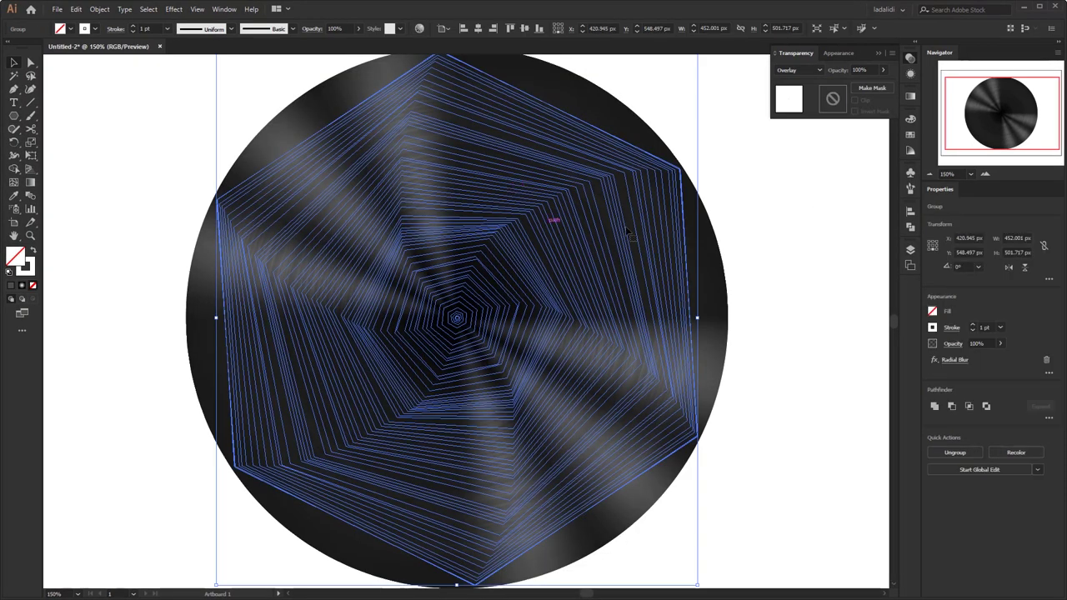
{"action": "left_click", "coordinate": [910, 137]}
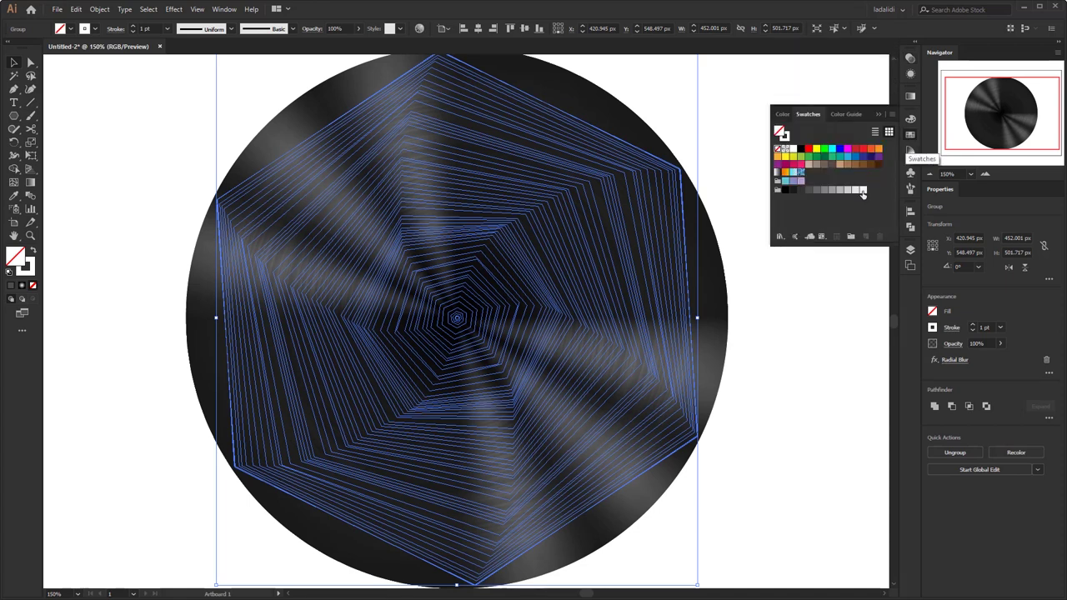
{"action": "left_click", "coordinate": [25, 266]}
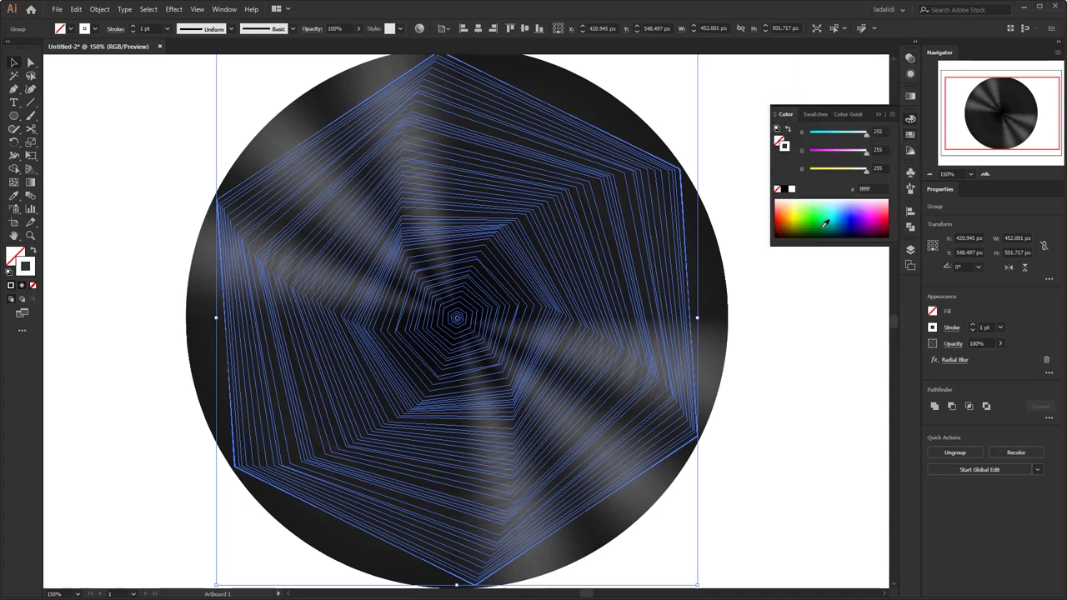
{"action": "left_click", "coordinate": [910, 135]}
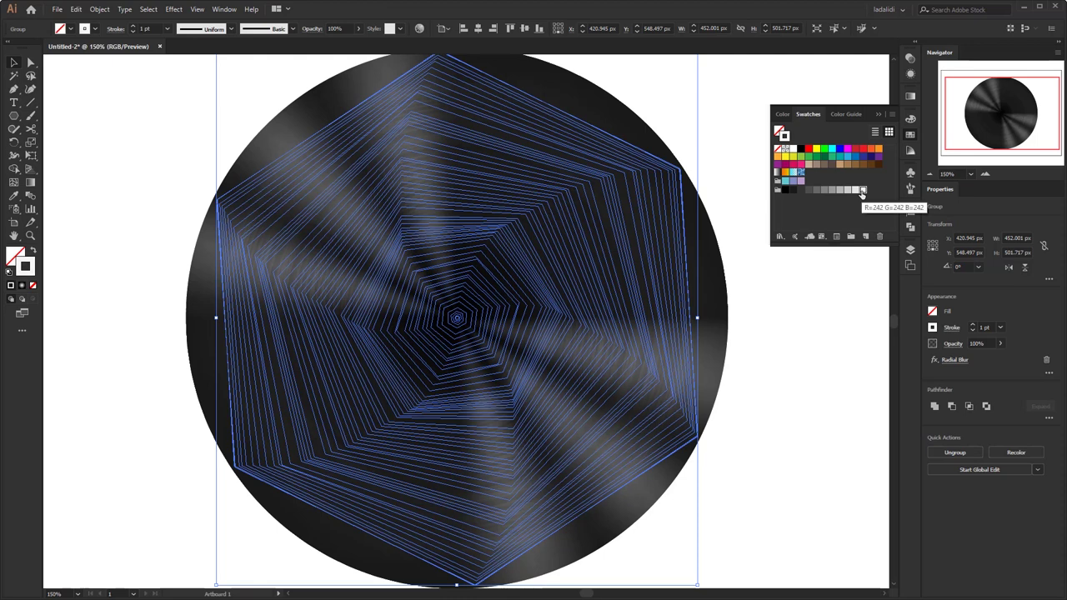
{"action": "left_click", "coordinate": [869, 188]}
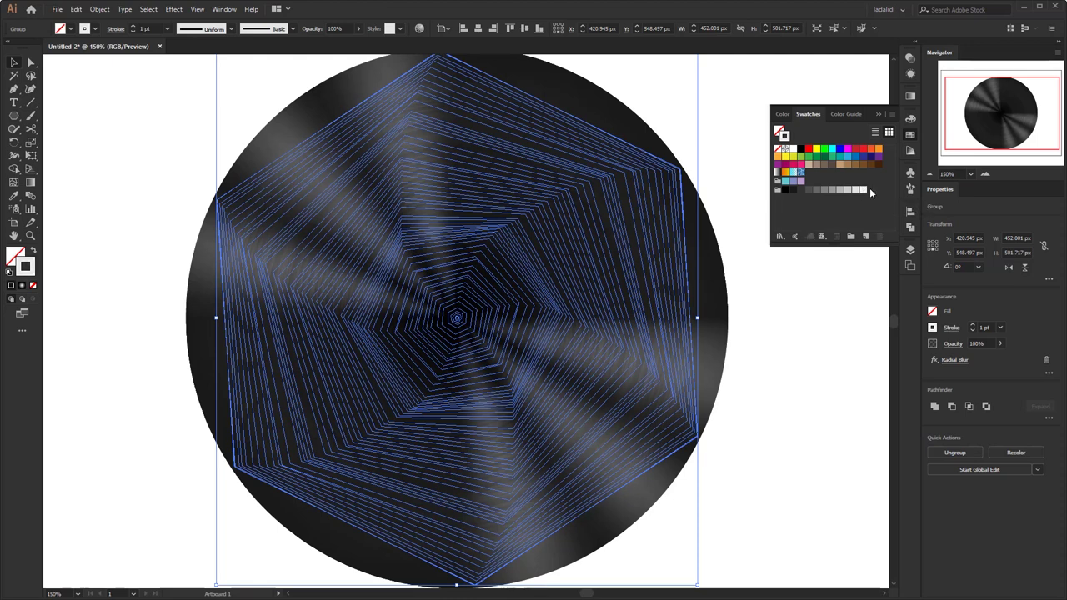
{"action": "left_click", "coordinate": [823, 190]}
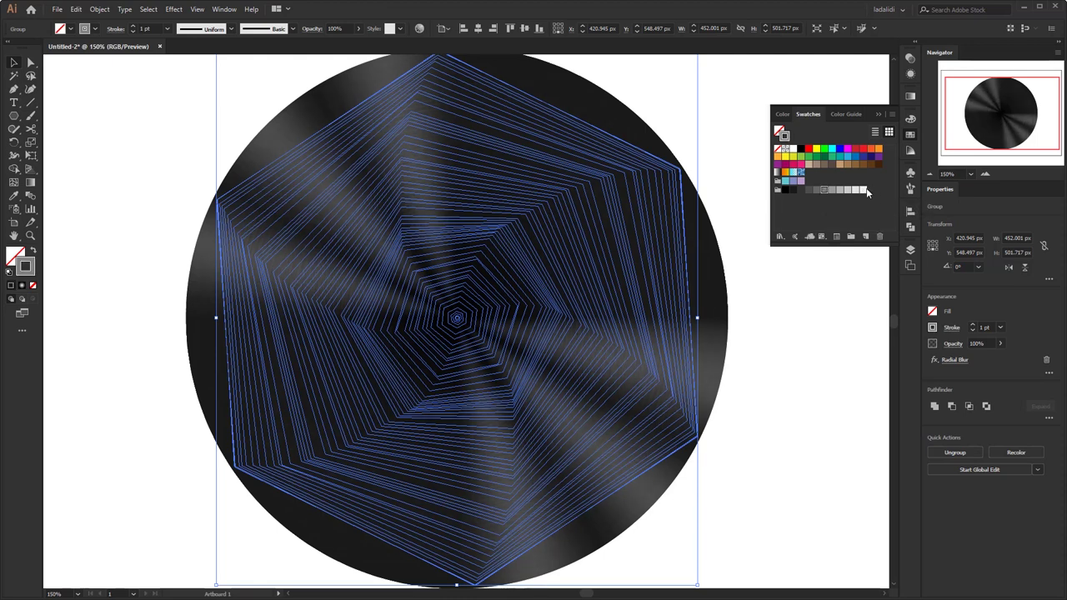
Step: Try bright green, red and gray-brown stroke colors on the blurred hexagon group, undoing the attempts
{"action": "left_click", "coordinate": [824, 151]}
{"action": "left_click", "coordinate": [754, 91]}
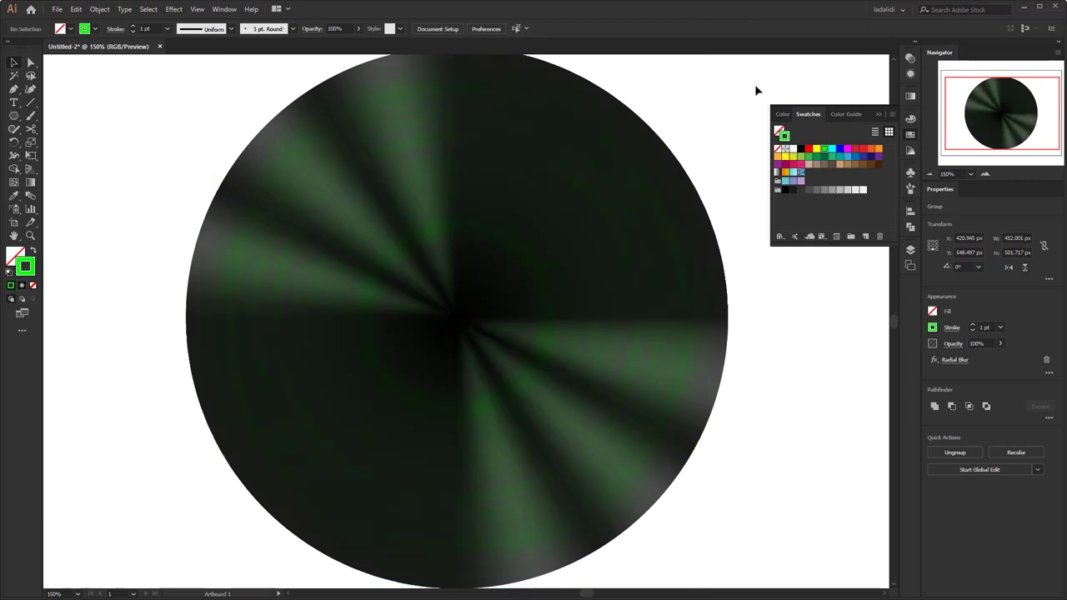
{"action": "key", "text": "ctrl+1"}
{"action": "left_click", "coordinate": [461, 309]}
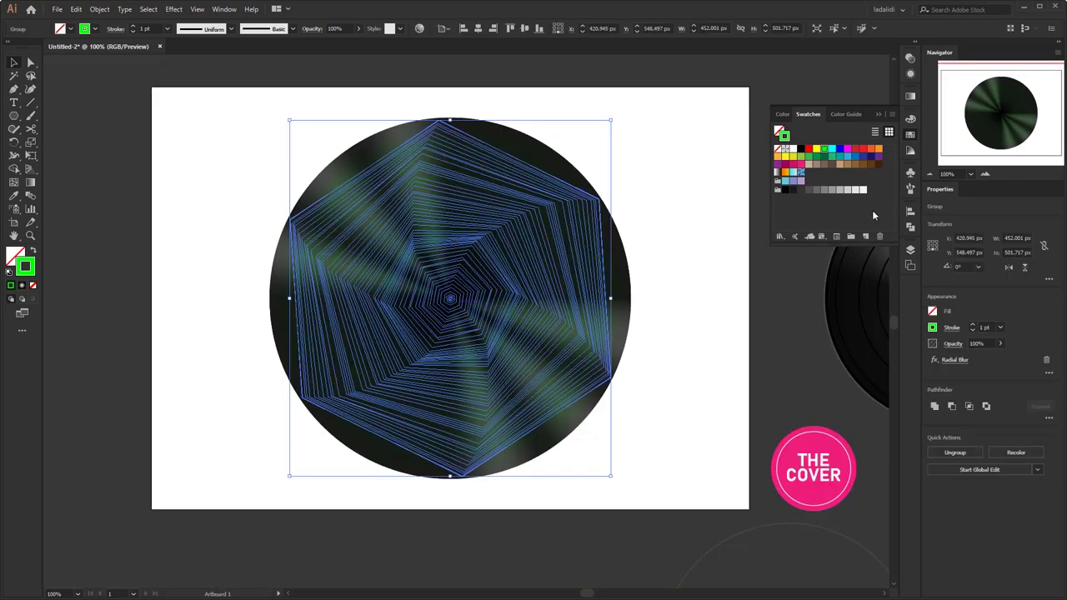
{"action": "left_click", "coordinate": [863, 152]}
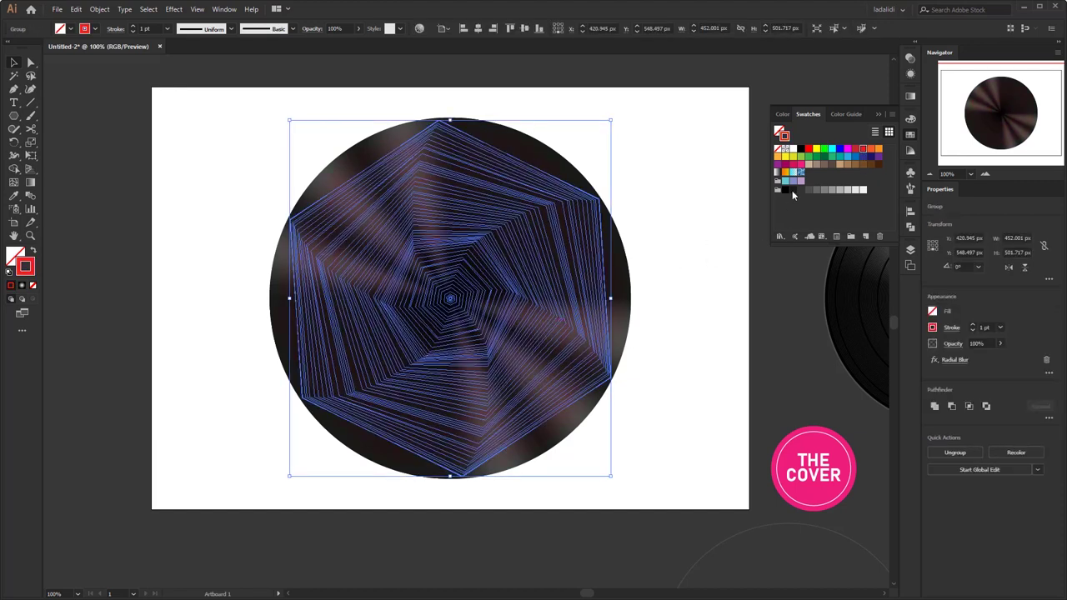
{"action": "left_click", "coordinate": [699, 290]}
{"action": "key", "text": "ctrl+z"}
{"action": "left_click", "coordinate": [703, 265]}
{"action": "key", "text": "ctrl+z"}
{"action": "left_click", "coordinate": [685, 252]}
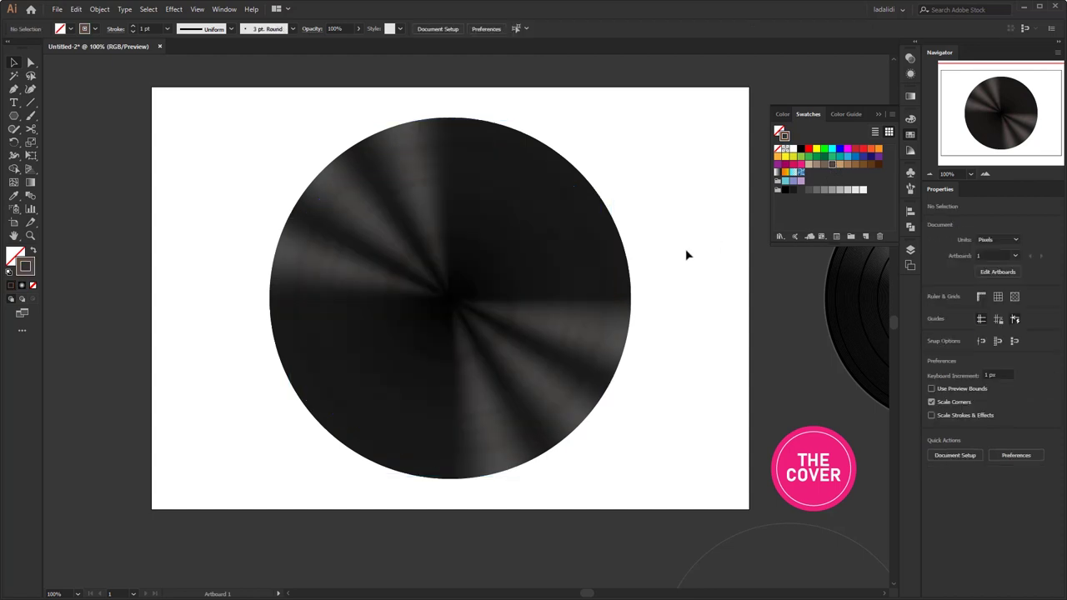
Step: Try the light blue stroke swatch on the blurred hexagon group, undo the color trials and deselect it
{"action": "left_click", "coordinate": [571, 321]}
{"action": "left_click", "coordinate": [785, 180]}
{"action": "left_click", "coordinate": [708, 264]}
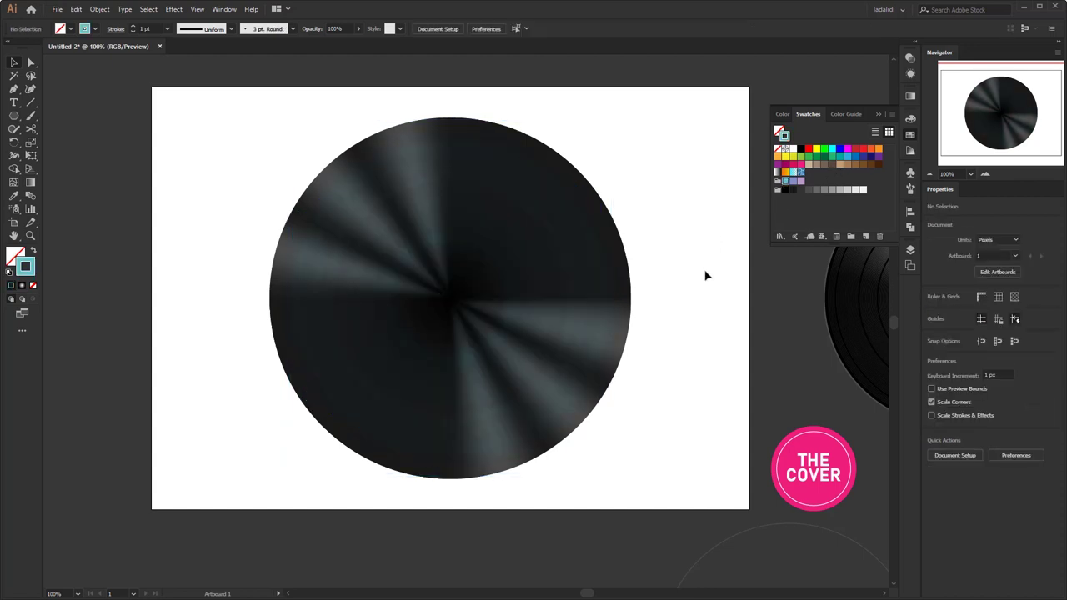
{"action": "key", "text": "ctrl+z"}
{"action": "left_click", "coordinate": [700, 292]}
{"action": "key", "text": "ctrl+z"}
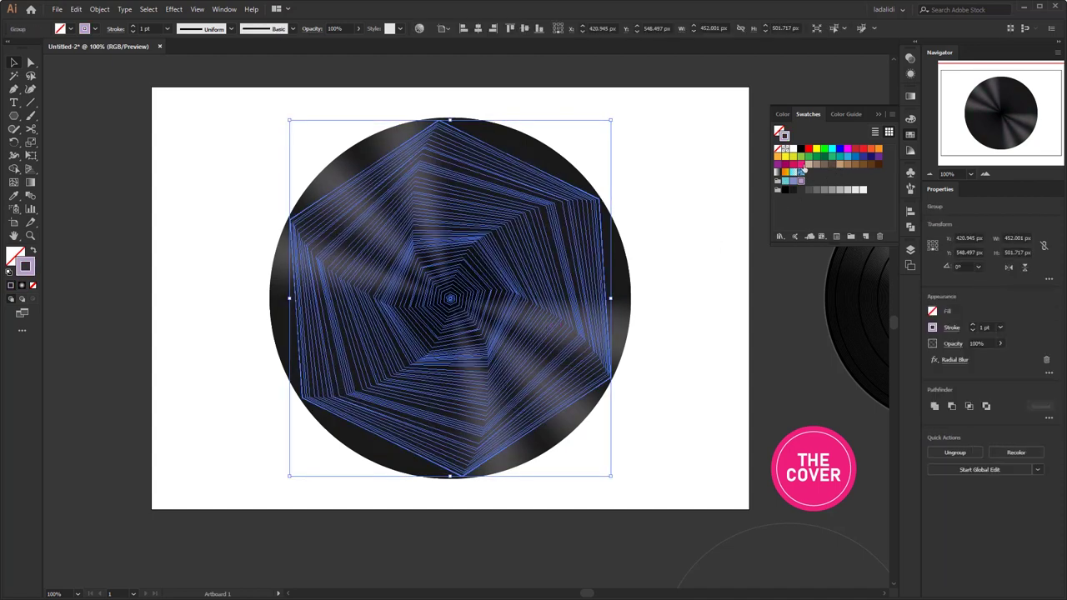
{"action": "left_click", "coordinate": [688, 308]}
Step: Group the pink label's circle, thin ring and THE COVER text, and bring the group to the front
{"action": "left_click", "coordinate": [794, 477]}
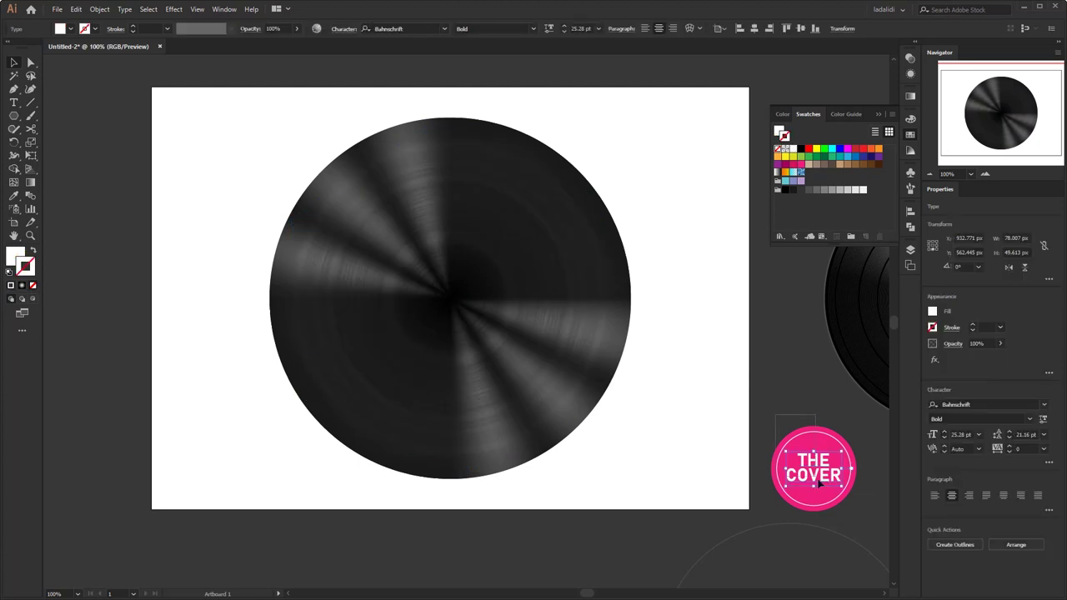
{"action": "left_click", "coordinate": [817, 482], "text": "shift"}
{"action": "key", "text": "ctrl+g"}
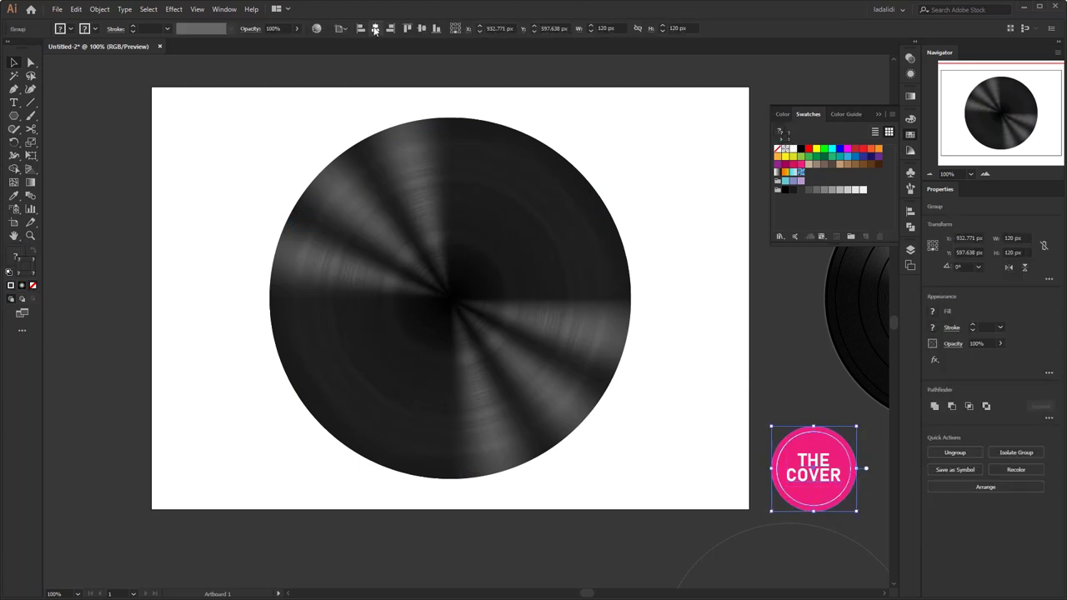
{"action": "right_click", "coordinate": [812, 445]}
{"action": "key", "text": "Escape"}
{"action": "right_click", "coordinate": [805, 447]}
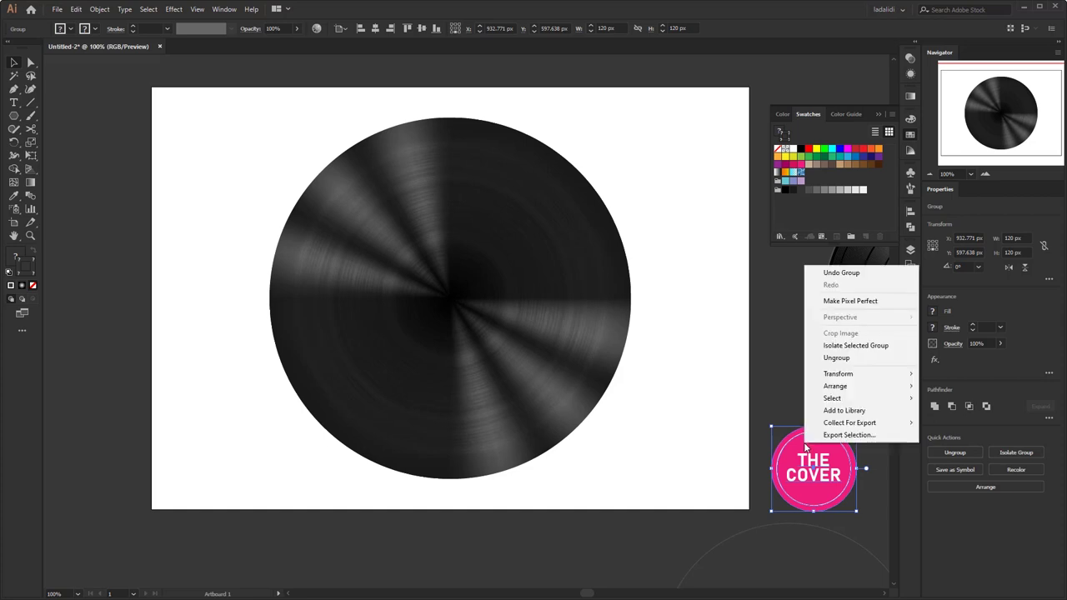
{"action": "mouse_move", "coordinate": [829, 389]}
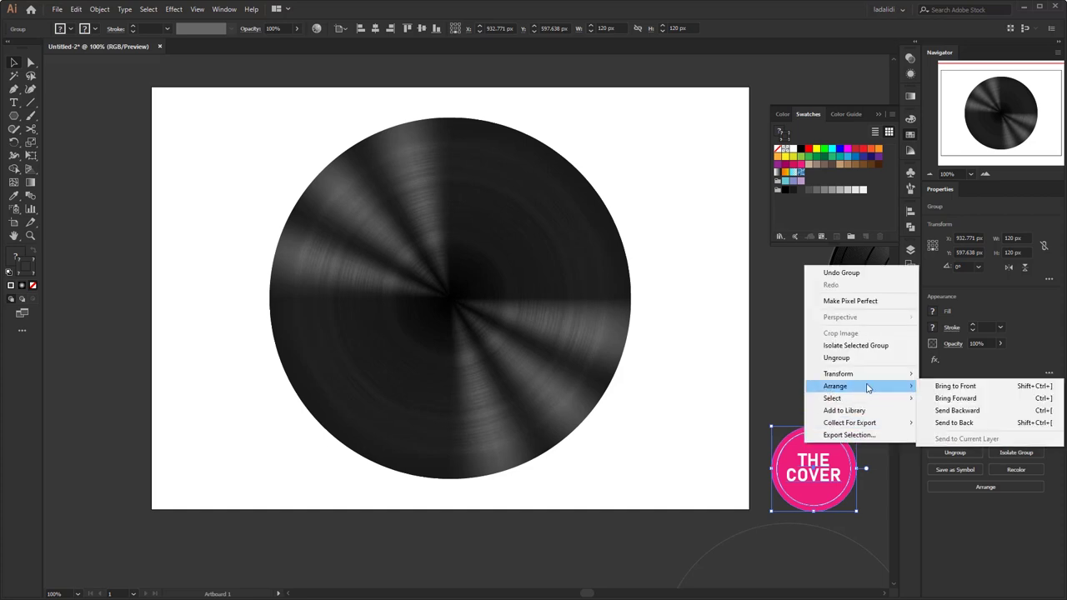
{"action": "left_click", "coordinate": [934, 386]}
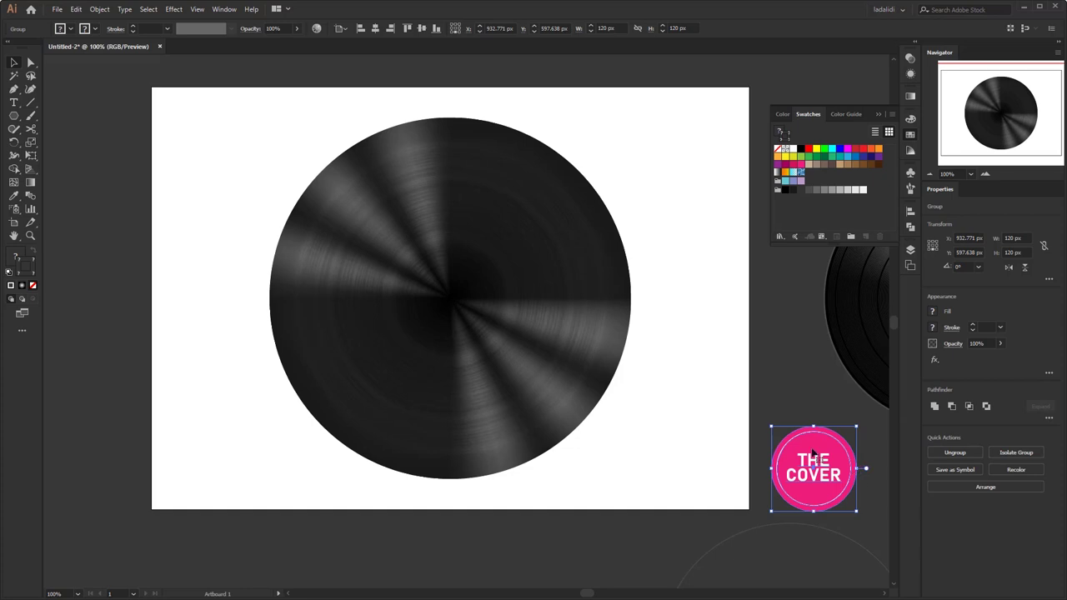
Step: Center the label group horizontally and vertically on the artboard, over the disc, and deselect it
{"action": "left_click", "coordinate": [376, 28]}
{"action": "left_click", "coordinate": [423, 28]}
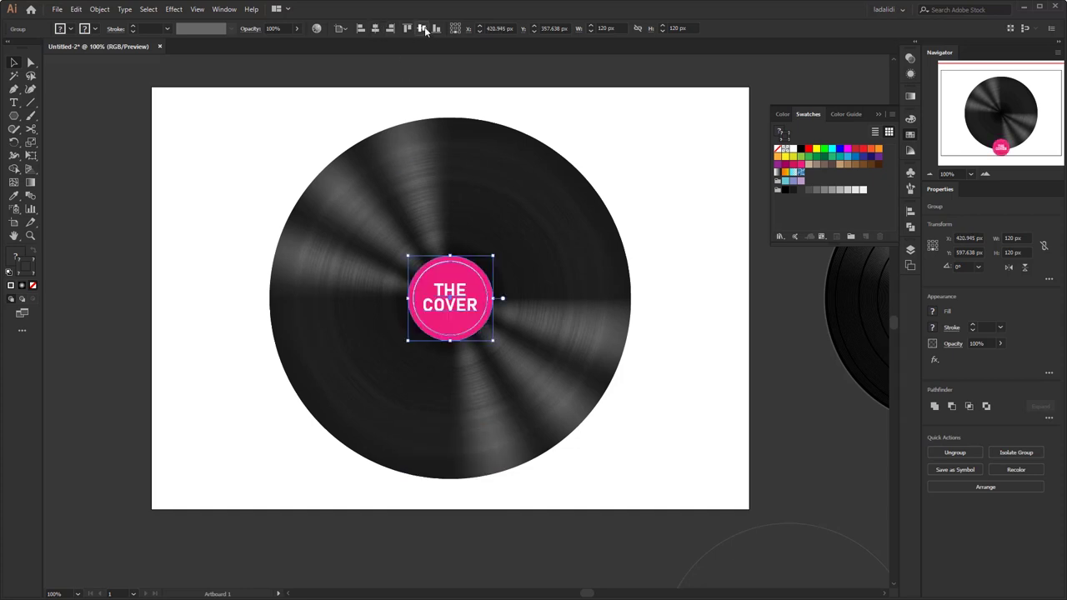
{"action": "left_click", "coordinate": [736, 331]}
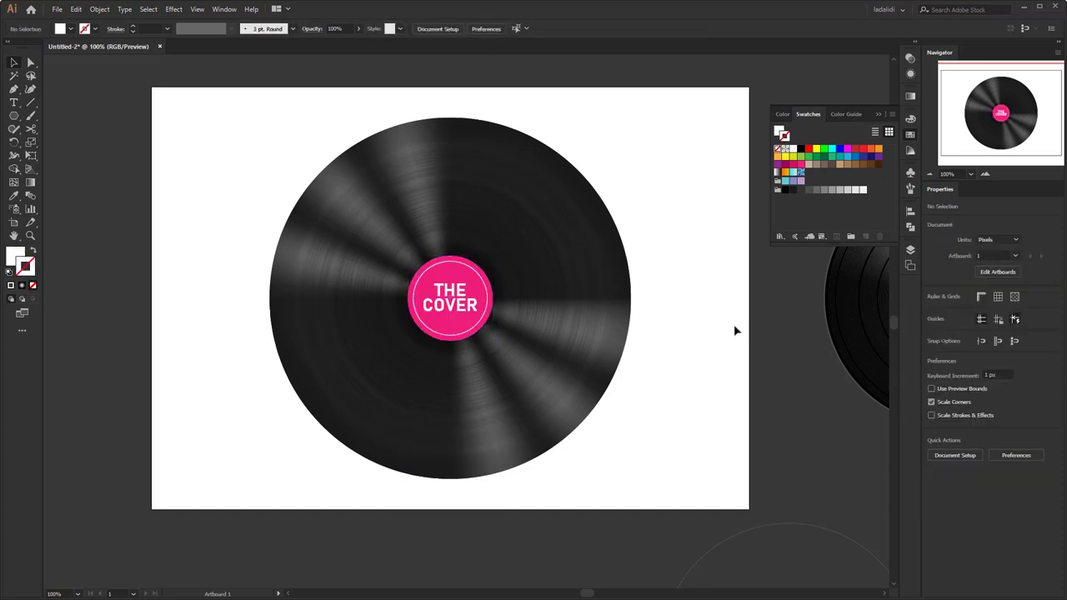
Step: Bring the 360 px compound circle path with the small spindle hole to the front and center it on the artboard over the disc
{"action": "left_click_drag", "start_coordinate": [754, 516], "coordinate": [638, 203]}
{"action": "right_click", "coordinate": [639, 203]}
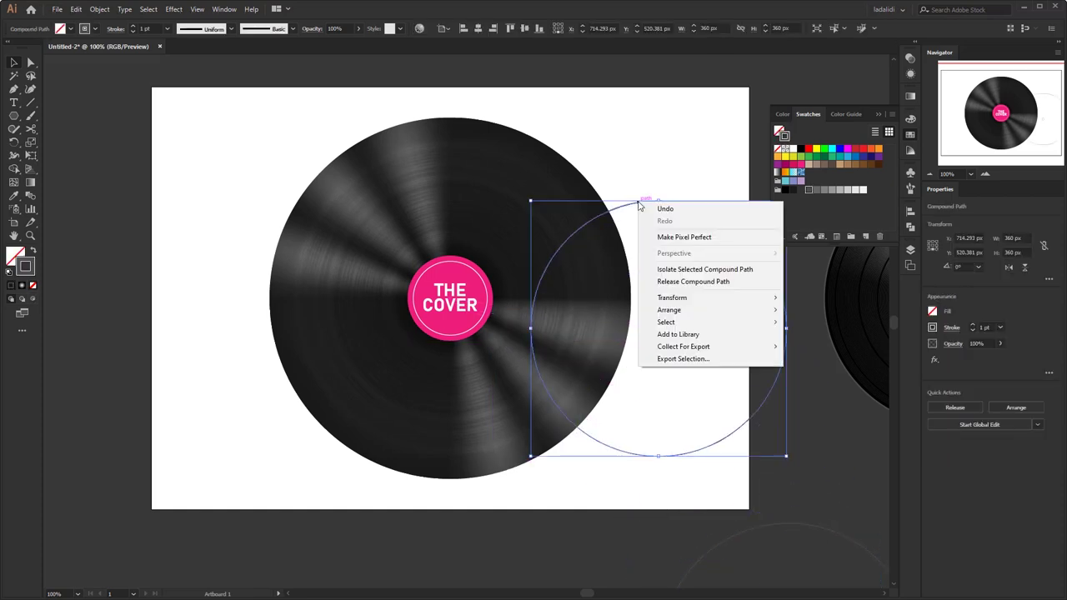
{"action": "mouse_move", "coordinate": [691, 310]}
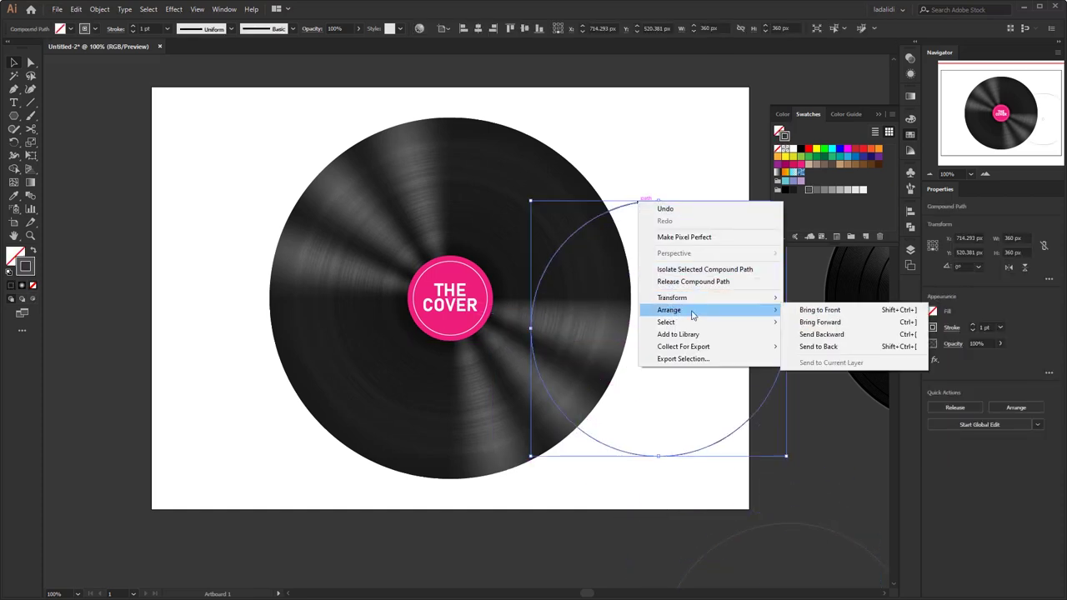
{"action": "left_click", "coordinate": [815, 311]}
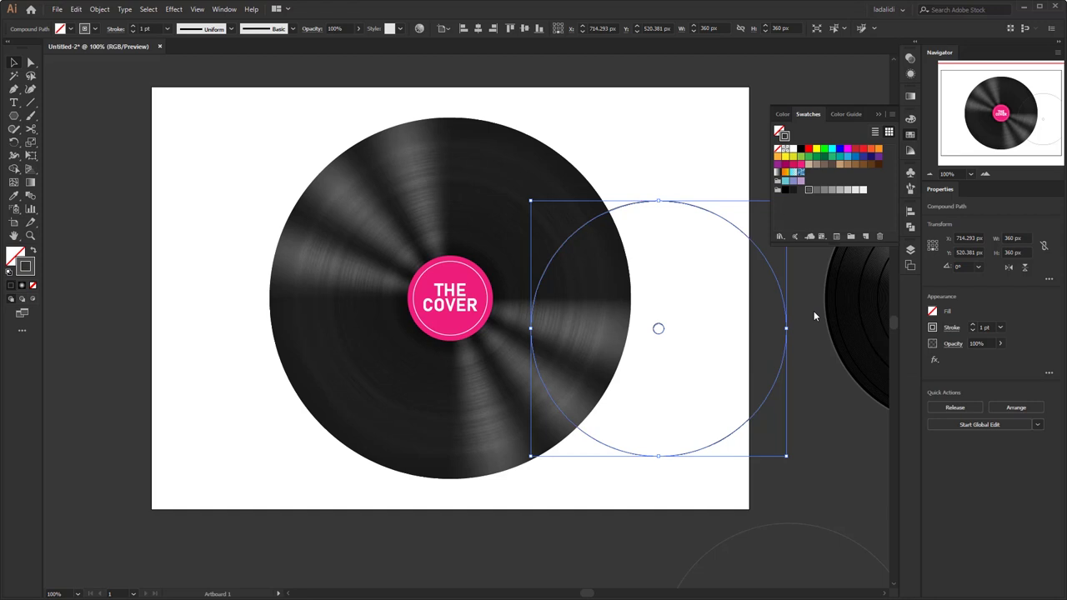
{"action": "left_click", "coordinate": [479, 29]}
{"action": "left_click", "coordinate": [524, 29]}
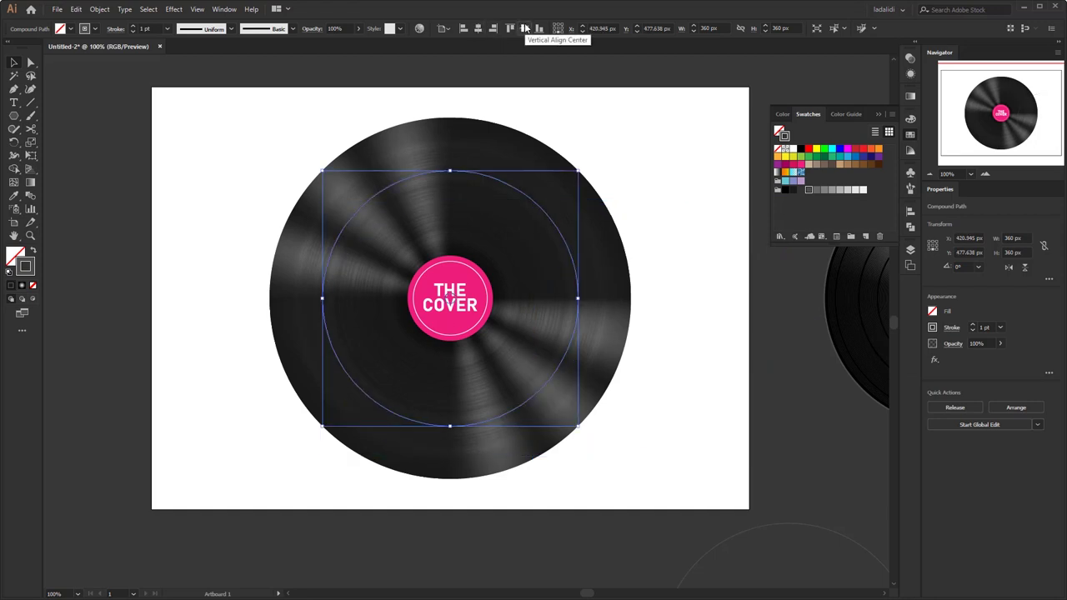
Step: Select the whole record and make a clipping mask from the compound circle path, leaving nothing selected
{"action": "left_click_drag", "start_coordinate": [605, 117], "coordinate": [292, 457]}
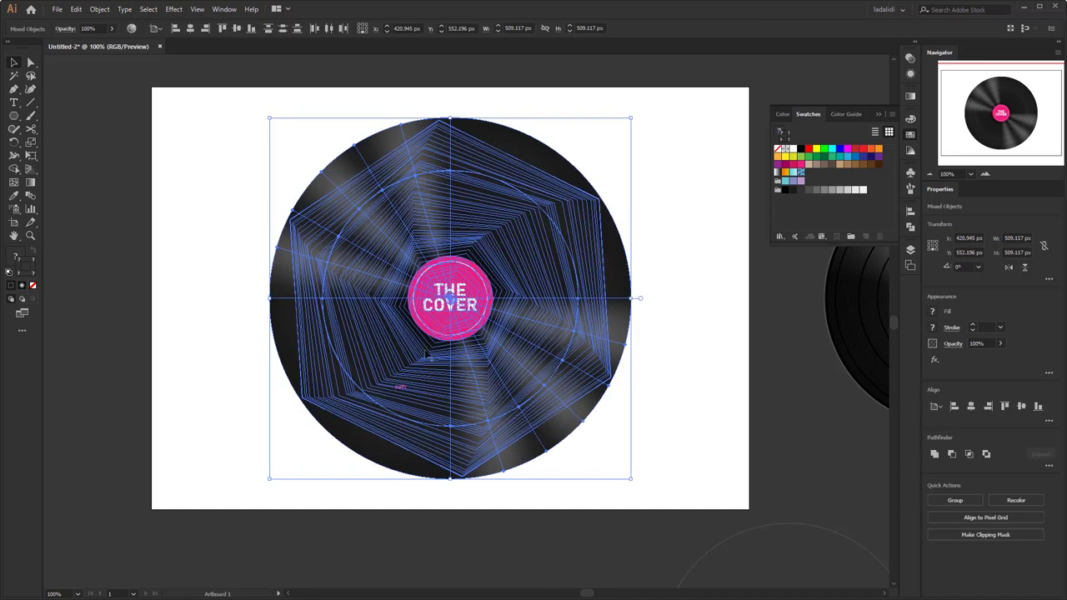
{"action": "right_click", "coordinate": [455, 279]}
{"action": "left_click", "coordinate": [477, 360]}
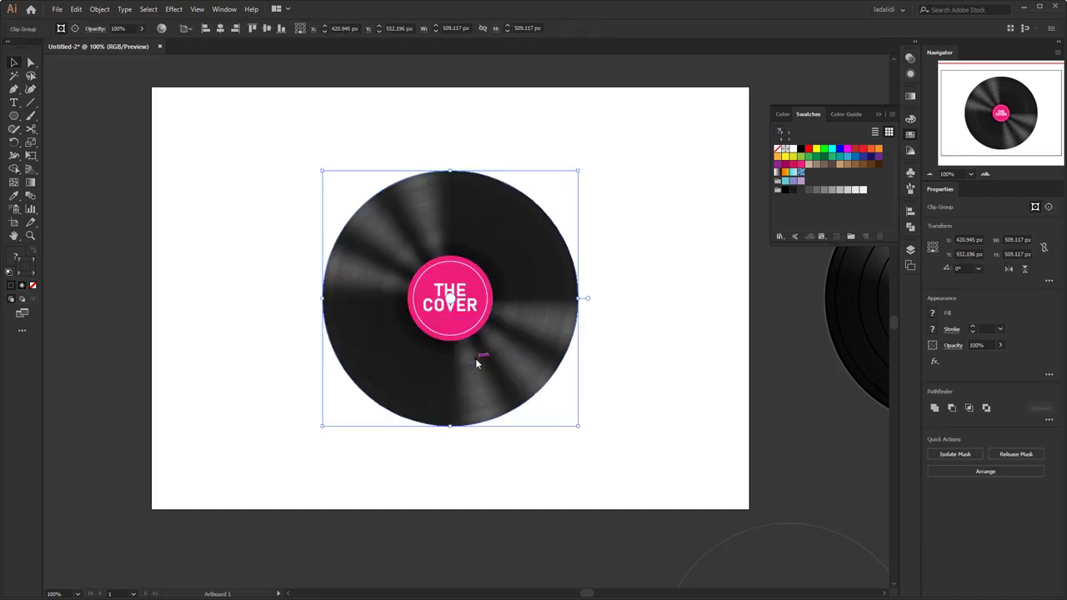
{"action": "left_click", "coordinate": [669, 367]}
Step: Draw two unfilled, black-stroked circles from the record's center, one just around the label and one about 330 px wide
{"action": "left_click_drag", "start_coordinate": [14, 117], "coordinate": [79, 150]}
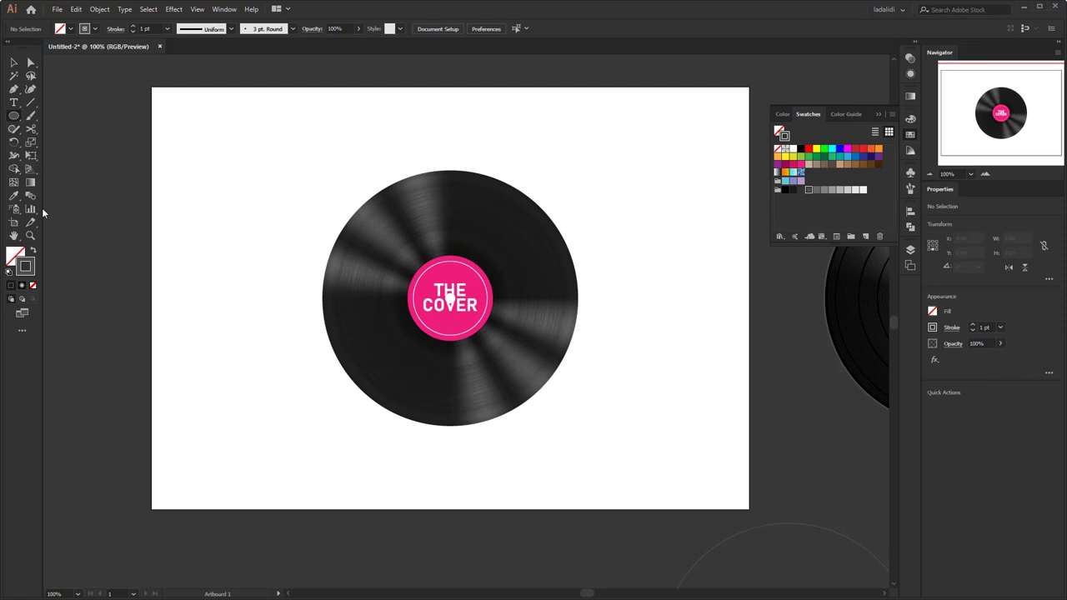
{"action": "double_click", "coordinate": [30, 275]}
{"action": "type", "text": "333333"}
{"action": "left_click", "coordinate": [466, 228]}
{"action": "left_click_drag", "start_coordinate": [450, 297], "coordinate": [503, 348]}
{"action": "left_click_drag", "start_coordinate": [450, 297], "coordinate": [563, 422]}
Step: Blend the inner and outer circles into evenly spaced groove rings with the spacing set to Specified Steps
{"action": "key", "text": "a"}
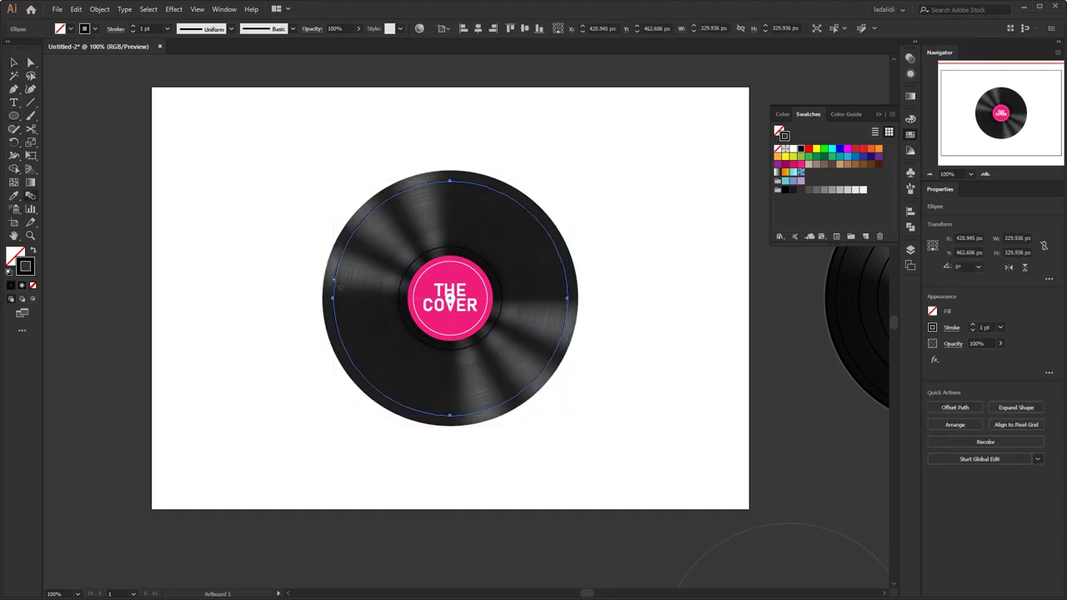
{"action": "left_click", "coordinate": [484, 178]}
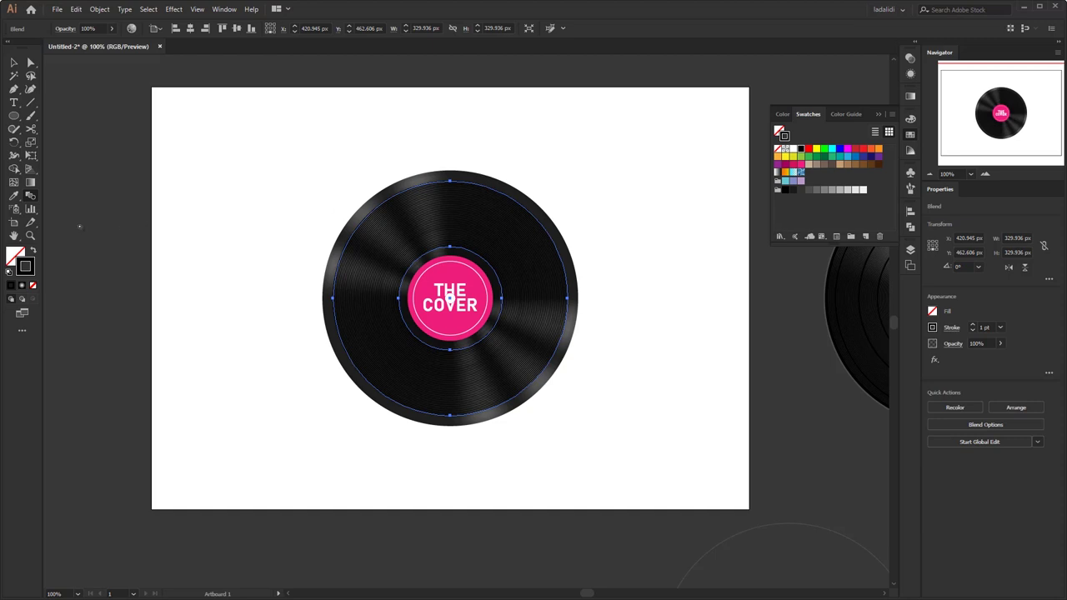
{"action": "double_click", "coordinate": [30, 197]}
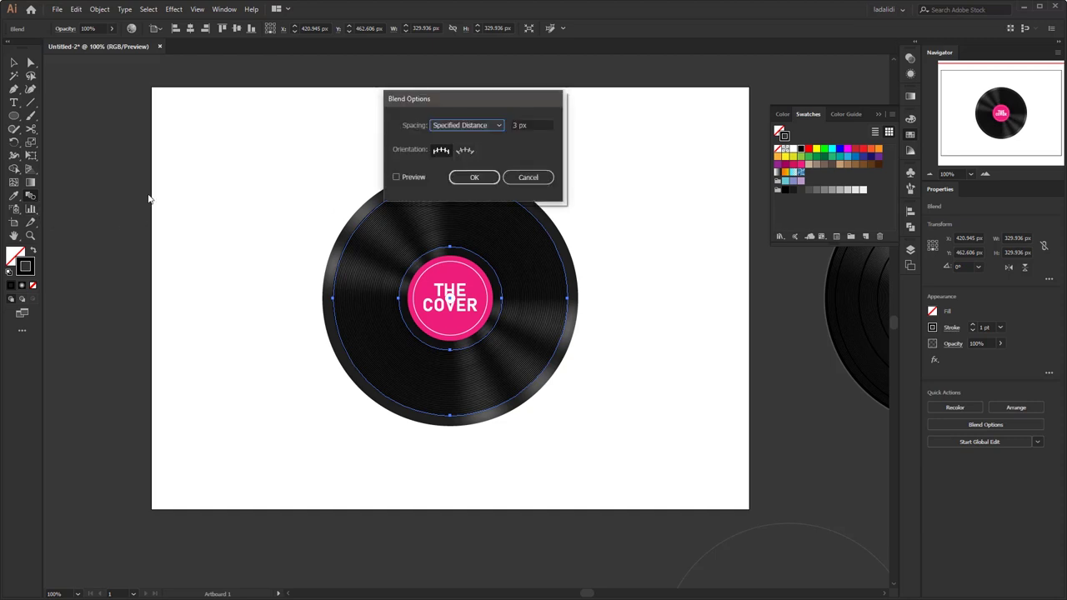
{"action": "left_click", "coordinate": [487, 123]}
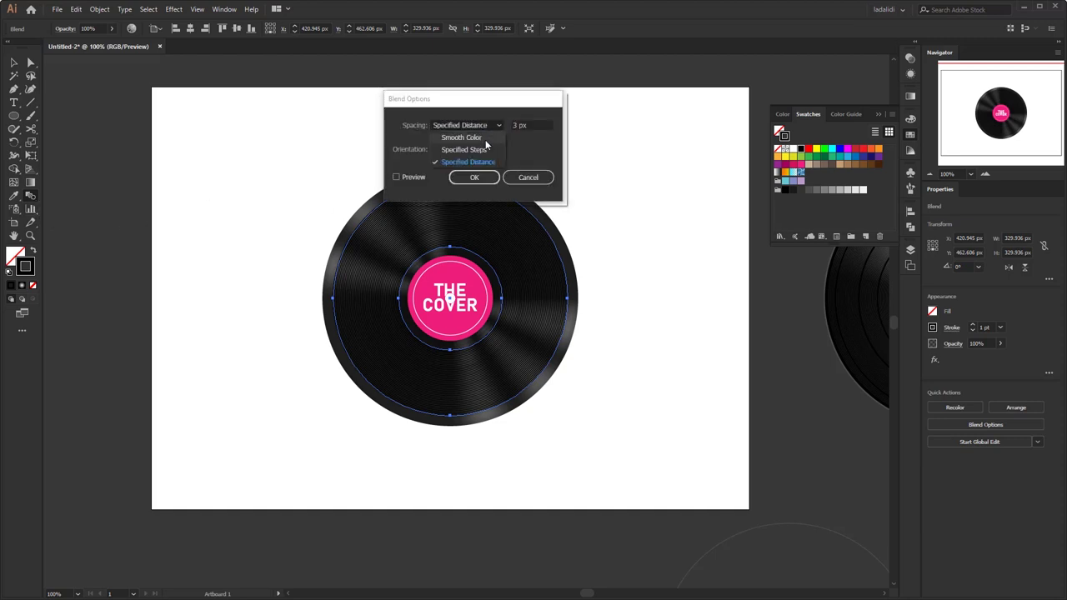
{"action": "left_click", "coordinate": [483, 148]}
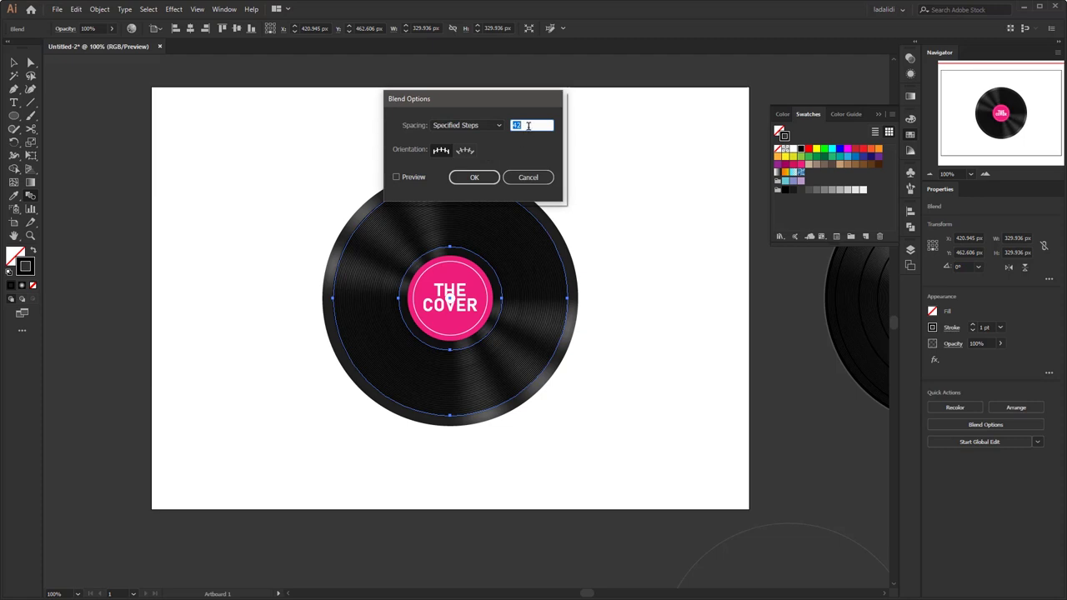
{"action": "left_click", "coordinate": [480, 176]}
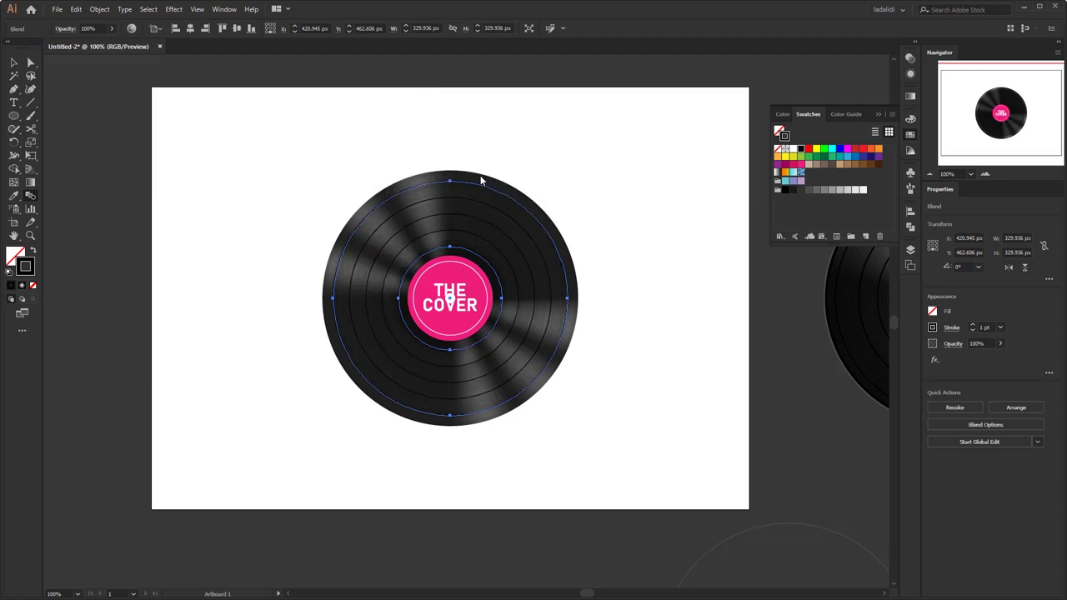
Step: Move the other 360 px compound circle outline onto the record, bring it to the front and center it over the disc
{"action": "left_click", "coordinate": [715, 557]}
{"action": "left_click_drag", "start_coordinate": [717, 552], "coordinate": [315, 198]}
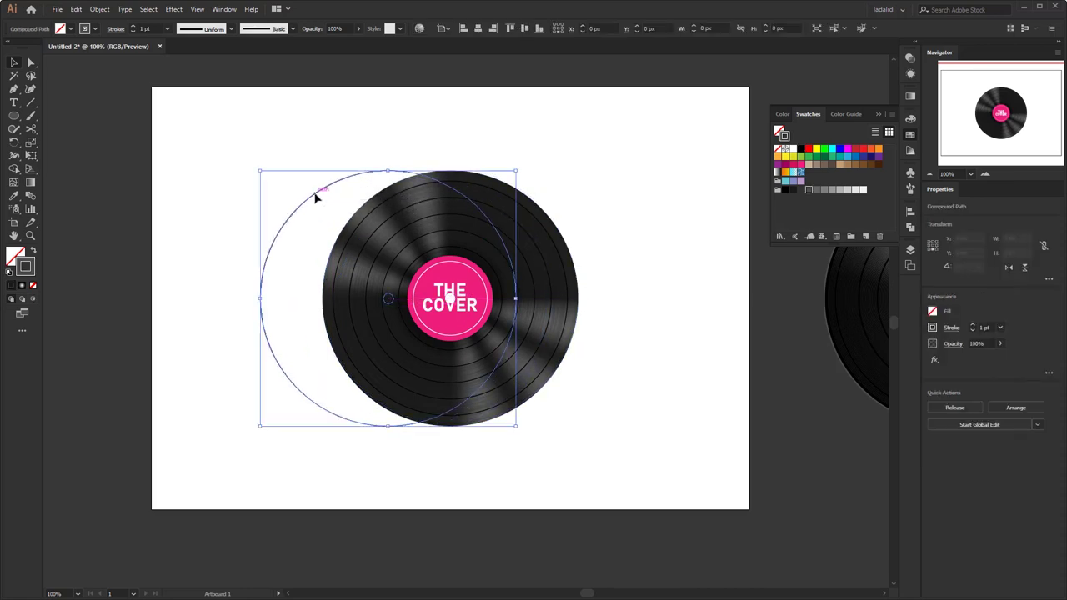
{"action": "right_click", "coordinate": [316, 198]}
{"action": "mouse_move", "coordinate": [343, 302]}
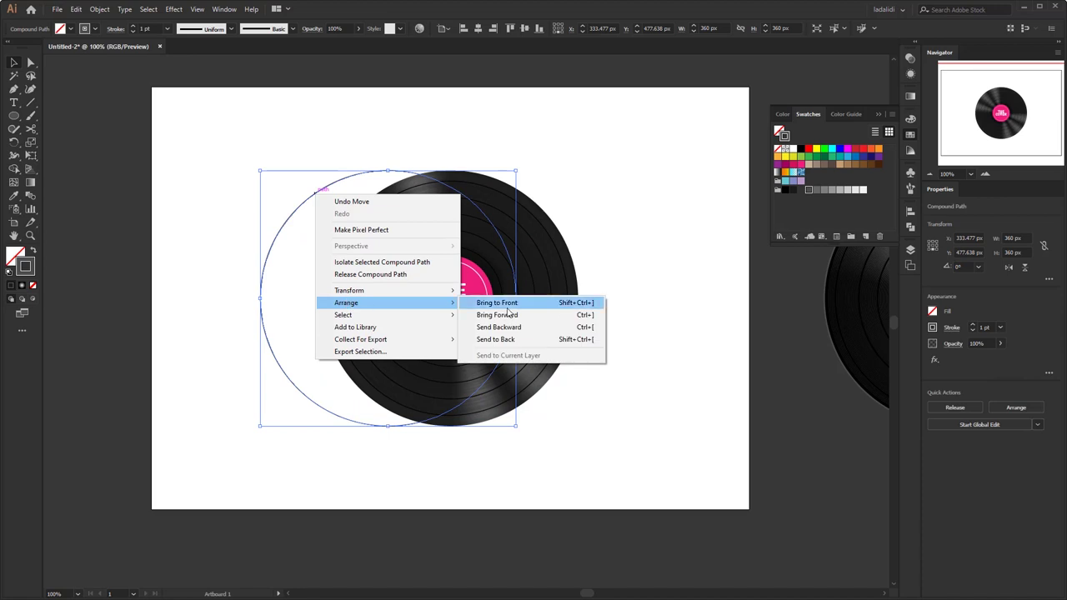
{"action": "left_click", "coordinate": [506, 309]}
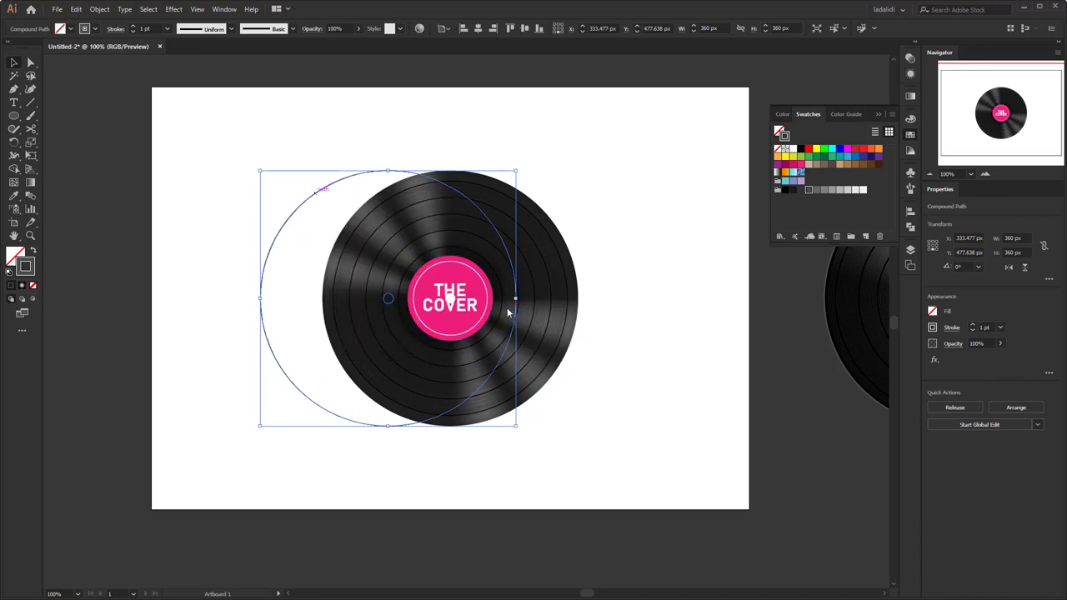
{"action": "left_click", "coordinate": [511, 29]}
{"action": "left_click", "coordinate": [590, 154]}
Step: Select the clipped record, groove blend and outer outline together and group them
{"action": "left_click_drag", "start_coordinate": [624, 179], "coordinate": [232, 478]}
{"action": "right_click", "coordinate": [440, 244]}
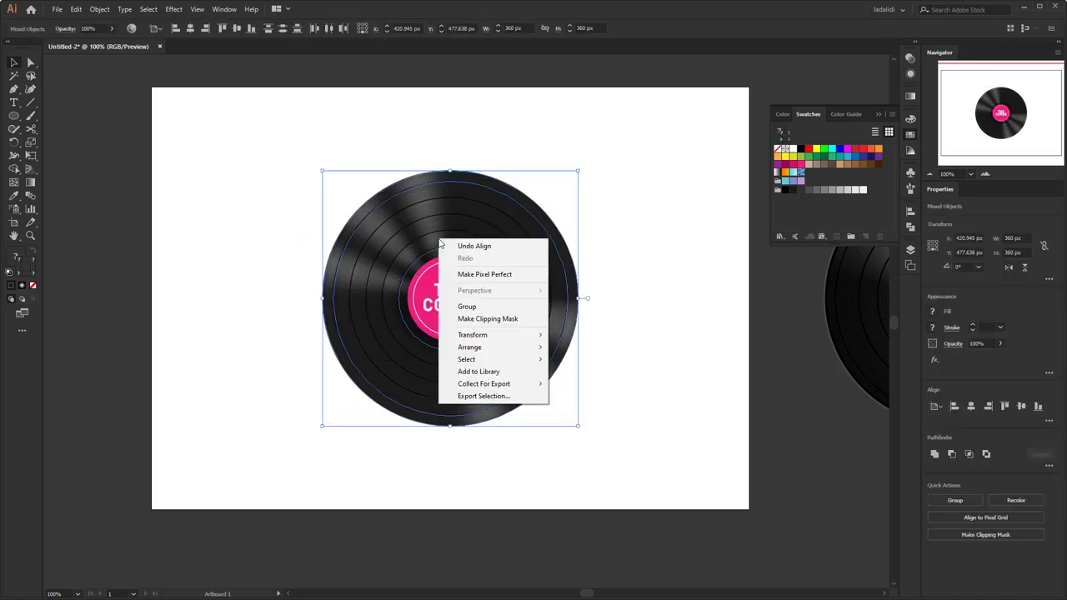
{"action": "left_click", "coordinate": [221, 436]}
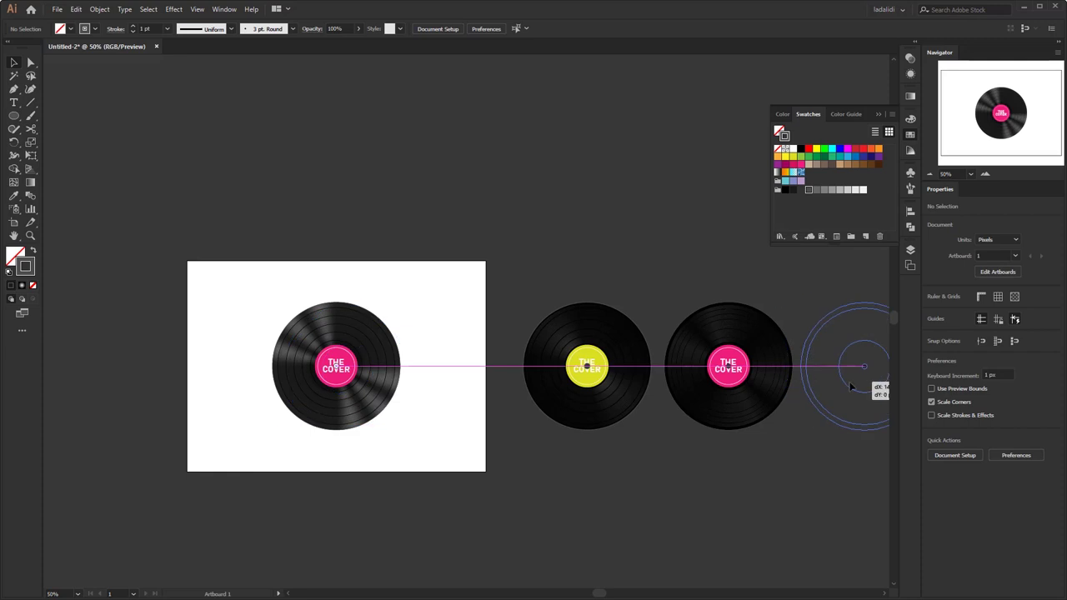
Step: Line up the record beside the yellow-label and pink-label versions, and fill its label circle with the blue swatch
{"action": "left_click_drag", "start_coordinate": [638, 341], "coordinate": [251, 341]}
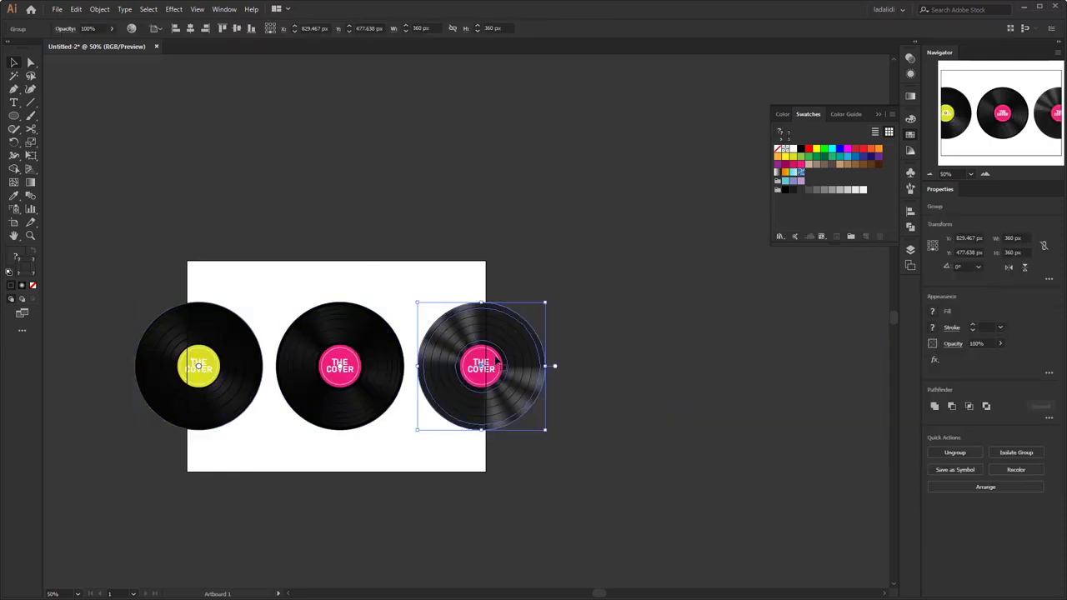
{"action": "double_click", "coordinate": [497, 360]}
{"action": "left_click", "coordinate": [854, 158]}
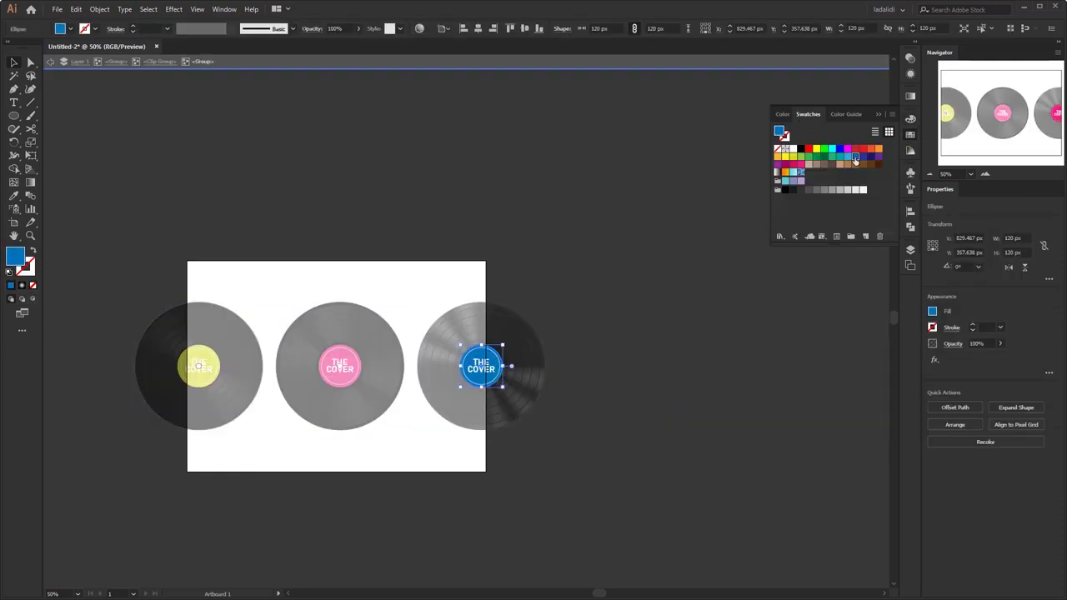
{"action": "key", "text": "Escape"}
{"action": "key", "text": "ctrl+0"}
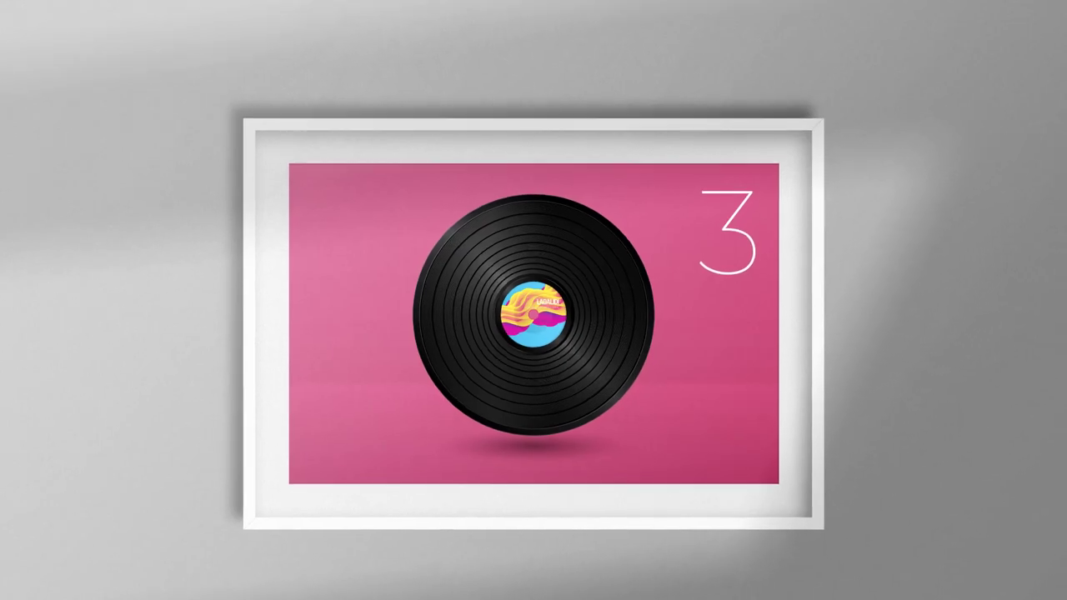